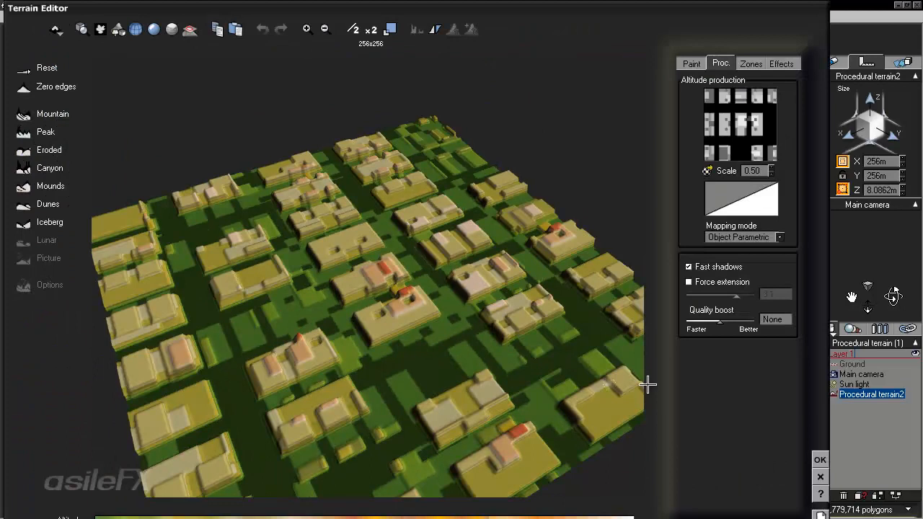
Open the terrain's Altitude production function for editing and inspect the third column's Squares and Smooth clip nodes.
{"action": "right_click", "coordinate": [757, 93]}
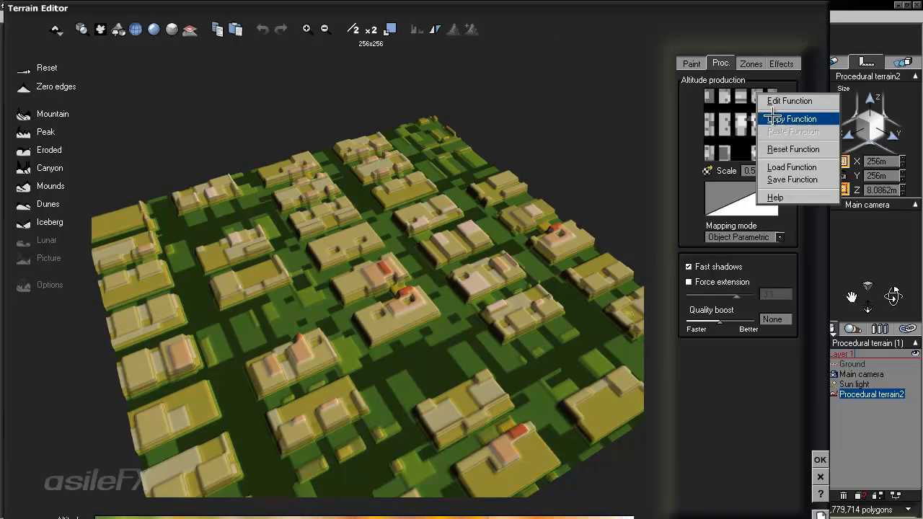
{"action": "left_click", "coordinate": [783, 100]}
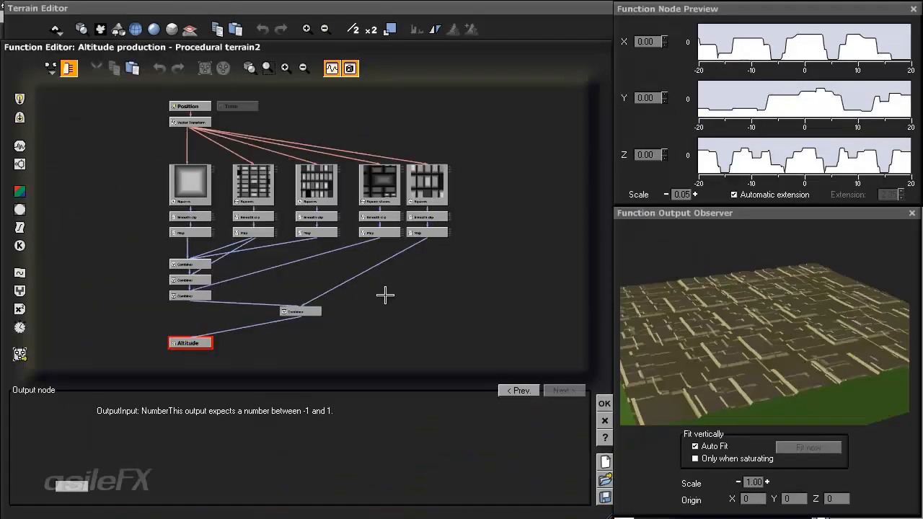
{"action": "right_click_drag", "start_coordinate": [395, 285], "coordinate": [435, 267]}
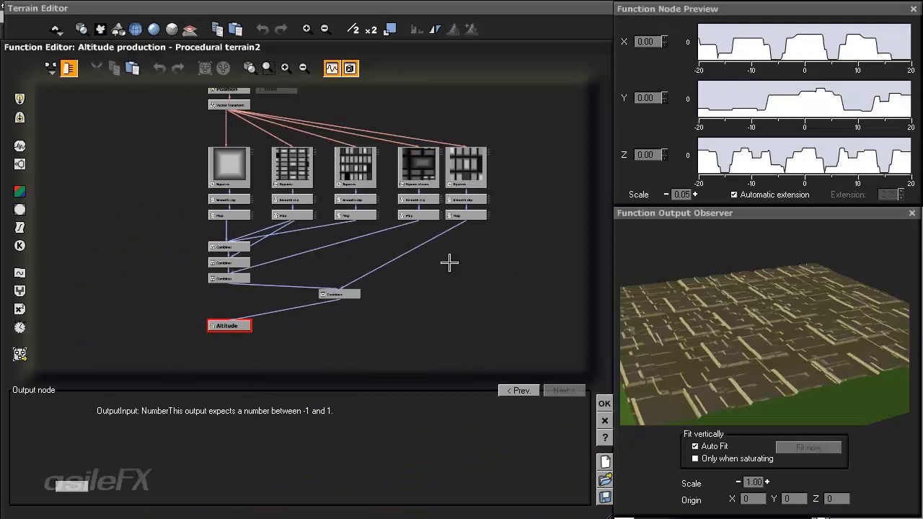
{"action": "left_click", "coordinate": [287, 68]}
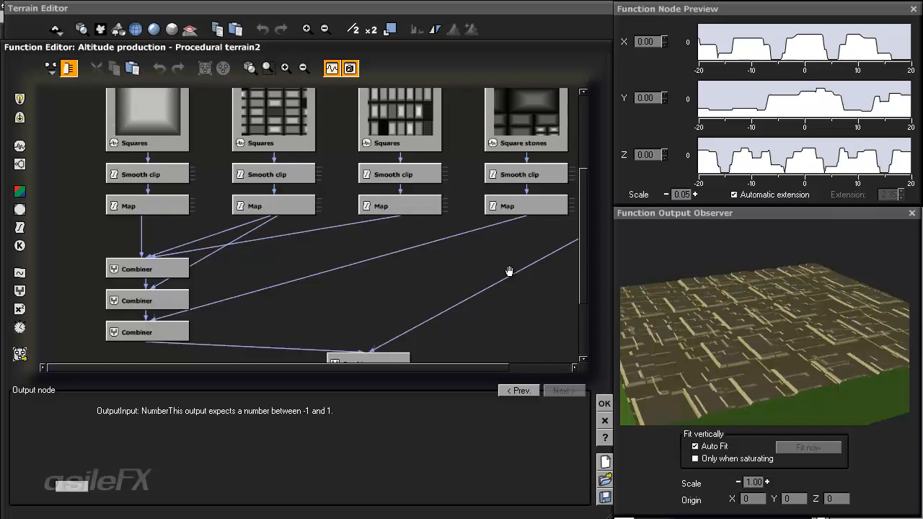
{"action": "left_click_drag", "start_coordinate": [797, 324], "coordinate": [826, 330]}
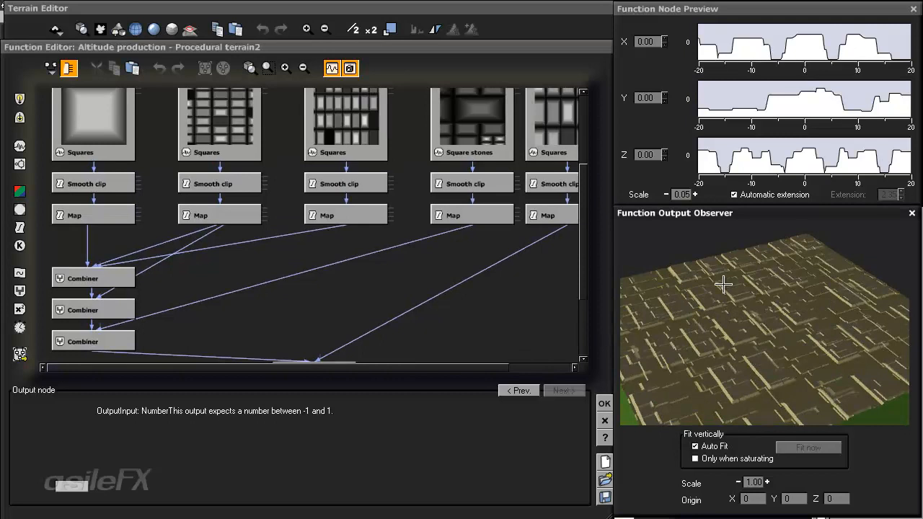
{"action": "left_click_drag", "start_coordinate": [525, 237], "coordinate": [323, 302]}
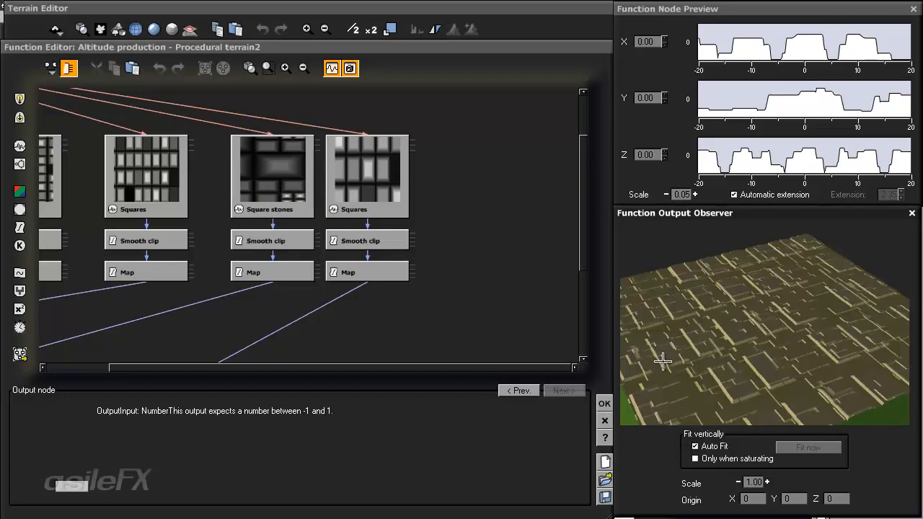
{"action": "left_click_drag", "start_coordinate": [716, 363], "coordinate": [766, 363]}
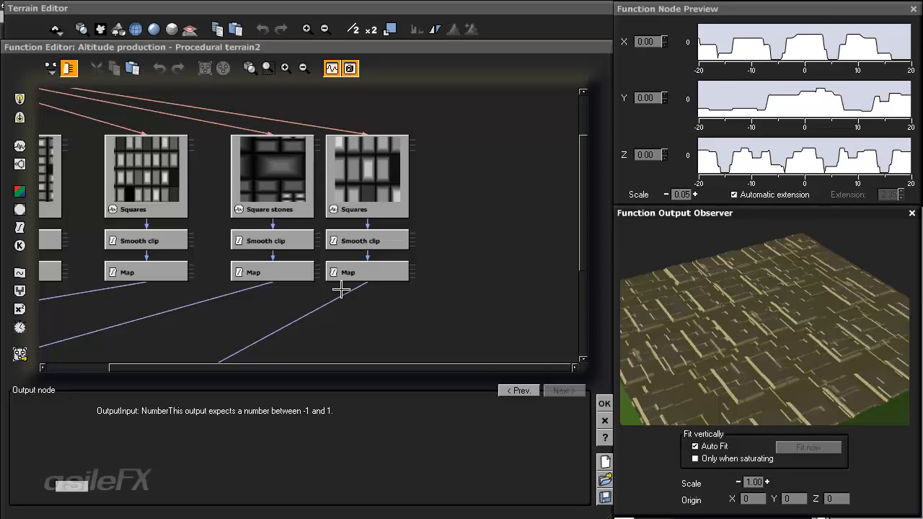
{"action": "left_click", "coordinate": [285, 68]}
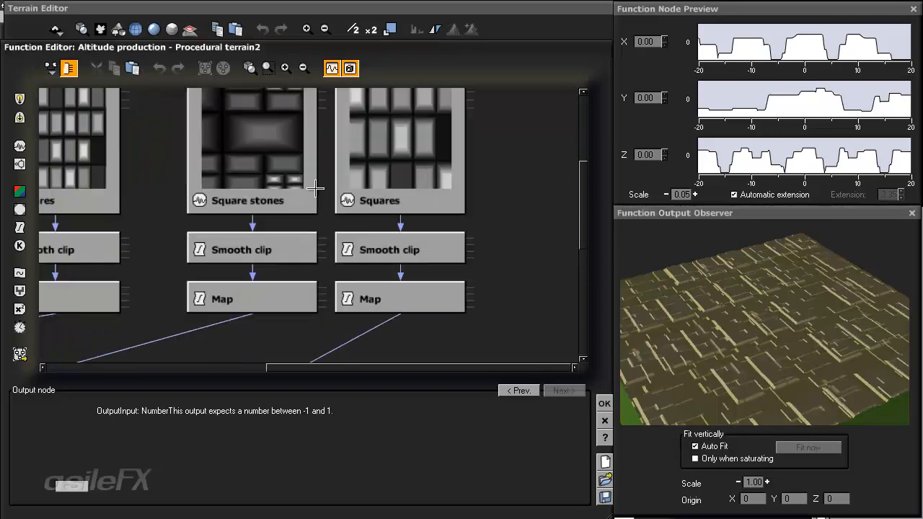
{"action": "middle_click_drag", "start_coordinate": [347, 241], "coordinate": [349, 243]}
{"action": "middle_click_drag", "start_coordinate": [109, 197], "coordinate": [398, 184]}
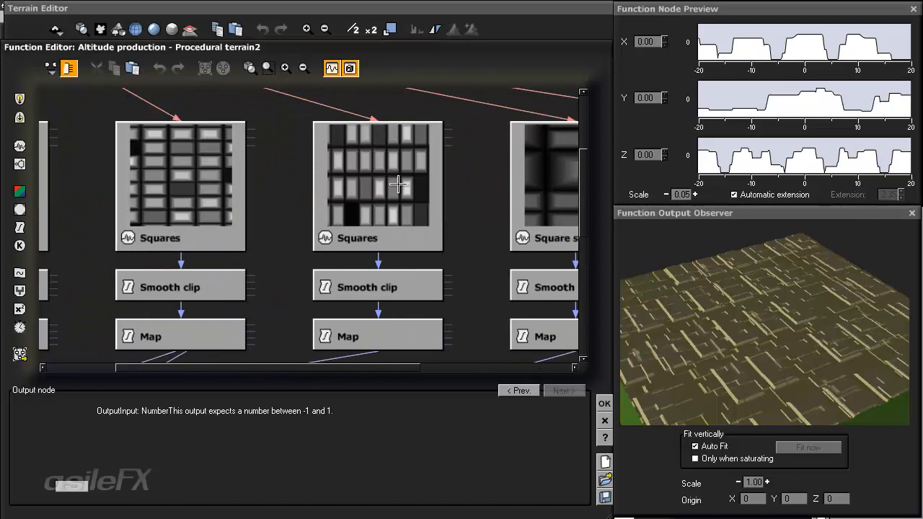
{"action": "left_click", "coordinate": [440, 193]}
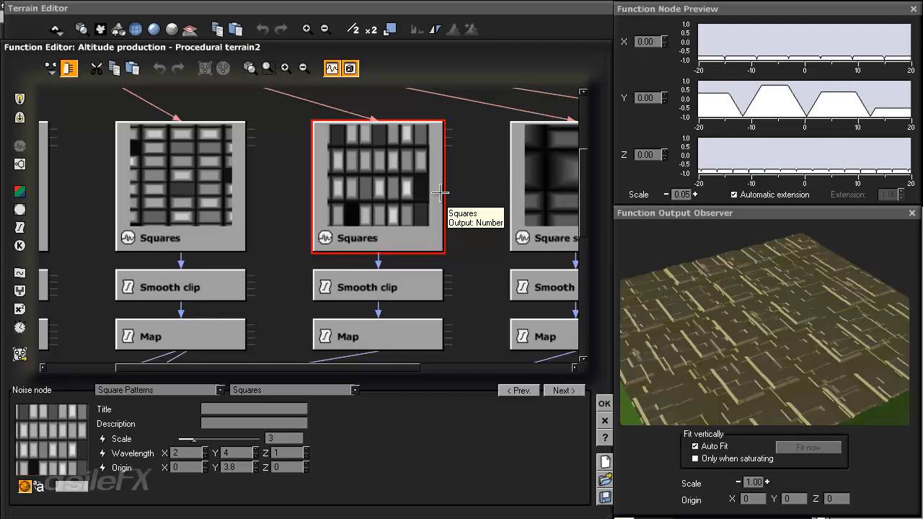
{"action": "left_click", "coordinate": [380, 271]}
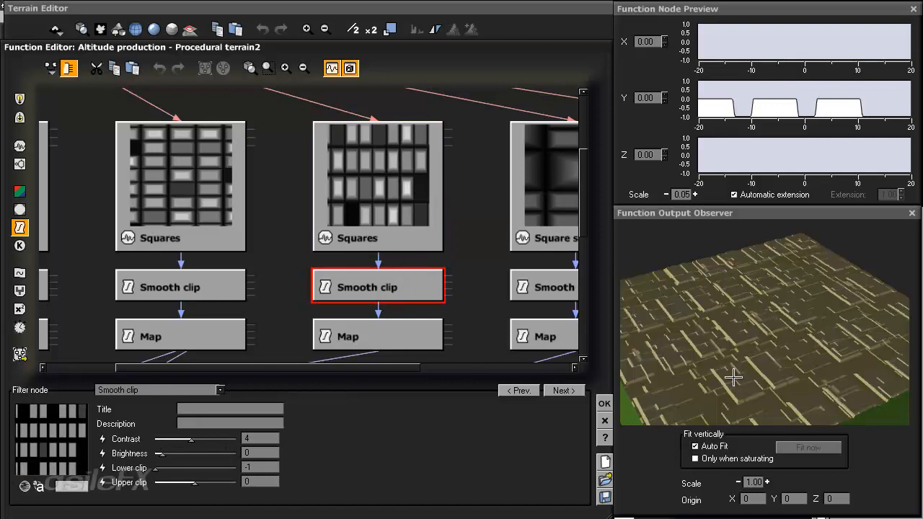
Set the function output preview's scale to 4.00 and inspect the enlarged terrain from different angles.
{"action": "left_click_drag", "start_coordinate": [734, 377], "coordinate": [769, 374]}
{"action": "left_click", "coordinate": [767, 482]}
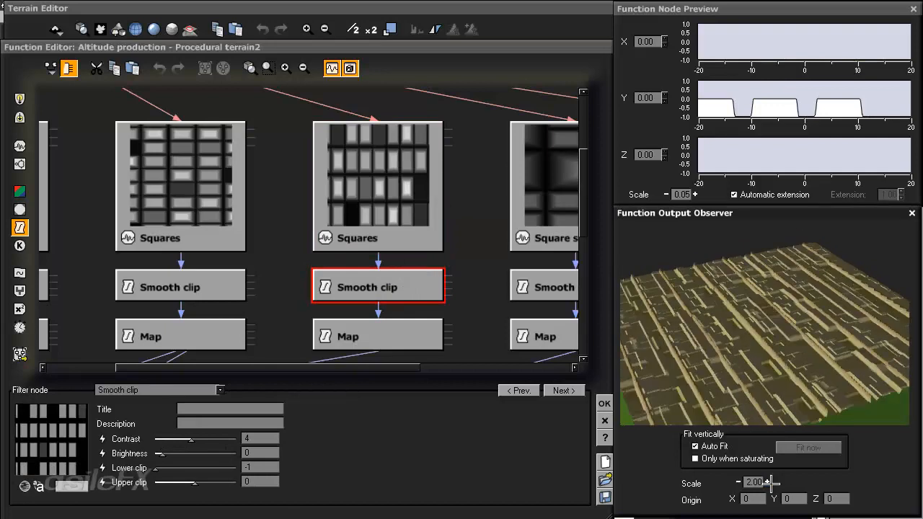
{"action": "left_click", "coordinate": [767, 481]}
{"action": "left_click", "coordinate": [768, 482]}
{"action": "left_click_drag", "start_coordinate": [807, 374], "coordinate": [793, 382]}
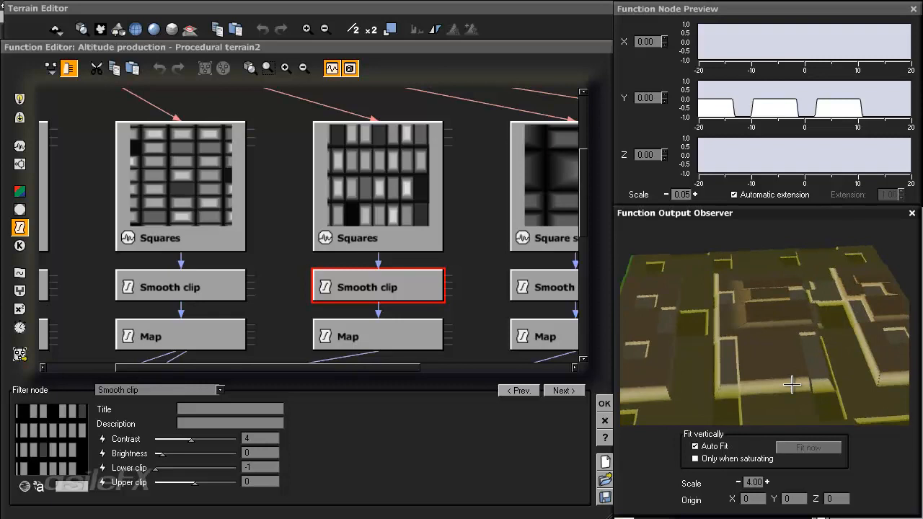
{"action": "mouse_move", "coordinate": [791, 384]}
{"action": "left_mouse_down"}
{"action": "mouse_move", "coordinate": [815, 366]}
{"action": "mouse_move", "coordinate": [803, 389]}
{"action": "left_mouse_up"}
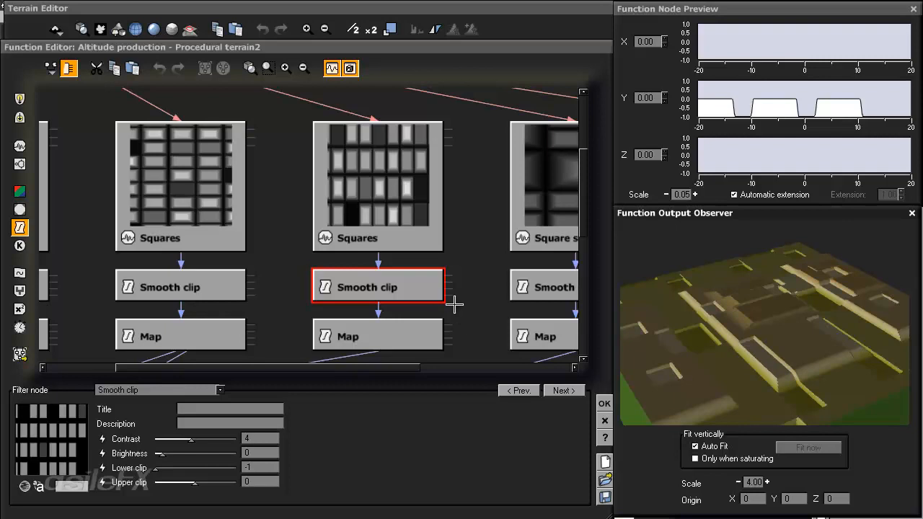
Examine the first column's Squares node and compare the Smooth clip filters of the first and second columns.
{"action": "middle_click_drag", "start_coordinate": [325, 256], "coordinate": [465, 260]}
{"action": "left_click", "coordinate": [161, 206]}
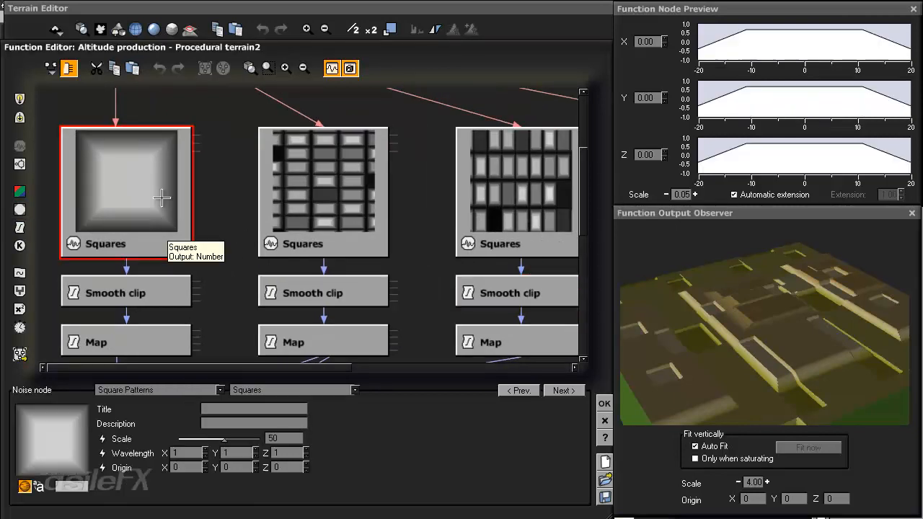
{"action": "left_click", "coordinate": [147, 292]}
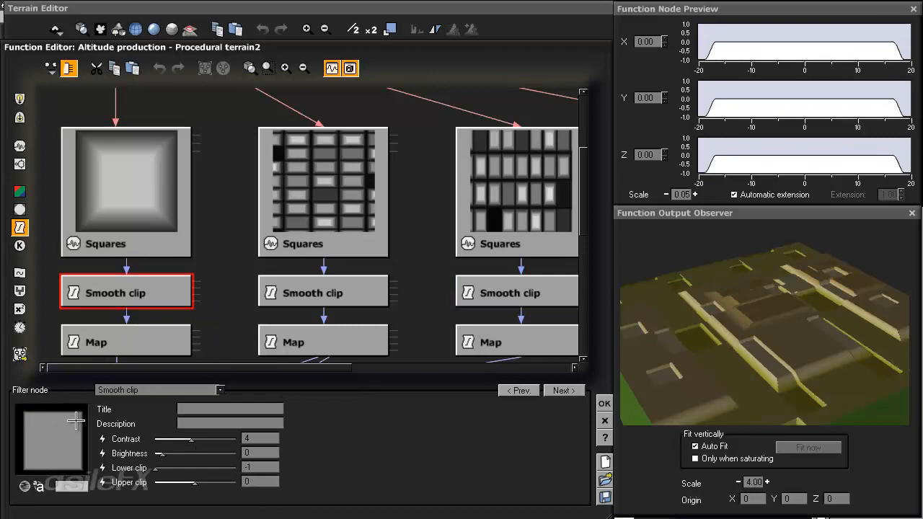
{"action": "left_click", "coordinate": [335, 292]}
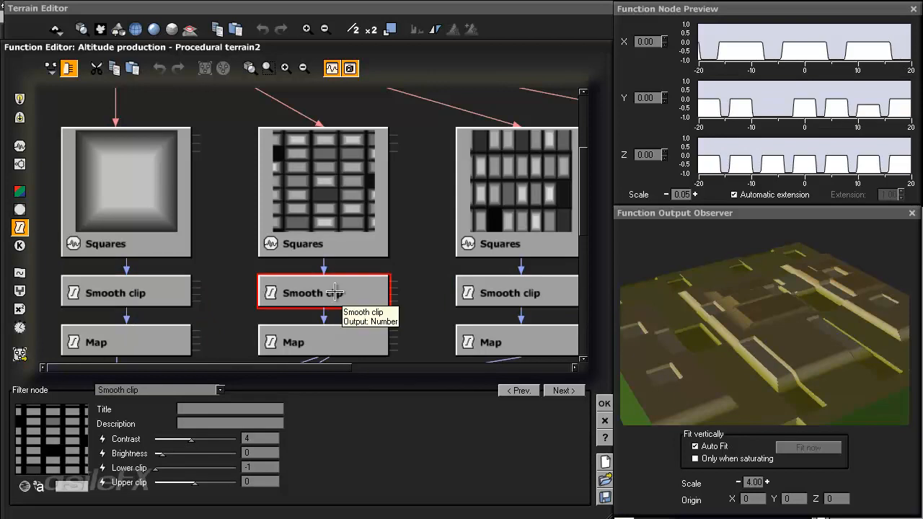
{"action": "left_click", "coordinate": [140, 290]}
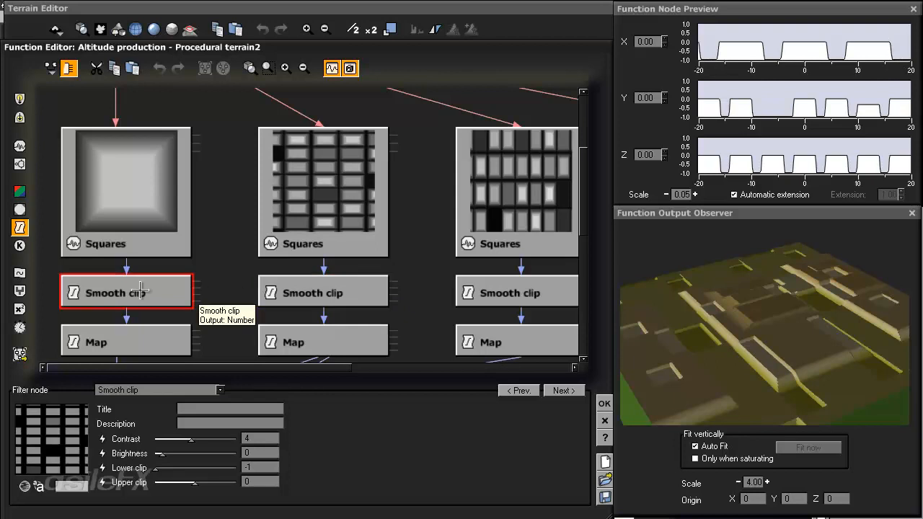
{"action": "left_click_drag", "start_coordinate": [149, 290], "coordinate": [249, 292]}
{"action": "left_click", "coordinate": [314, 289]}
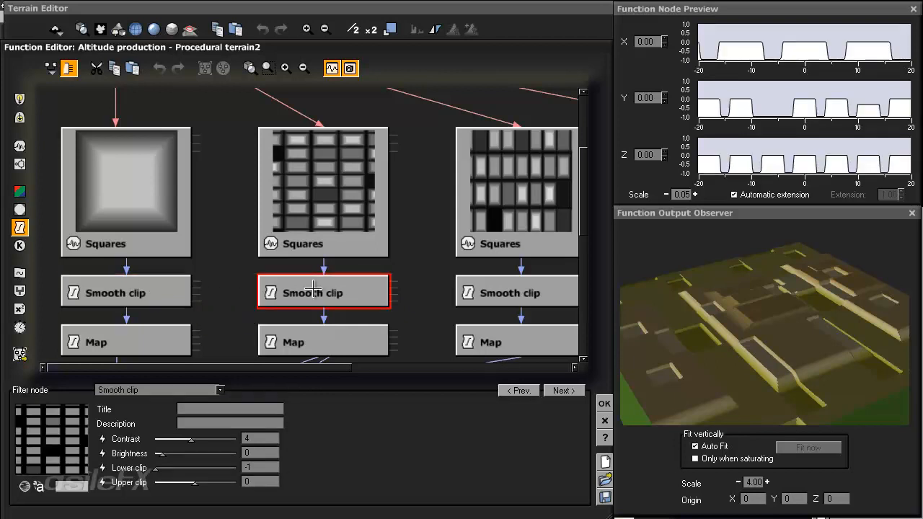
Try contrast values of 2, 4 and 1 on the second column's Smooth clip filter, and restore the contrast to 4.
{"action": "double_click", "coordinate": [259, 435]}
{"action": "type", "text": "2"}
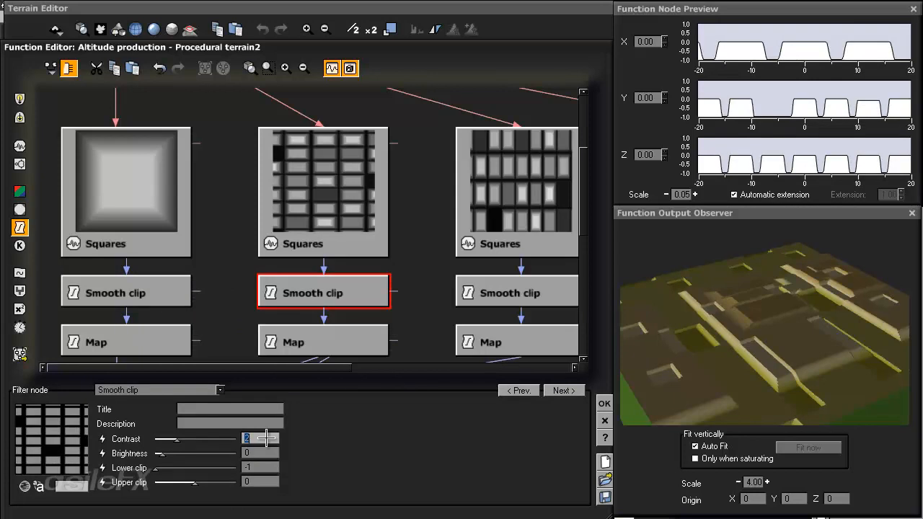
{"action": "type", "text": "4"}
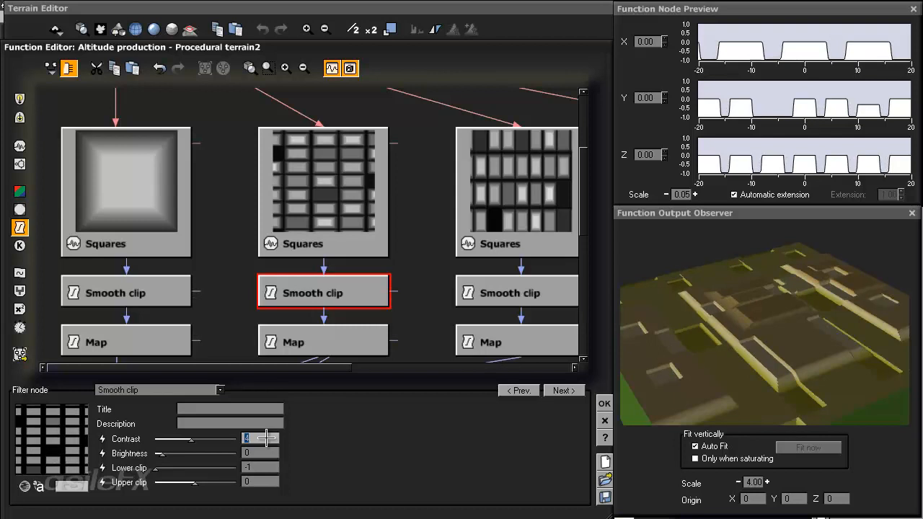
{"action": "type", "text": "1"}
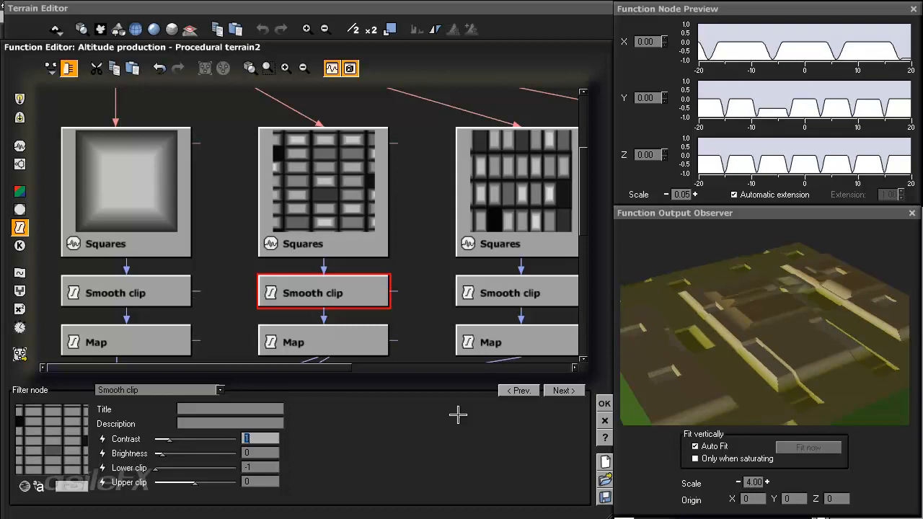
{"action": "left_click_drag", "start_coordinate": [819, 373], "coordinate": [844, 377]}
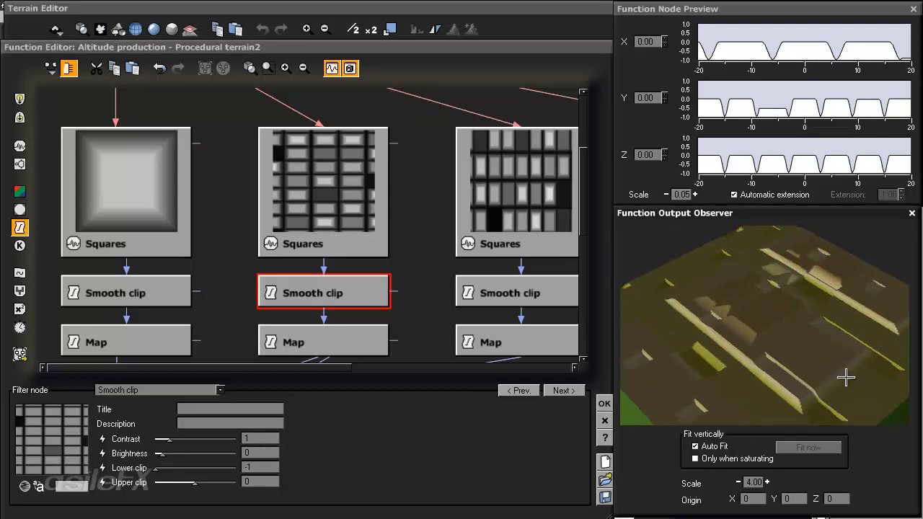
{"action": "double_click", "coordinate": [255, 438]}
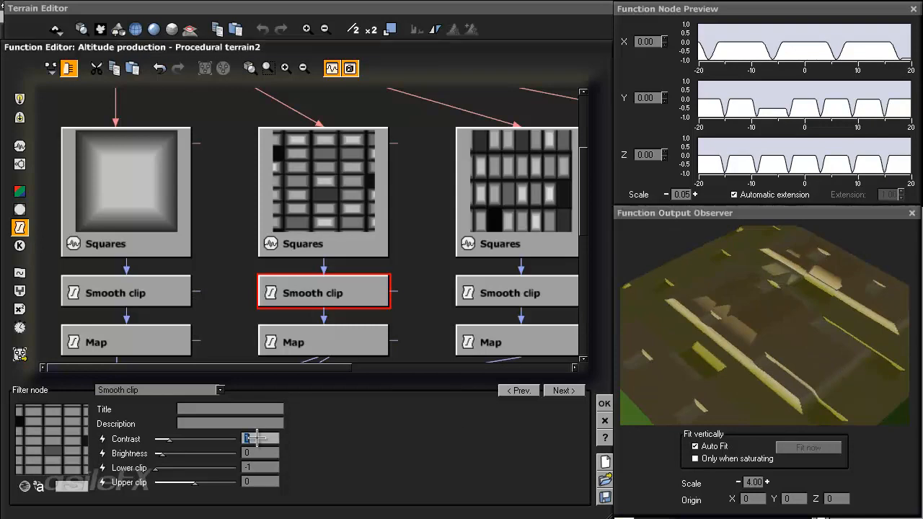
{"action": "type", "text": "4"}
{"action": "key", "text": "Return"}
Try brightness values of 1 and 2 on the second column's Smooth clip filter, and restore the brightness to 0.
{"action": "double_click", "coordinate": [264, 452]}
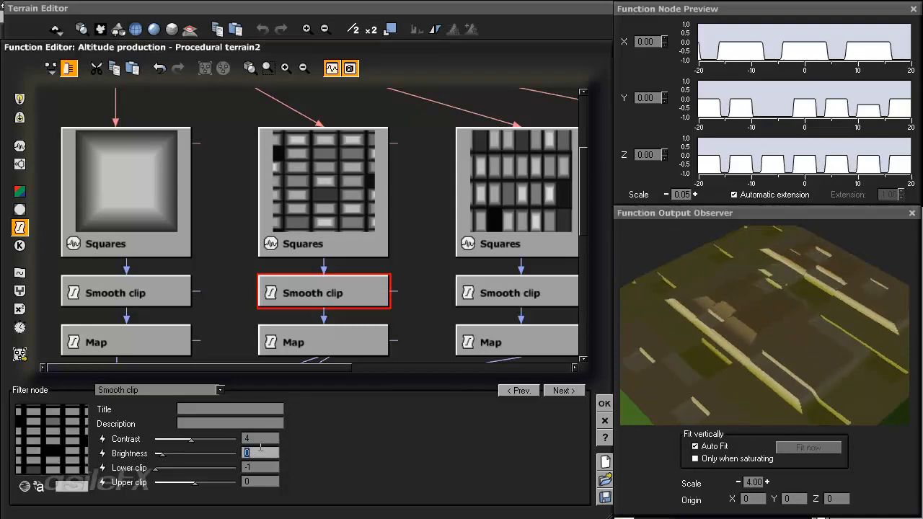
{"action": "type", "text": "1"}
{"action": "key", "text": "Return"}
{"action": "type", "text": "2"}
{"action": "key", "text": "Return"}
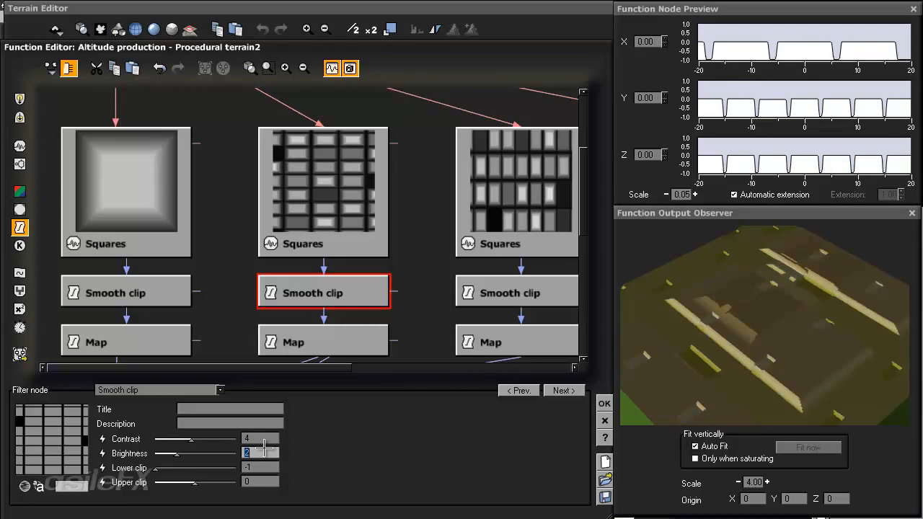
{"action": "type", "text": "0"}
{"action": "key", "text": "Return"}
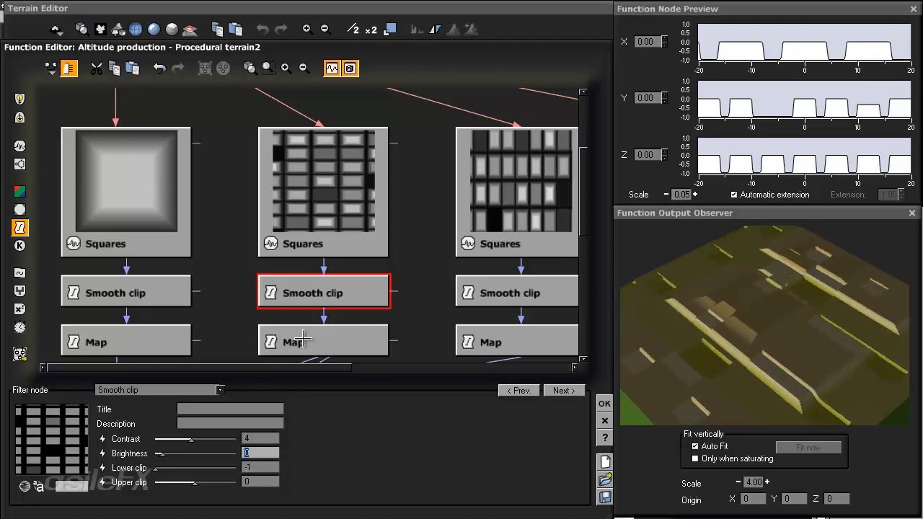
Try increasingly high contrast values of 8, 12 and 500 on the second column's Smooth clip filter.
{"action": "double_click", "coordinate": [261, 437]}
{"action": "type", "text": "8"}
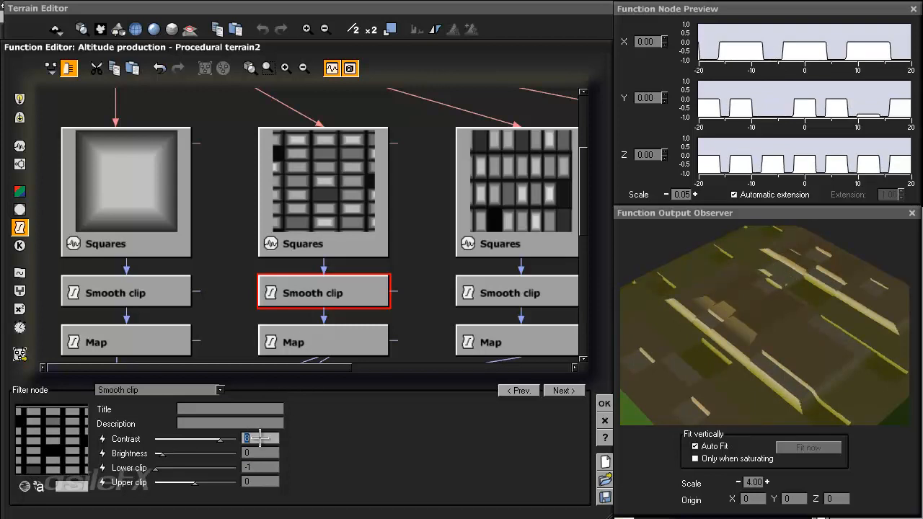
{"action": "key", "text": "BackSpace"}
{"action": "type", "text": "12"}
{"action": "key", "text": "Return"}
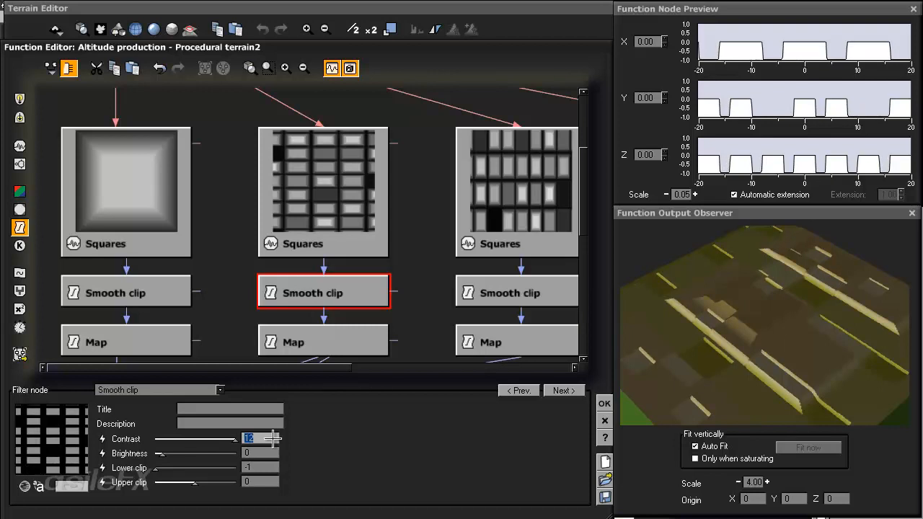
{"action": "type", "text": "500"}
{"action": "key", "text": "Return"}
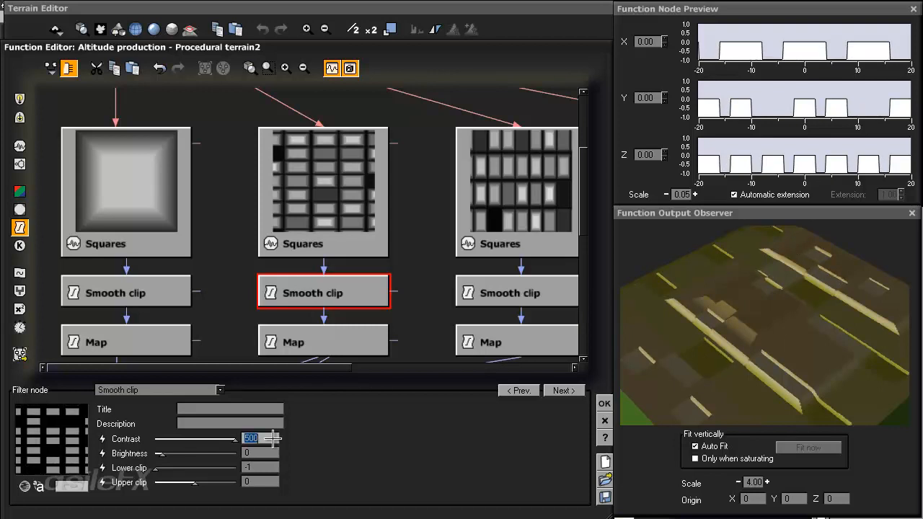
Lower the second column's Smooth clip contrast to 1 and raise it to 10, the slider's maximum.
{"action": "type", "text": "1"}
{"action": "key", "text": "Return"}
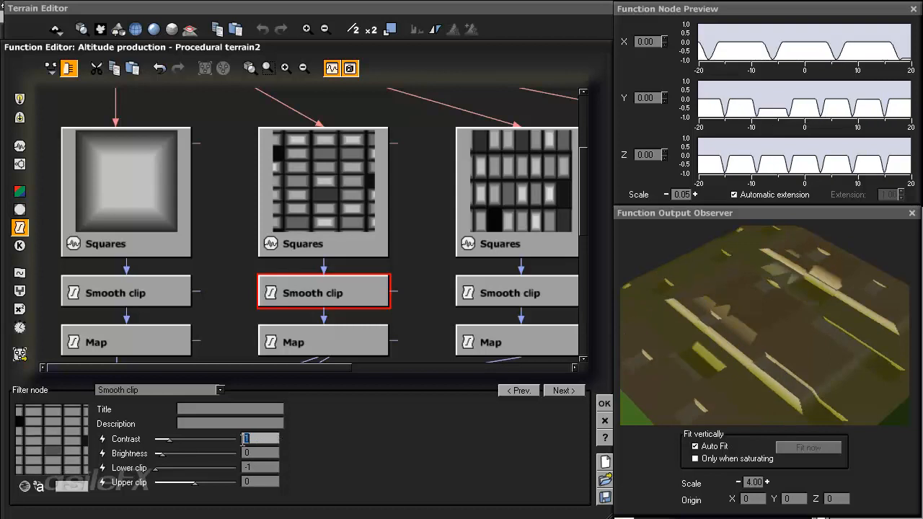
{"action": "left_click_drag", "start_coordinate": [174, 437], "coordinate": [235, 437]}
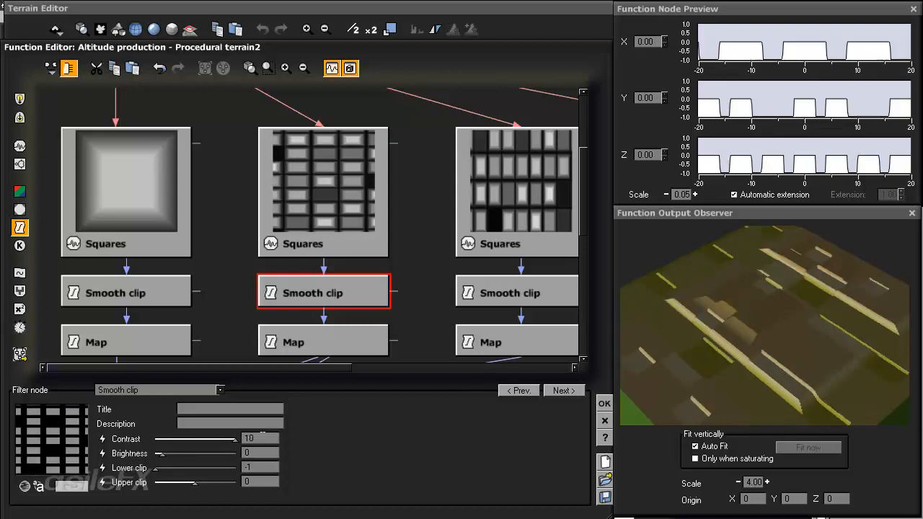
Try a negative contrast of -1 on the second column's Smooth clip filter, and set the contrast to -500.
{"action": "double_click", "coordinate": [263, 438]}
{"action": "type", "text": "-1"}
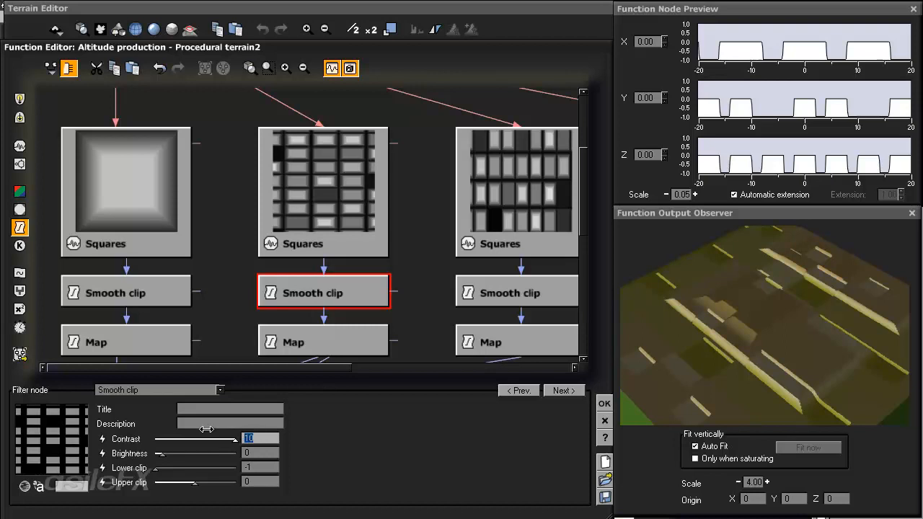
{"action": "key", "text": "Return"}
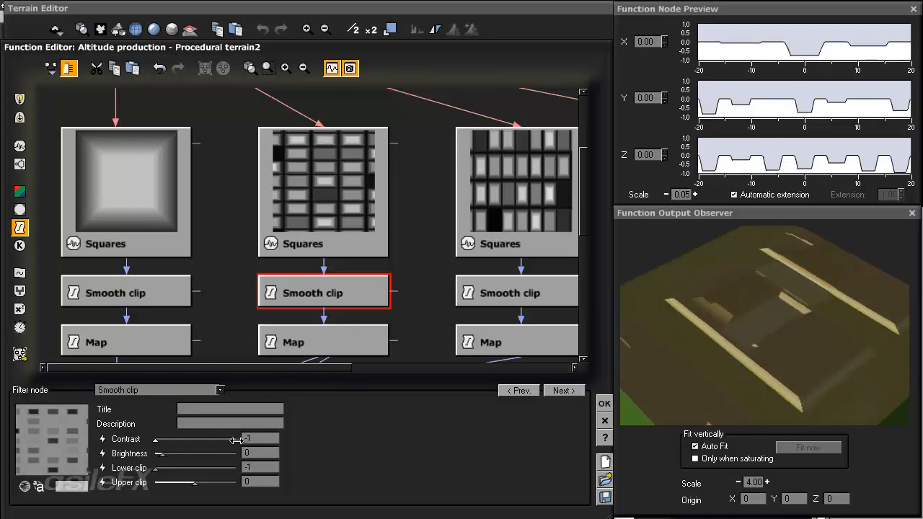
{"action": "double_click", "coordinate": [267, 438]}
{"action": "type", "text": "-500"}
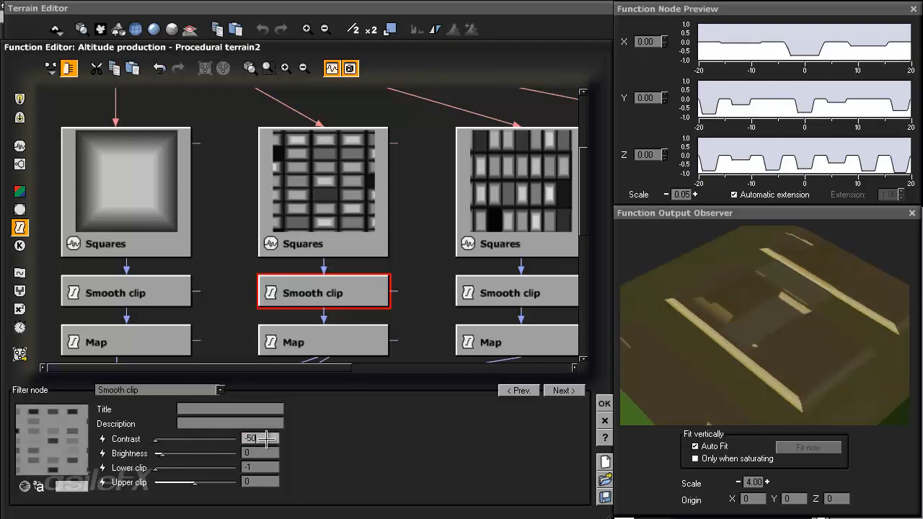
{"action": "key", "text": "Return"}
Examine the altitude function's 3D output from several angles, switching the only-when-saturating vertical fit on and off again.
{"action": "mouse_move", "coordinate": [784, 375]}
{"action": "left_mouse_down"}
{"action": "mouse_move", "coordinate": [743, 379]}
{"action": "mouse_move", "coordinate": [797, 363]}
{"action": "left_mouse_up"}
{"action": "left_click_drag", "start_coordinate": [757, 332], "coordinate": [778, 407]}
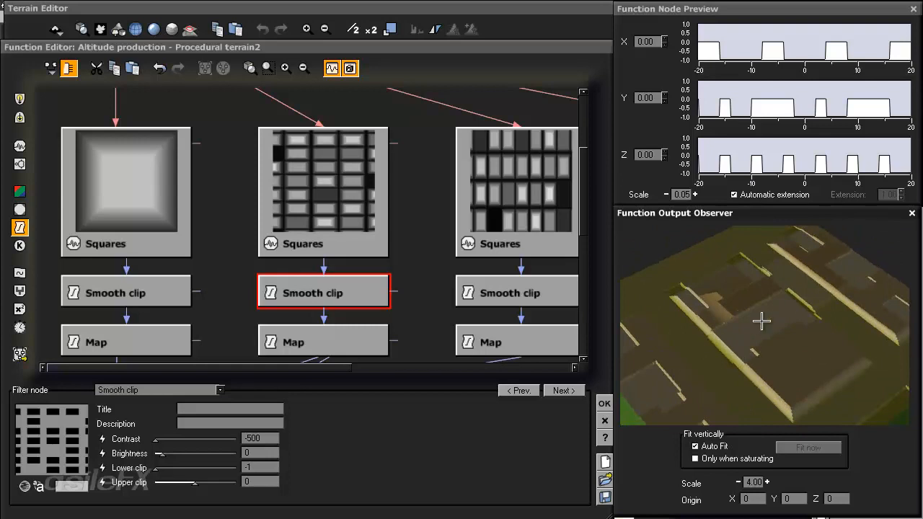
{"action": "left_click_drag", "start_coordinate": [761, 321], "coordinate": [803, 401]}
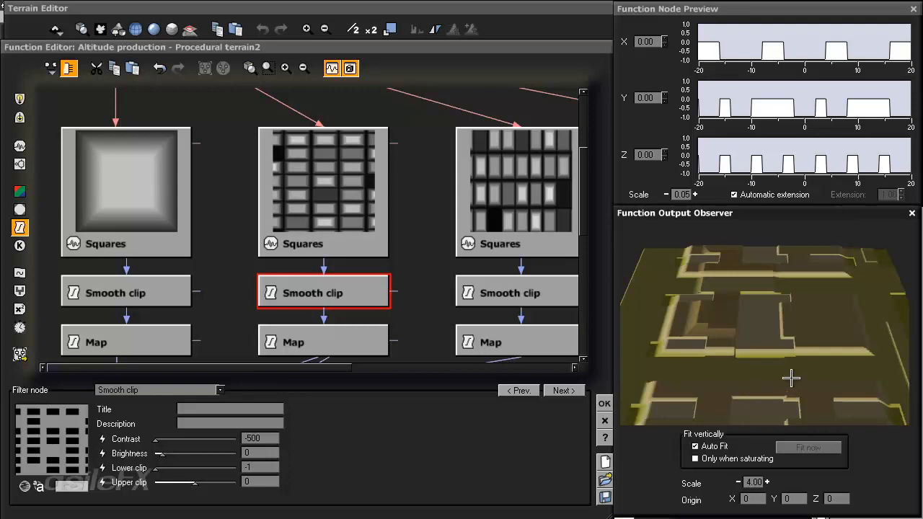
{"action": "mouse_move", "coordinate": [791, 363]}
{"action": "left_mouse_down"}
{"action": "mouse_move", "coordinate": [779, 354]}
{"action": "mouse_move", "coordinate": [785, 361]}
{"action": "left_mouse_up"}
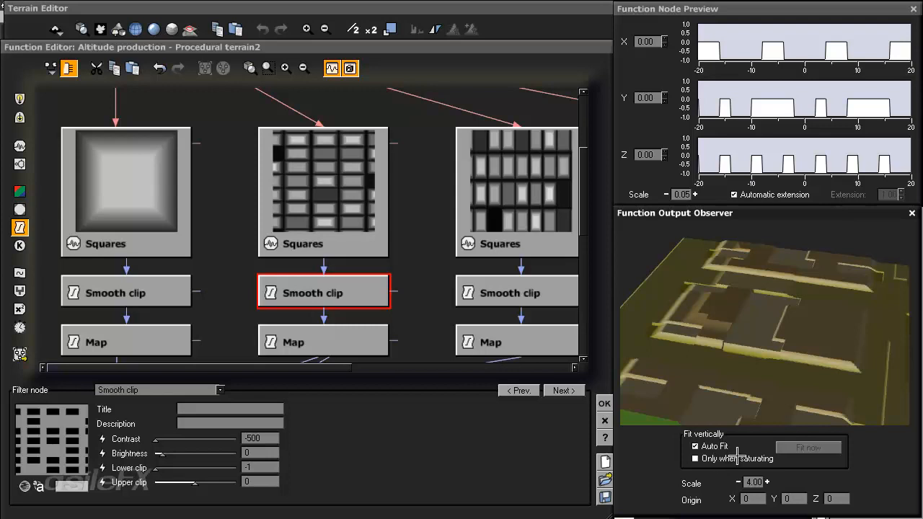
{"action": "left_click", "coordinate": [730, 458]}
{"action": "left_click", "coordinate": [731, 459]}
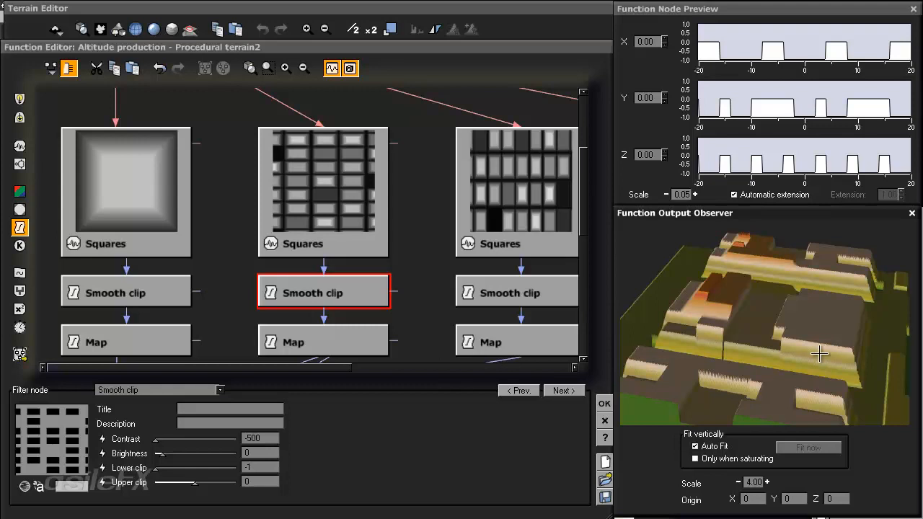
{"action": "left_click_drag", "start_coordinate": [820, 354], "coordinate": [847, 348]}
{"action": "left_click", "coordinate": [726, 461]}
{"action": "left_click", "coordinate": [726, 462]}
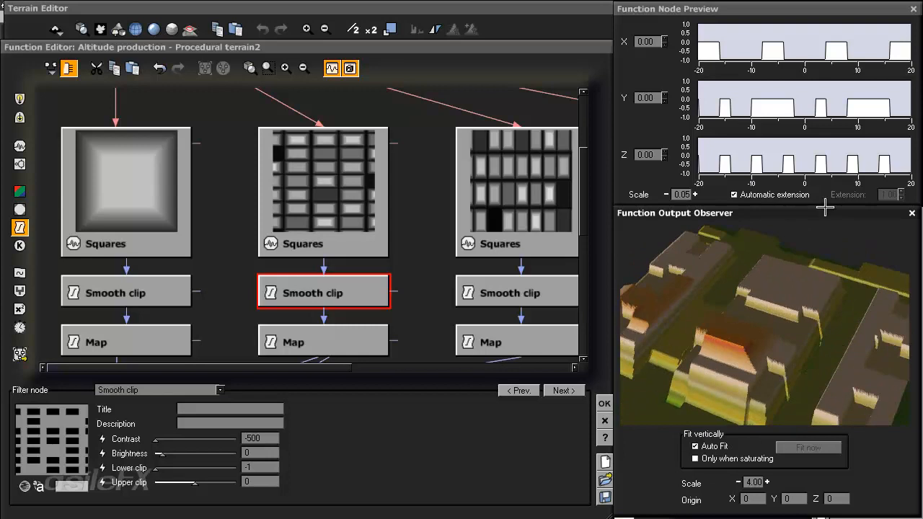
{"action": "left_click_drag", "start_coordinate": [723, 323], "coordinate": [800, 318]}
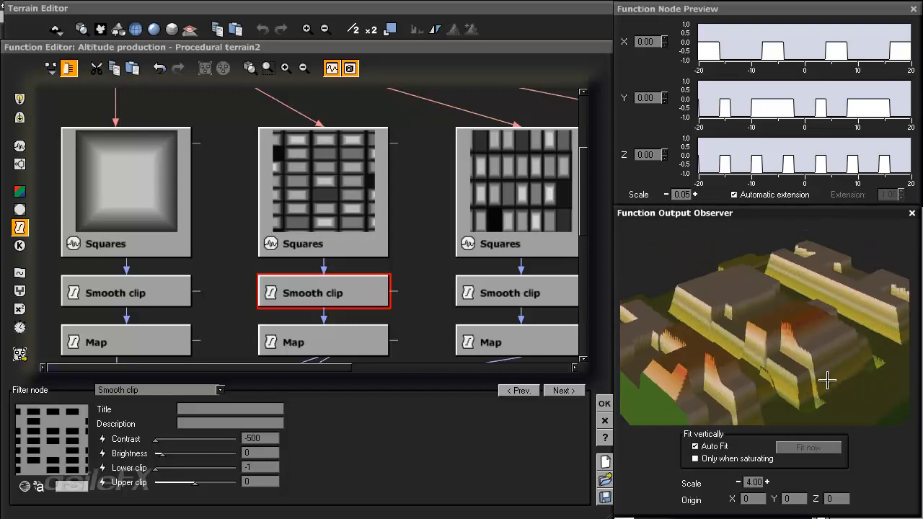
{"action": "left_click_drag", "start_coordinate": [826, 379], "coordinate": [780, 426]}
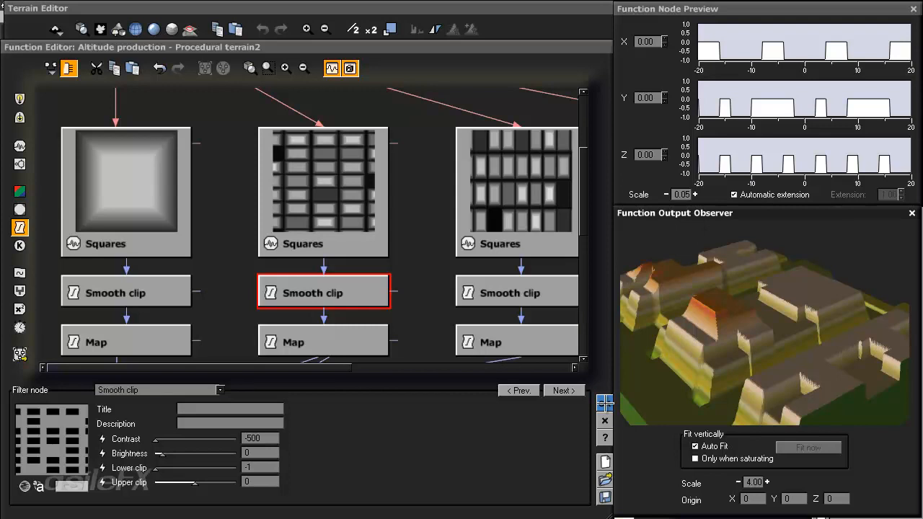
Accept the edited altitude function and inspect the city blocks up close in the Terrain Editor.
{"action": "left_click", "coordinate": [606, 402]}
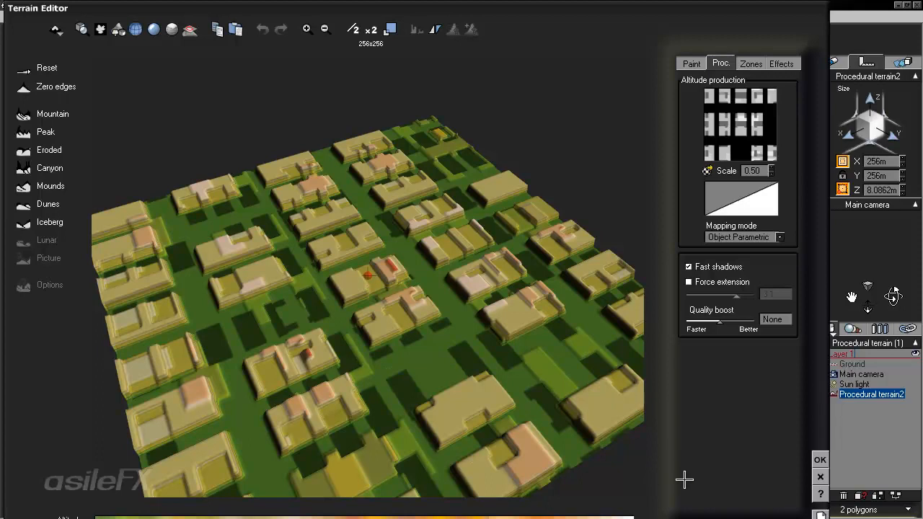
{"action": "left_click_drag", "start_coordinate": [667, 483], "coordinate": [659, 453]}
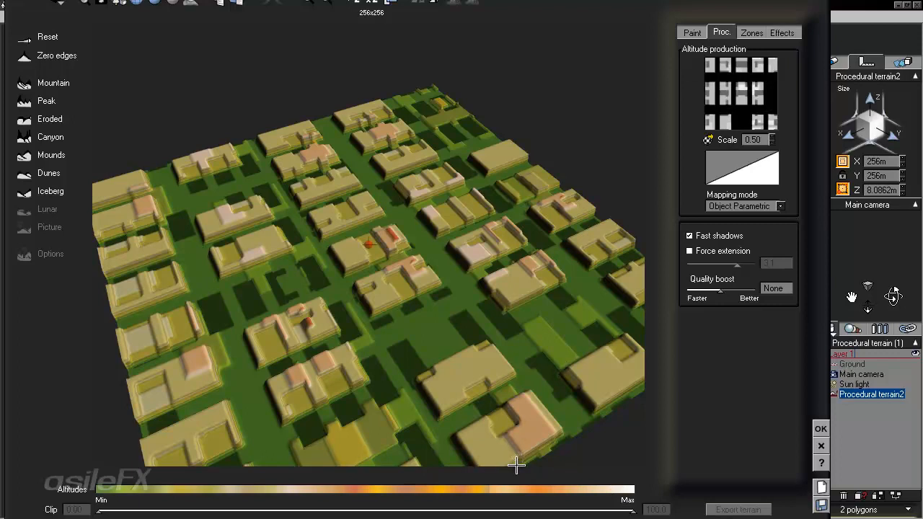
{"action": "left_click_drag", "start_coordinate": [567, 390], "coordinate": [480, 390]}
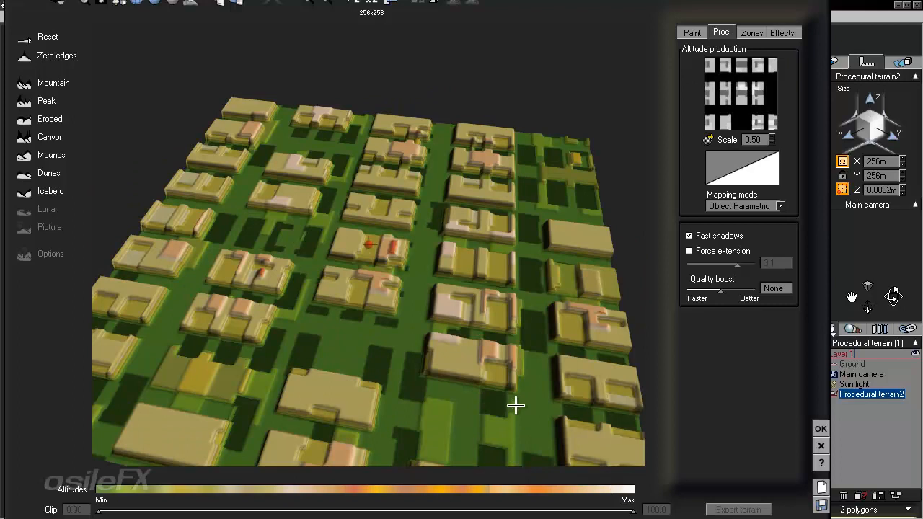
{"action": "right_click", "coordinate": [504, 490]}
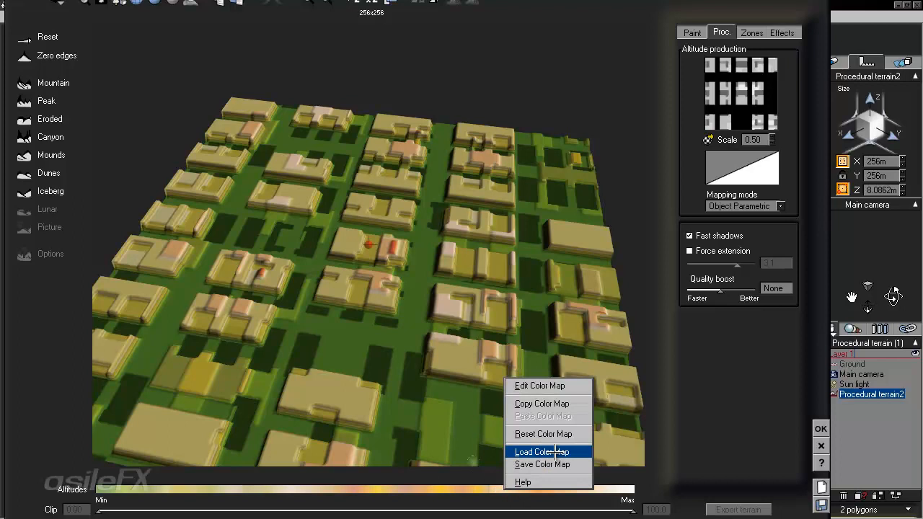
{"action": "right_click_drag", "start_coordinate": [449, 284], "coordinate": [408, 384]}
{"action": "scroll", "coordinate": [408, 384], "scroll_direction": "up", "scroll_amount": 4}
{"action": "right_click_drag", "start_coordinate": [436, 313], "coordinate": [596, 176]}
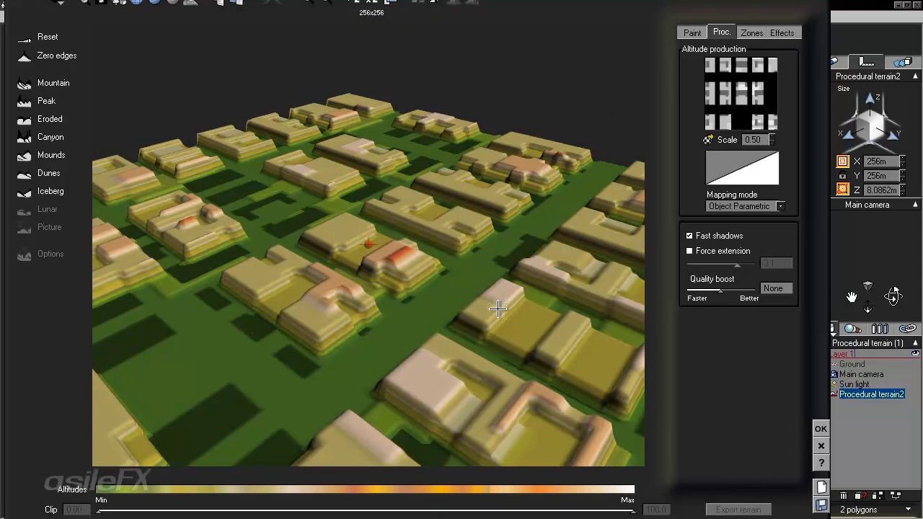
{"action": "right_click_drag", "start_coordinate": [497, 308], "coordinate": [488, 308]}
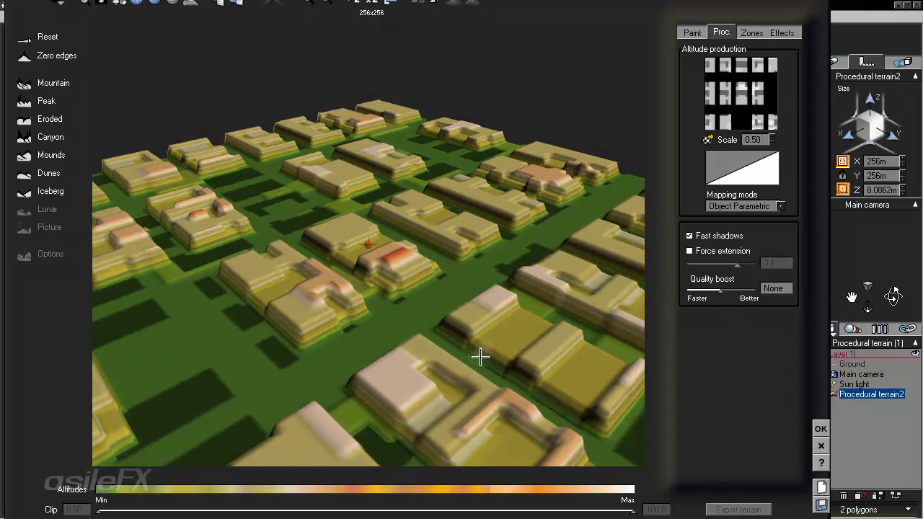
Open the color map library for the terrain altitudes and browse the asileFX Colorful, Farmland, Solid Colors and Wood collections.
{"action": "right_click", "coordinate": [549, 489]}
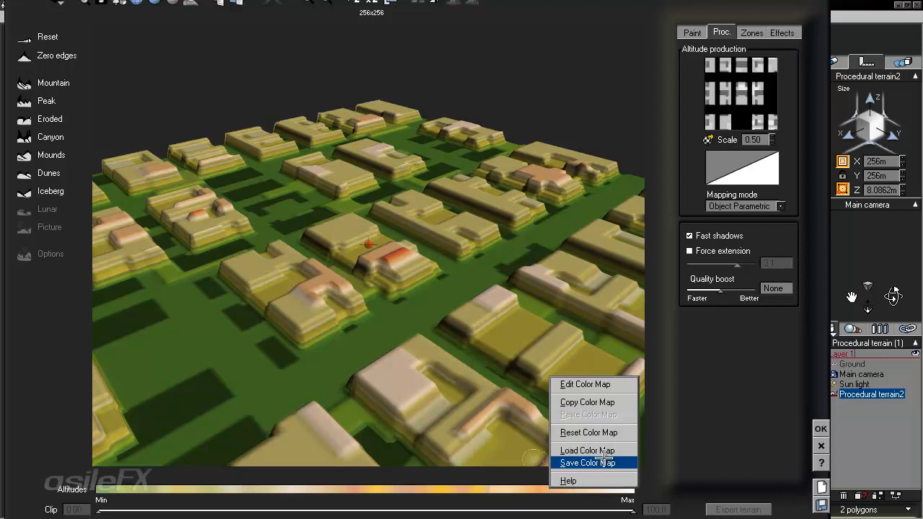
{"action": "left_click", "coordinate": [587, 450]}
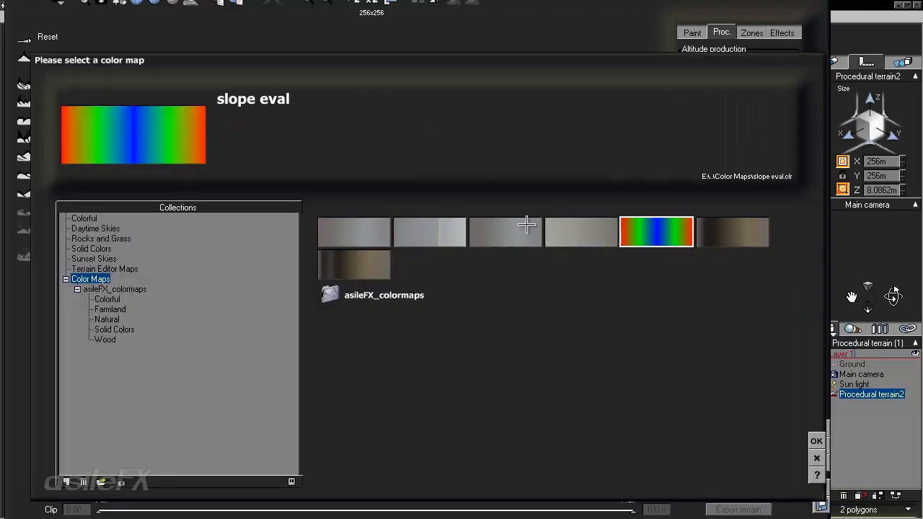
{"action": "left_click", "coordinate": [107, 299]}
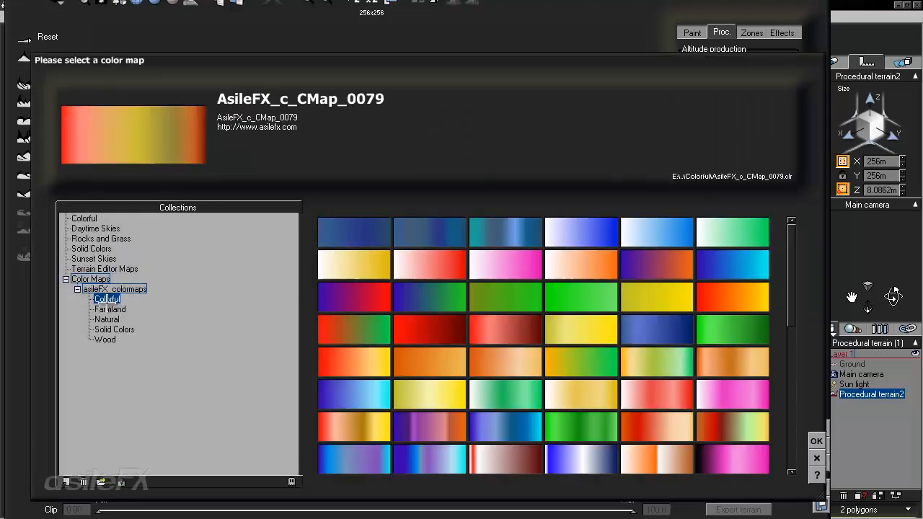
{"action": "left_click", "coordinate": [108, 308]}
{"action": "left_click", "coordinate": [105, 329]}
{"action": "left_click", "coordinate": [101, 338]}
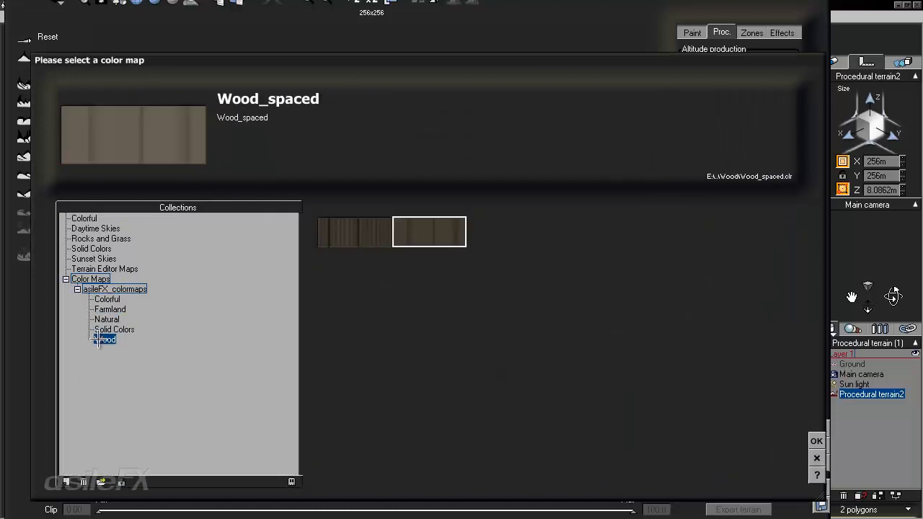
{"action": "left_click", "coordinate": [102, 309]}
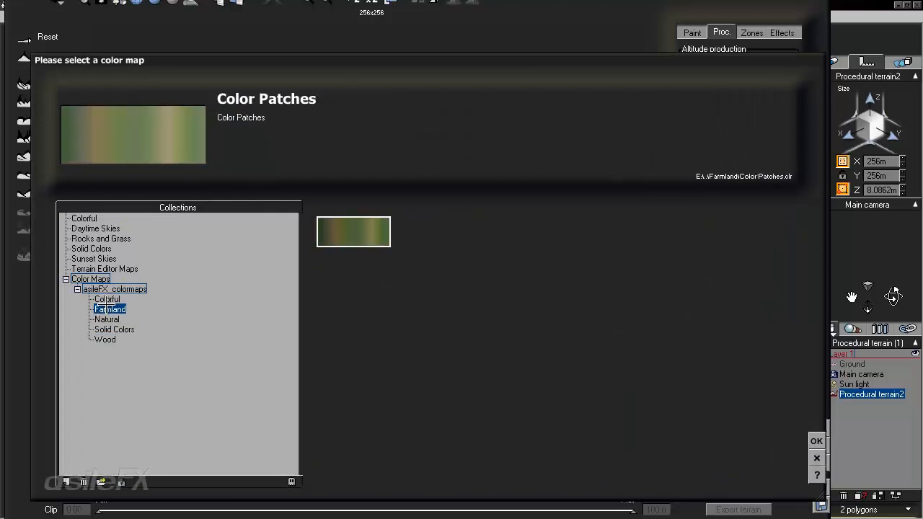
{"action": "left_click", "coordinate": [104, 308]}
{"action": "left_click", "coordinate": [106, 298]}
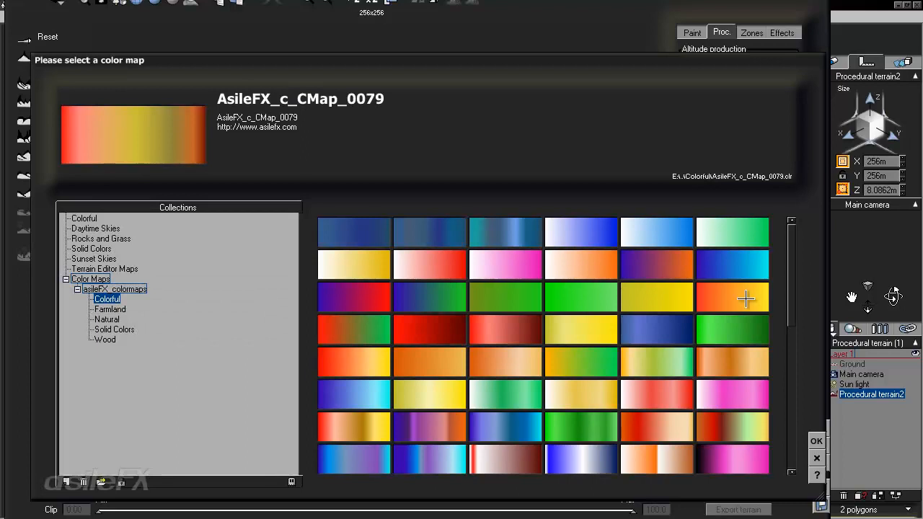
{"action": "left_click_drag", "start_coordinate": [789, 334], "coordinate": [786, 375]}
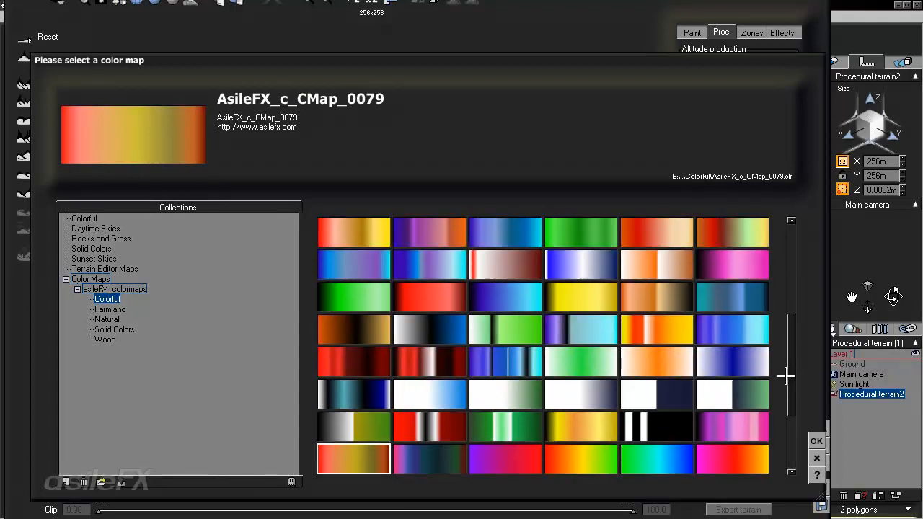
{"action": "mouse_move", "coordinate": [791, 341]}
{"action": "left_mouse_down"}
{"action": "mouse_move", "coordinate": [792, 308]}
{"action": "mouse_move", "coordinate": [786, 336]}
{"action": "left_mouse_up"}
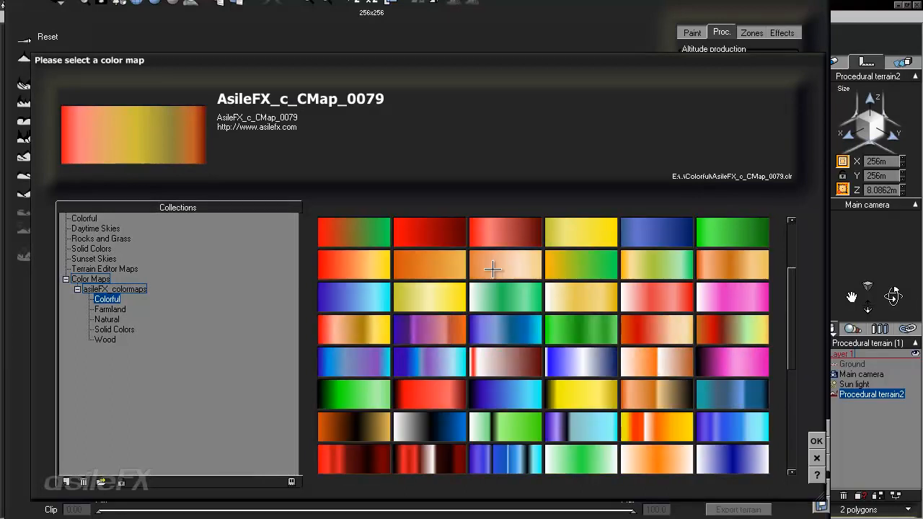
{"action": "left_click_drag", "start_coordinate": [793, 322], "coordinate": [793, 277]}
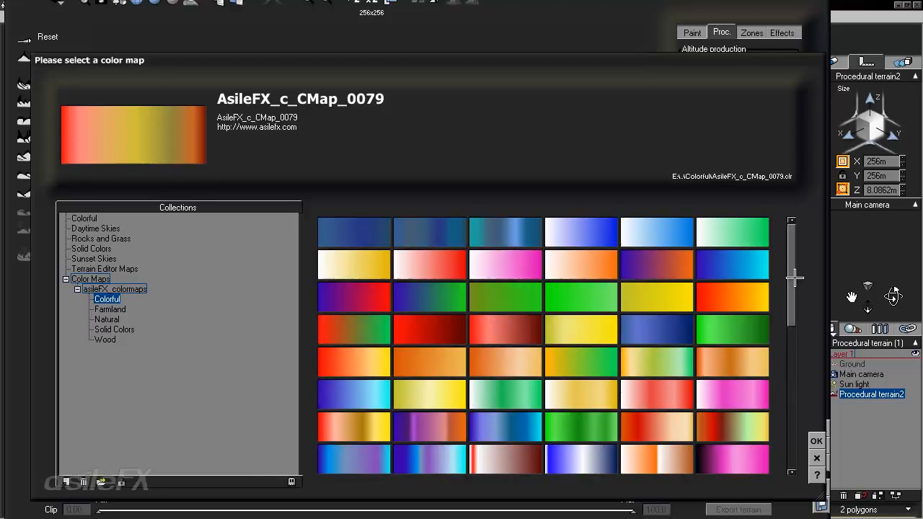
Look through the Colorful, Daytime Skies, Sunset Skies and Terrain Editor Maps collections, and load a black-to-orange color map with a cream end.
{"action": "left_click", "coordinate": [90, 218]}
{"action": "left_click", "coordinate": [95, 228]}
{"action": "left_click", "coordinate": [94, 258]}
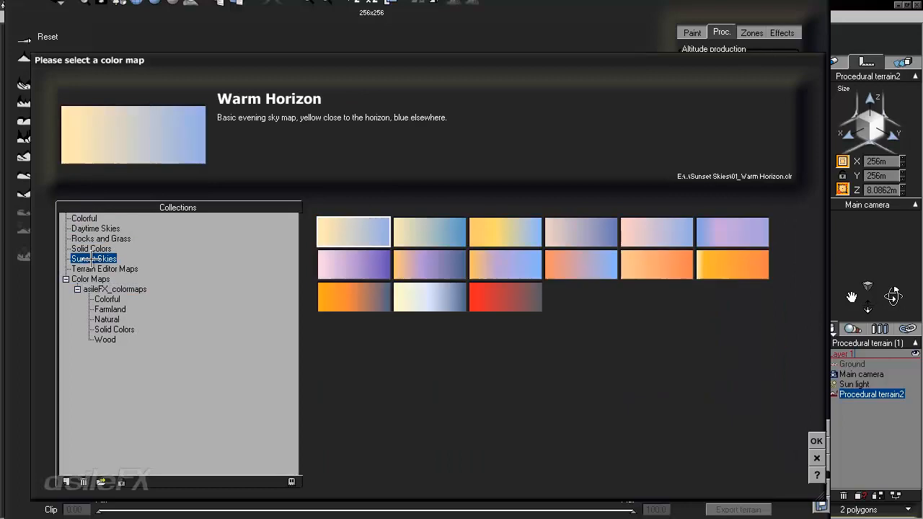
{"action": "left_click", "coordinate": [101, 269]}
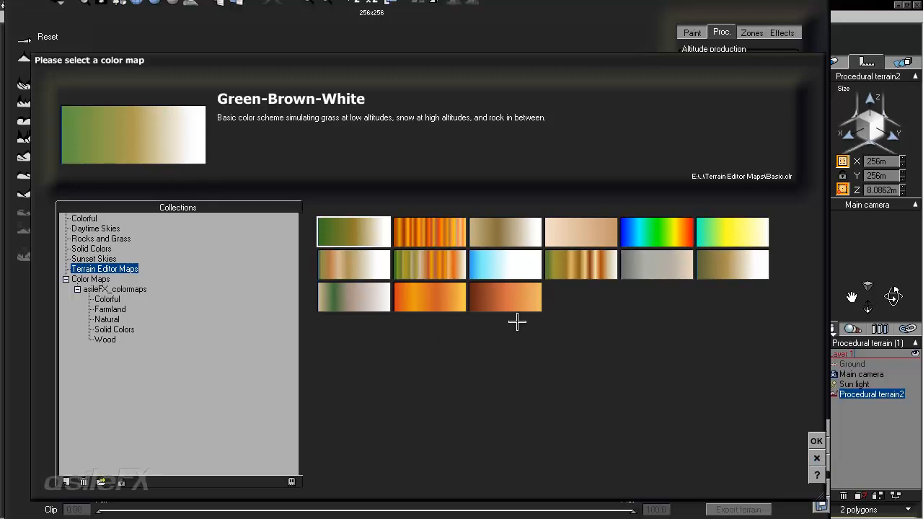
{"action": "key", "text": "Escape"}
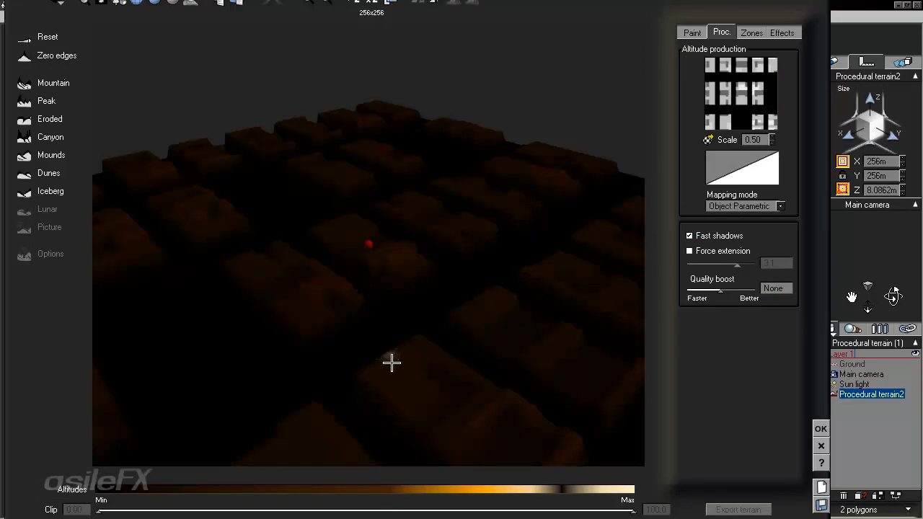
Open the terrain altitudes color map for editing and move the black keycolor from the middle of the gradient to position -0.78.
{"action": "right_click", "coordinate": [425, 495]}
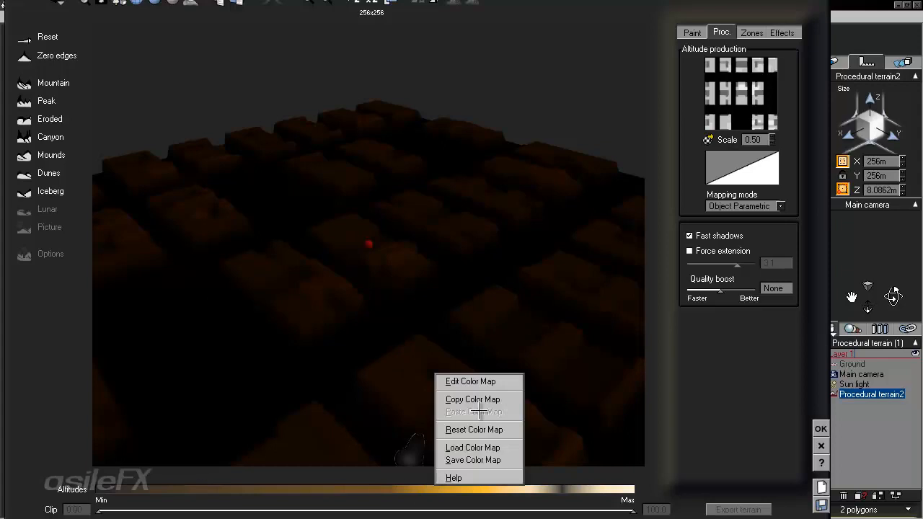
{"action": "left_click", "coordinate": [457, 379]}
{"action": "left_click_drag", "start_coordinate": [510, 257], "coordinate": [620, 196]}
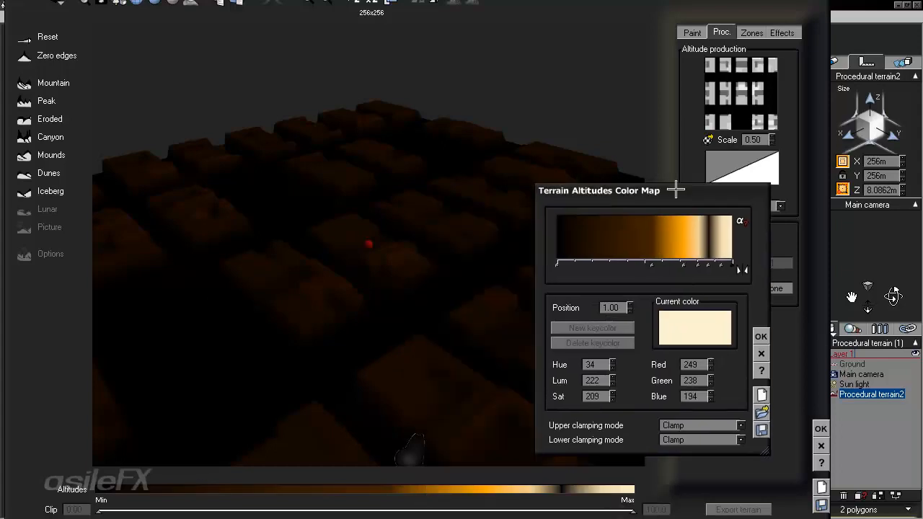
{"action": "left_click", "coordinate": [648, 266]}
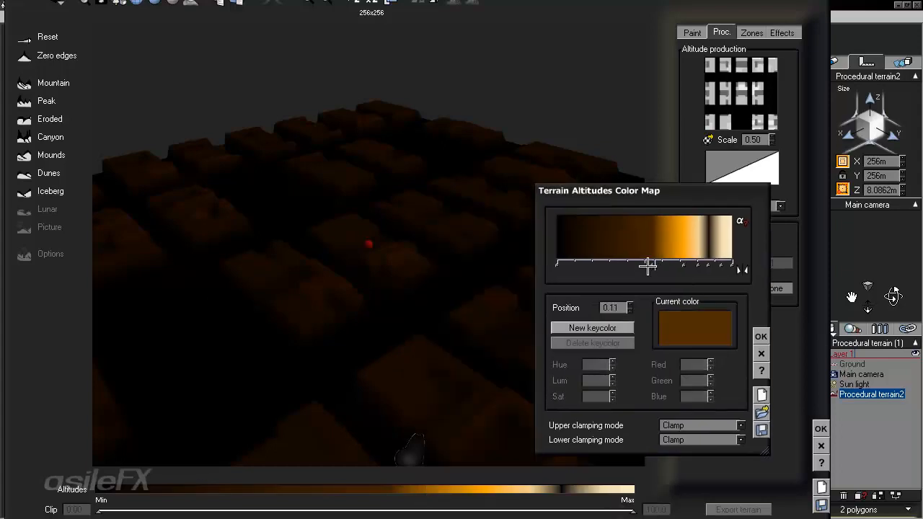
{"action": "mouse_move", "coordinate": [650, 265]}
{"action": "left_mouse_down"}
{"action": "mouse_move", "coordinate": [560, 265]}
{"action": "mouse_move", "coordinate": [576, 265]}
{"action": "left_mouse_up"}
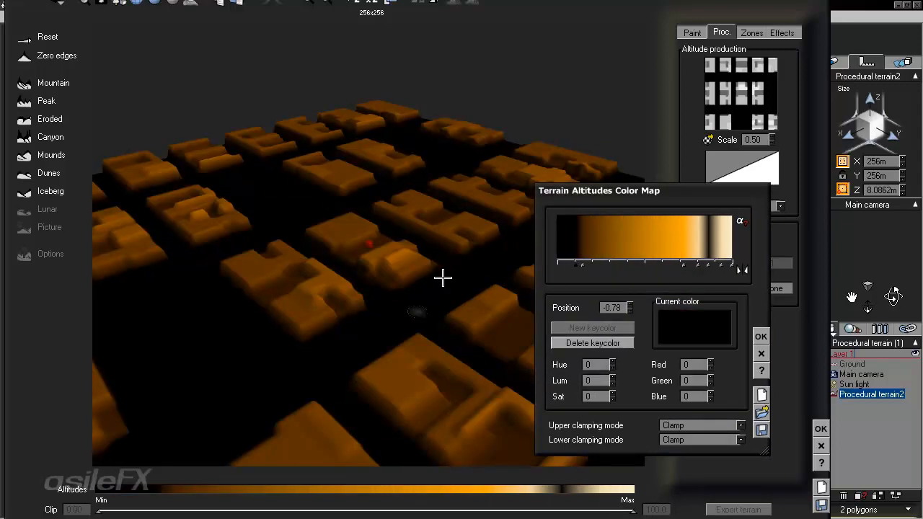
Change the black keycolor at position -0.78 to a neutral gray with red, green and blue at 98.
{"action": "right_click", "coordinate": [654, 306]}
{"action": "left_click", "coordinate": [685, 321]}
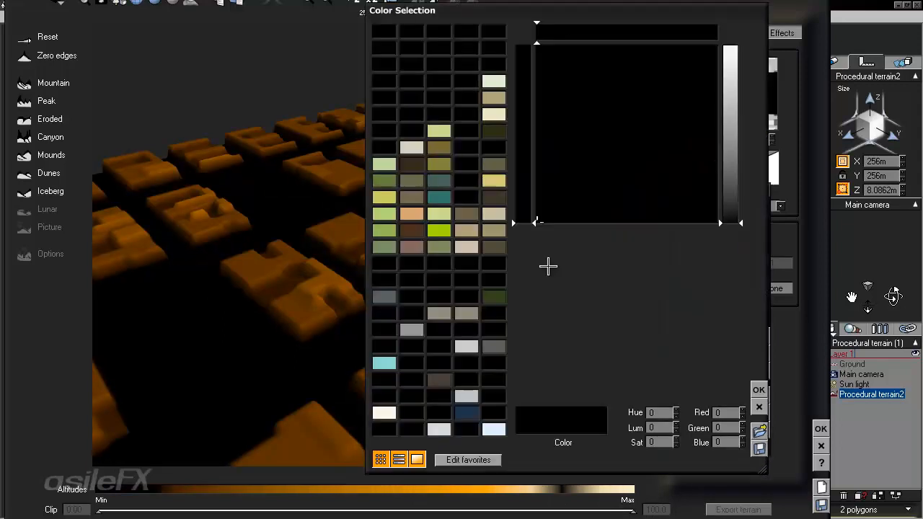
{"action": "mouse_move", "coordinate": [717, 147]}
{"action": "left_mouse_down"}
{"action": "mouse_move", "coordinate": [729, 189]}
{"action": "mouse_move", "coordinate": [728, 155]}
{"action": "left_mouse_up"}
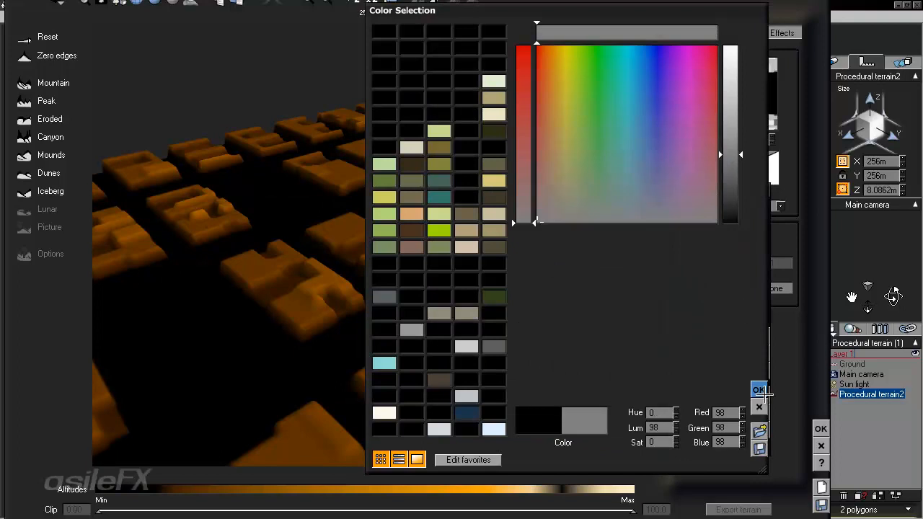
{"action": "left_click", "coordinate": [758, 390]}
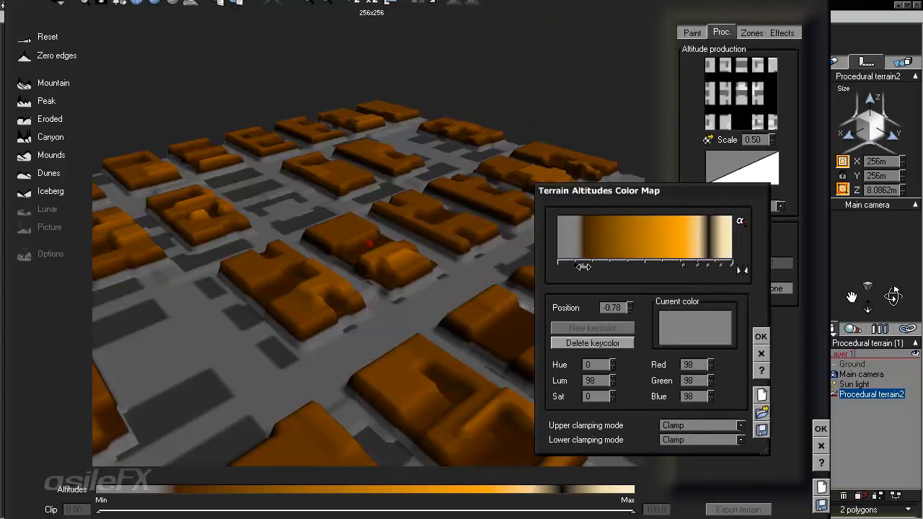
Move the orange keycolor to position -0.47, the pale orange one to -0.24 and the black one to 0.02.
{"action": "left_click", "coordinate": [583, 266]}
{"action": "left_click_drag", "start_coordinate": [682, 264], "coordinate": [604, 264]}
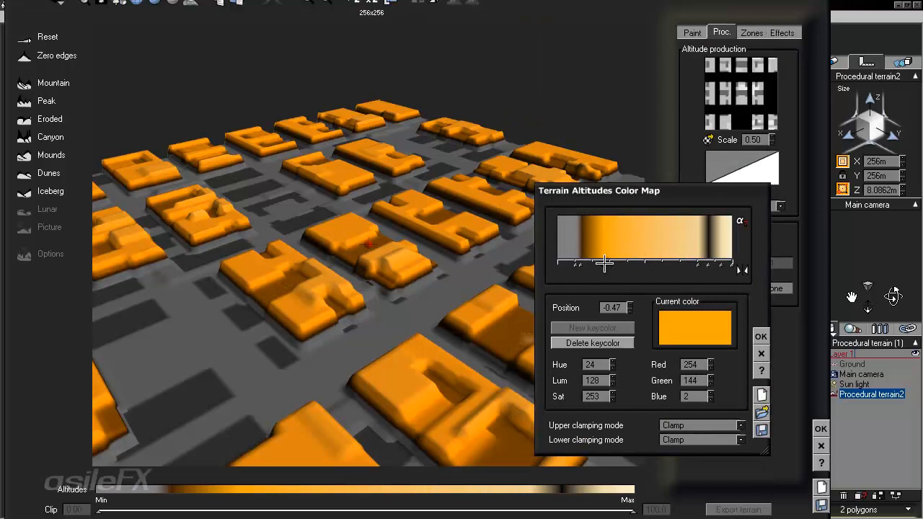
{"action": "left_click_drag", "start_coordinate": [697, 265], "coordinate": [623, 268]}
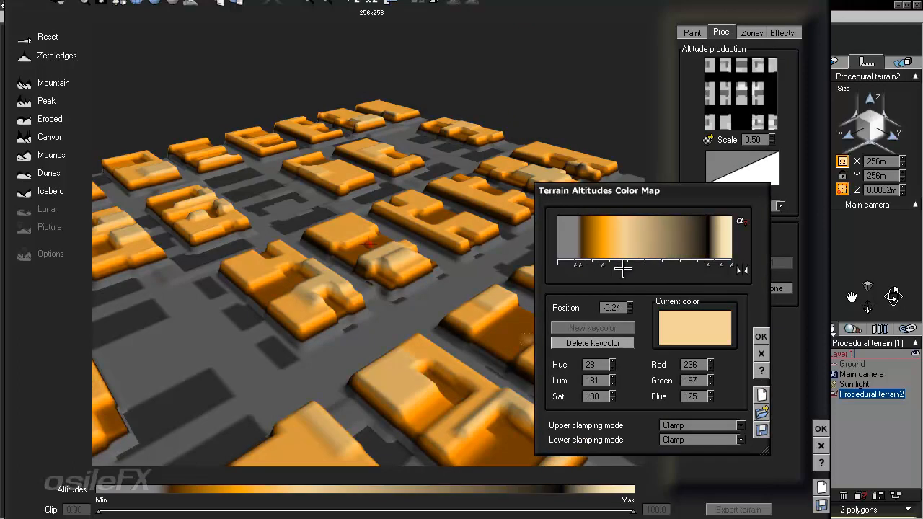
{"action": "left_click_drag", "start_coordinate": [707, 264], "coordinate": [647, 269]}
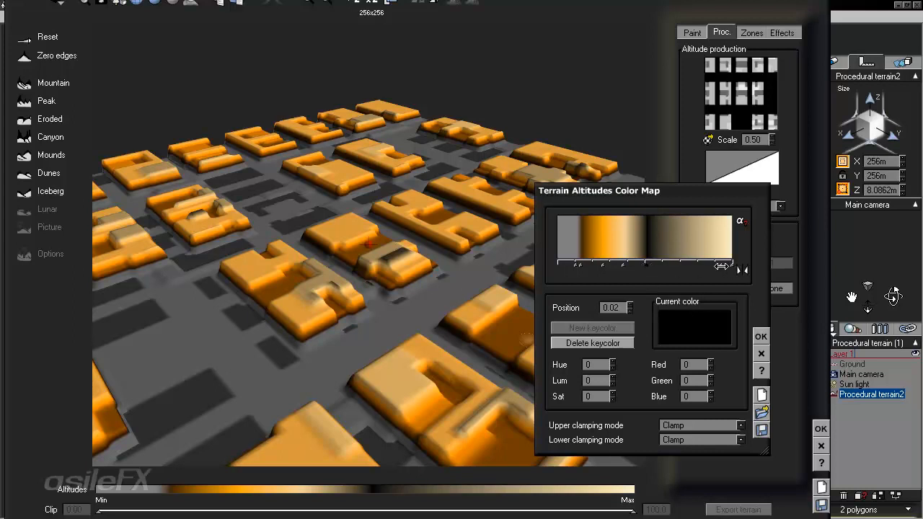
Move the cream keycolor to position 0.44, the pale orange one to -0.14 and the dark brown one to -0.86.
{"action": "left_click_drag", "start_coordinate": [720, 266], "coordinate": [680, 268]}
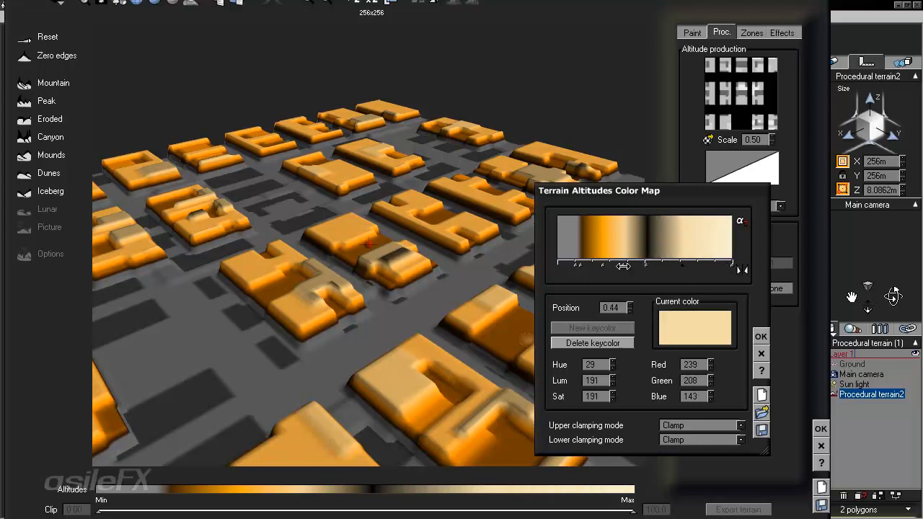
{"action": "left_click_drag", "start_coordinate": [622, 265], "coordinate": [632, 265]}
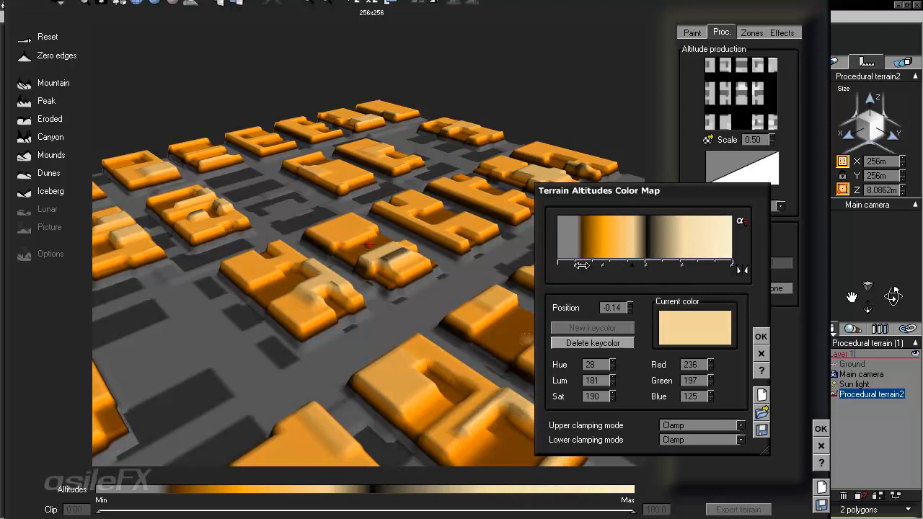
{"action": "left_click_drag", "start_coordinate": [572, 267], "coordinate": [569, 265]}
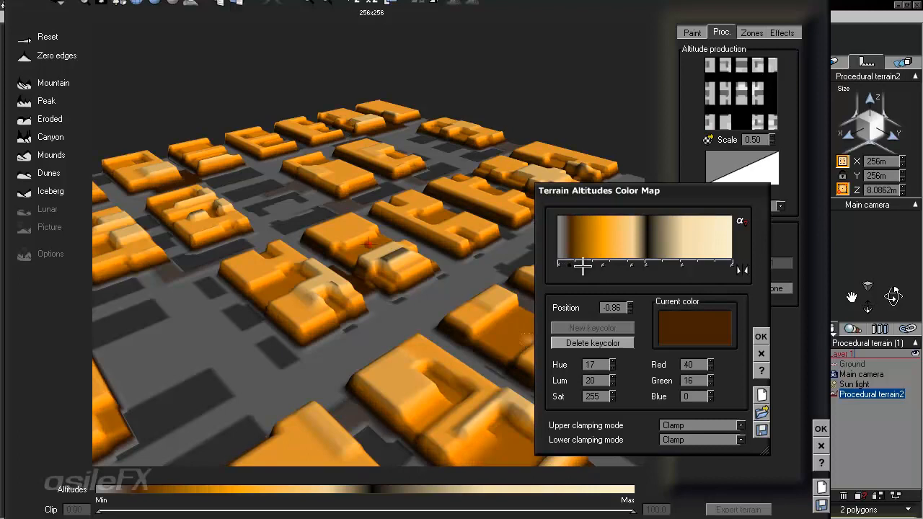
Add an olive-gray keycolor at position -0.70 with red 87, green 96 and blue 73.
{"action": "double_click", "coordinate": [583, 266]}
{"action": "left_click", "coordinate": [725, 134]}
{"action": "left_click", "coordinate": [731, 164]}
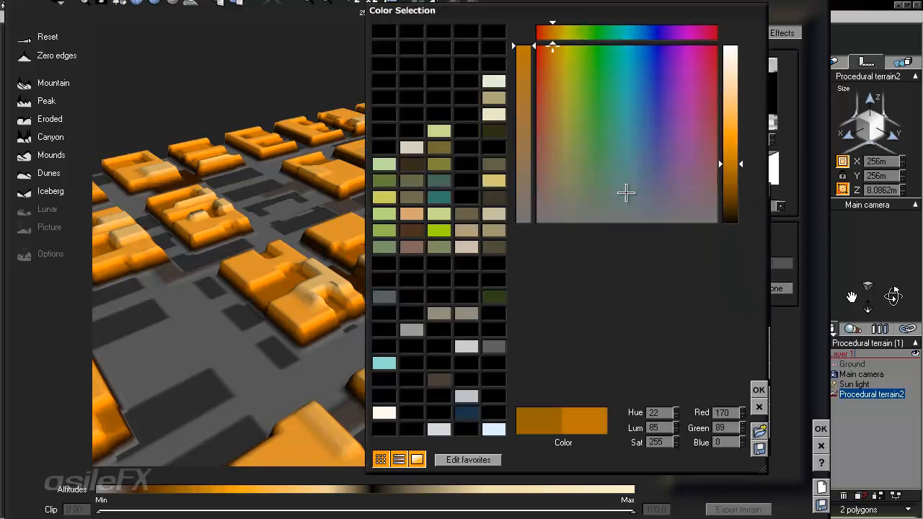
{"action": "left_click_drag", "start_coordinate": [626, 192], "coordinate": [579, 199]}
{"action": "left_click", "coordinate": [759, 390]}
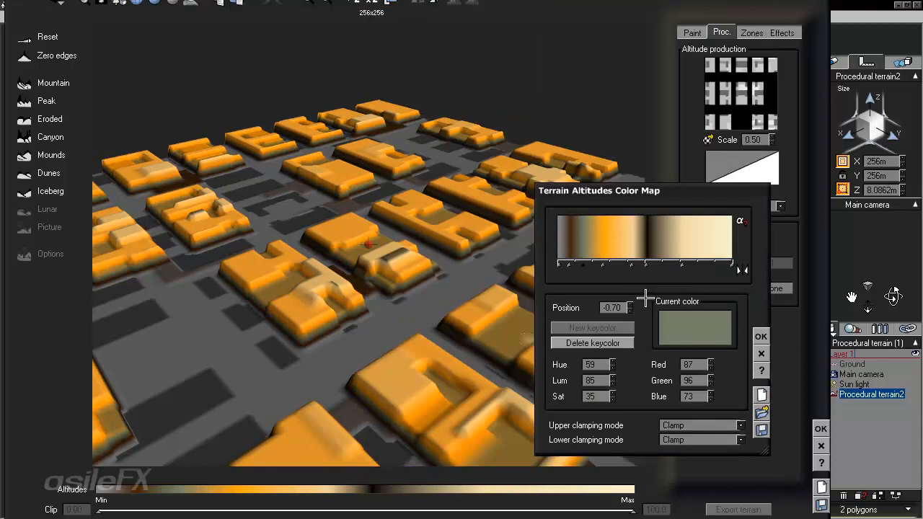
Shift the black keycolor to position -0.06 and recolor it neutral gray with red, green and blue at 53.
{"action": "mouse_move", "coordinate": [634, 264]}
{"action": "left_mouse_down"}
{"action": "mouse_move", "coordinate": [614, 265]}
{"action": "mouse_move", "coordinate": [635, 264]}
{"action": "left_mouse_up"}
{"action": "double_click", "coordinate": [638, 264]}
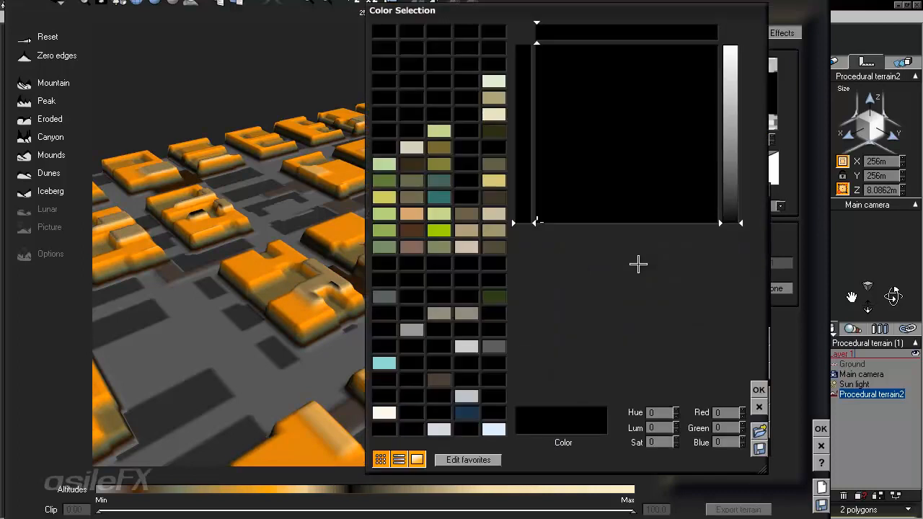
{"action": "left_click", "coordinate": [759, 390]}
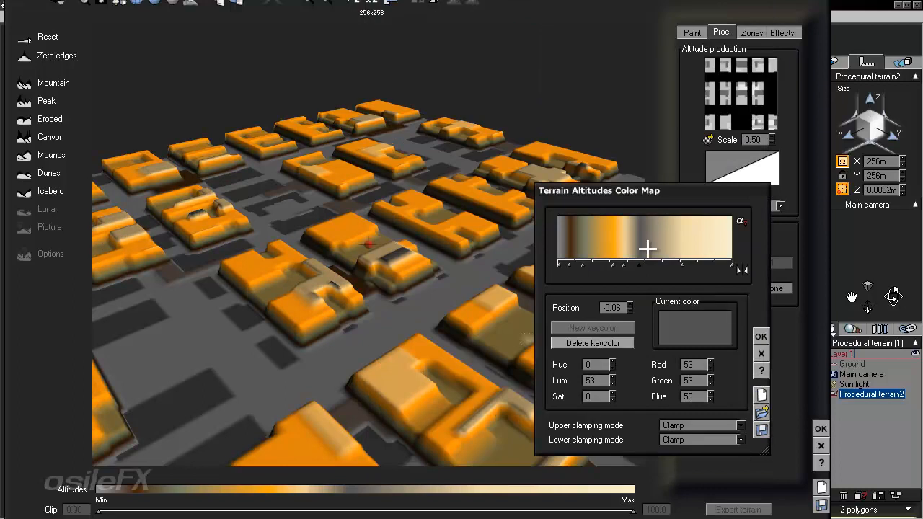
Add a dark brown keycolor at position 0.22 with red 70, green 62 and blue 45.
{"action": "double_click", "coordinate": [664, 265]}
{"action": "left_click", "coordinate": [729, 195]}
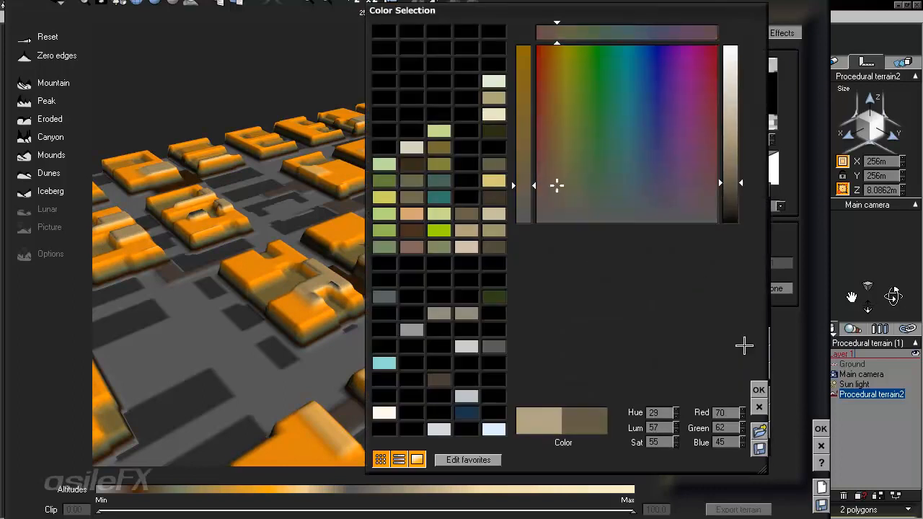
{"action": "left_click", "coordinate": [758, 390]}
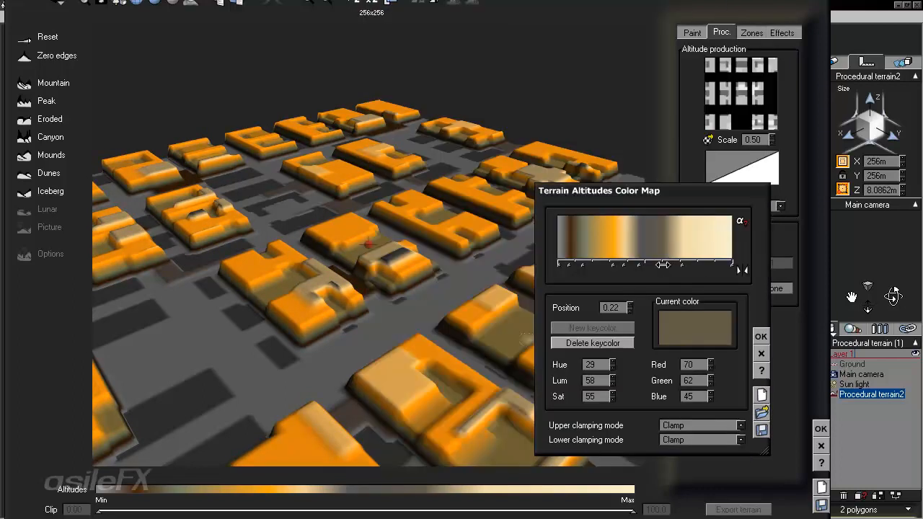
Move the cream keycolor to position 0.34 and the orange one to -0.46, and accept the altitude color map.
{"action": "left_click_drag", "start_coordinate": [663, 264], "coordinate": [674, 267]}
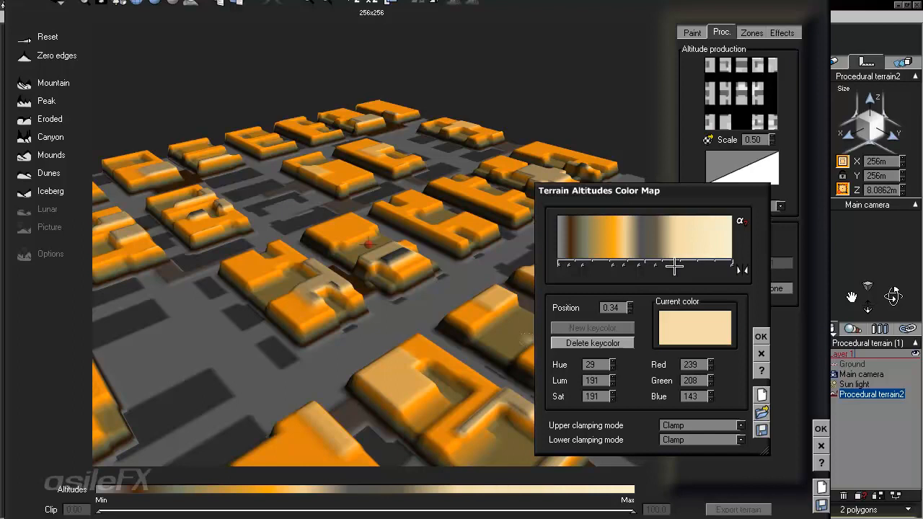
{"action": "left_click", "coordinate": [611, 265]}
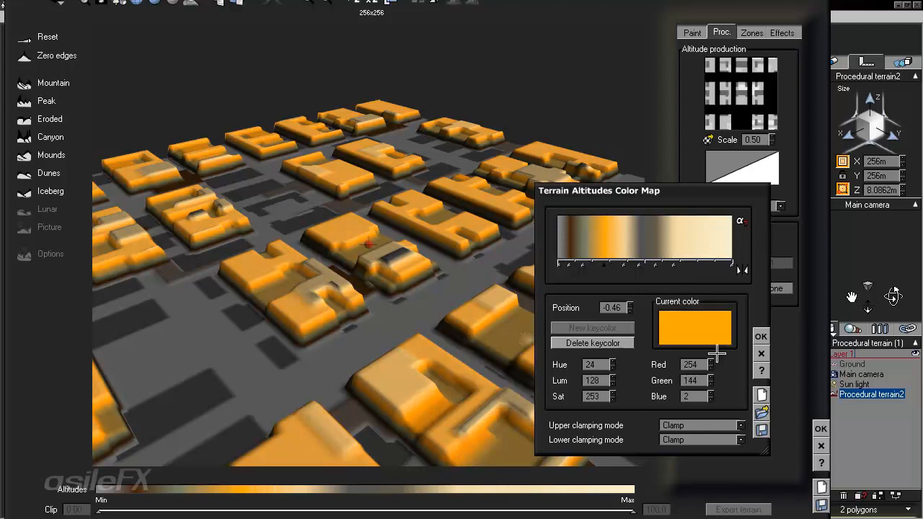
{"action": "left_click", "coordinate": [761, 336]}
Open the terrain's altitude production function and turn off fitting only when saturating in the output preview.
{"action": "double_click", "coordinate": [737, 63]}
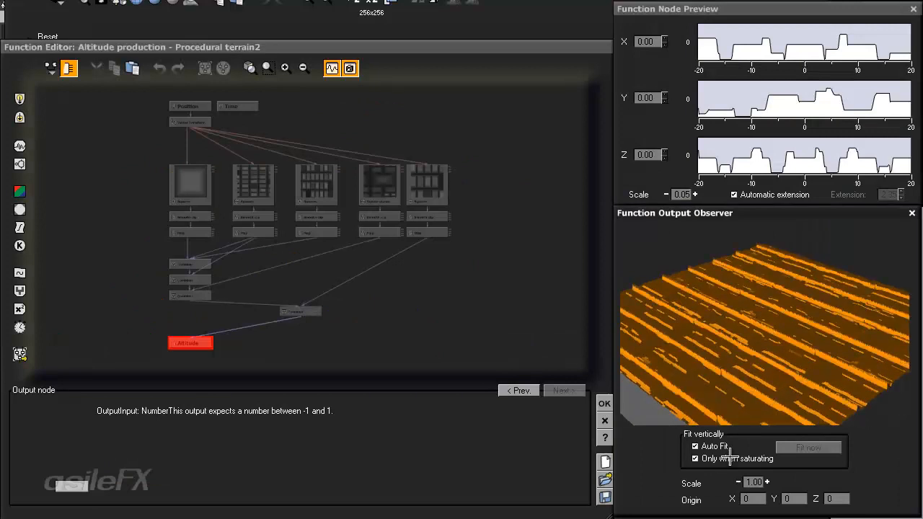
{"action": "left_click_drag", "start_coordinate": [793, 354], "coordinate": [702, 414]}
{"action": "left_click_drag", "start_coordinate": [784, 380], "coordinate": [769, 418]}
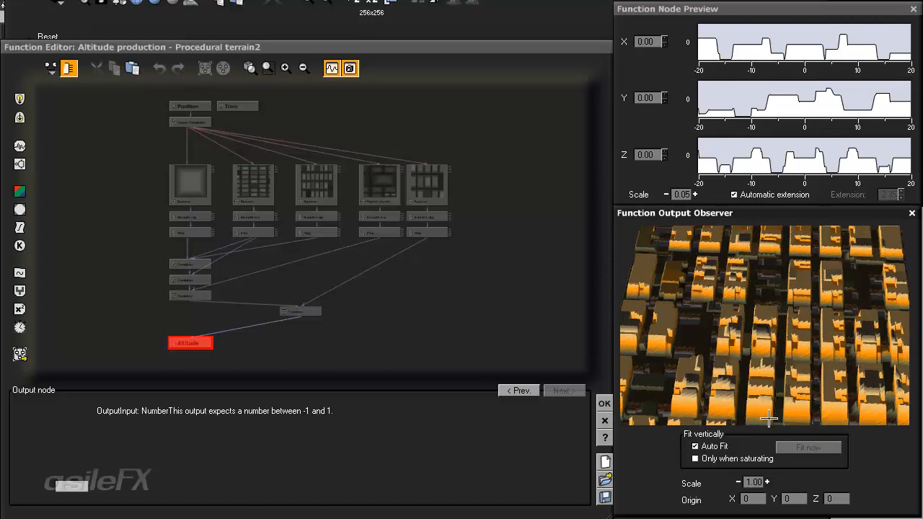
{"action": "left_click", "coordinate": [696, 458]}
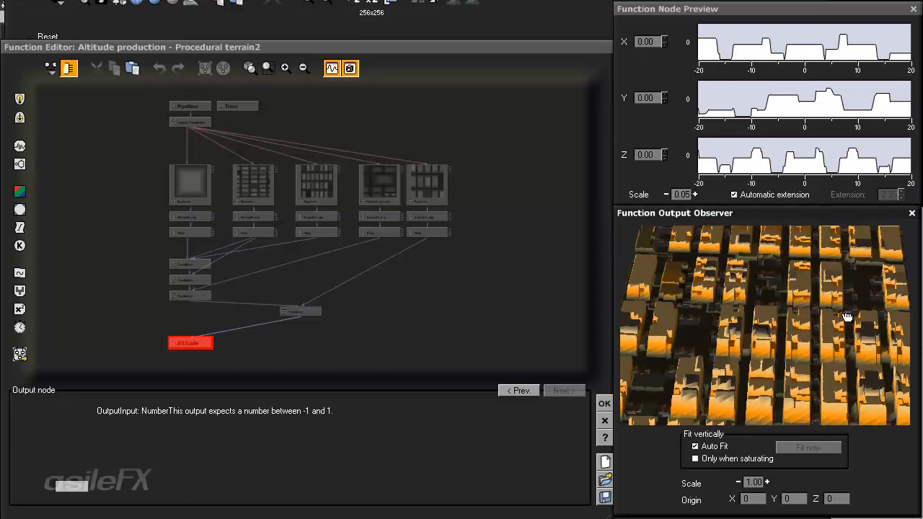
Set the scale of the function output preview to 2.00 for a closer look at the building blocks.
{"action": "left_click_drag", "start_coordinate": [844, 324], "coordinate": [694, 322]}
{"action": "left_click_drag", "start_coordinate": [806, 348], "coordinate": [798, 365]}
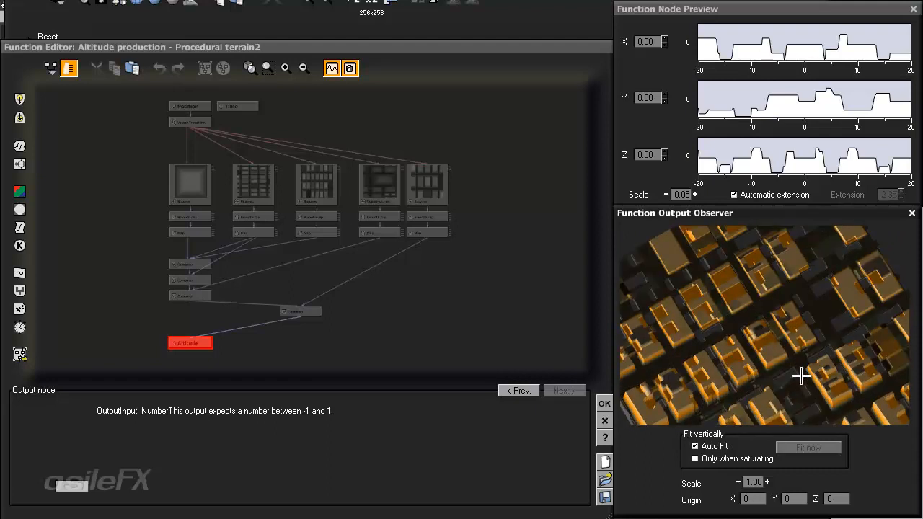
{"action": "mouse_move", "coordinate": [801, 375]}
{"action": "left_mouse_down"}
{"action": "mouse_move", "coordinate": [779, 375]}
{"action": "mouse_move", "coordinate": [790, 388]}
{"action": "mouse_move", "coordinate": [809, 383]}
{"action": "mouse_move", "coordinate": [787, 385]}
{"action": "left_mouse_up"}
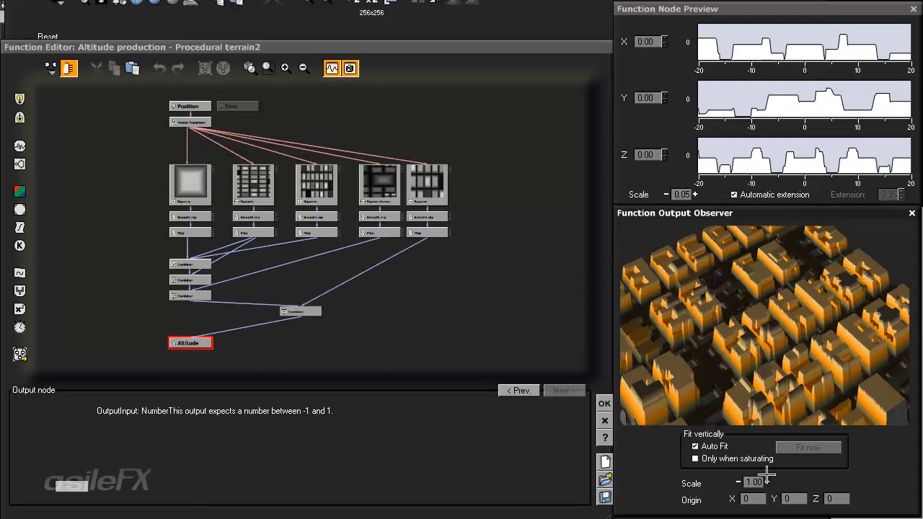
{"action": "left_click_drag", "start_coordinate": [761, 480], "coordinate": [765, 482]}
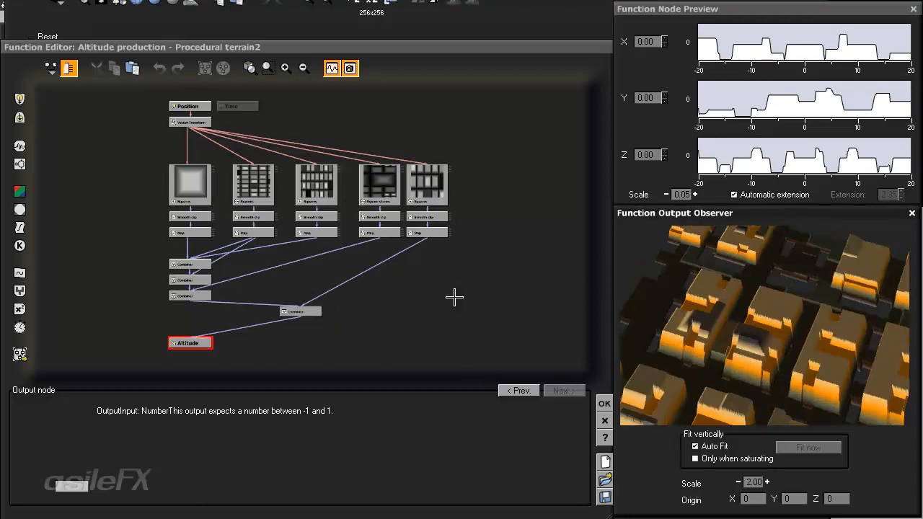
Move the rightmost Squares noise node farther right in the altitude graph, offset from its Smooth clip and Map nodes.
{"action": "left_click", "coordinate": [285, 68]}
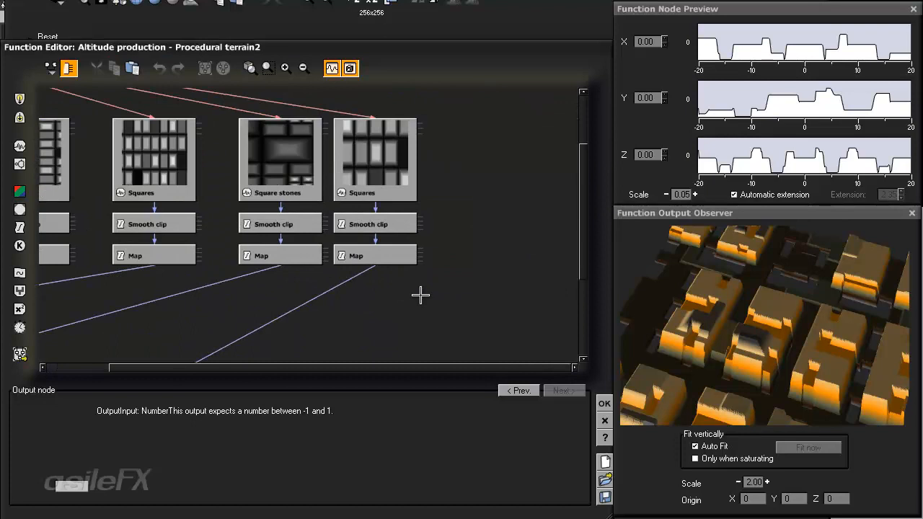
{"action": "left_click", "coordinate": [410, 225]}
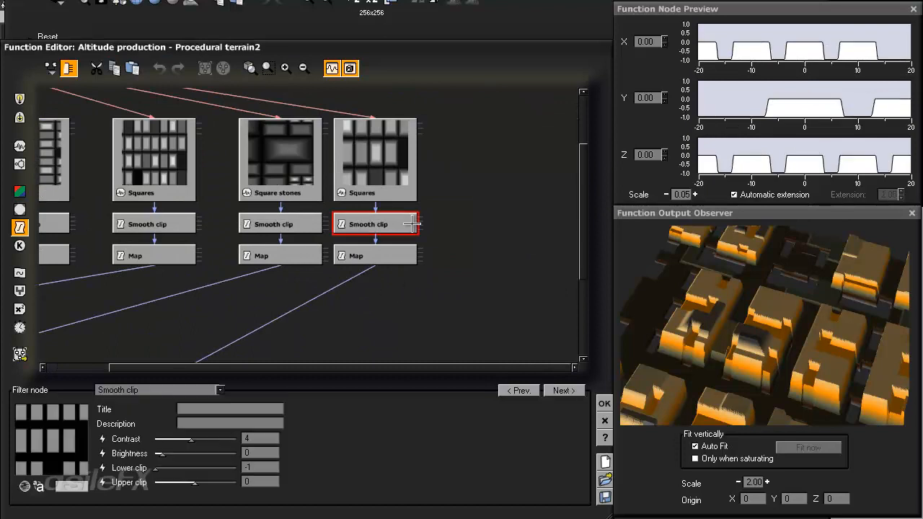
{"action": "left_click_drag", "start_coordinate": [407, 180], "coordinate": [449, 183]}
{"action": "middle_click_drag", "start_coordinate": [414, 324], "coordinate": [479, 302]}
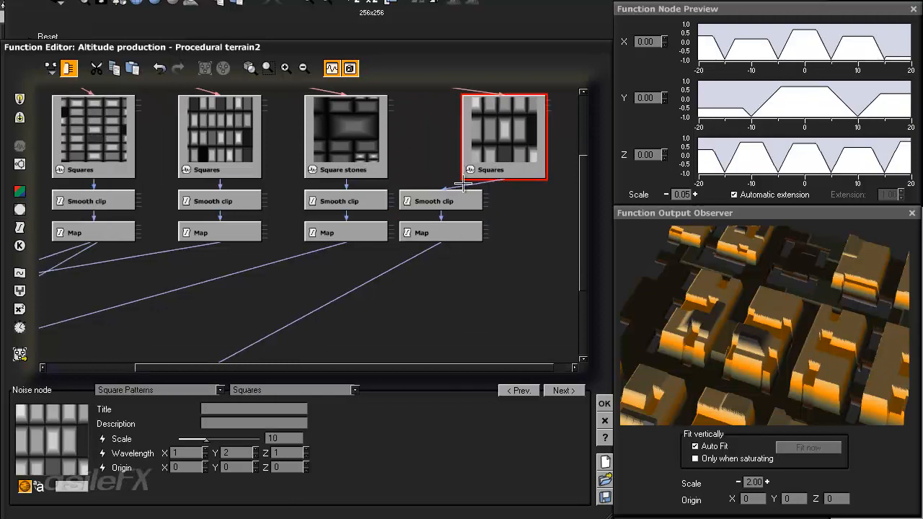
{"action": "middle_click_drag", "start_coordinate": [515, 244], "coordinate": [468, 269]}
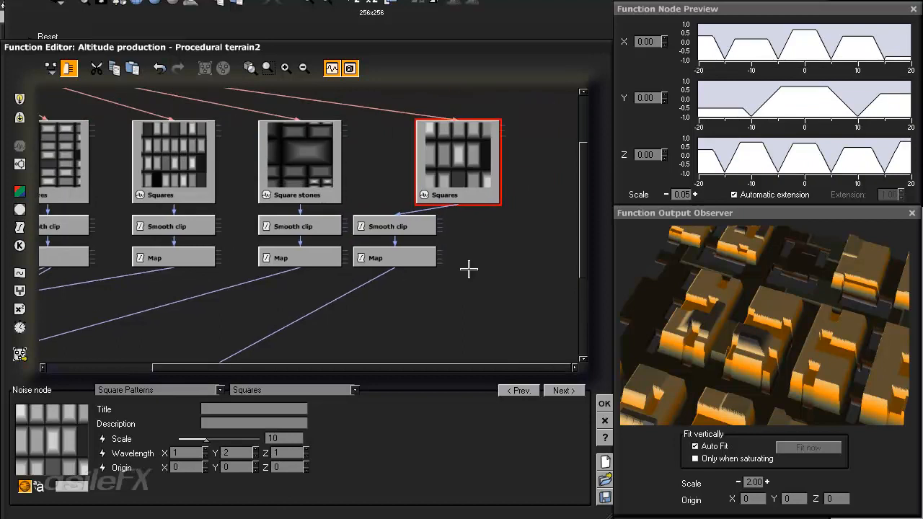
{"action": "middle_click_drag", "start_coordinate": [266, 301], "coordinate": [319, 329]}
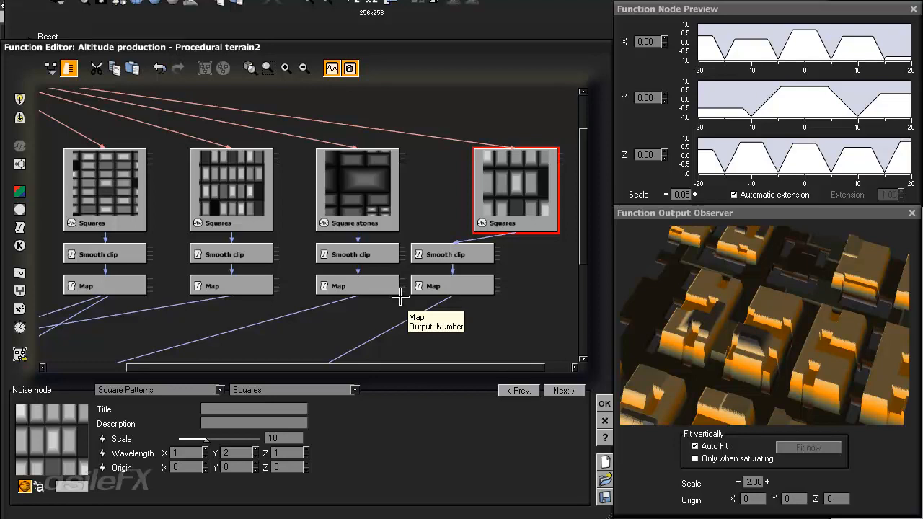
Examine the rightmost Squares noise and its Smooth clip settings against the building shapes in the output preview.
{"action": "left_click", "coordinate": [469, 261]}
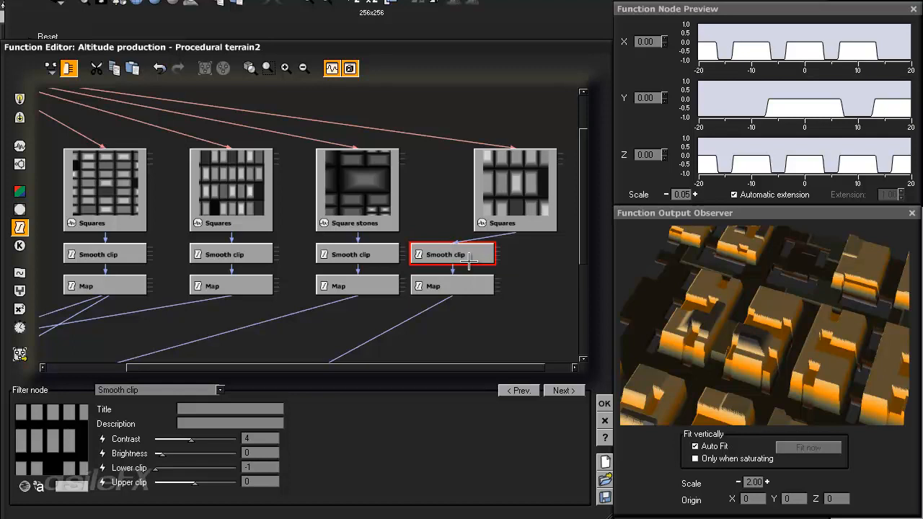
{"action": "left_click_drag", "start_coordinate": [753, 260], "coordinate": [804, 328]}
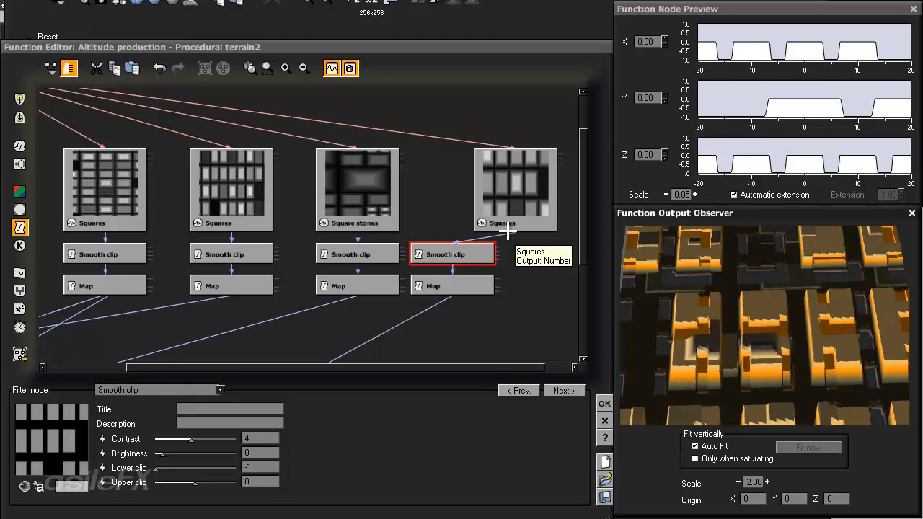
{"action": "left_click_drag", "start_coordinate": [668, 282], "coordinate": [702, 325]}
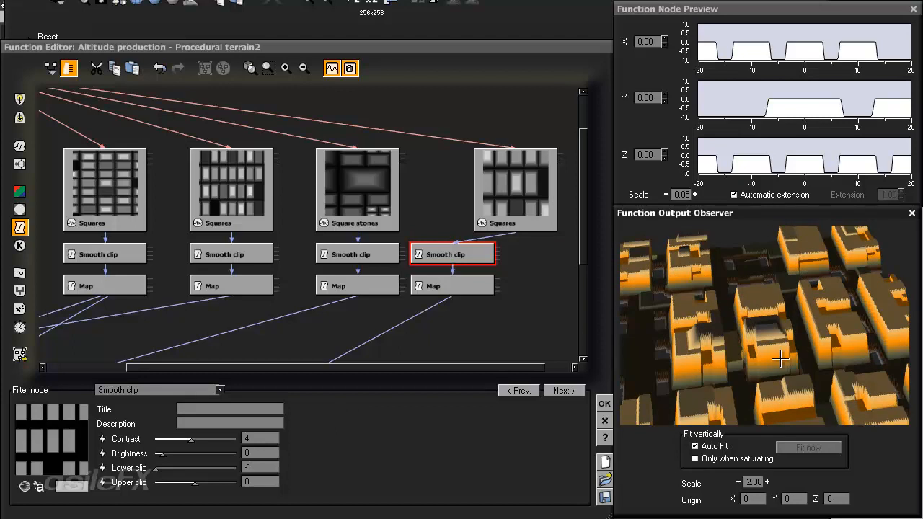
{"action": "left_click_drag", "start_coordinate": [781, 359], "coordinate": [761, 371]}
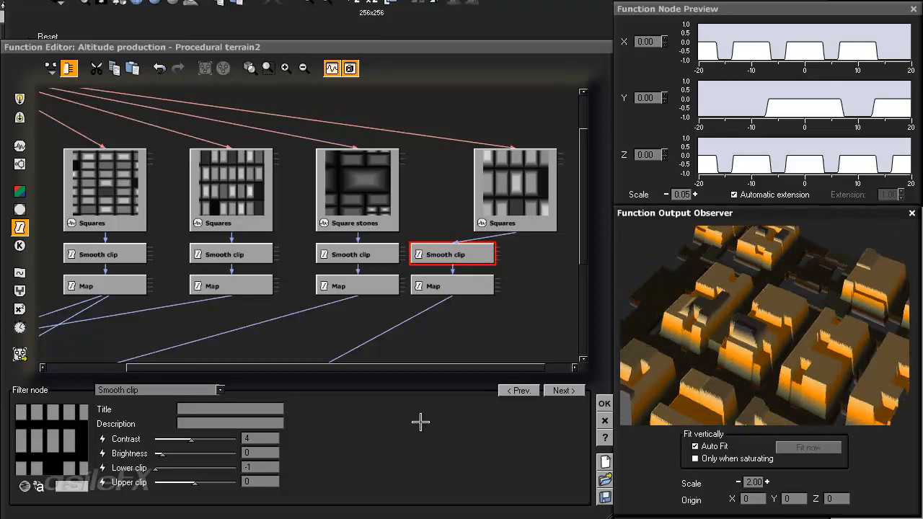
{"action": "left_click", "coordinate": [525, 173]}
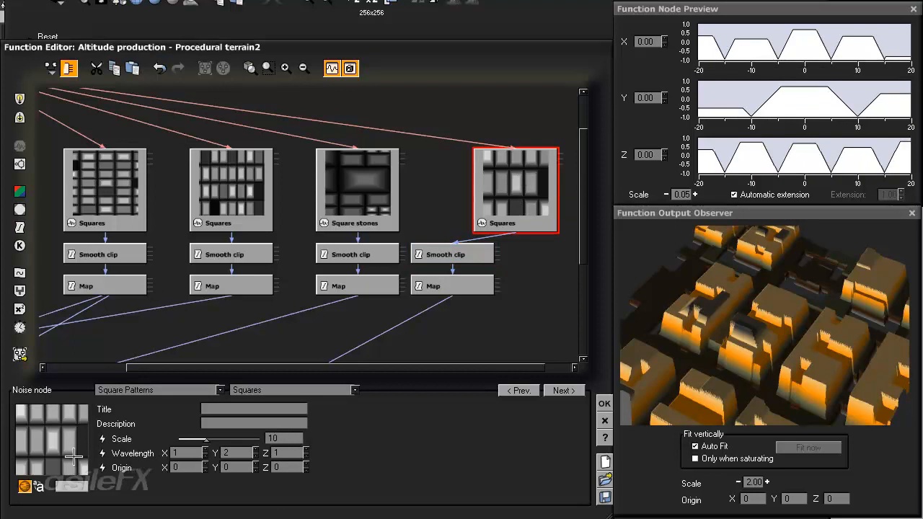
{"action": "left_click", "coordinate": [454, 253]}
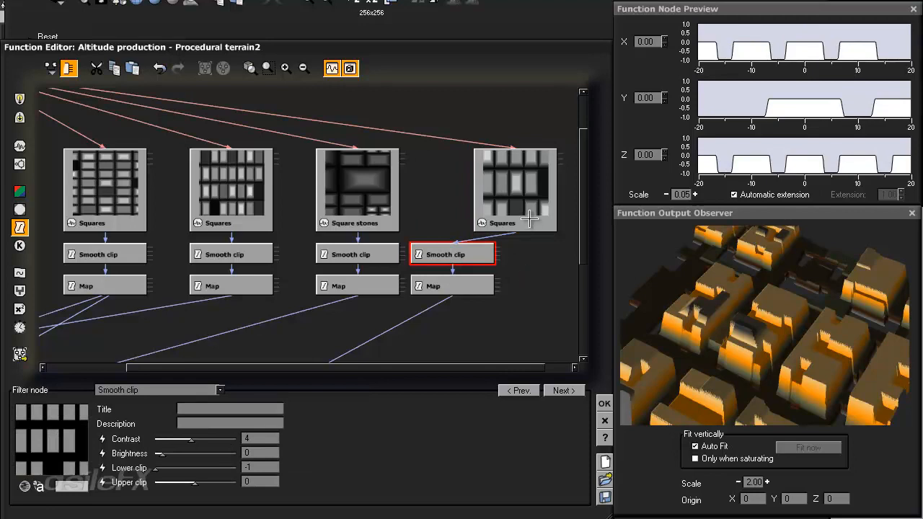
{"action": "left_click_drag", "start_coordinate": [653, 295], "coordinate": [673, 318]}
{"action": "left_click_drag", "start_coordinate": [528, 196], "coordinate": [522, 167]}
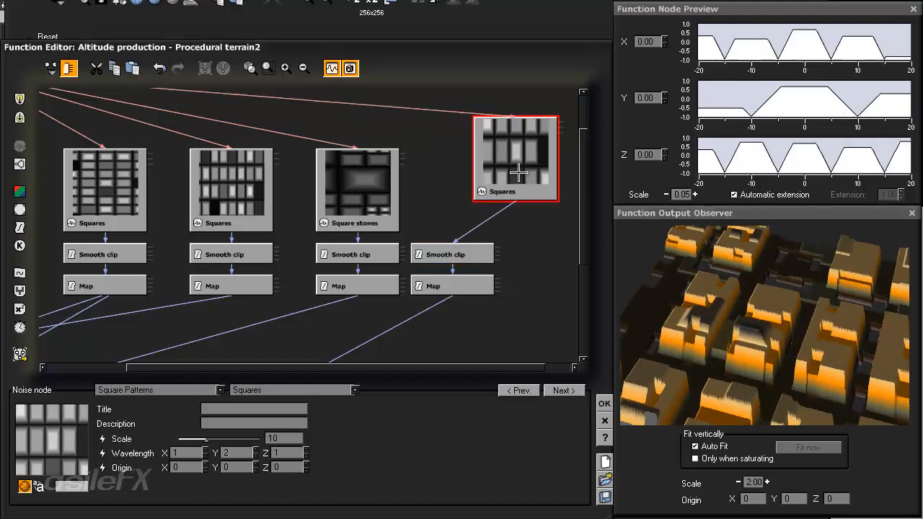
{"action": "middle_click_drag", "start_coordinate": [522, 257], "coordinate": [468, 253]}
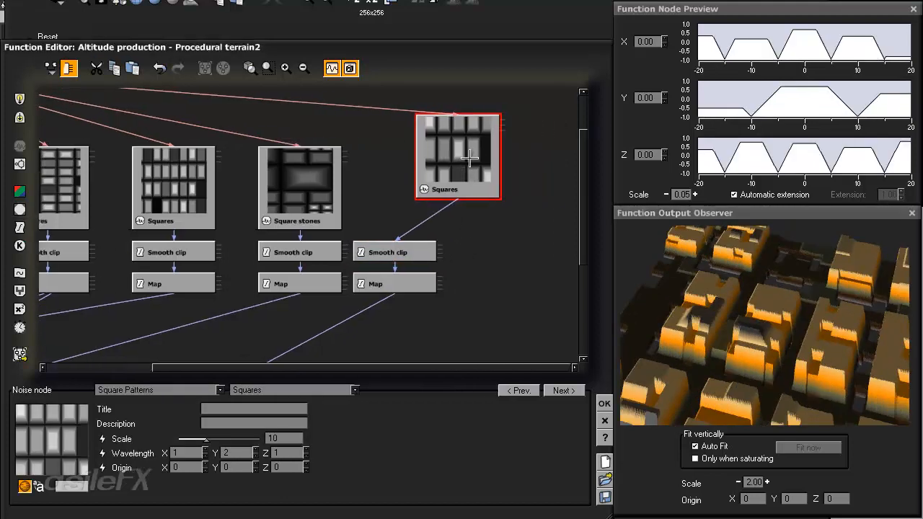
{"action": "left_click_drag", "start_coordinate": [470, 157], "coordinate": [471, 178]}
Duplicate the Smooth clip and Map nodes under the rightmost Squares noise, with the copies beside the originals and fed by that noise.
{"action": "left_click", "coordinate": [501, 260]}
{"action": "left_click_drag", "start_coordinate": [509, 318], "coordinate": [407, 249]}
{"action": "key", "text": "ctrl+c"}
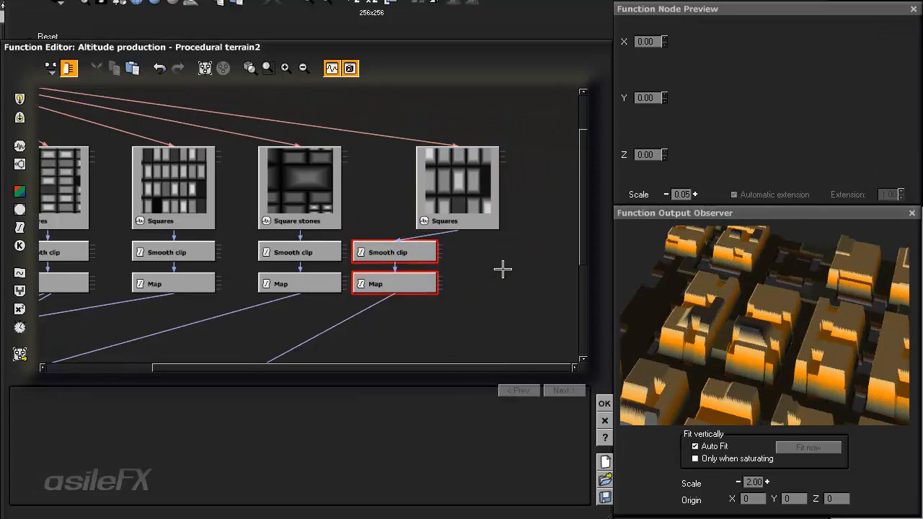
{"action": "key", "text": "ctrl+v"}
{"action": "left_click", "coordinate": [500, 265]}
{"action": "middle_click_drag", "start_coordinate": [497, 279], "coordinate": [457, 254]}
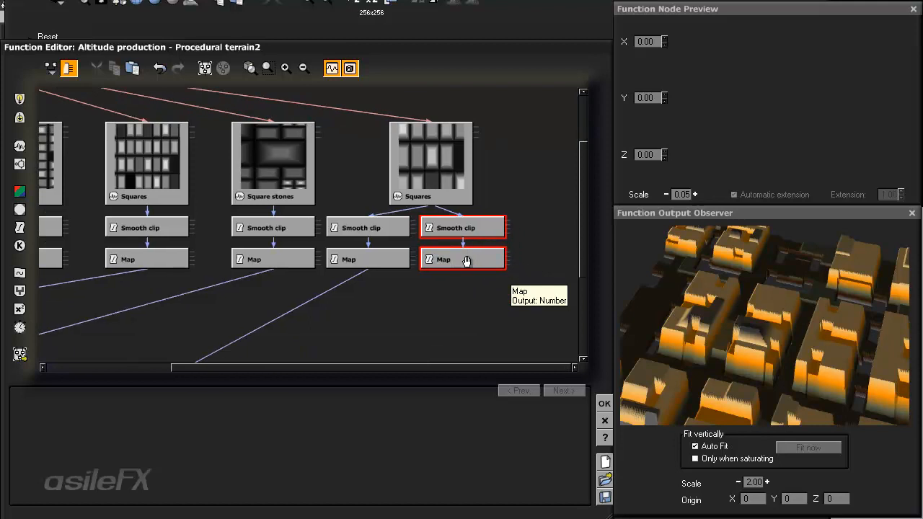
Show the preview image on the duplicated Smooth clip node under the rightmost Squares noise.
{"action": "left_click", "coordinate": [465, 298]}
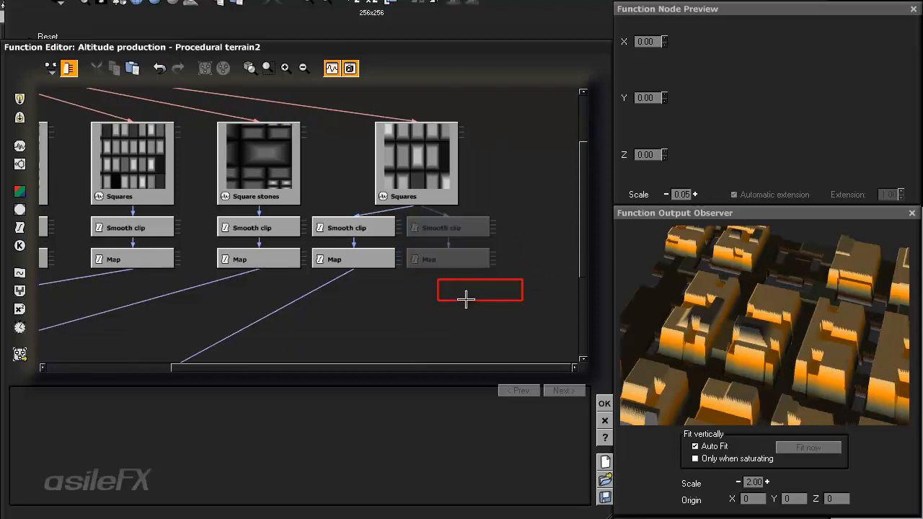
{"action": "mouse_move", "coordinate": [419, 182]}
{"action": "left_mouse_down"}
{"action": "mouse_move", "coordinate": [418, 149]}
{"action": "mouse_move", "coordinate": [419, 181]}
{"action": "left_mouse_up"}
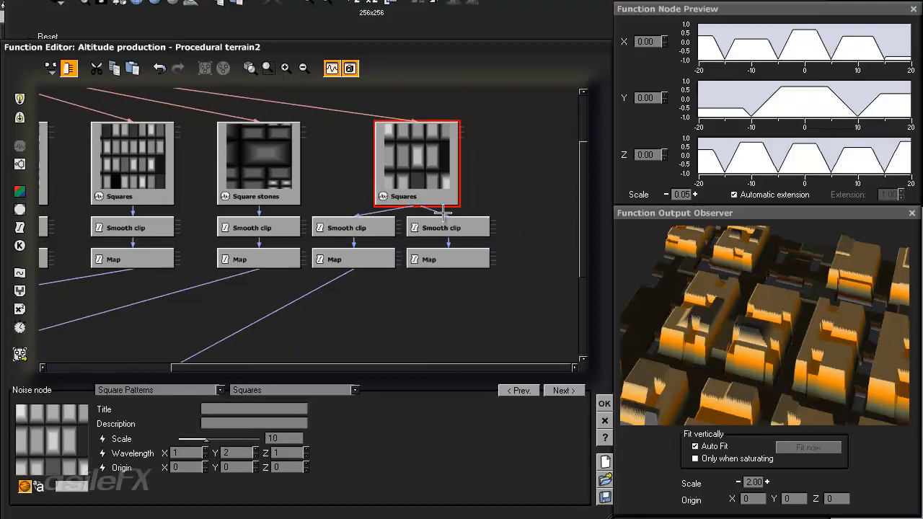
{"action": "left_click", "coordinate": [441, 232]}
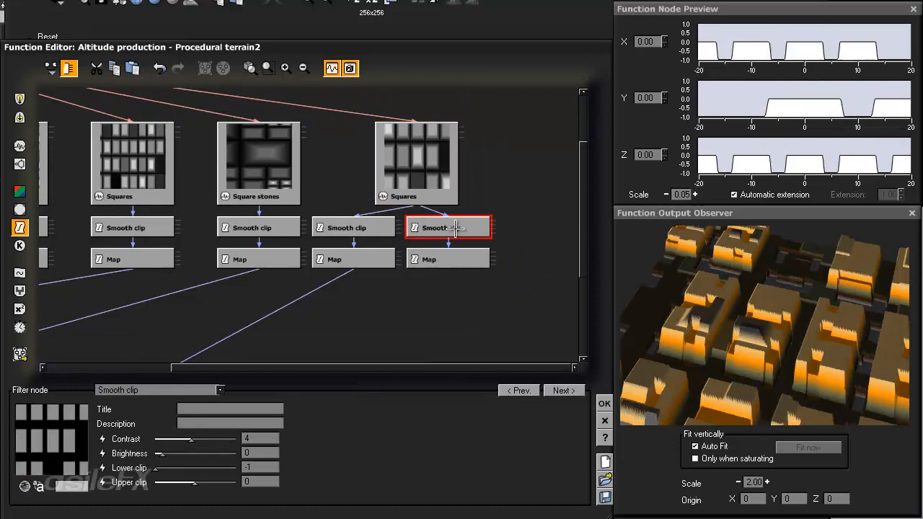
{"action": "left_click", "coordinate": [24, 488]}
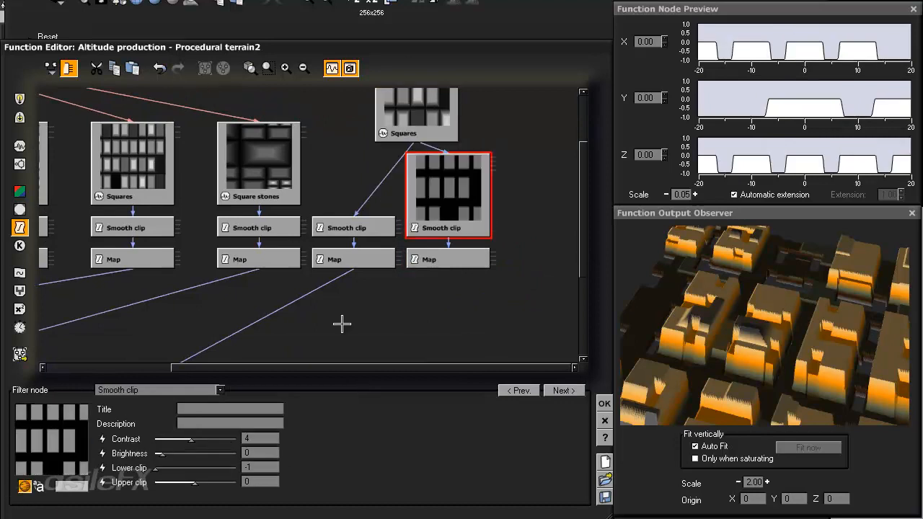
Set the duplicated Smooth clip node's brightness to -1.
{"action": "middle_click_drag", "start_coordinate": [375, 281], "coordinate": [317, 301]}
{"action": "left_click", "coordinate": [285, 67]}
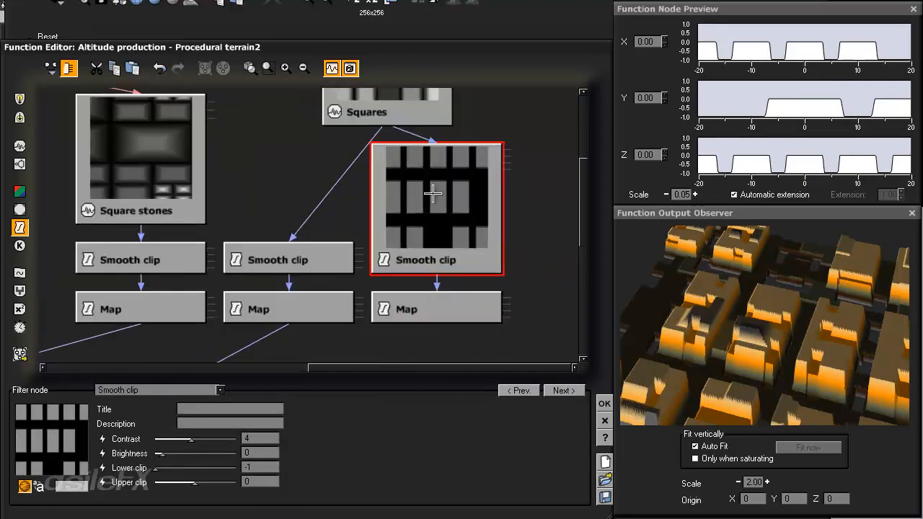
{"action": "middle_click_drag", "start_coordinate": [430, 191], "coordinate": [405, 191]}
{"action": "left_click_drag", "start_coordinate": [165, 453], "coordinate": [204, 439]}
Try a contrast of 5 on the duplicated Smooth clip node and set it back to 4.
{"action": "double_click", "coordinate": [245, 439]}
{"action": "type", "text": "5"}
{"action": "key", "text": "Return"}
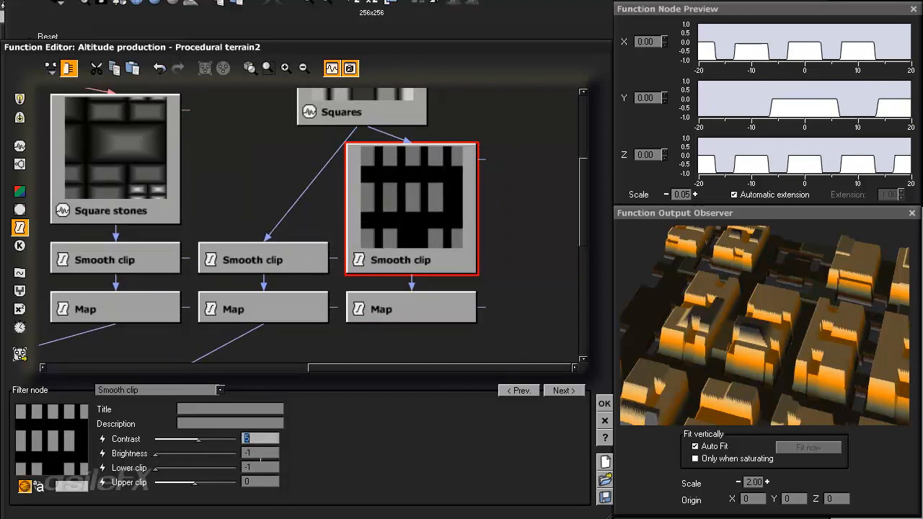
{"action": "type", "text": "4"}
{"action": "key", "text": "Return"}
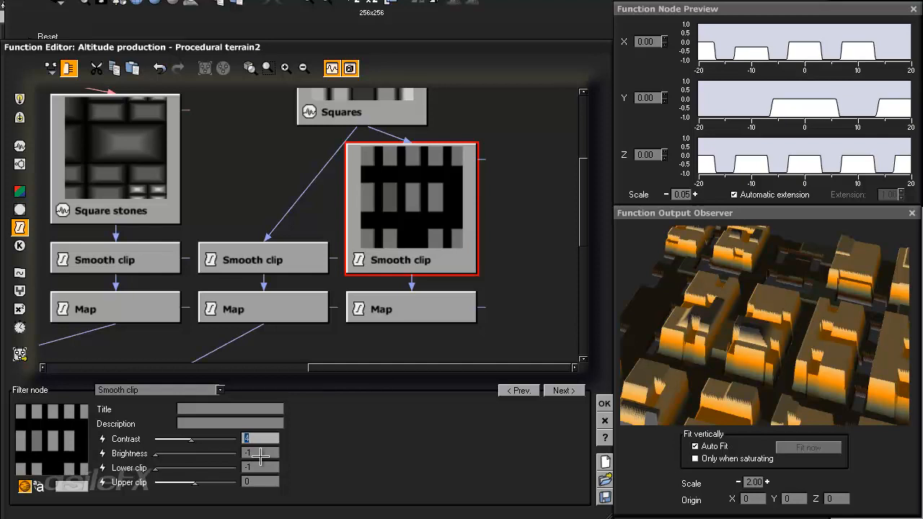
{"action": "type", "text": "5"}
{"action": "key", "text": "Return"}
{"action": "type", "text": "4"}
{"action": "key", "text": "Return"}
Compare the original and duplicated Smooth clip nodes and examine the output of the duplicated Map node.
{"action": "left_click", "coordinate": [306, 259]}
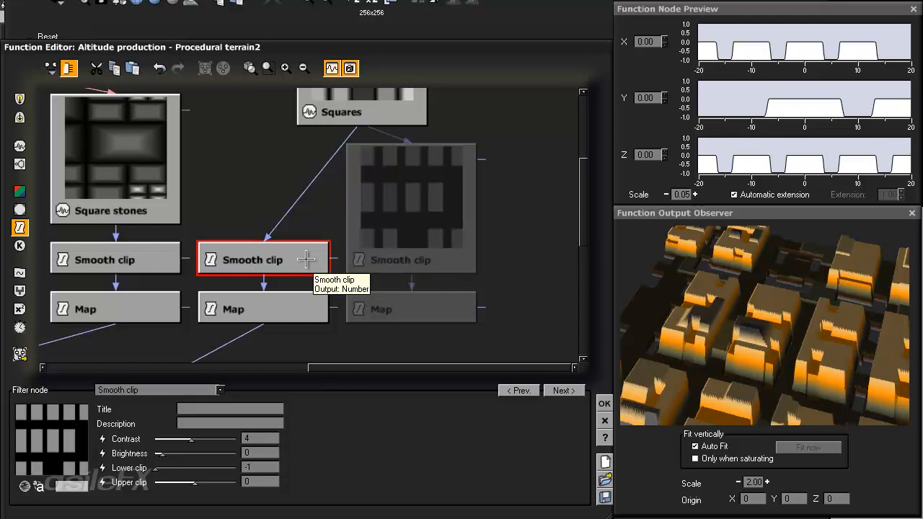
{"action": "left_click", "coordinate": [362, 254]}
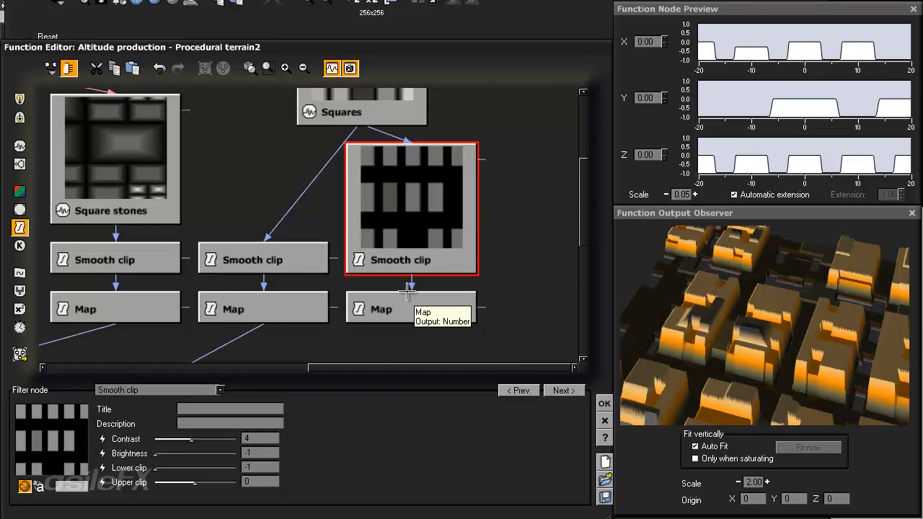
{"action": "middle_click_drag", "start_coordinate": [409, 305], "coordinate": [436, 278]}
{"action": "left_click", "coordinate": [436, 279]}
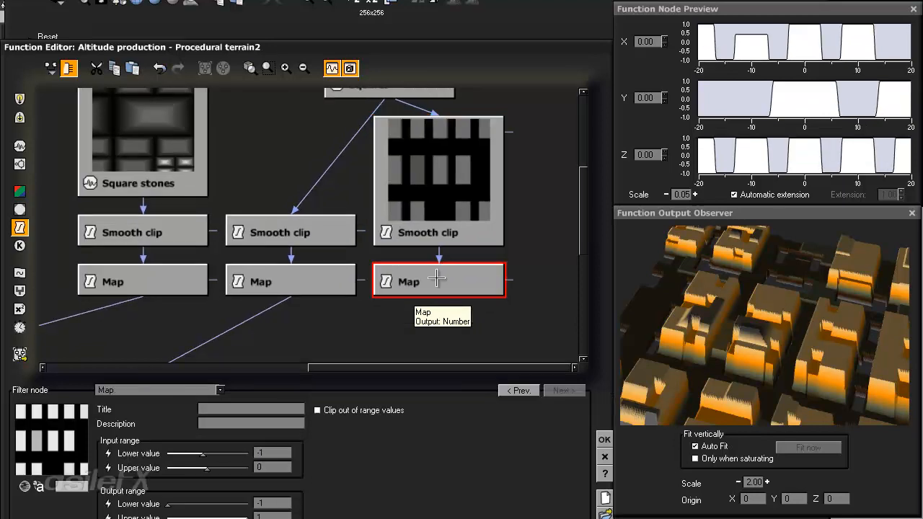
{"action": "left_click", "coordinate": [422, 241]}
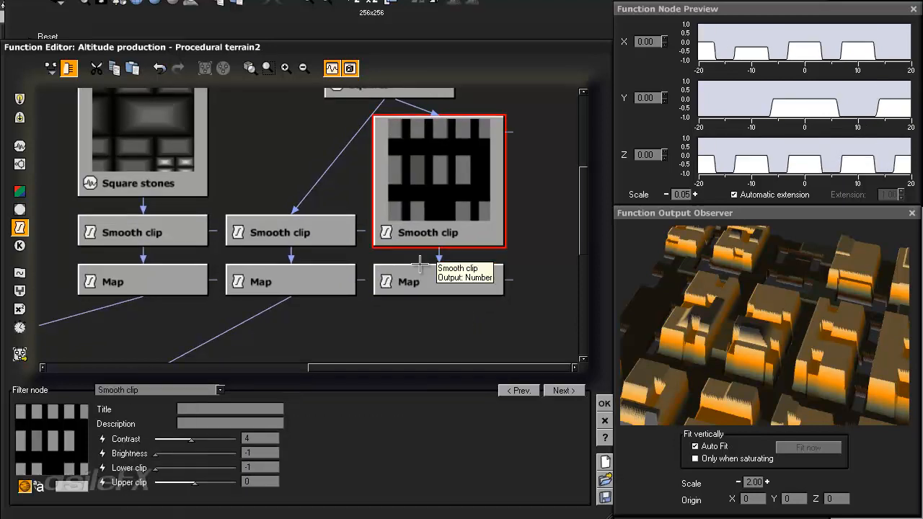
{"action": "left_click", "coordinate": [443, 279]}
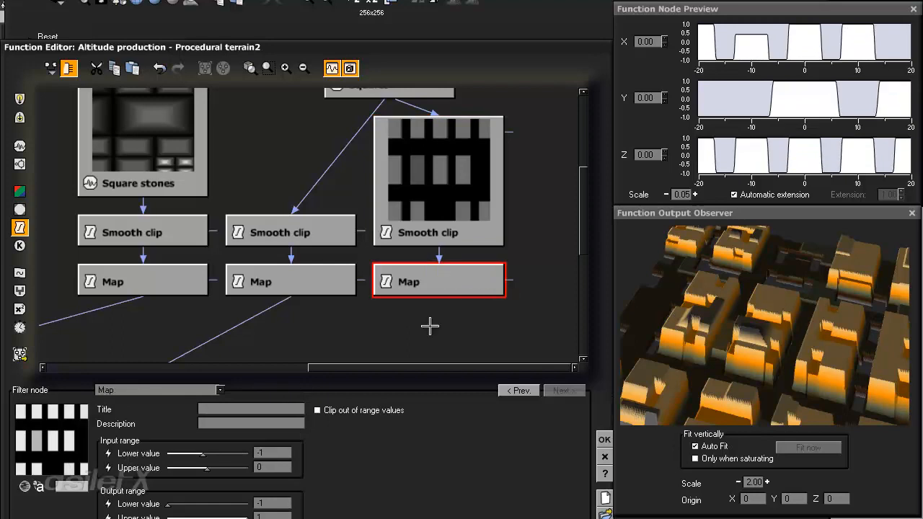
{"action": "middle_click_drag", "start_coordinate": [429, 325], "coordinate": [421, 285]}
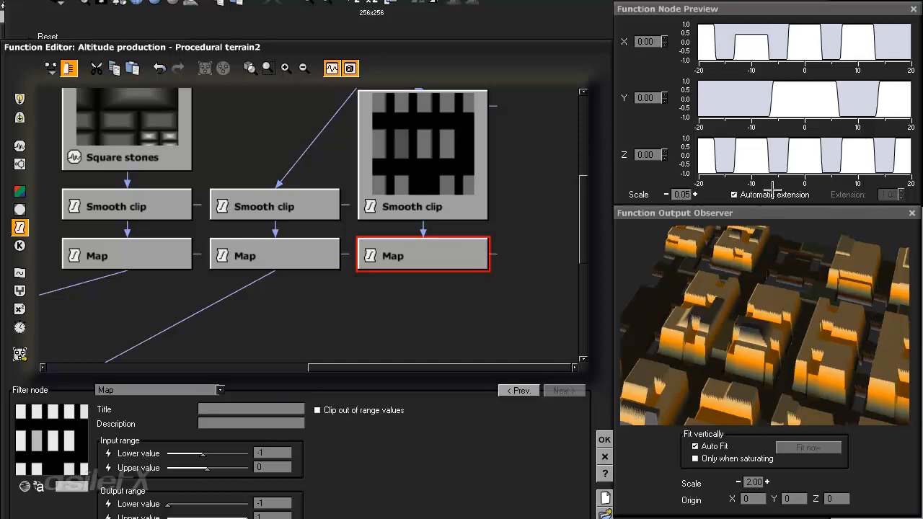
{"action": "middle_click_drag", "start_coordinate": [361, 296], "coordinate": [409, 225]}
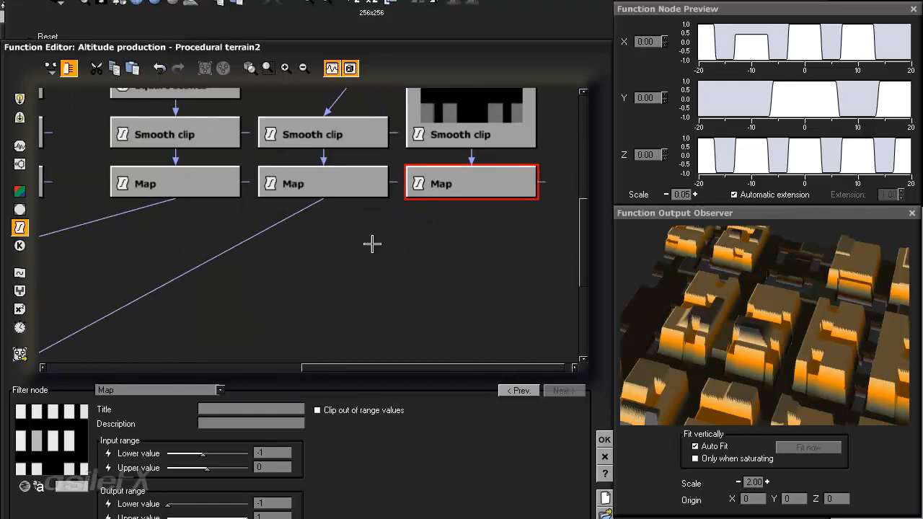
{"action": "scroll", "coordinate": [441, 313], "scroll_direction": "up", "scroll_amount": 2}
{"action": "middle_click_drag", "start_coordinate": [504, 191], "coordinate": [484, 208]}
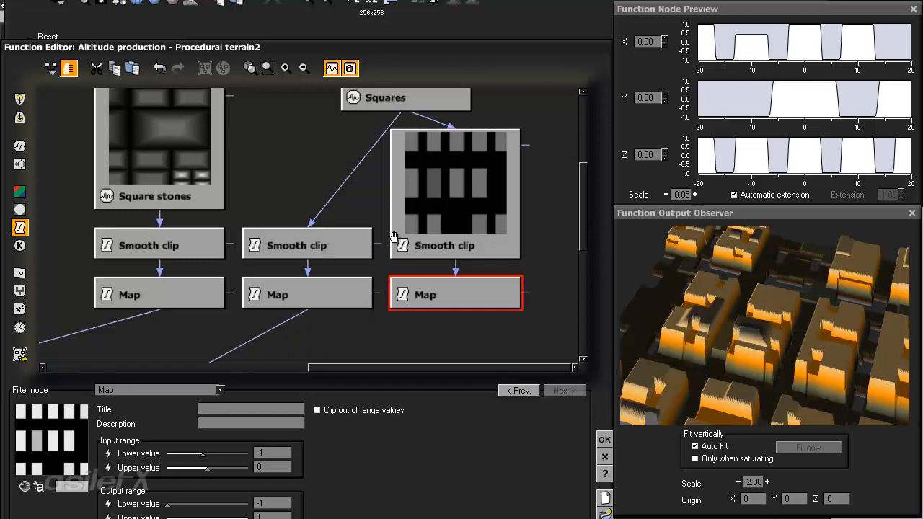
{"action": "scroll", "coordinate": [360, 321], "scroll_direction": "up", "scroll_amount": 2}
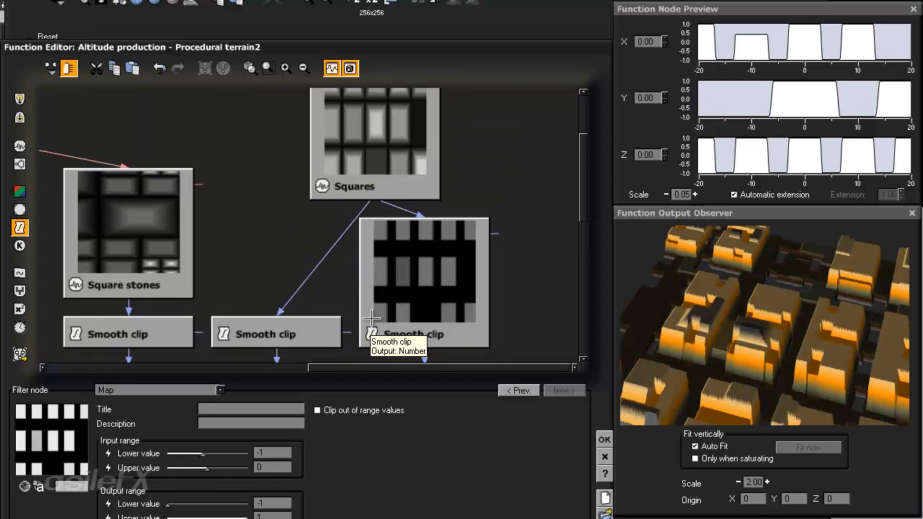
Try an X wavelength of 2 on the rightmost Squares noise and restore it to 1.
{"action": "left_click", "coordinate": [406, 141]}
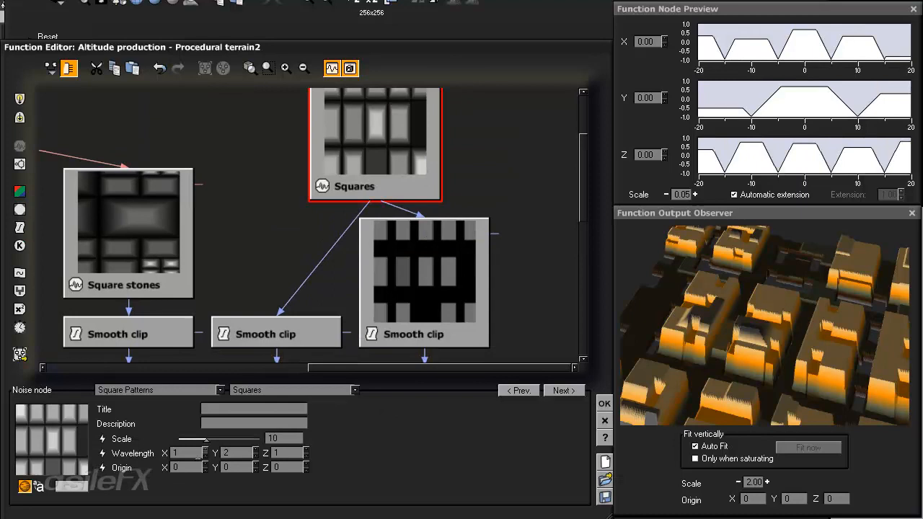
{"action": "double_click", "coordinate": [194, 453]}
{"action": "type", "text": "2"}
{"action": "key", "text": "Return"}
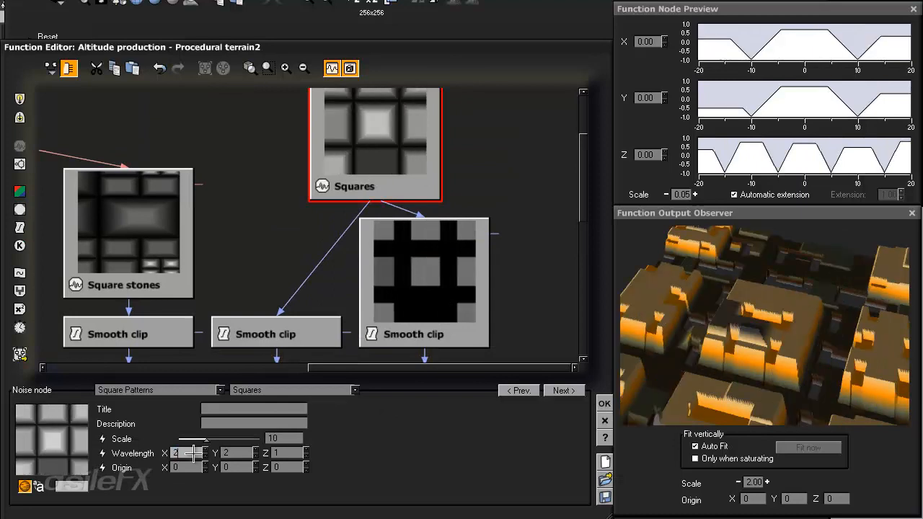
{"action": "type", "text": "1"}
{"action": "key", "text": "Return"}
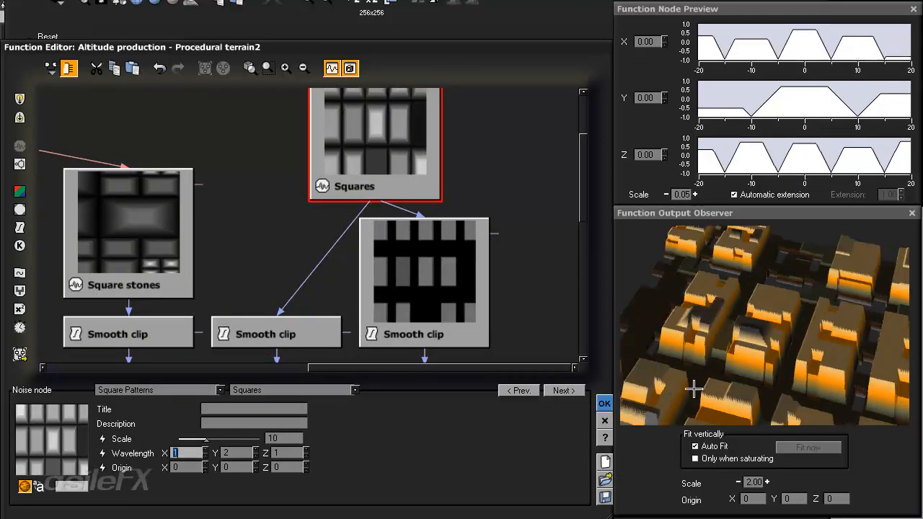
Examine the building blocks in the output preview from above and at an angle, alongside the duplicated filter branch.
{"action": "right_click_drag", "start_coordinate": [733, 302], "coordinate": [750, 343]}
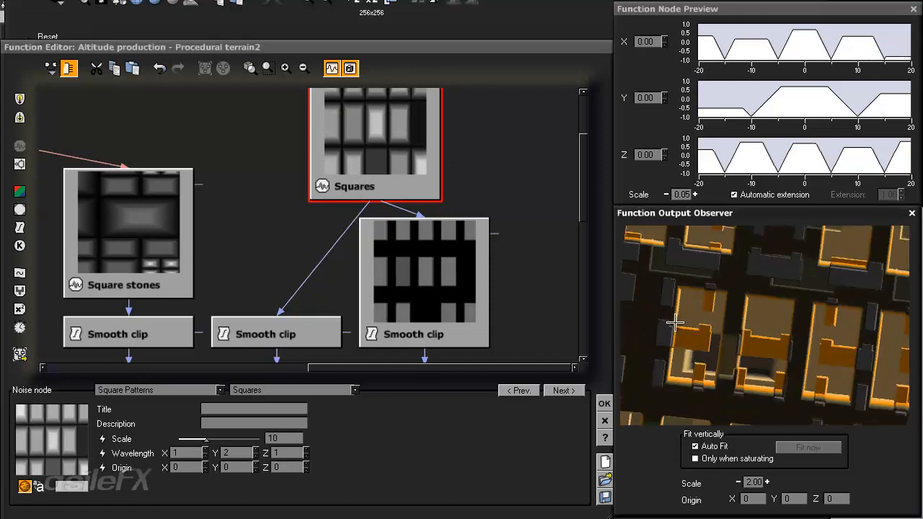
{"action": "right_click_drag", "start_coordinate": [722, 389], "coordinate": [750, 338]}
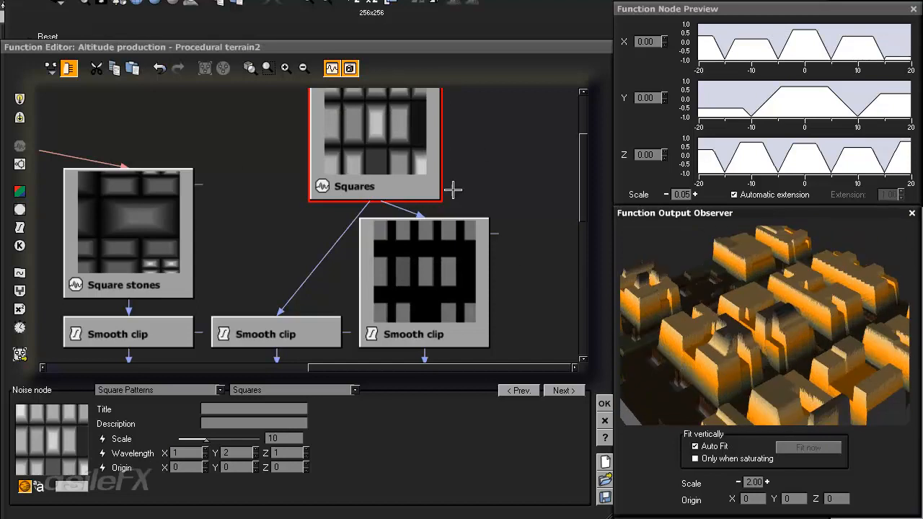
{"action": "right_click_drag", "start_coordinate": [488, 241], "coordinate": [523, 167]}
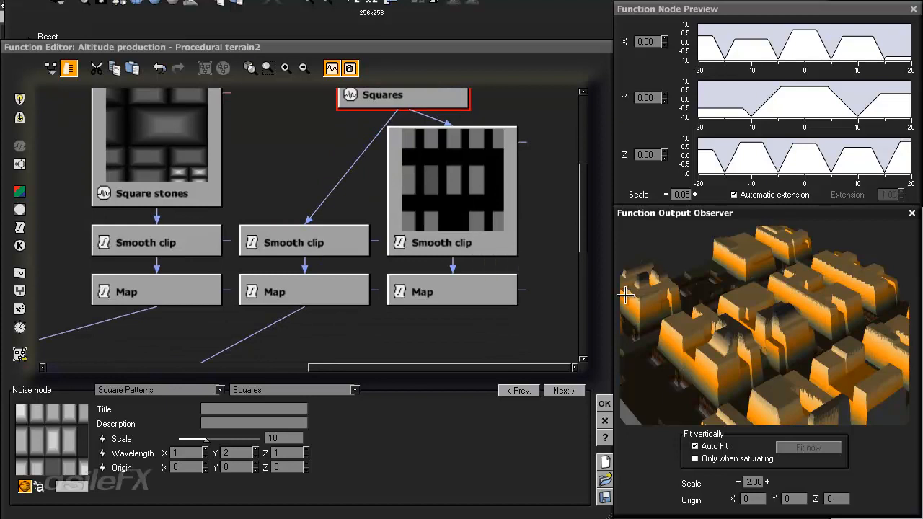
{"action": "left_click_drag", "start_coordinate": [690, 342], "coordinate": [712, 339]}
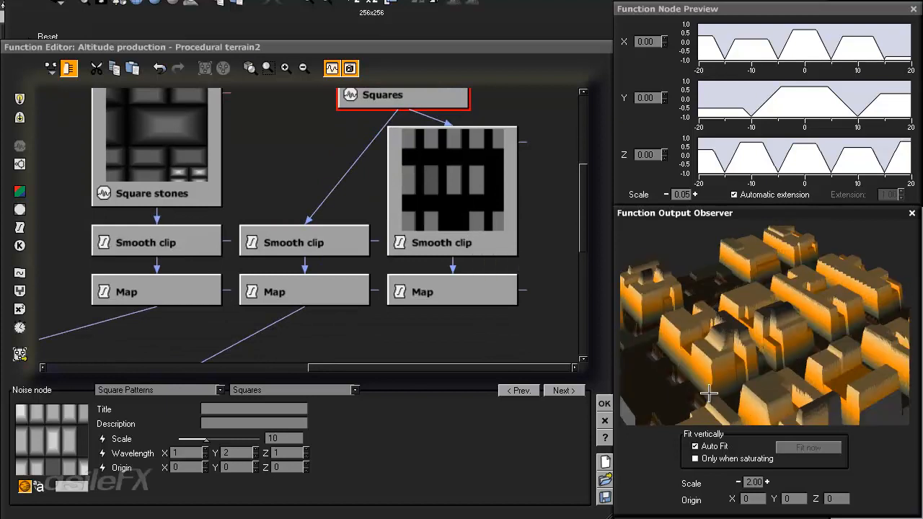
{"action": "middle_click_drag", "start_coordinate": [421, 323], "coordinate": [436, 282]}
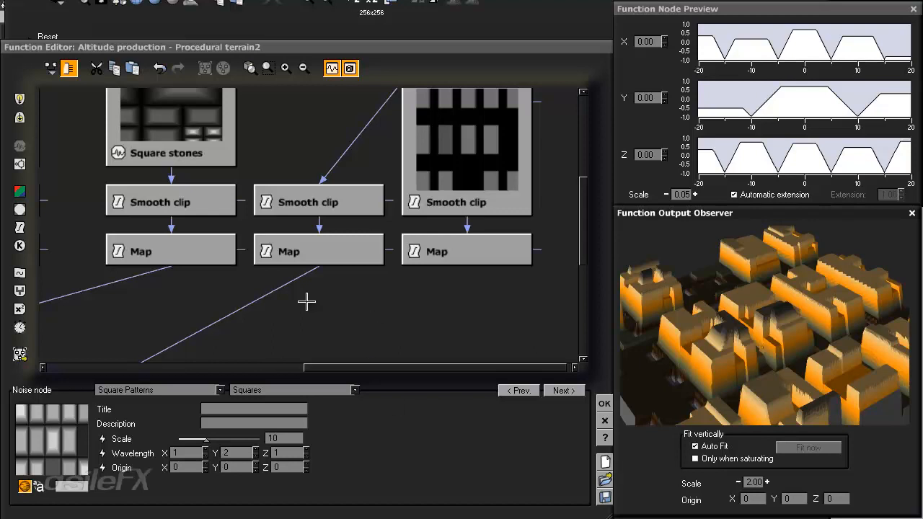
{"action": "middle_click_drag", "start_coordinate": [310, 250], "coordinate": [297, 273]}
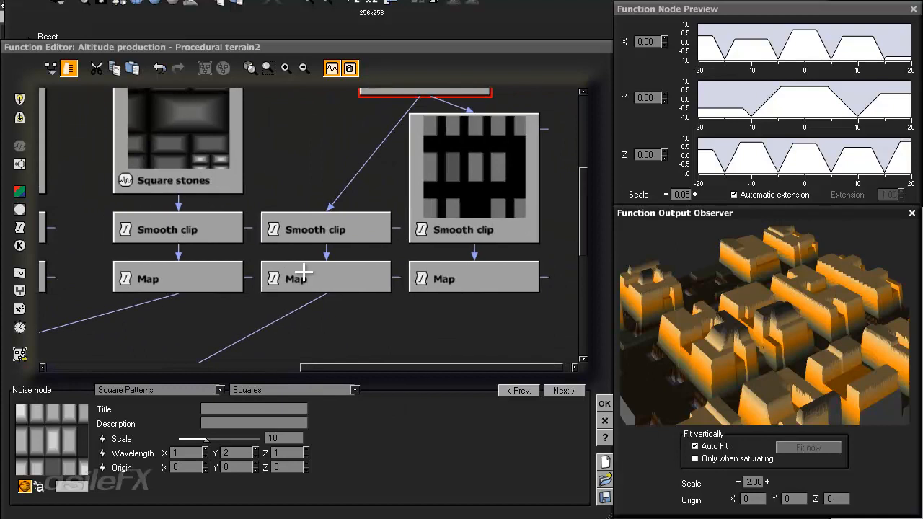
Insert a Blender node into the connection from the original Map under the rightmost Squares to the Combiner, placed just below the Map nodes.
{"action": "left_click", "coordinate": [300, 309]}
{"action": "middle_click_drag", "start_coordinate": [365, 324], "coordinate": [311, 285]}
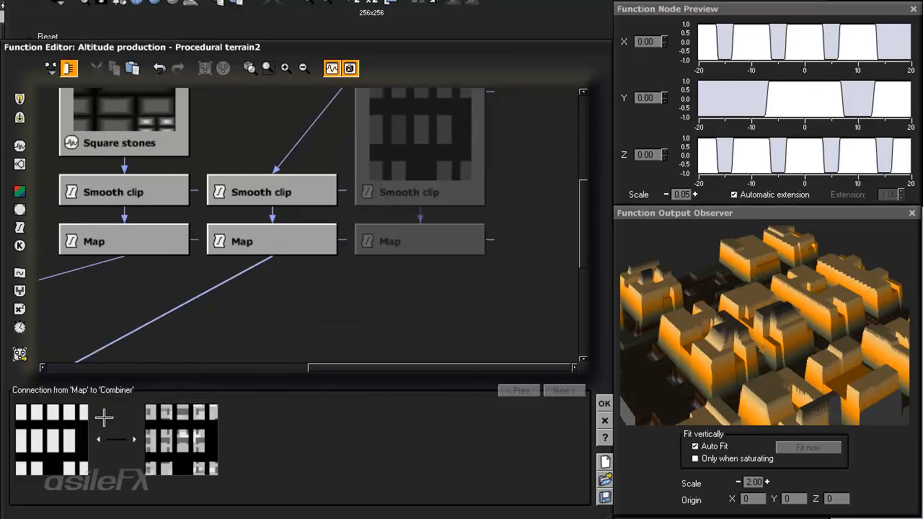
{"action": "left_click", "coordinate": [19, 290]}
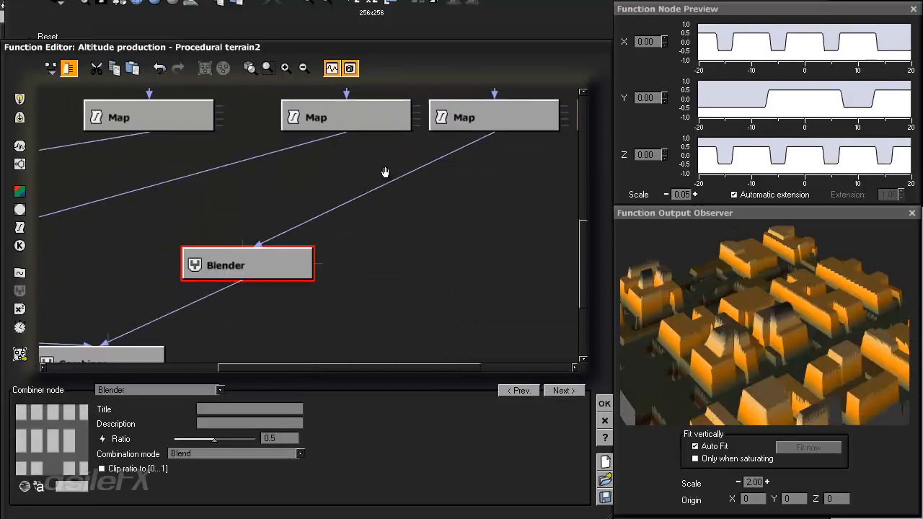
{"action": "left_click_drag", "start_coordinate": [242, 273], "coordinate": [465, 210]}
{"action": "middle_click_drag", "start_coordinate": [418, 250], "coordinate": [243, 357]}
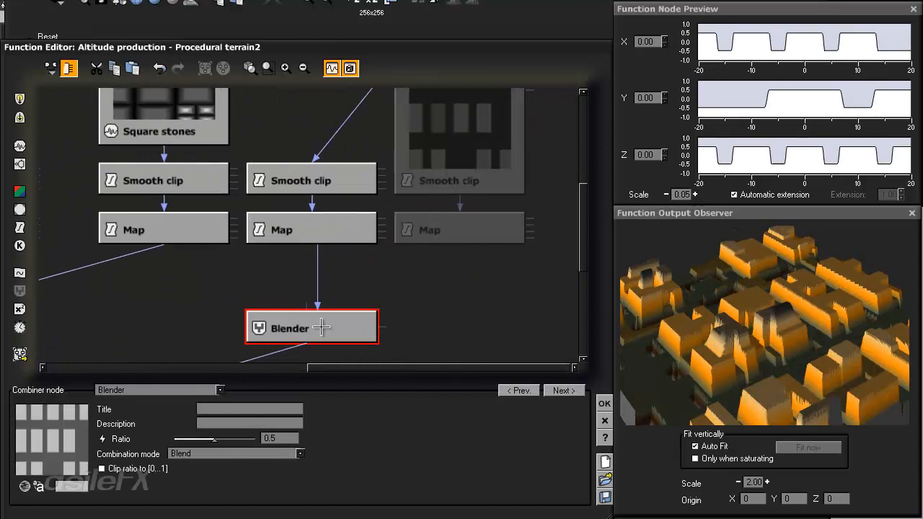
{"action": "left_click_drag", "start_coordinate": [323, 327], "coordinate": [397, 293]}
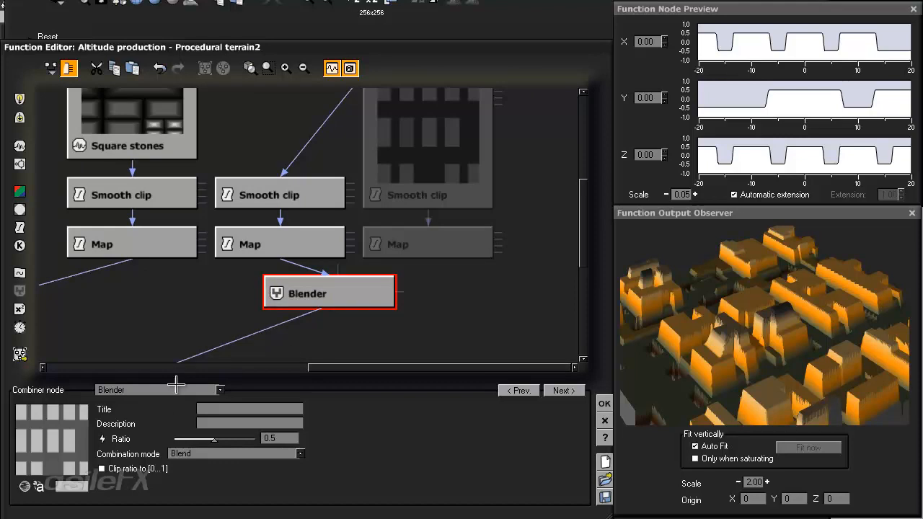
Change the inserted Blender node's type to Combiner.
{"action": "left_click", "coordinate": [230, 453]}
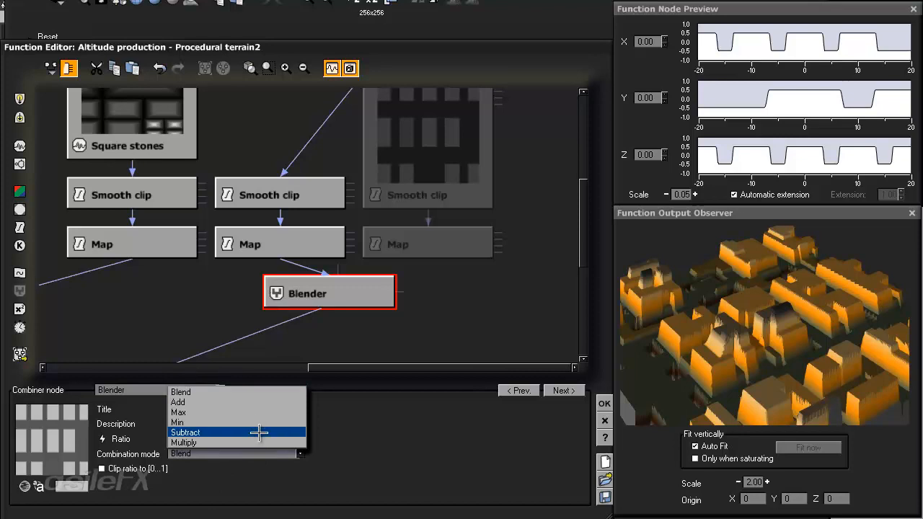
{"action": "left_click", "coordinate": [386, 438]}
{"action": "left_click", "coordinate": [157, 390]}
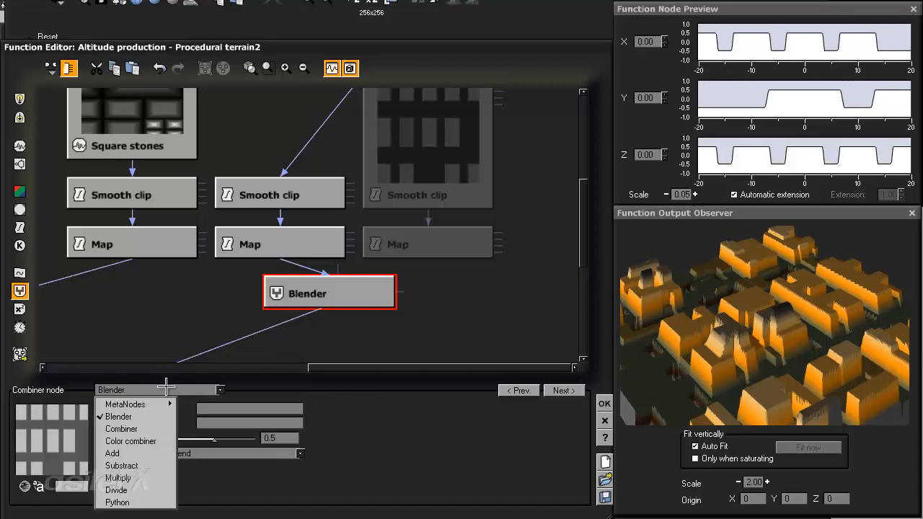
{"action": "left_click", "coordinate": [141, 430]}
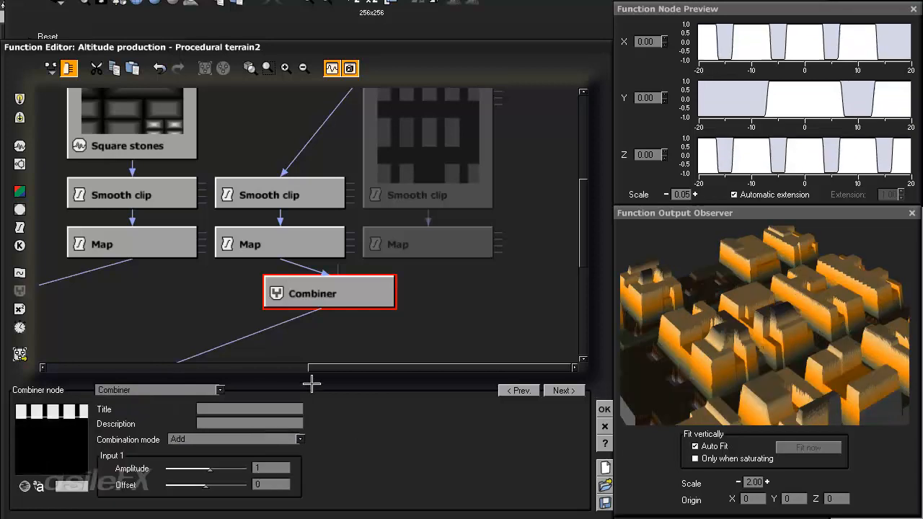
Connect the duplicated Map node's output to the new Combiner as its second input.
{"action": "left_click", "coordinate": [258, 433]}
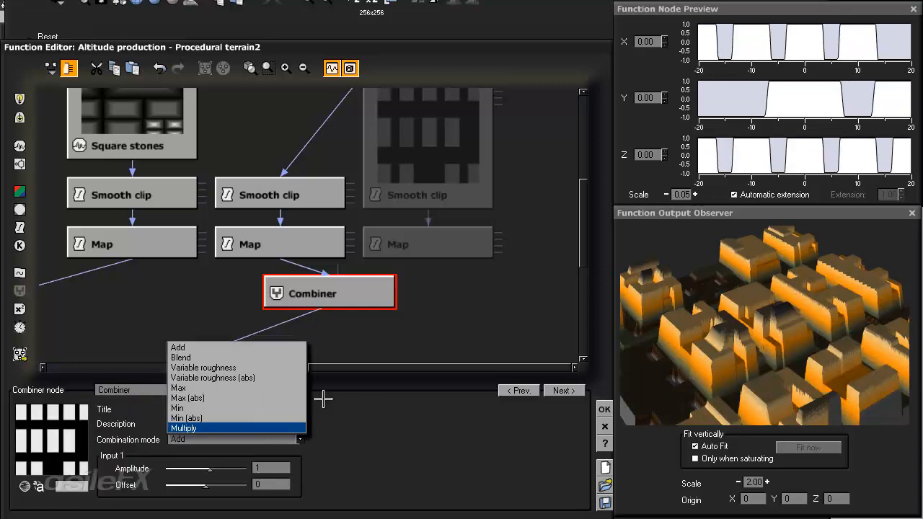
{"action": "left_click", "coordinate": [366, 458]}
{"action": "left_click_drag", "start_coordinate": [387, 296], "coordinate": [427, 255]}
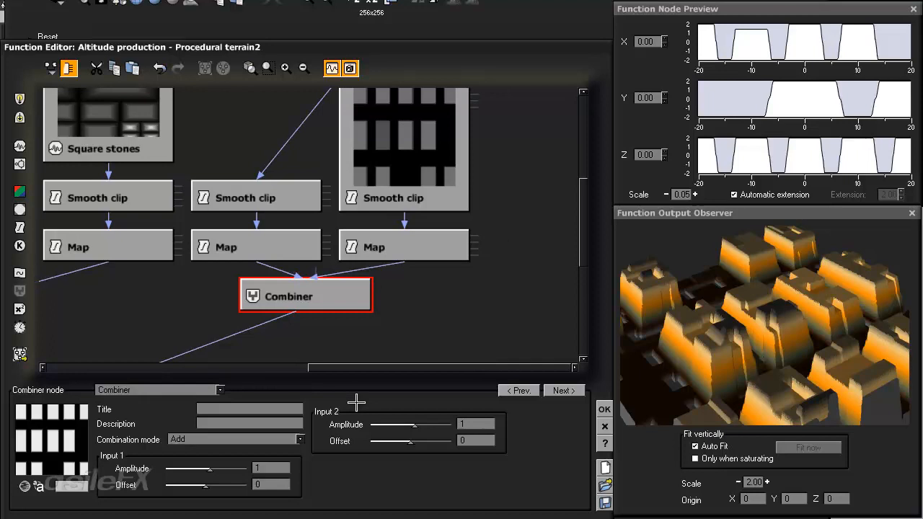
Try Max as the new Combiner's combination mode, then switch it to Min.
{"action": "left_click", "coordinate": [240, 441]}
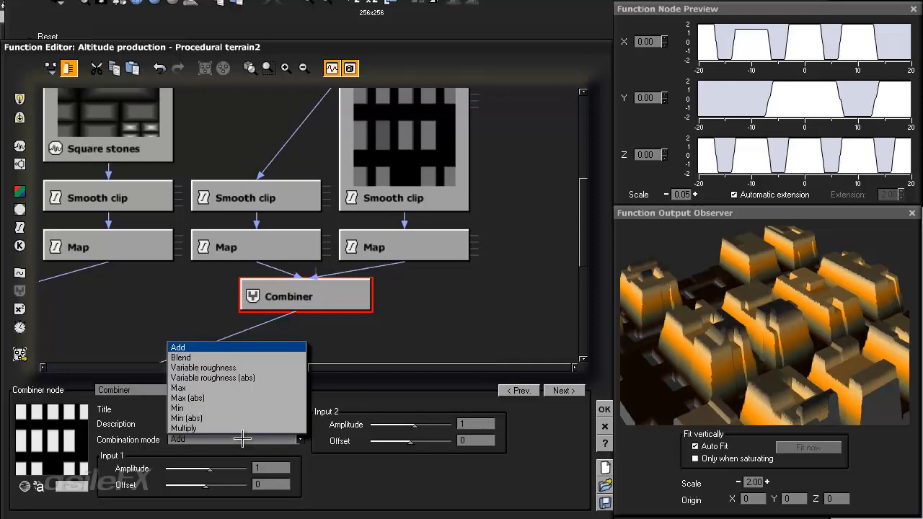
{"action": "left_click", "coordinate": [228, 387]}
{"action": "left_click", "coordinate": [235, 439]}
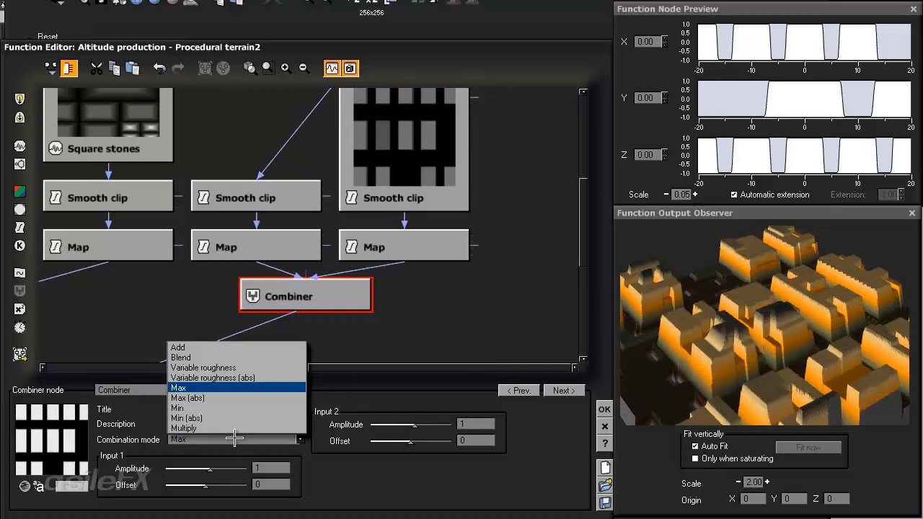
{"action": "left_click", "coordinate": [232, 408]}
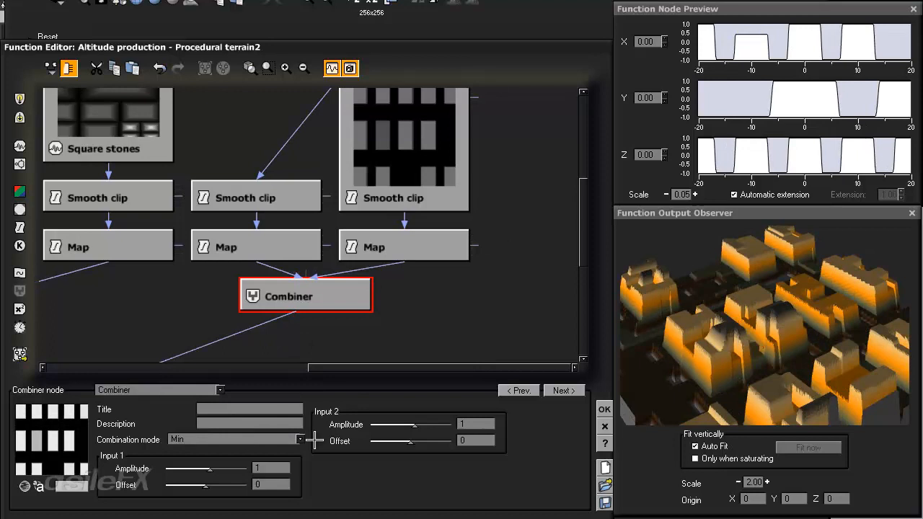
Raise the new Combiner's Input 2 offset to 1, checking the buildings in the output preview at scale 4.
{"action": "left_click_drag", "start_coordinate": [411, 442], "coordinate": [469, 448]}
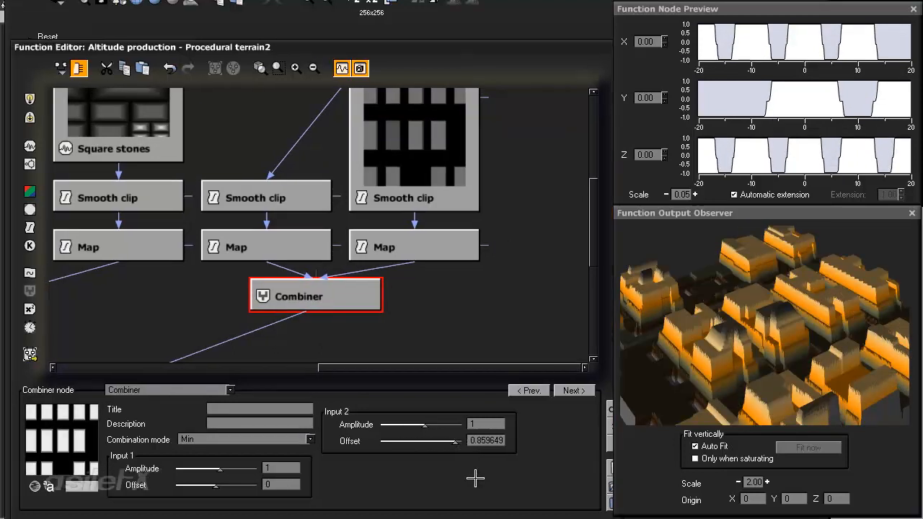
{"action": "left_click_drag", "start_coordinate": [648, 367], "coordinate": [687, 360]}
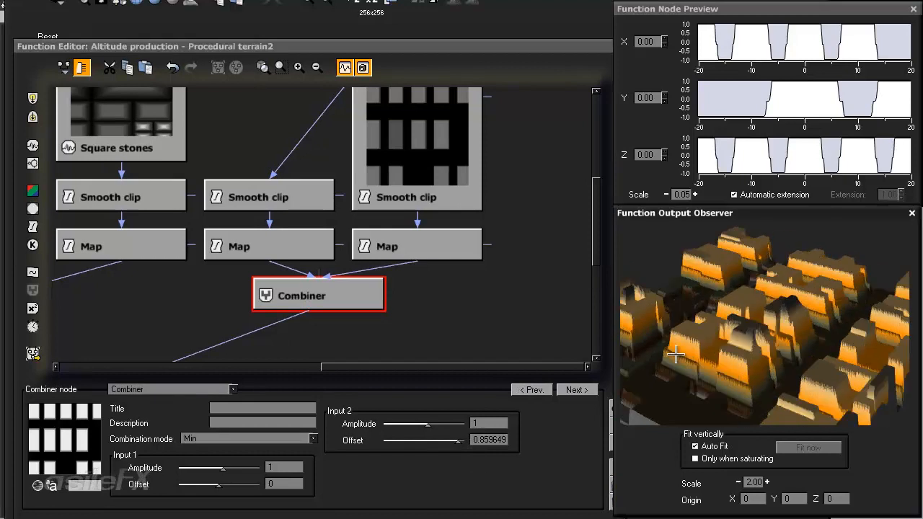
{"action": "left_click", "coordinate": [767, 482]}
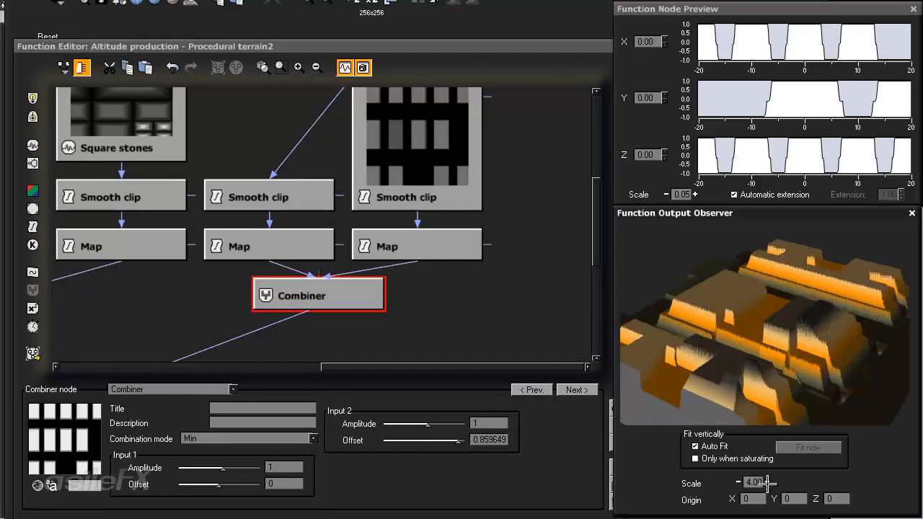
{"action": "left_click_drag", "start_coordinate": [768, 404], "coordinate": [717, 375]}
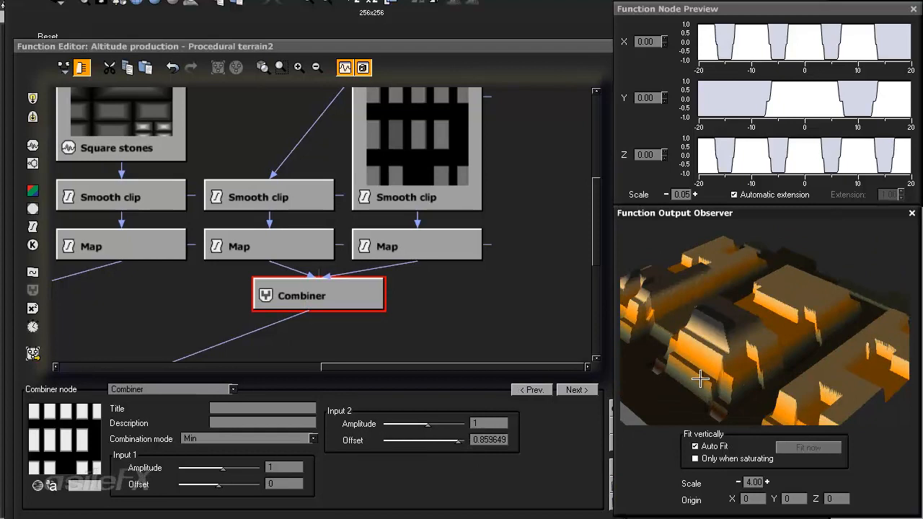
{"action": "left_click_drag", "start_coordinate": [456, 441], "coordinate": [470, 457]}
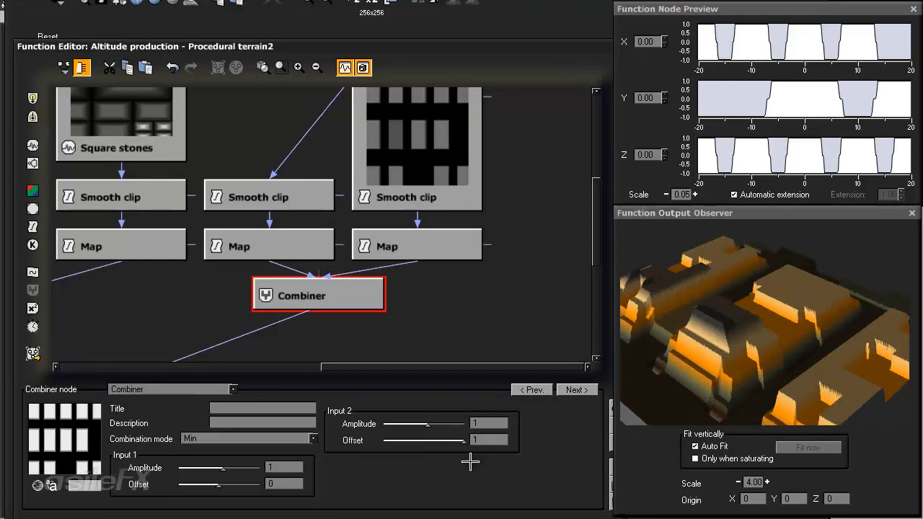
Try negative Input 2 amplitudes of about -1.63 and -6.89 on the new Combiner, orbiting the output preview to compare the building shapes.
{"action": "left_click", "coordinate": [278, 325]}
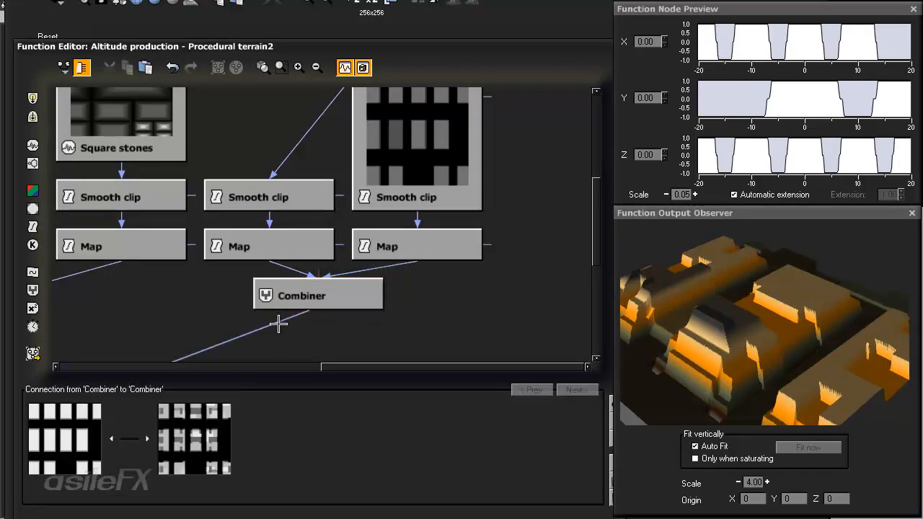
{"action": "left_click", "coordinate": [317, 301]}
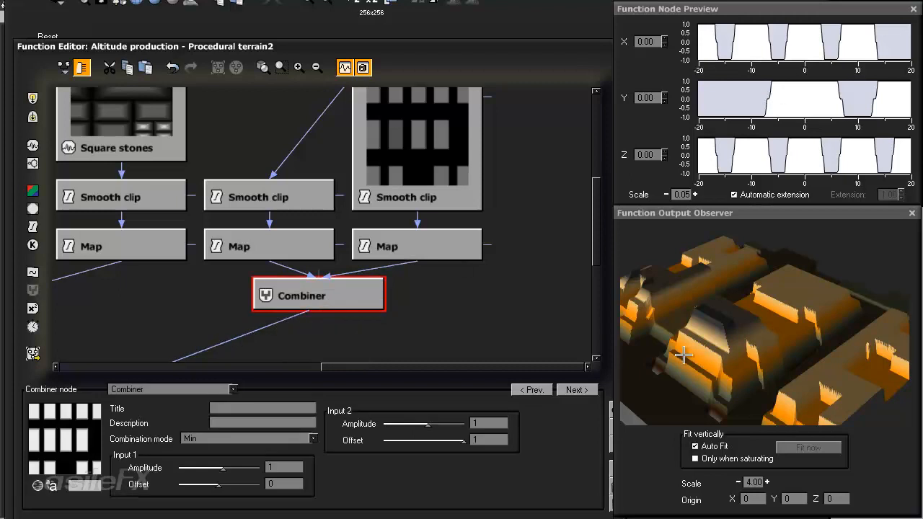
{"action": "left_click_drag", "start_coordinate": [741, 380], "coordinate": [685, 431]}
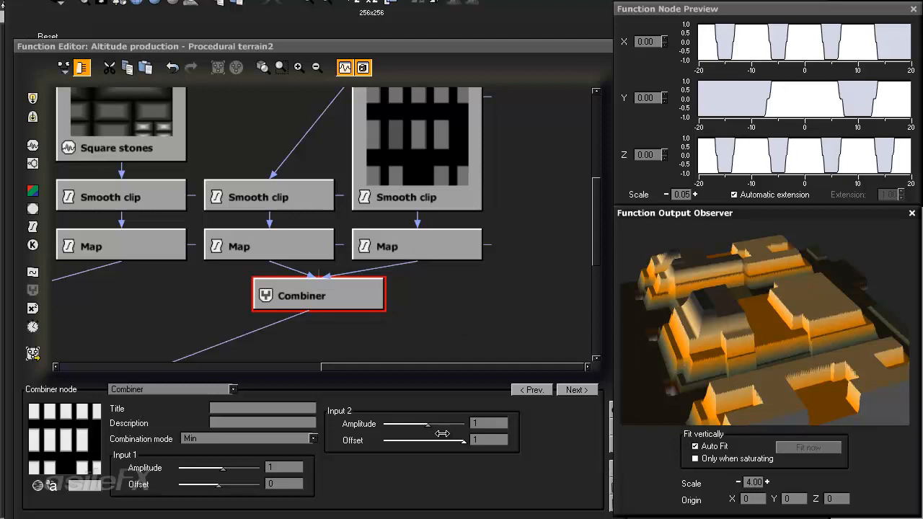
{"action": "mouse_move", "coordinate": [438, 423]}
{"action": "left_mouse_down"}
{"action": "mouse_move", "coordinate": [428, 423]}
{"action": "mouse_move", "coordinate": [435, 423]}
{"action": "left_mouse_up"}
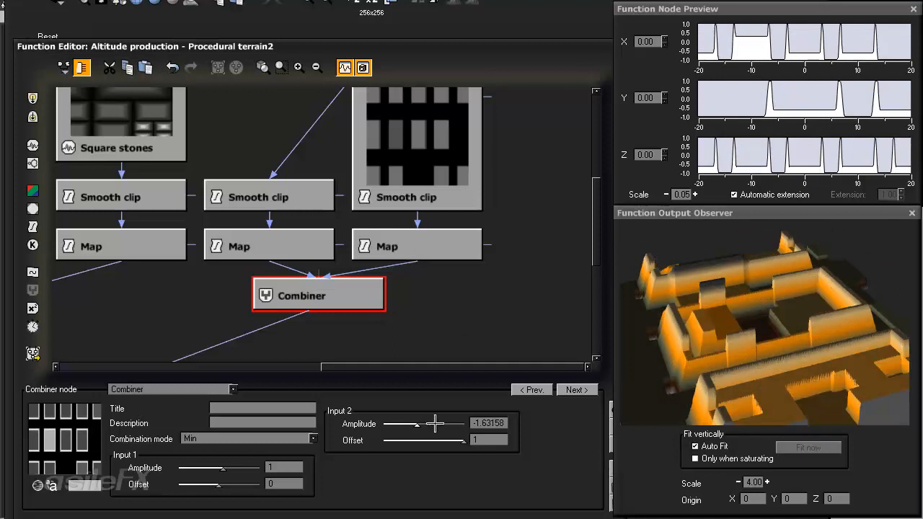
{"action": "left_click_drag", "start_coordinate": [680, 345], "coordinate": [741, 254]}
{"action": "left_click_drag", "start_coordinate": [740, 301], "coordinate": [810, 276]}
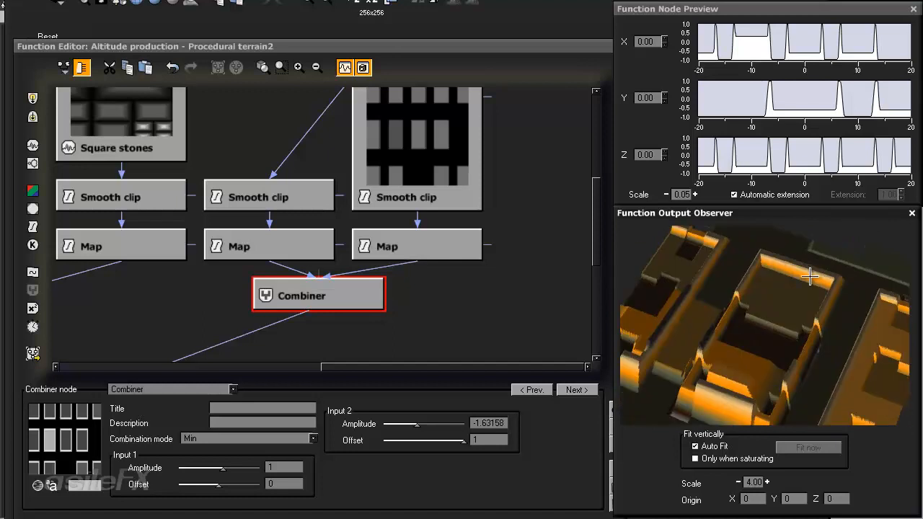
{"action": "left_click_drag", "start_coordinate": [415, 428], "coordinate": [395, 425]}
{"action": "left_click_drag", "start_coordinate": [761, 317], "coordinate": [778, 345]}
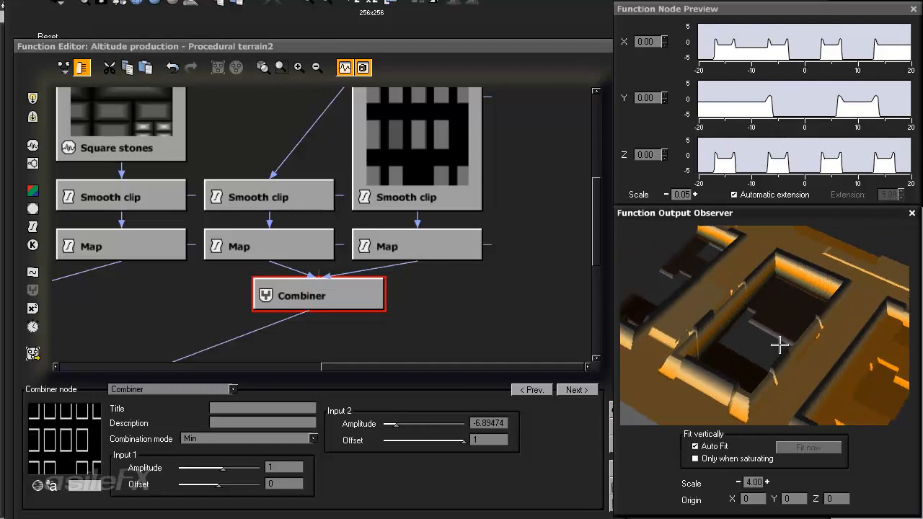
Set the brightness of the duplicated Smooth clip filter to -2.
{"action": "left_click", "coordinate": [433, 246]}
{"action": "left_click", "coordinate": [441, 173]}
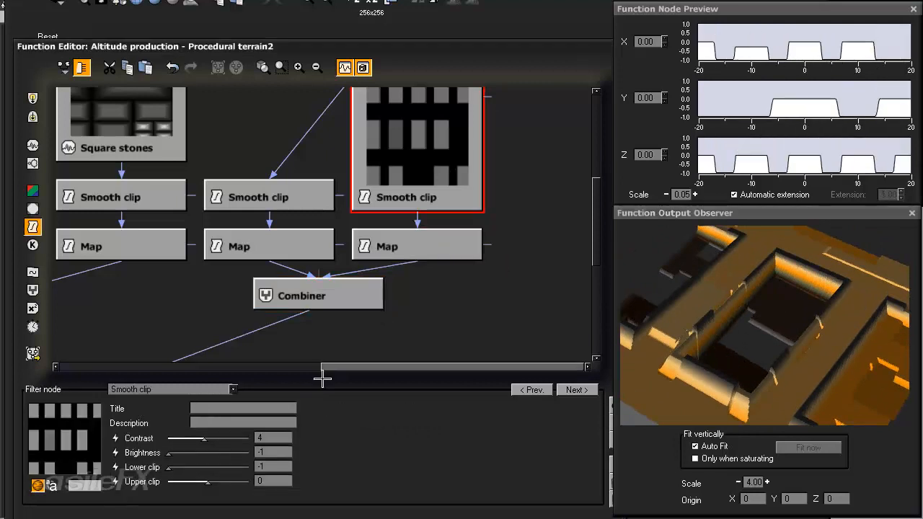
{"action": "double_click", "coordinate": [261, 454]}
{"action": "type", "text": "-2"}
{"action": "key", "text": "Return"}
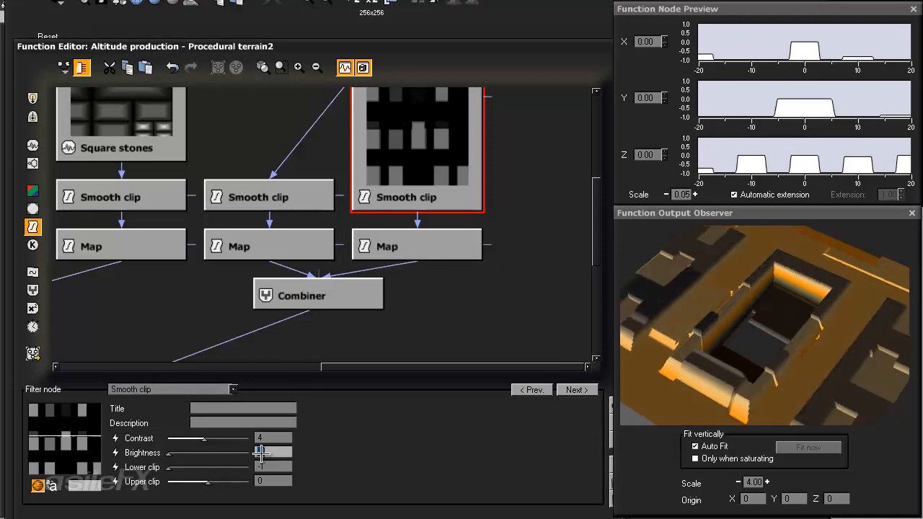
Examine the building blocks in the output preview at scales 1, 2 and 4, along with the duplicated Map's range settings.
{"action": "left_click_drag", "start_coordinate": [754, 328], "coordinate": [764, 395]}
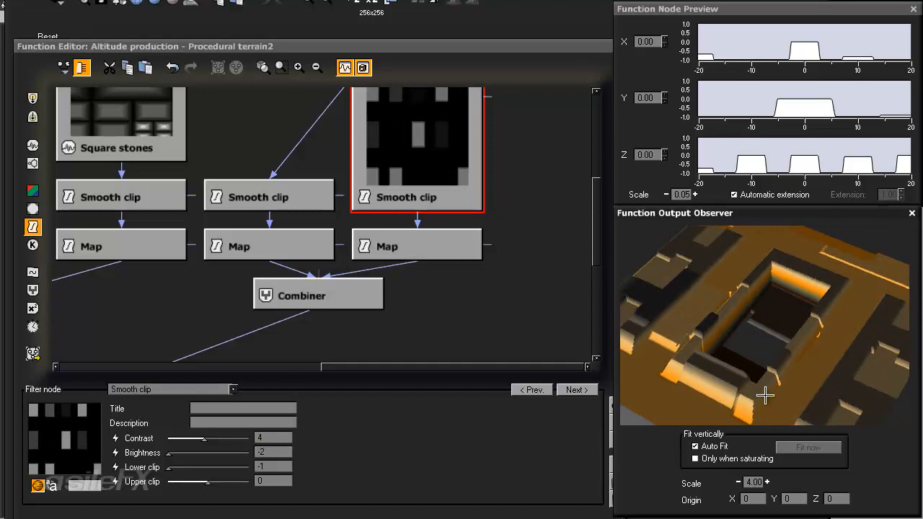
{"action": "left_click_drag", "start_coordinate": [765, 395], "coordinate": [810, 363]}
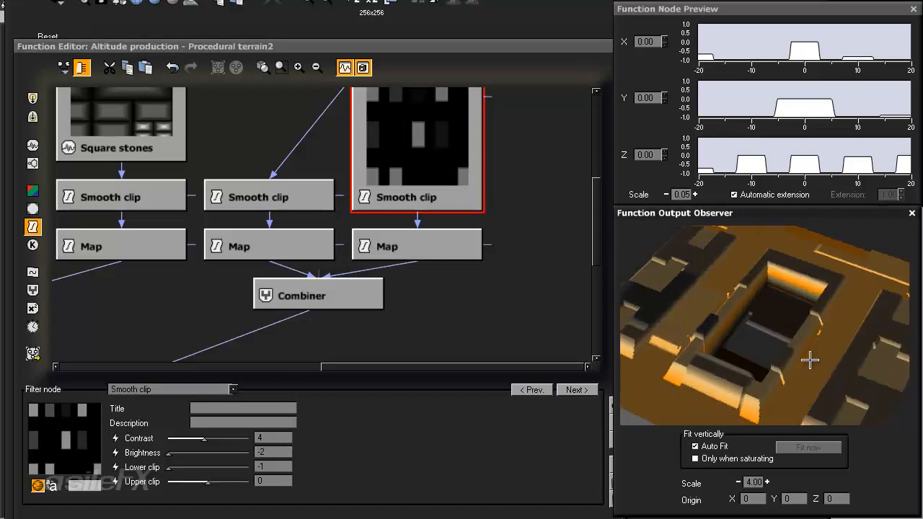
{"action": "left_click", "coordinate": [738, 482]}
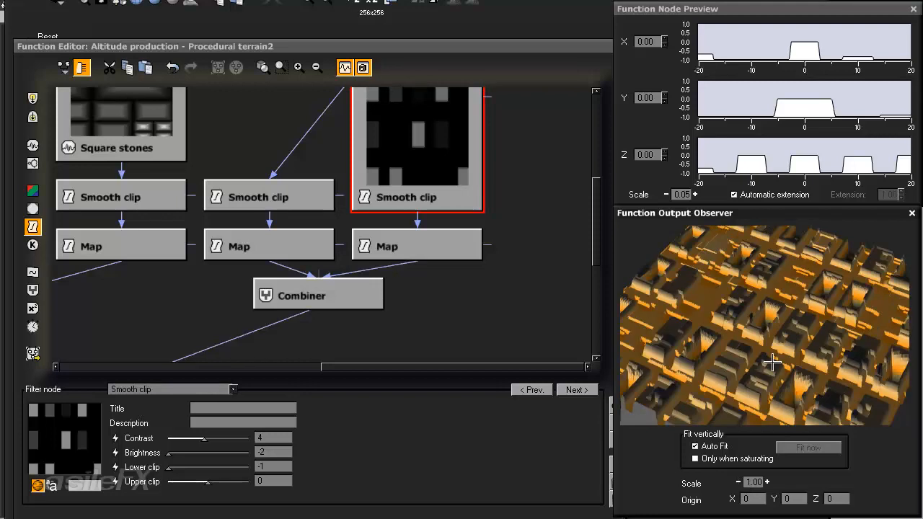
{"action": "left_click_drag", "start_coordinate": [768, 342], "coordinate": [790, 425]}
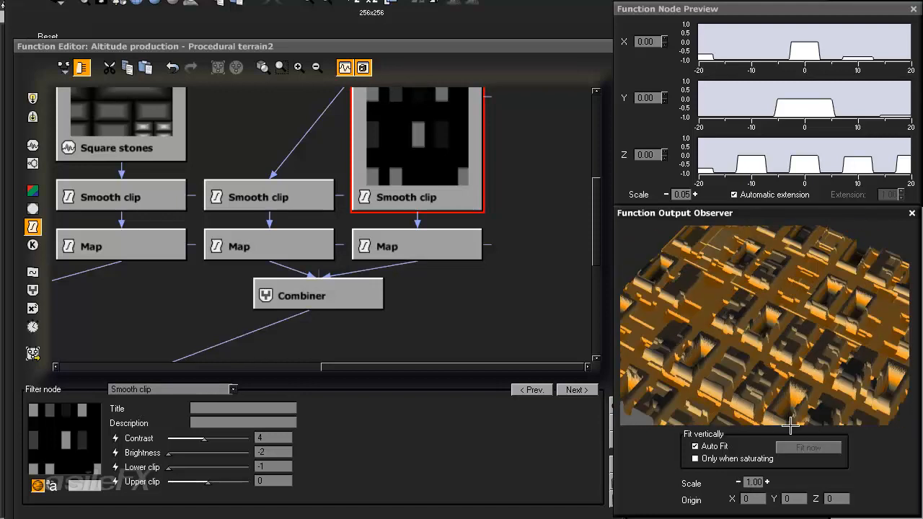
{"action": "left_click", "coordinate": [767, 482]}
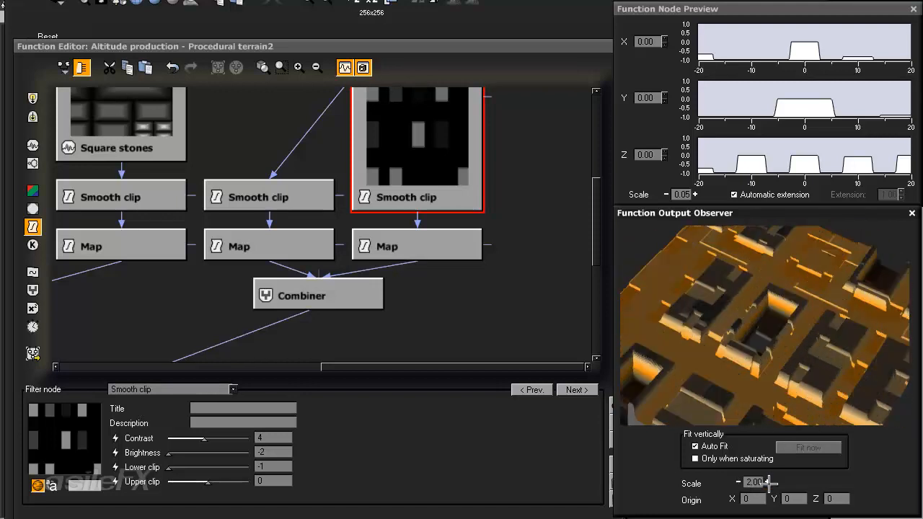
{"action": "left_click", "coordinate": [767, 482]}
{"action": "left_click_drag", "start_coordinate": [764, 353], "coordinate": [762, 334]}
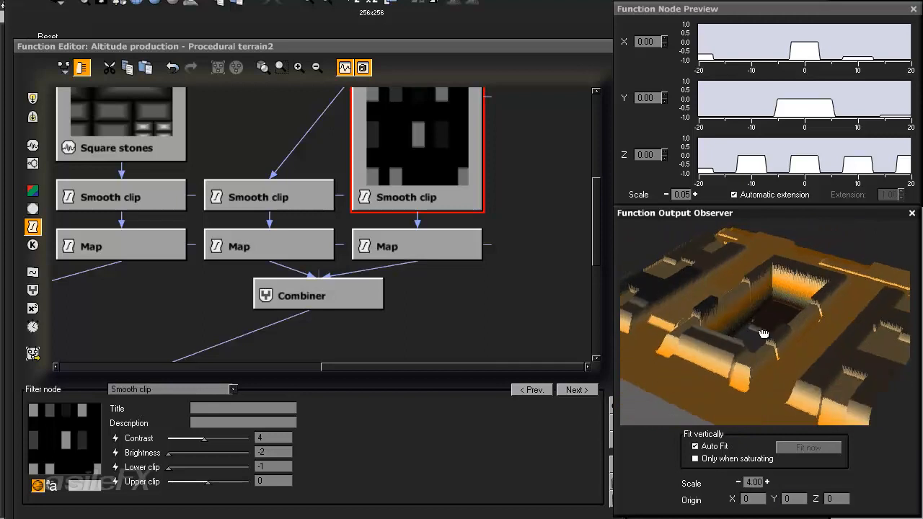
{"action": "left_click", "coordinate": [460, 251]}
{"action": "left_click", "coordinate": [459, 252]}
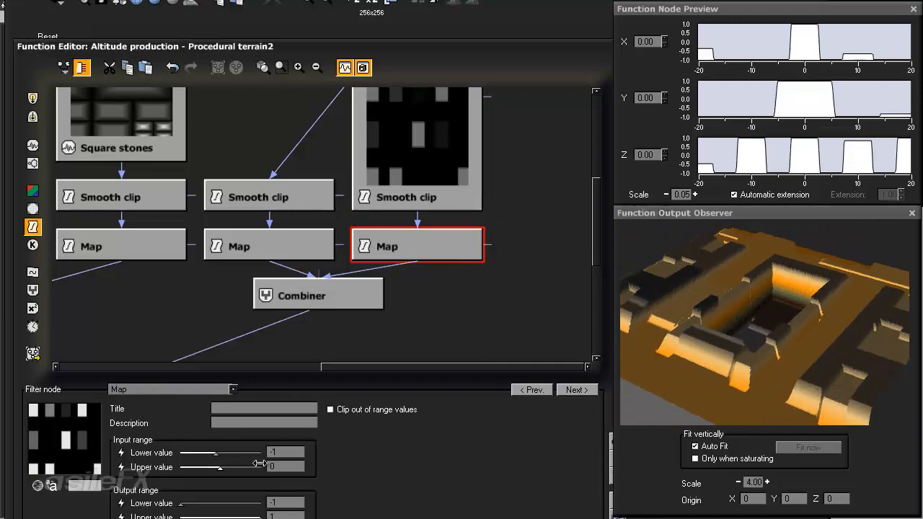
Set the new Combiner's Input 2 amplitude to 1 and view the stepped building from another angle.
{"action": "left_click", "coordinate": [350, 291]}
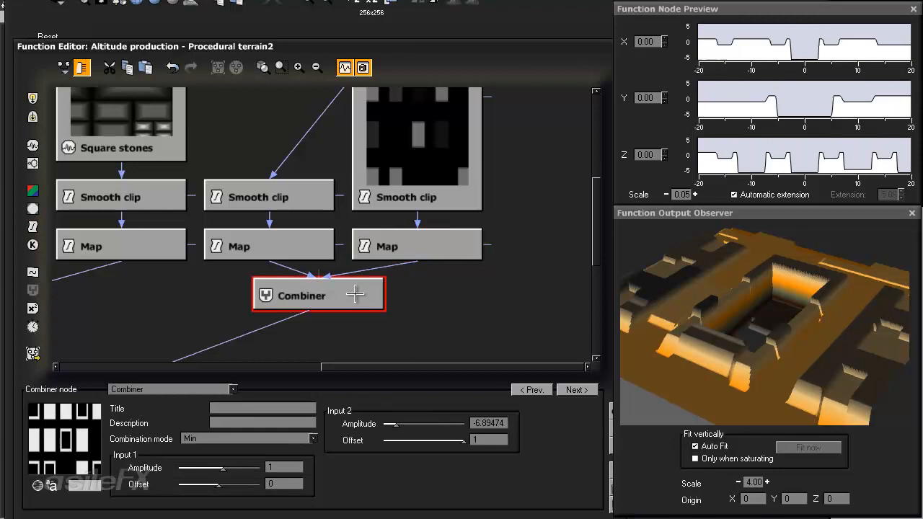
{"action": "left_click_drag", "start_coordinate": [425, 417], "coordinate": [447, 417]}
{"action": "double_click", "coordinate": [496, 422]}
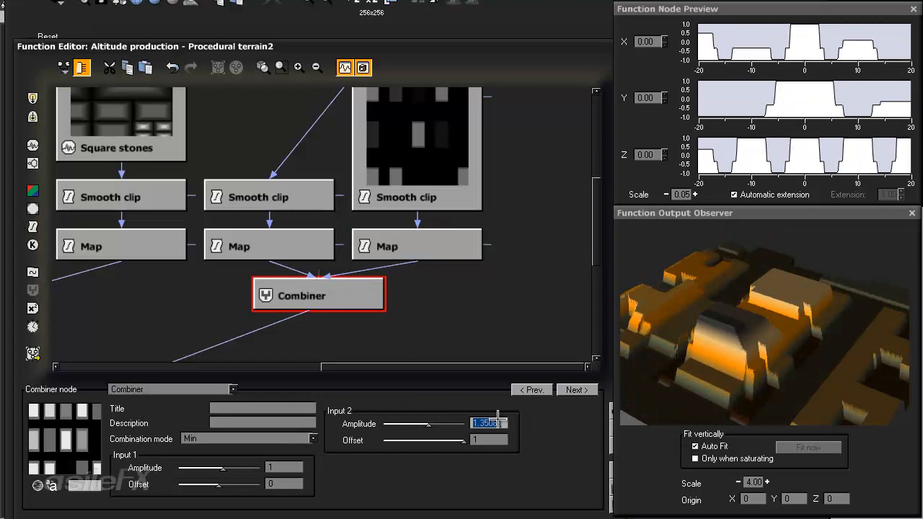
{"action": "type", "text": "1"}
{"action": "key", "text": "Return"}
{"action": "left_click_drag", "start_coordinate": [794, 340], "coordinate": [768, 383]}
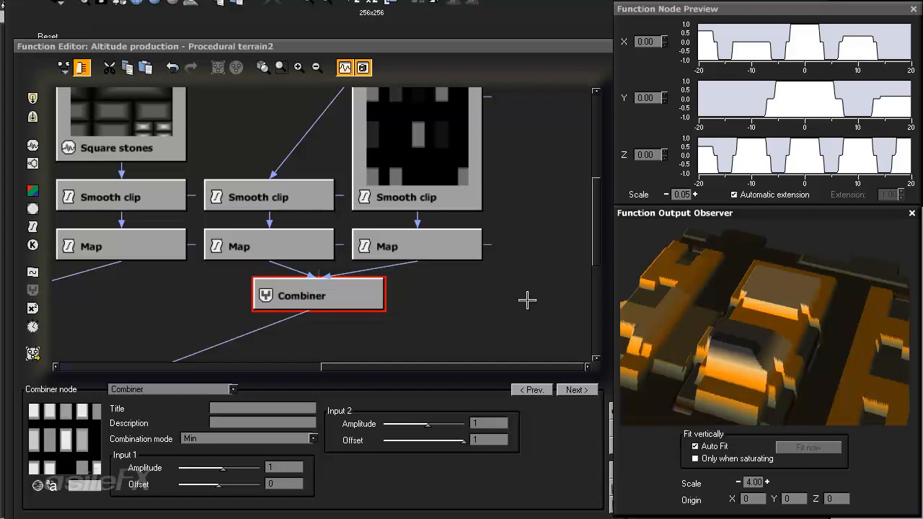
Set the new Combiner's combination mode to Max and try an Input 2 amplitude of about 7.49 before restoring it to 1.
{"action": "left_click", "coordinate": [235, 438]}
{"action": "left_click", "coordinate": [233, 385]}
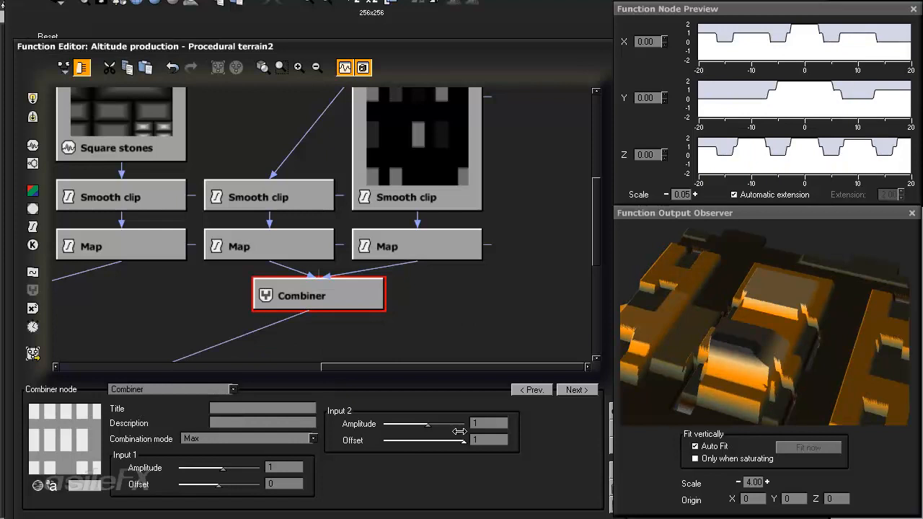
{"action": "left_click_drag", "start_coordinate": [450, 418], "coordinate": [478, 412]}
{"action": "double_click", "coordinate": [490, 424]}
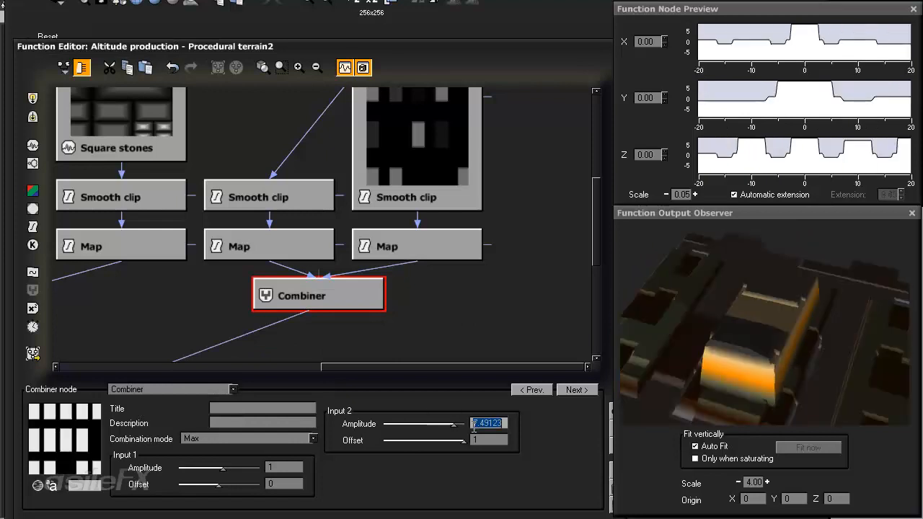
{"action": "type", "text": "1"}
{"action": "key", "text": "Return"}
Set the new Combiner's Input 2 offset to 0.
{"action": "mouse_move", "coordinate": [467, 447]}
{"action": "left_mouse_down"}
{"action": "mouse_move", "coordinate": [381, 437]}
{"action": "mouse_move", "coordinate": [456, 438]}
{"action": "left_mouse_up"}
{"action": "double_click", "coordinate": [489, 440]}
{"action": "type", "text": "0"}
{"action": "key", "text": "Return"}
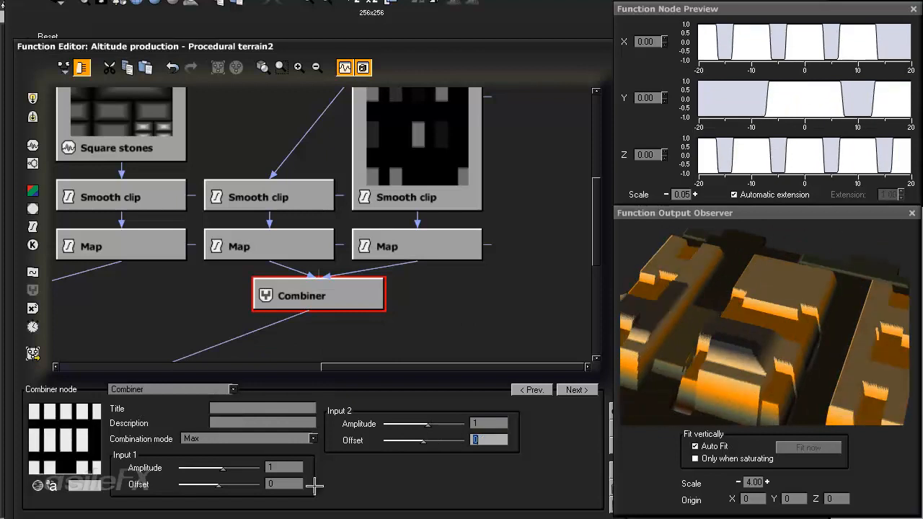
Lower the new Combiner's Input 1 offset to -1 and inspect the city in the output preview at scale 1.
{"action": "left_click_drag", "start_coordinate": [218, 484], "coordinate": [183, 484]}
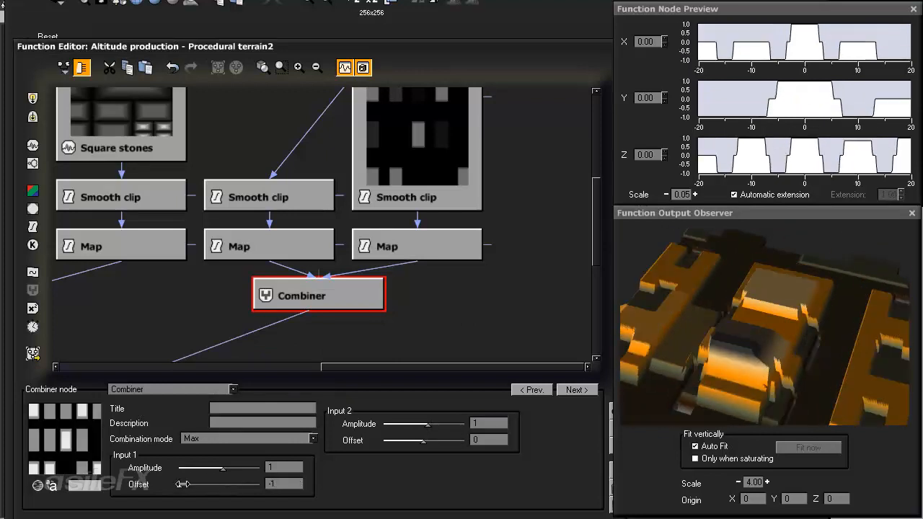
{"action": "mouse_move", "coordinate": [768, 310]}
{"action": "left_mouse_down"}
{"action": "mouse_move", "coordinate": [780, 310]}
{"action": "mouse_move", "coordinate": [752, 309]}
{"action": "left_mouse_up"}
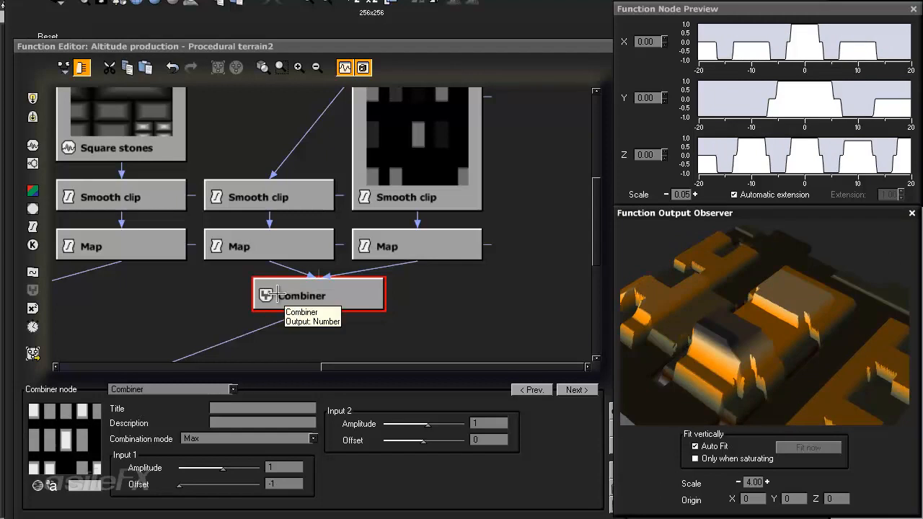
{"action": "left_click", "coordinate": [296, 484]}
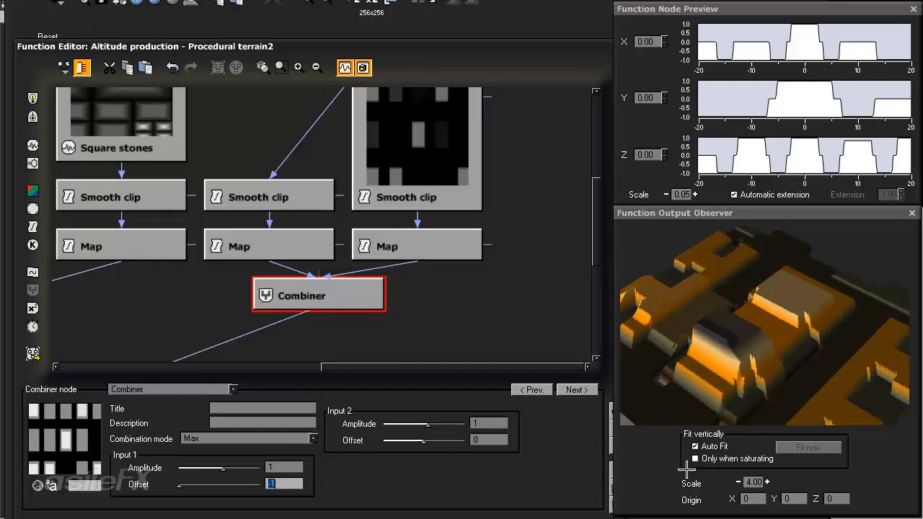
{"action": "left_click", "coordinate": [737, 481]}
{"action": "left_click", "coordinate": [736, 481]}
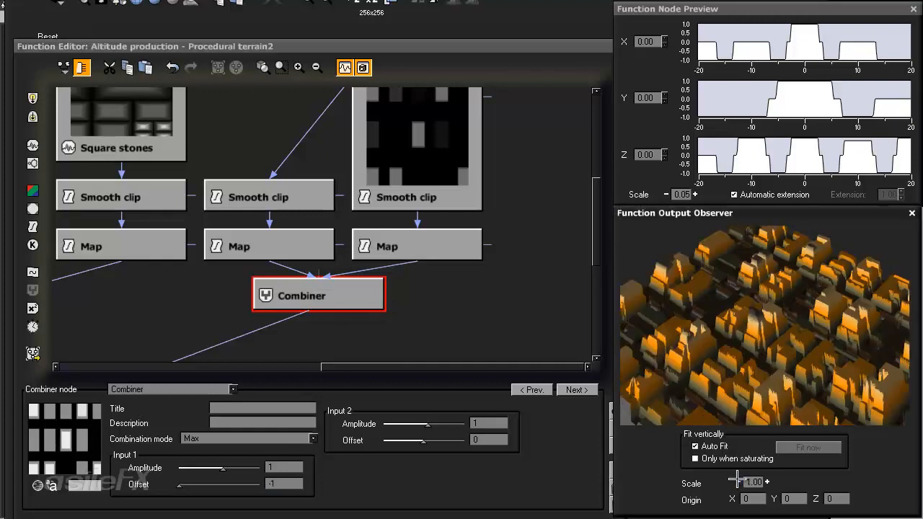
Set the output preview scale to 2 and inspect the city buildings from another angle.
{"action": "left_click_drag", "start_coordinate": [774, 343], "coordinate": [761, 377]}
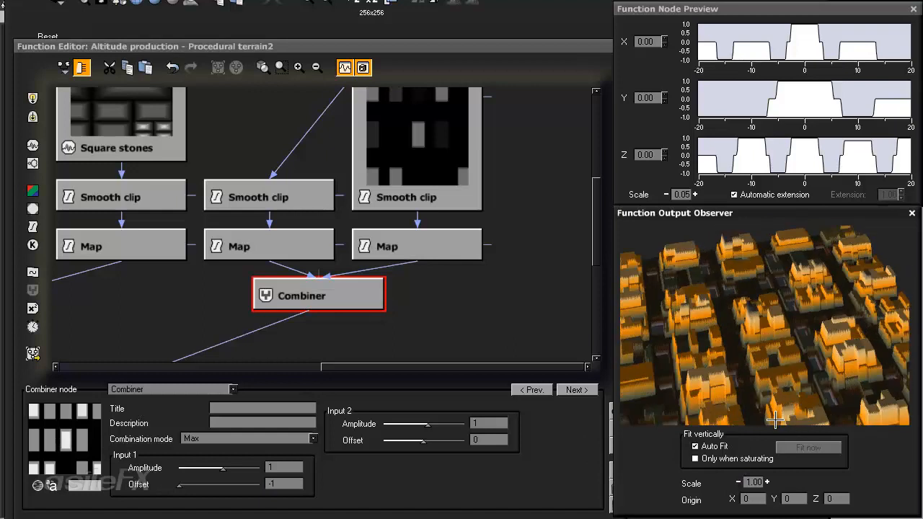
{"action": "left_click", "coordinate": [767, 482]}
{"action": "left_click_drag", "start_coordinate": [812, 399], "coordinate": [820, 421]}
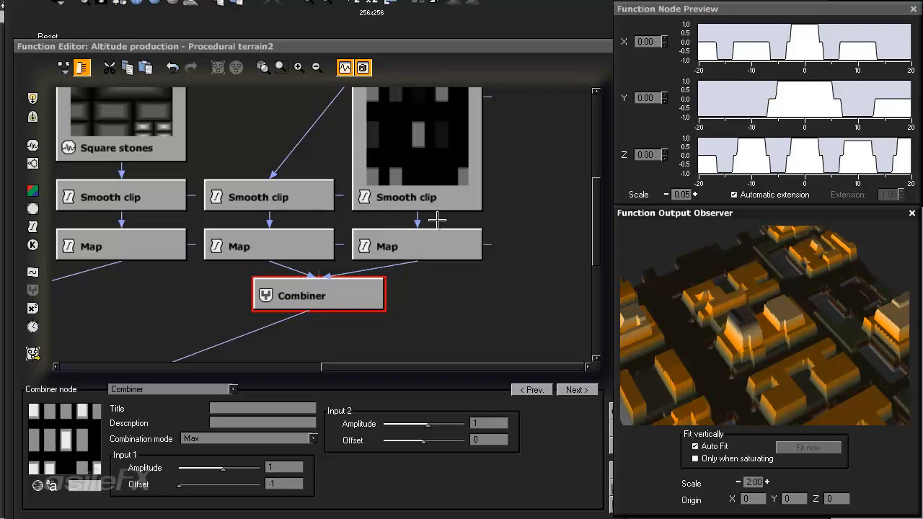
Set the brightness of the Smooth clip in the duplicated filter branch to -1.5 and inspect the resulting buildings.
{"action": "left_click", "coordinate": [448, 169]}
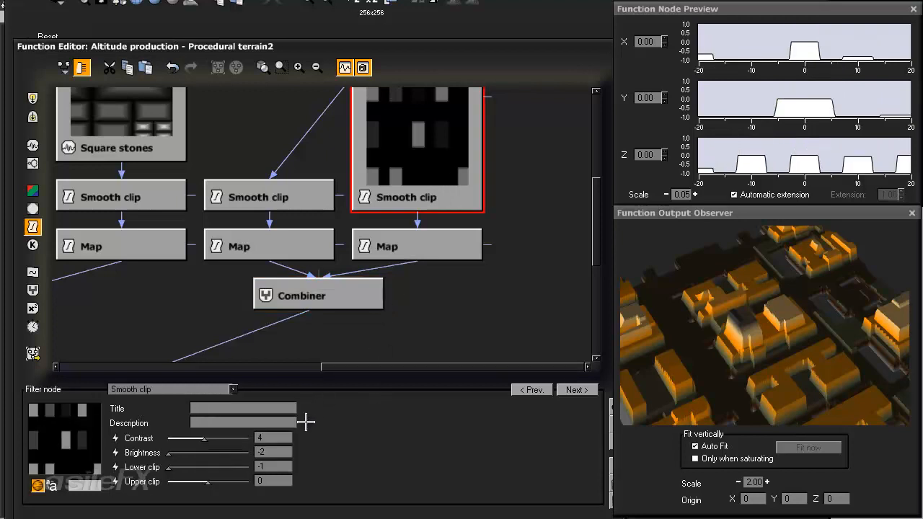
{"action": "left_click", "coordinate": [277, 453]}
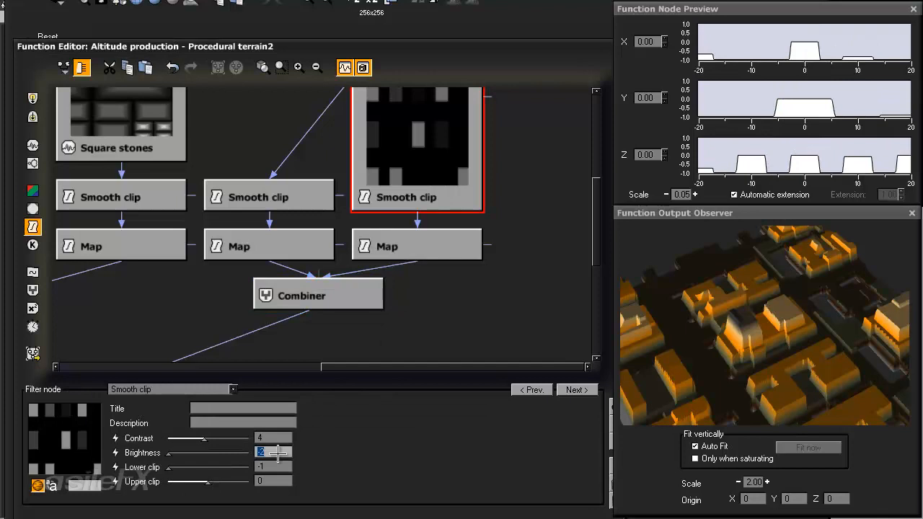
{"action": "type", "text": "-1.5"}
{"action": "key", "text": "Return"}
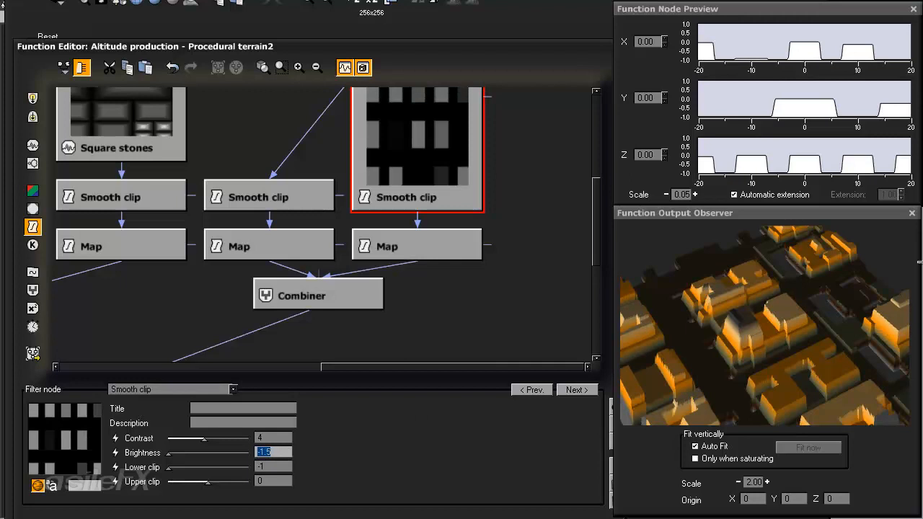
{"action": "left_click_drag", "start_coordinate": [793, 305], "coordinate": [853, 383]}
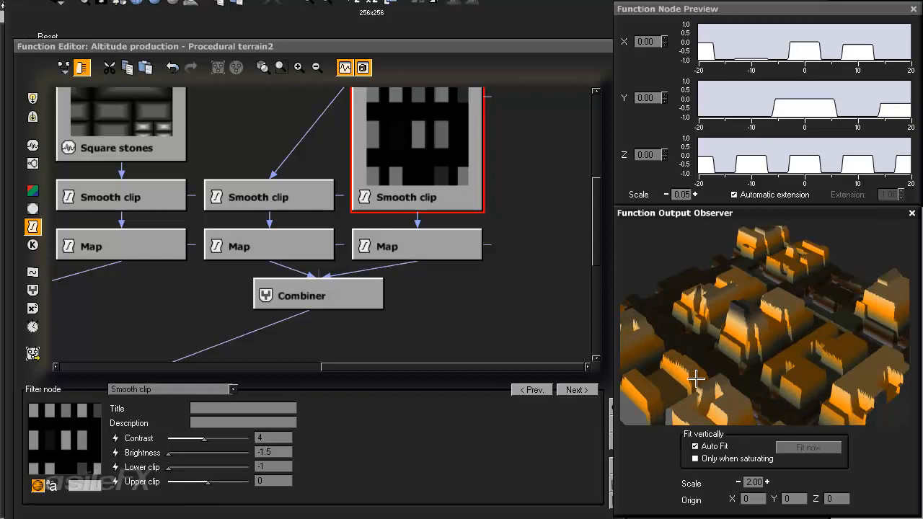
Group both Smooth clip and Map branches with their Combiner into a MetaNode and place it directly below its Squares node.
{"action": "left_click_drag", "start_coordinate": [222, 288], "coordinate": [381, 240]}
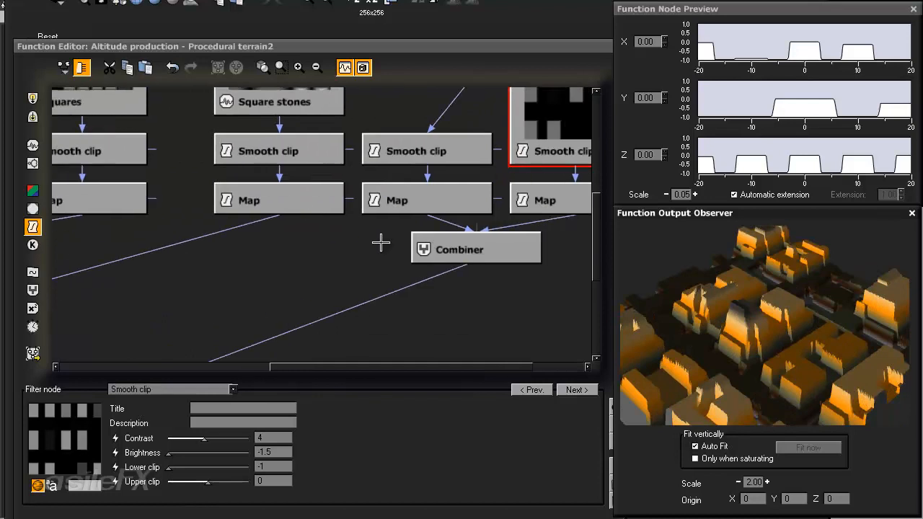
{"action": "left_click", "coordinate": [316, 67]}
{"action": "left_click_drag", "start_coordinate": [486, 252], "coordinate": [470, 270]}
{"action": "left_click", "coordinate": [510, 290]}
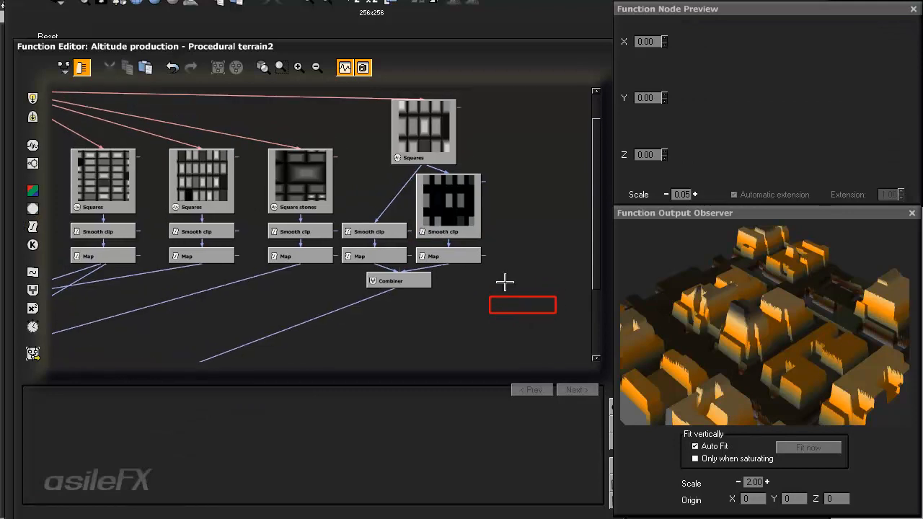
{"action": "left_click", "coordinate": [462, 210]}
{"action": "left_click_drag", "start_coordinate": [518, 338], "coordinate": [339, 171]}
{"action": "left_click", "coordinate": [498, 287]}
{"action": "left_click_drag", "start_coordinate": [497, 316], "coordinate": [361, 194]}
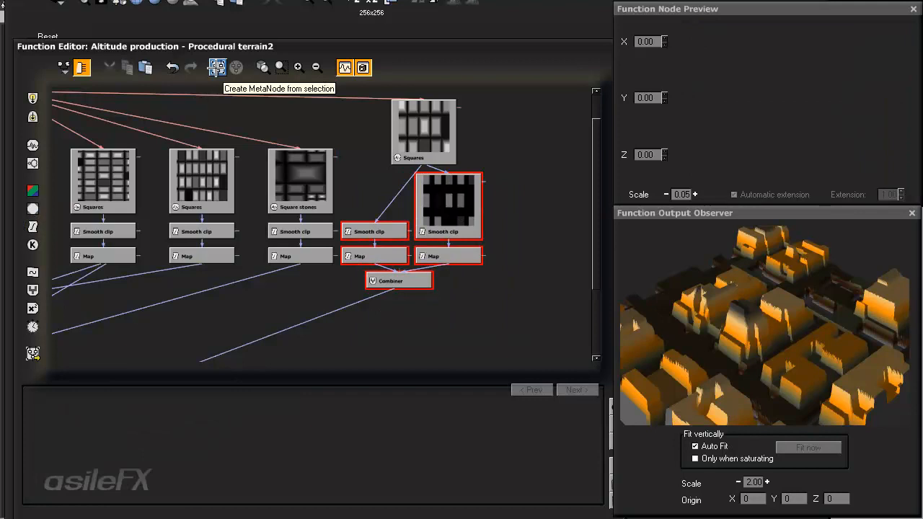
{"action": "left_click", "coordinate": [218, 72]}
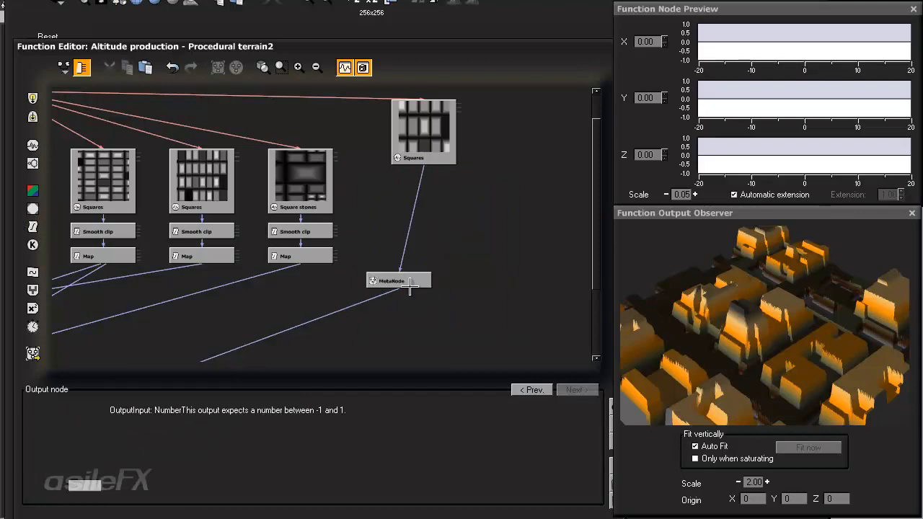
{"action": "left_click_drag", "start_coordinate": [418, 282], "coordinate": [450, 238]}
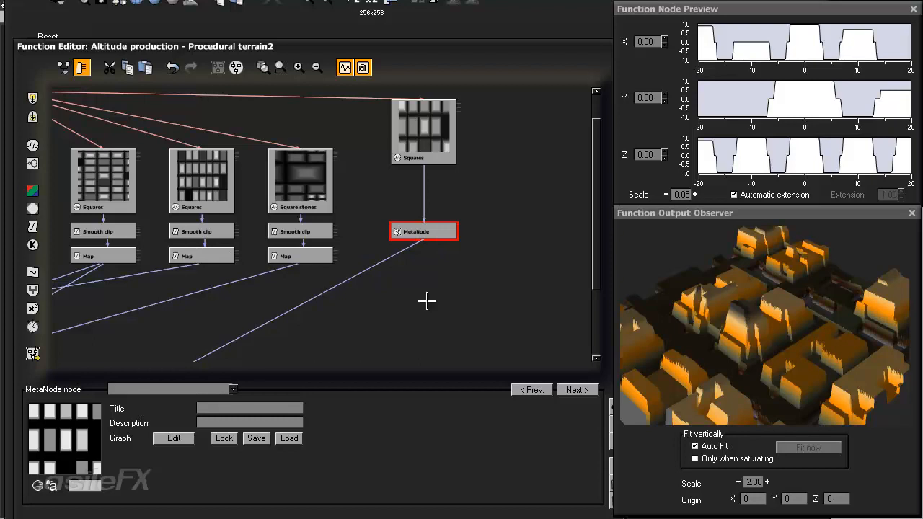
Open the MetaNode's graph, align its output node below the inner Combiner and title that output Mix.
{"action": "left_click", "coordinate": [173, 438]}
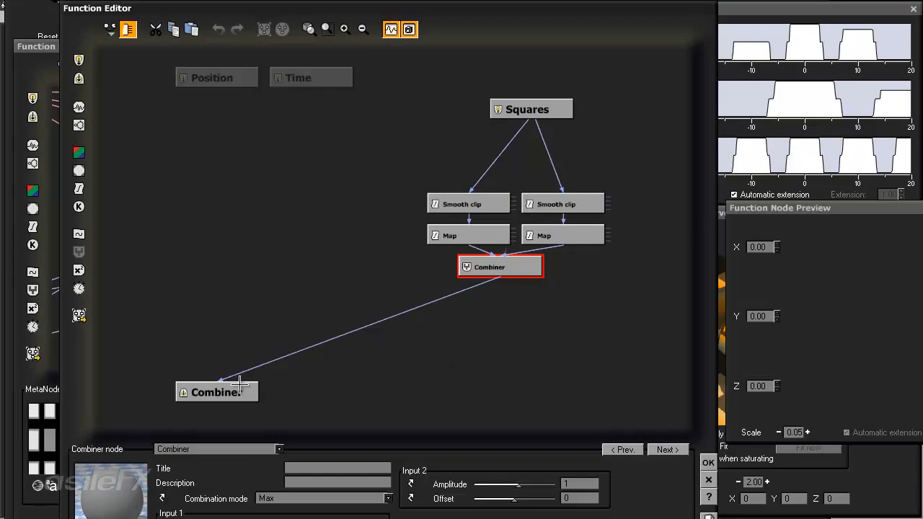
{"action": "left_click_drag", "start_coordinate": [239, 386], "coordinate": [523, 388]}
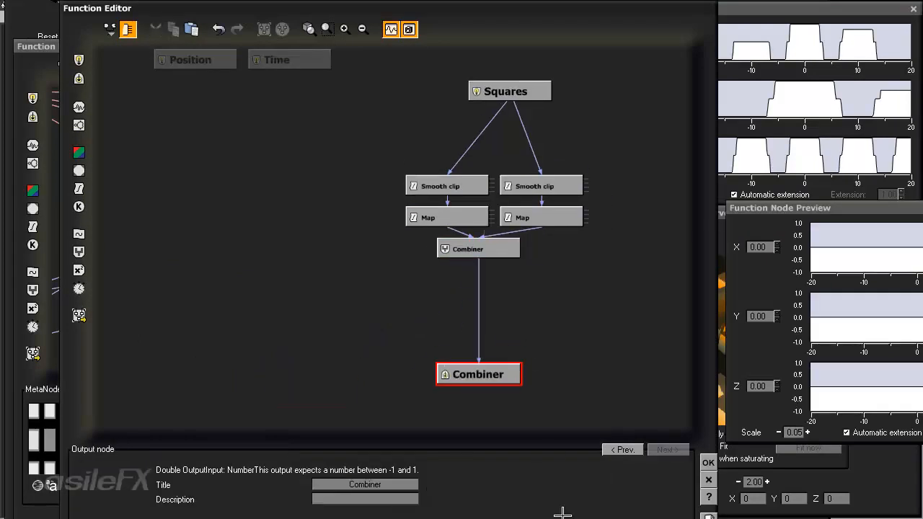
{"action": "left_click_drag", "start_coordinate": [562, 513], "coordinate": [569, 426]}
{"action": "left_click", "coordinate": [409, 394]}
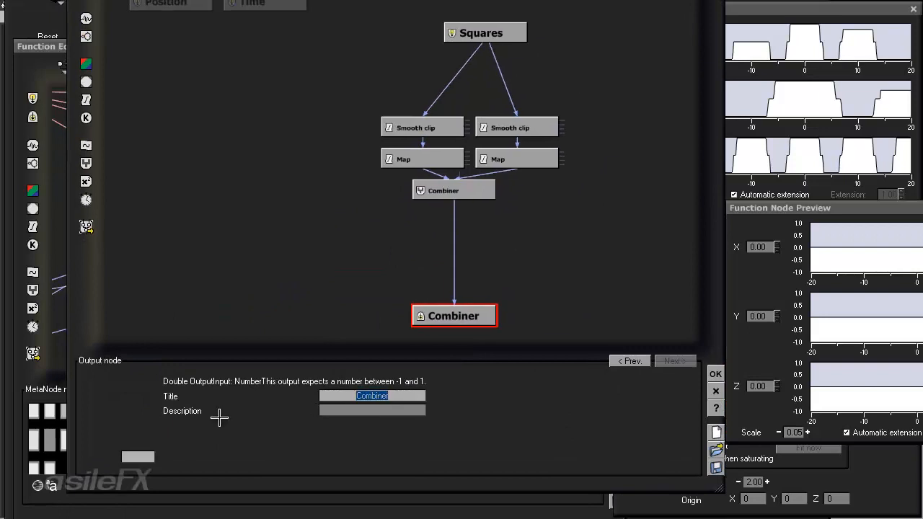
{"action": "type", "text": "Mix"}
{"action": "key", "text": "Return"}
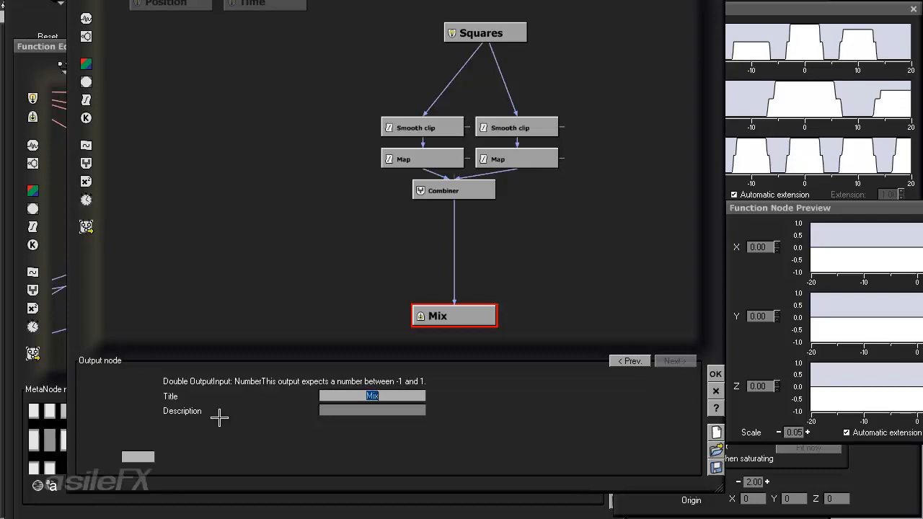
Move the Mix output aside and add a Double Output node next to it in the MetaNode graph.
{"action": "left_click", "coordinate": [507, 243]}
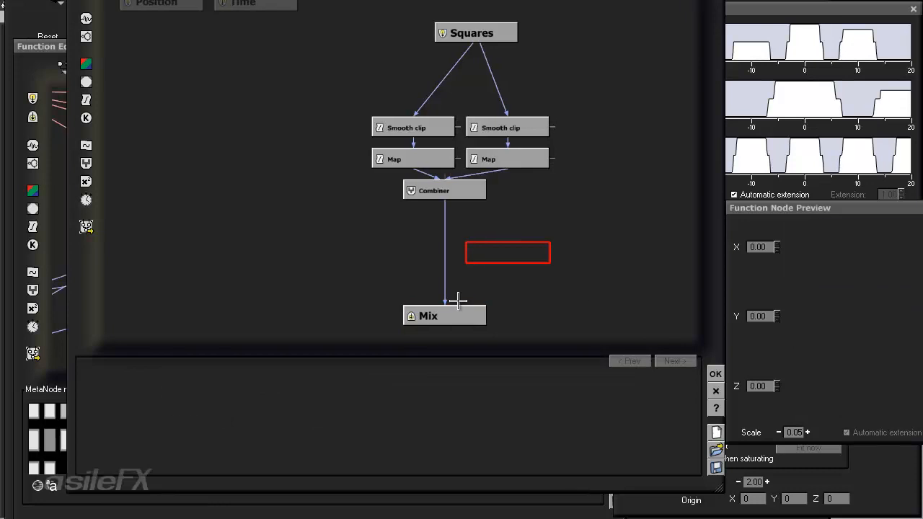
{"action": "left_click_drag", "start_coordinate": [474, 315], "coordinate": [419, 326]}
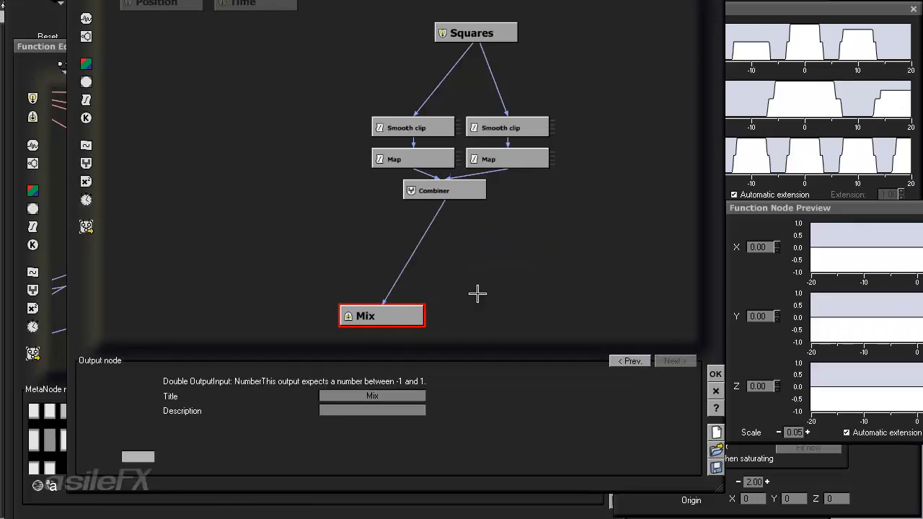
{"action": "left_click", "coordinate": [495, 274]}
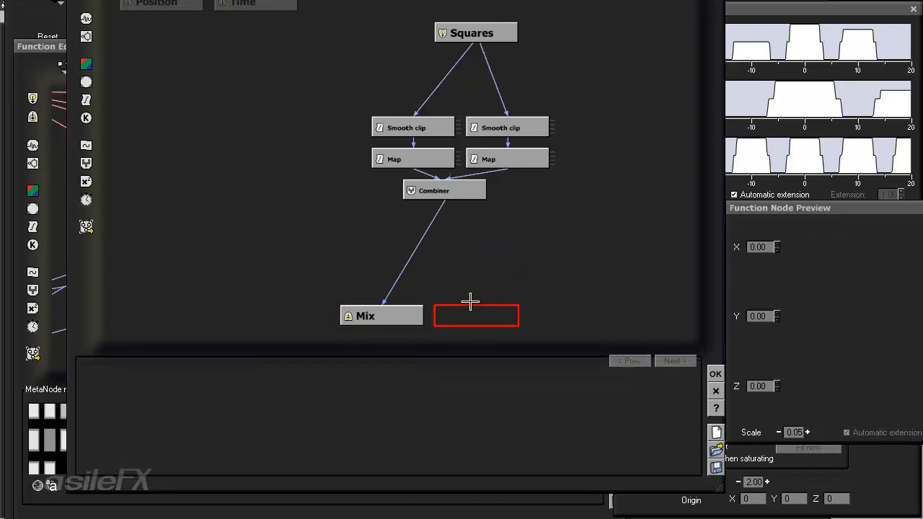
{"action": "right_click", "coordinate": [470, 302]}
{"action": "mouse_move", "coordinate": [541, 323]}
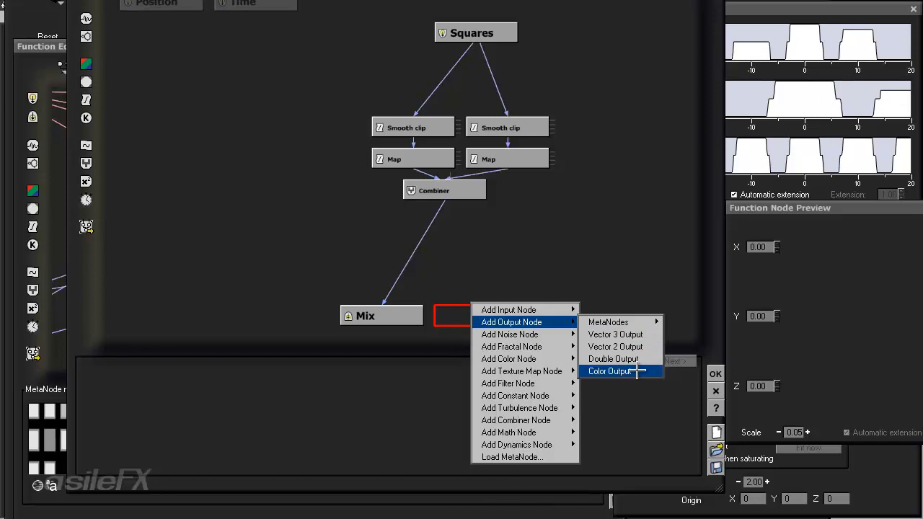
{"action": "left_click", "coordinate": [620, 359]}
Link the first branch's Map to the new Double Output and align that output below the Combiner.
{"action": "middle_click_drag", "start_coordinate": [618, 320], "coordinate": [620, 253]}
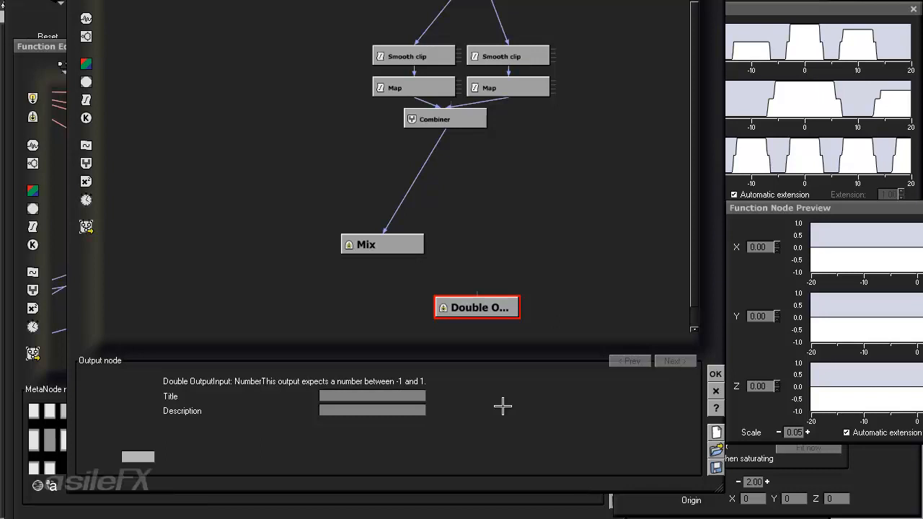
{"action": "left_click_drag", "start_coordinate": [505, 412], "coordinate": [575, 416]}
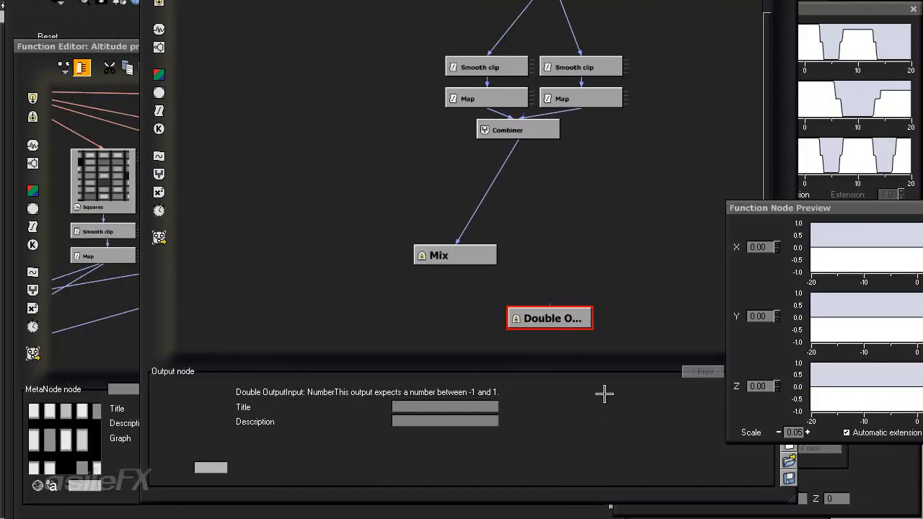
{"action": "left_click_drag", "start_coordinate": [632, 404], "coordinate": [593, 403]}
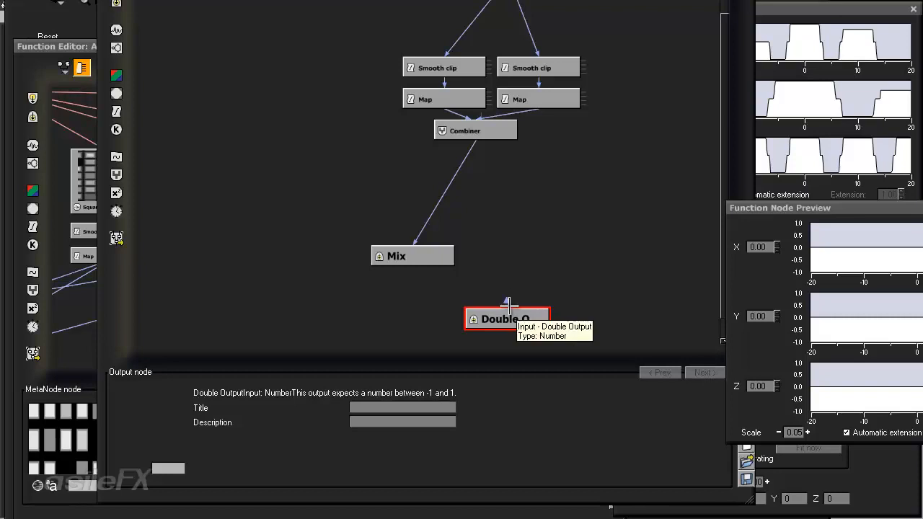
{"action": "left_click_drag", "start_coordinate": [507, 301], "coordinate": [453, 136]}
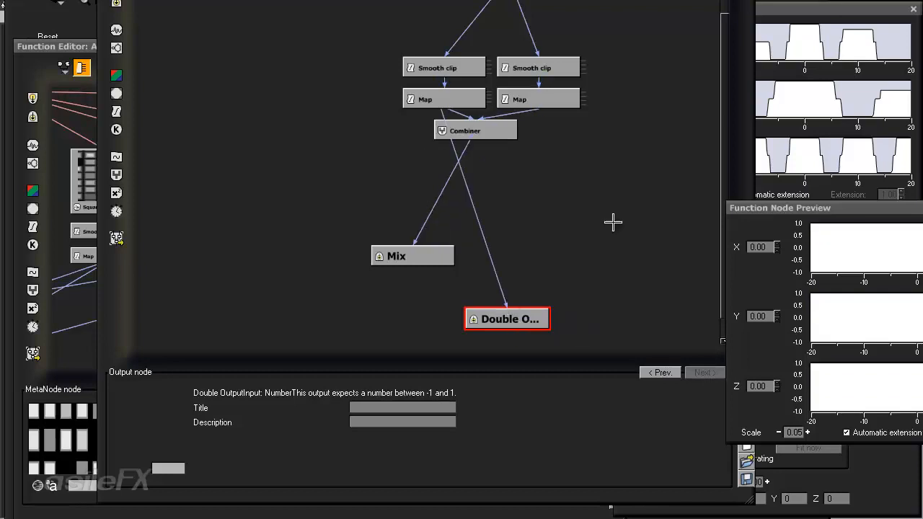
{"action": "left_click_drag", "start_coordinate": [521, 318], "coordinate": [500, 317]}
Add a second Double Output beside the first and link it to the second branch's Map.
{"action": "left_click", "coordinate": [530, 315]}
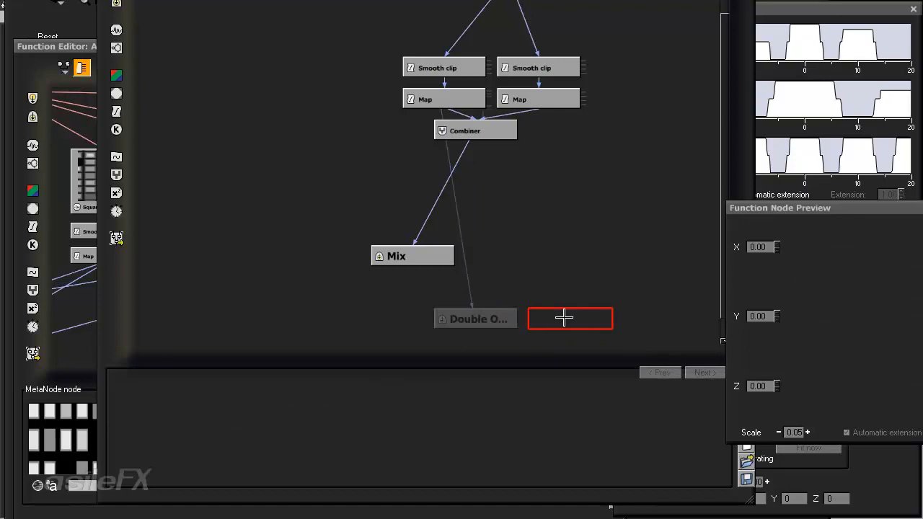
{"action": "right_click", "coordinate": [563, 318]}
{"action": "mouse_move", "coordinate": [638, 338]}
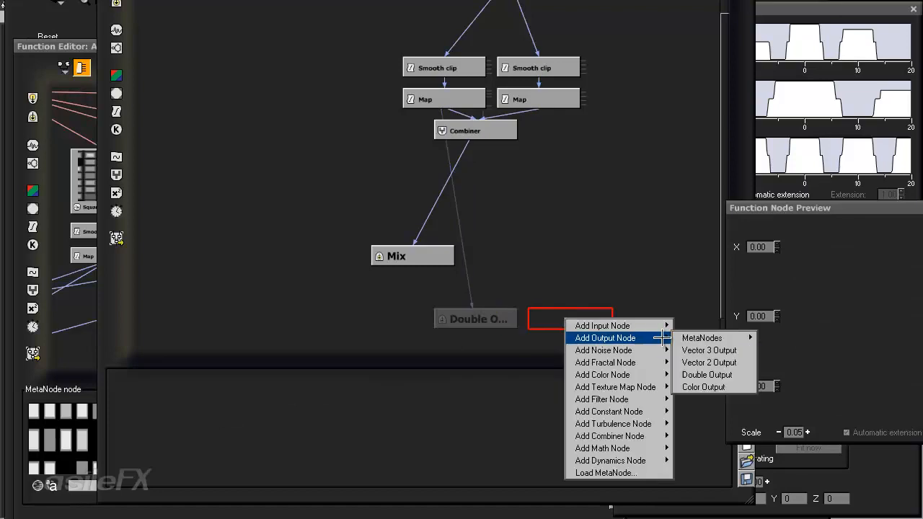
{"action": "left_click", "coordinate": [724, 375]}
{"action": "left_click_drag", "start_coordinate": [569, 303], "coordinate": [537, 99]}
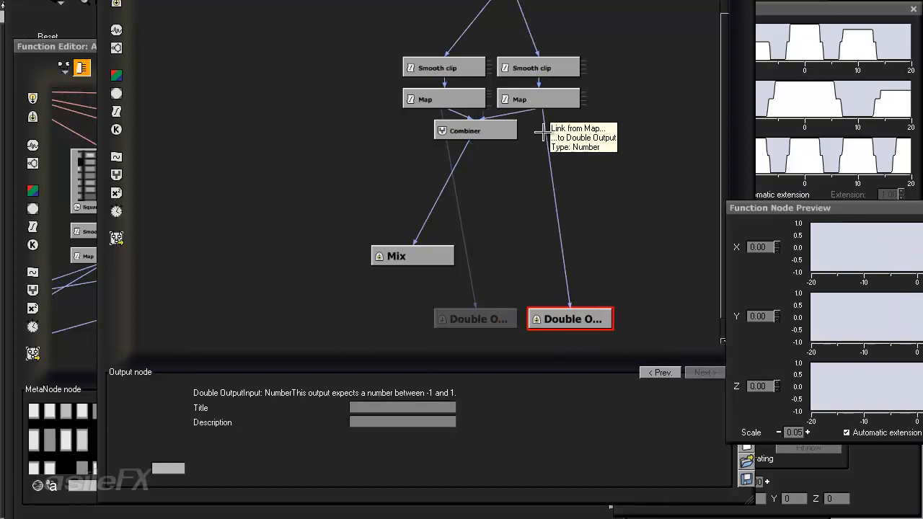
Title the Double Output fed by the first branch's Map Large.
{"action": "left_click", "coordinate": [479, 317]}
{"action": "left_click", "coordinate": [425, 408]}
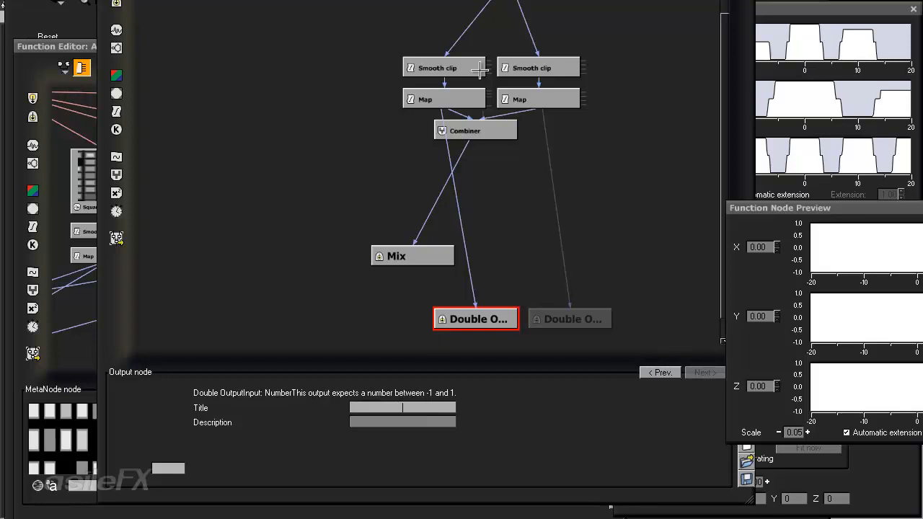
{"action": "mouse_move", "coordinate": [479, 70]}
{"action": "left_mouse_down"}
{"action": "mouse_move", "coordinate": [472, 35]}
{"action": "mouse_move", "coordinate": [469, 75]}
{"action": "left_mouse_up"}
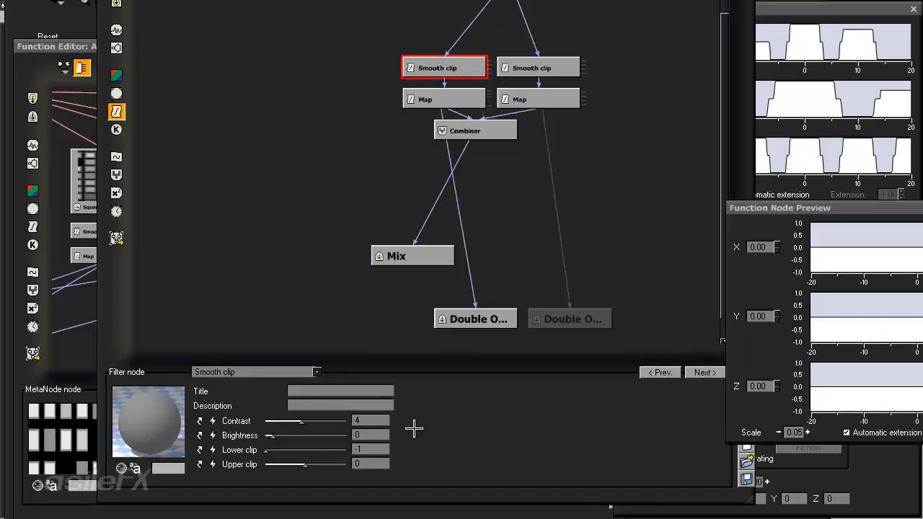
{"action": "left_click", "coordinate": [491, 321]}
{"action": "left_click", "coordinate": [403, 408]}
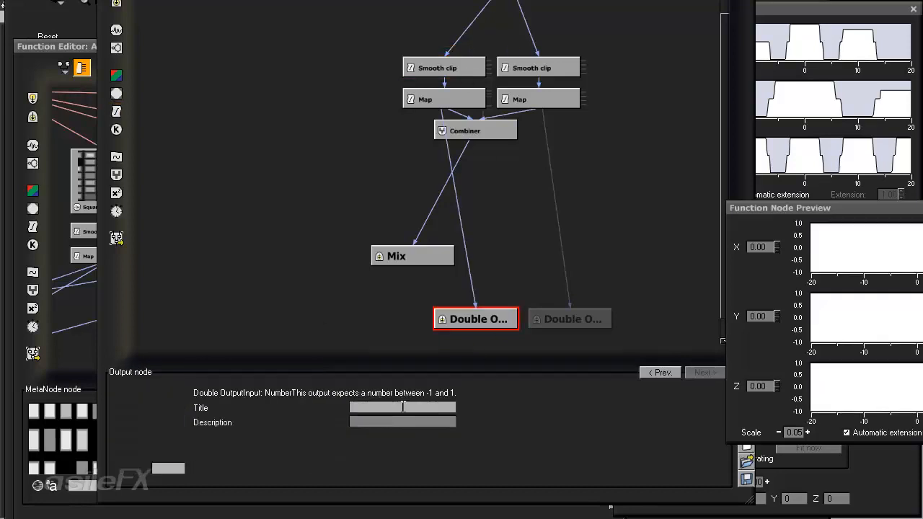
{"action": "type", "text": "Large"}
{"action": "key", "text": "Return"}
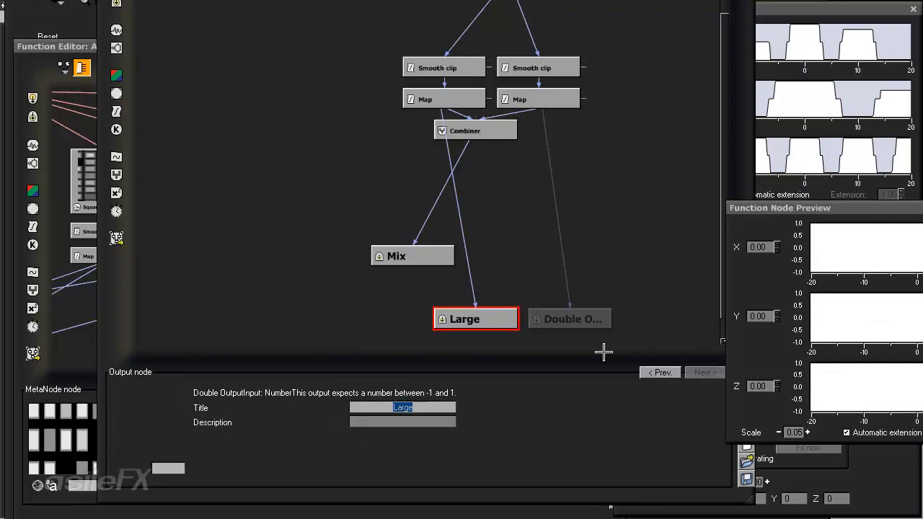
Title the Double Output fed by the second branch's Map Small and return to the main terrain graph.
{"action": "left_click", "coordinate": [598, 320]}
{"action": "left_click", "coordinate": [407, 409]}
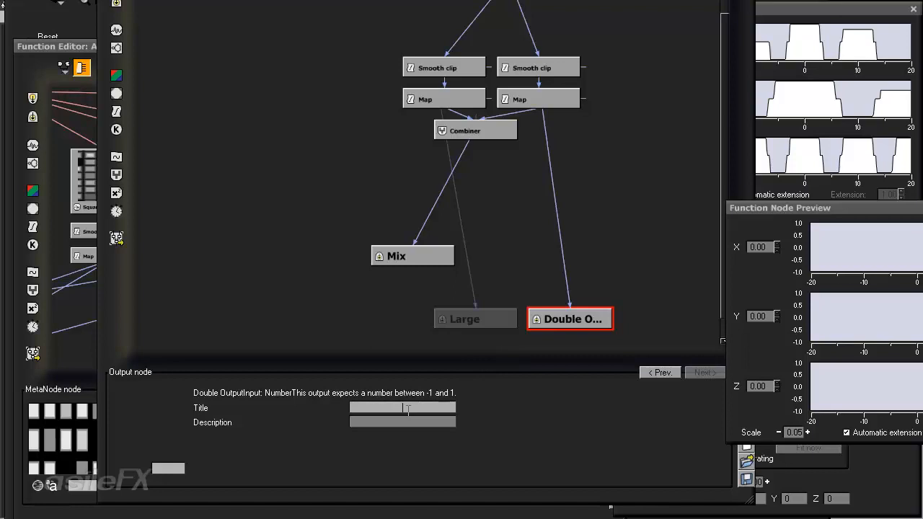
{"action": "type", "text": "Small"}
{"action": "key", "text": "Return"}
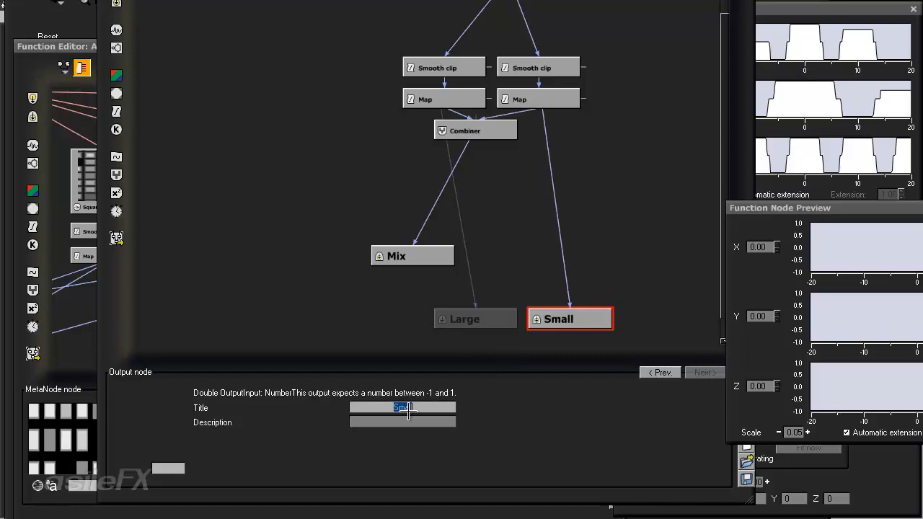
{"action": "left_click", "coordinate": [556, 189]}
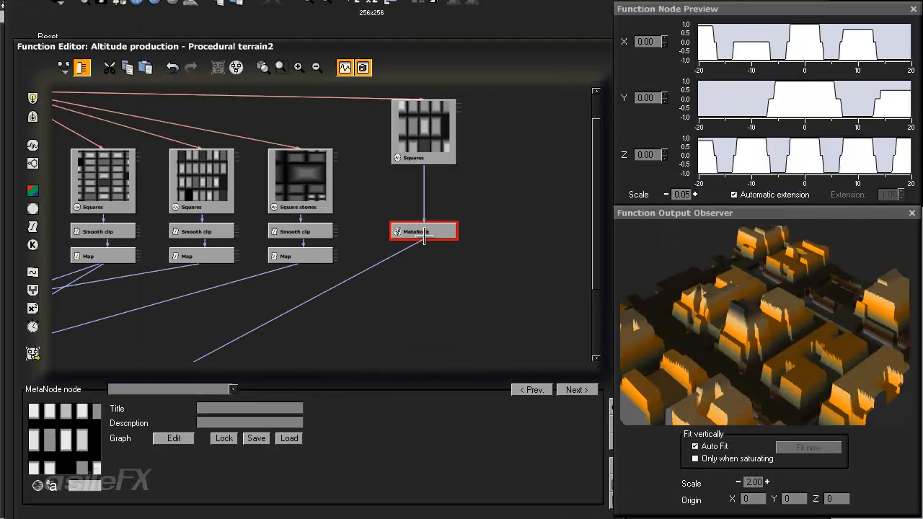
Examine the link from the MetaNode's Mix output to the Combiner's Input 2.
{"action": "mouse_move", "coordinate": [424, 238]}
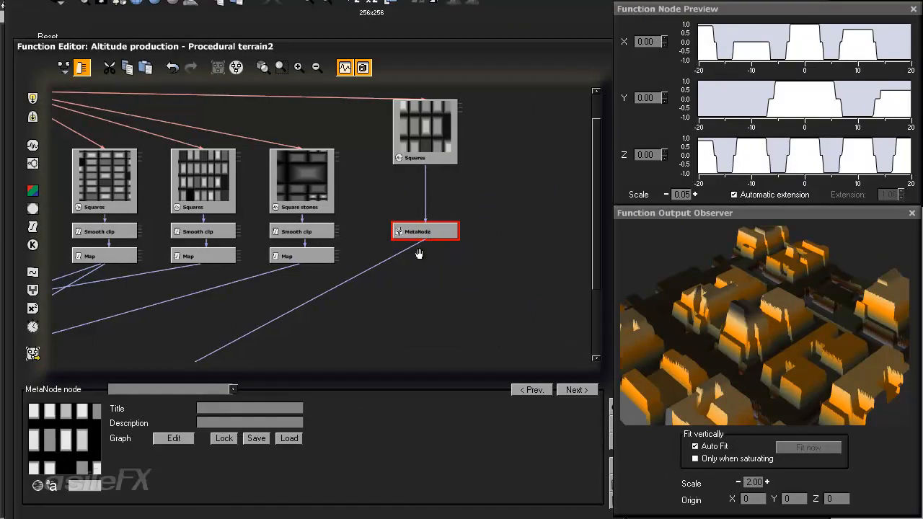
{"action": "right_click_drag", "start_coordinate": [418, 253], "coordinate": [442, 198]}
{"action": "left_click", "coordinate": [438, 200]}
{"action": "left_click", "coordinate": [433, 199]}
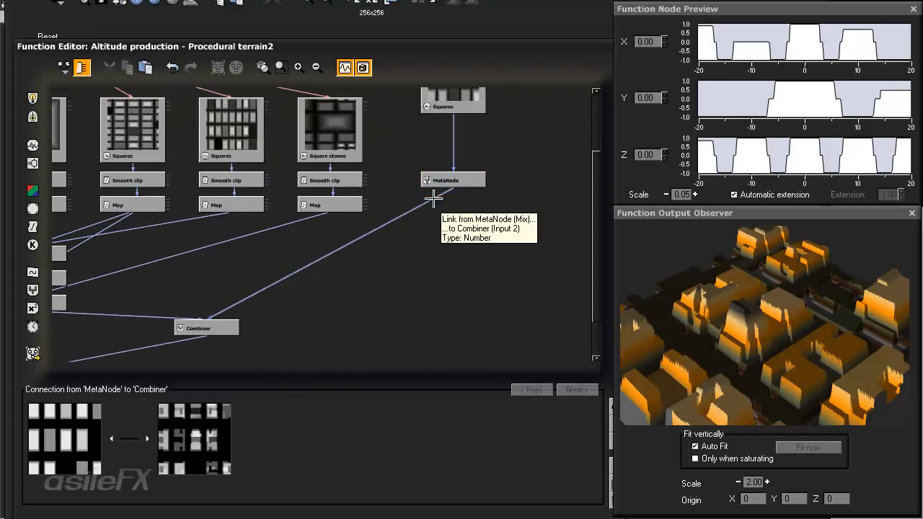
Delete the link between the MetaNode and the Combiner and reconnect the Combiner to the MetaNode's Mix output.
{"action": "key", "text": "Delete"}
{"action": "left_click_drag", "start_coordinate": [221, 328], "coordinate": [454, 180]}
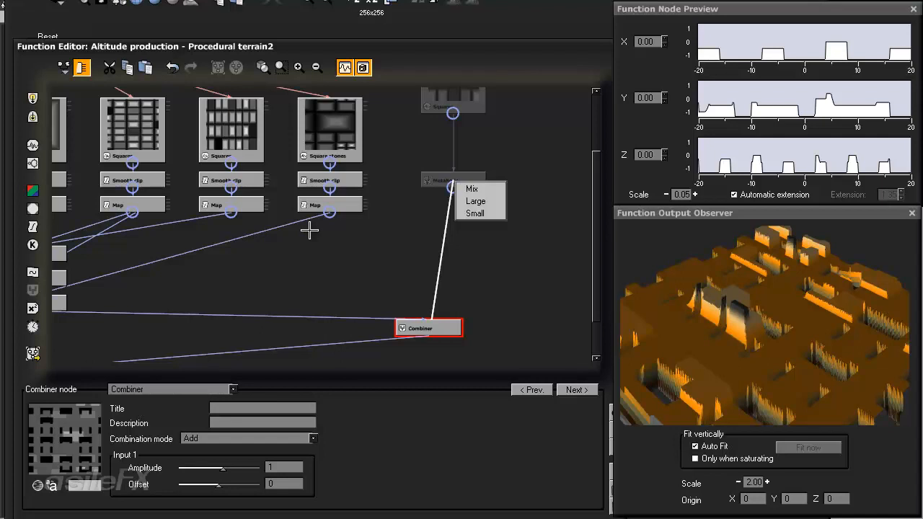
{"action": "left_click", "coordinate": [472, 189]}
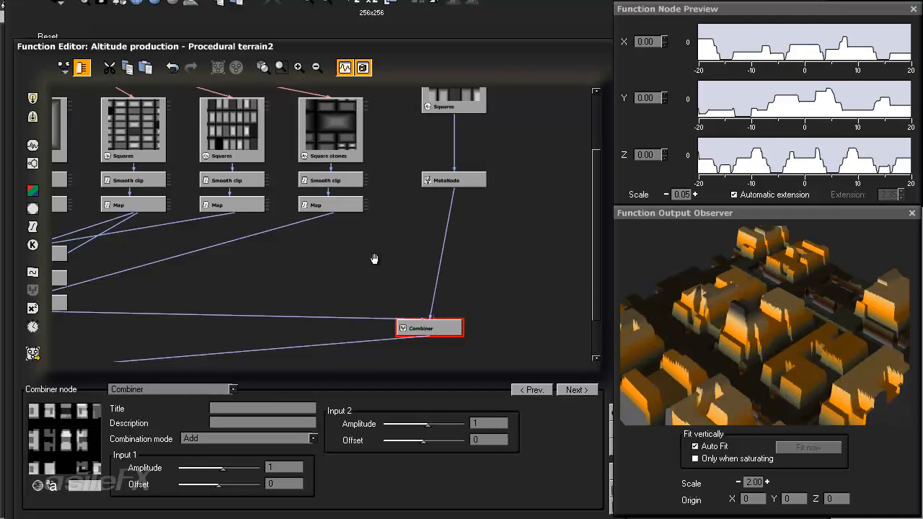
Title the MetaNode Square Filter.
{"action": "right_click_drag", "start_coordinate": [375, 258], "coordinate": [435, 269]}
{"action": "left_click", "coordinate": [523, 187]}
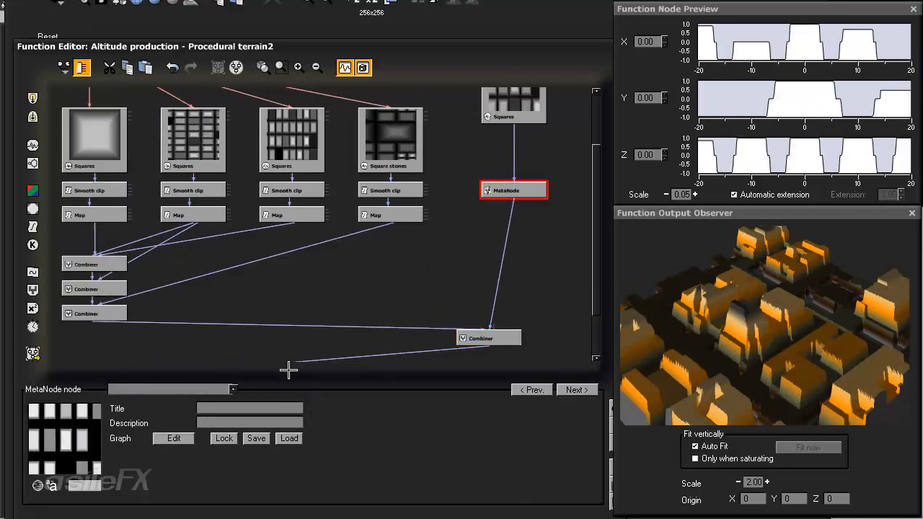
{"action": "left_click", "coordinate": [286, 407]}
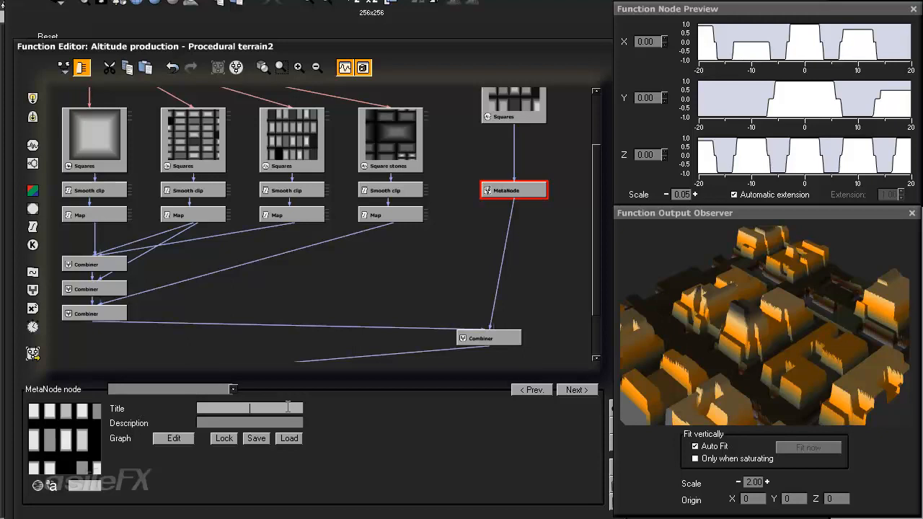
{"action": "type", "text": "Square Filter"}
{"action": "left_click", "coordinate": [531, 242]}
Place the Square Filter node directly beneath its Squares node, accept the function and terrain edits, and return to the scene.
{"action": "middle_click_drag", "start_coordinate": [506, 273], "coordinate": [466, 263]}
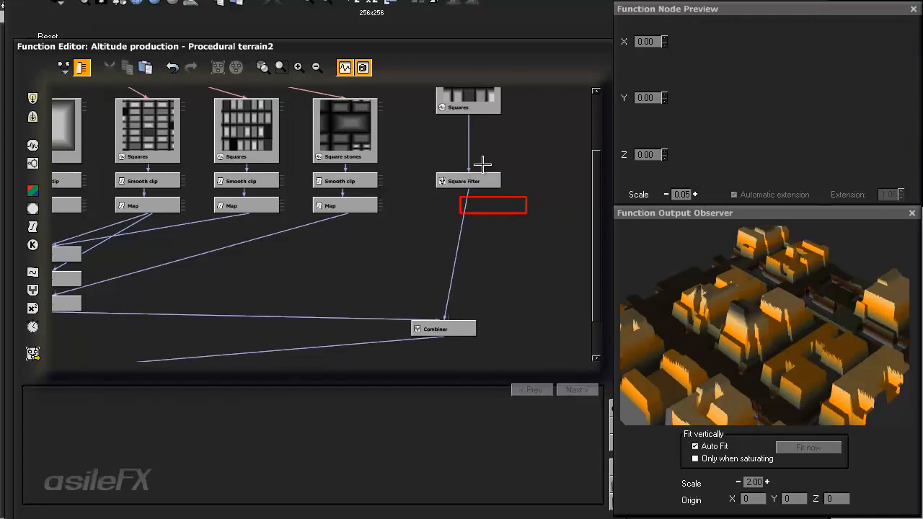
{"action": "left_click_drag", "start_coordinate": [482, 186], "coordinate": [487, 143]}
{"action": "middle_click_drag", "start_coordinate": [503, 193], "coordinate": [495, 281]}
{"action": "left_click_drag", "start_coordinate": [517, 274], "coordinate": [462, 222]}
{"action": "middle_click_drag", "start_coordinate": [492, 279], "coordinate": [519, 203]}
{"action": "left_click", "coordinate": [527, 281]}
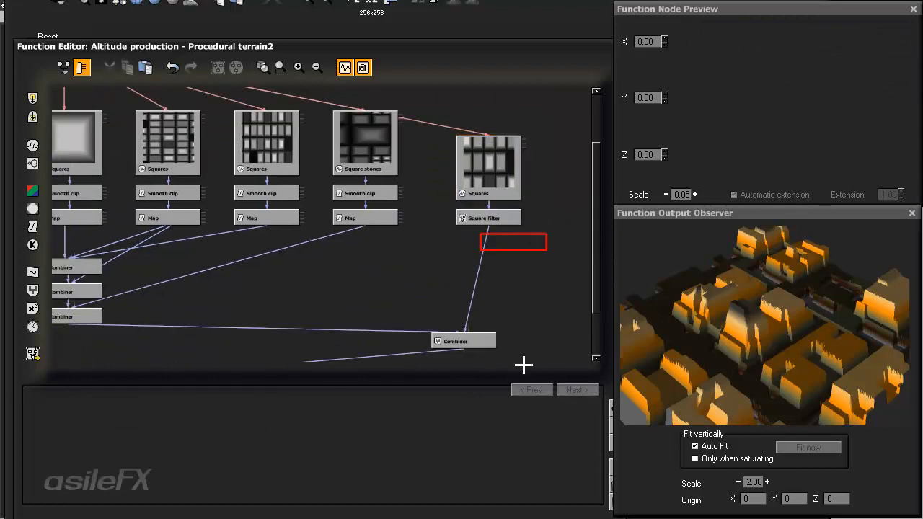
{"action": "left_click_drag", "start_coordinate": [562, 427], "coordinate": [538, 424]}
{"action": "left_click", "coordinate": [591, 408]}
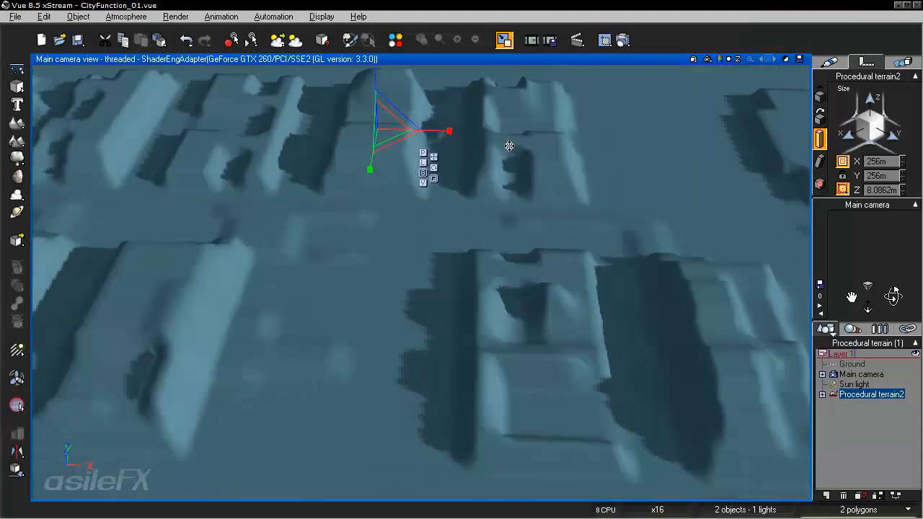
Stretch the procedural terrain vertically to about 15.57 m and save the scene as CityFunction_02.vue.
{"action": "right_click_drag", "start_coordinate": [512, 214], "coordinate": [484, 151]}
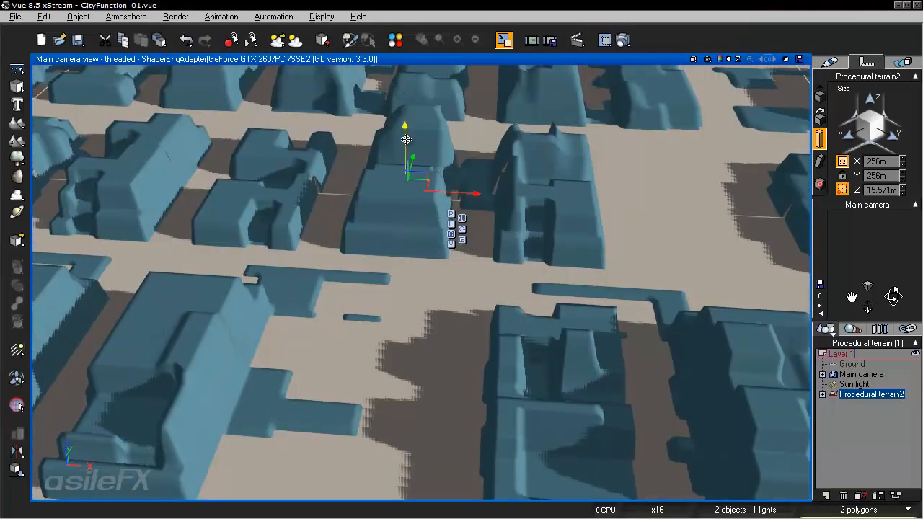
{"action": "left_click_drag", "start_coordinate": [403, 134], "coordinate": [410, 109]}
{"action": "right_click_drag", "start_coordinate": [414, 150], "coordinate": [431, 268]}
{"action": "left_click", "coordinate": [839, 418]}
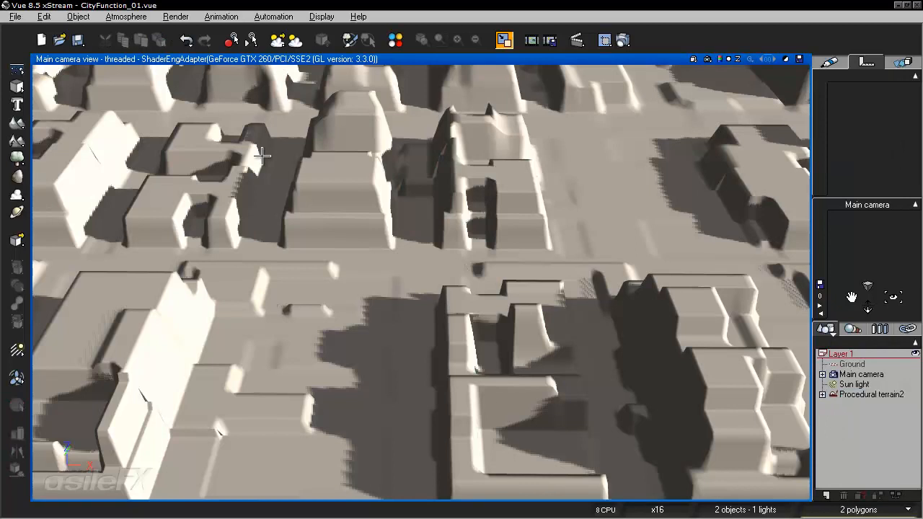
{"action": "key", "text": "ctrl+s"}
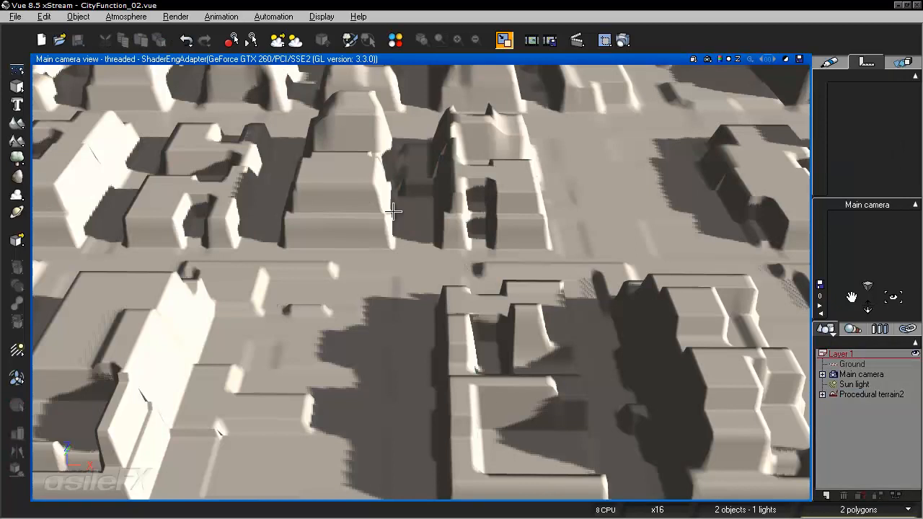
Reopen the procedural terrain's altitude production function for editing.
{"action": "left_click", "coordinate": [472, 220]}
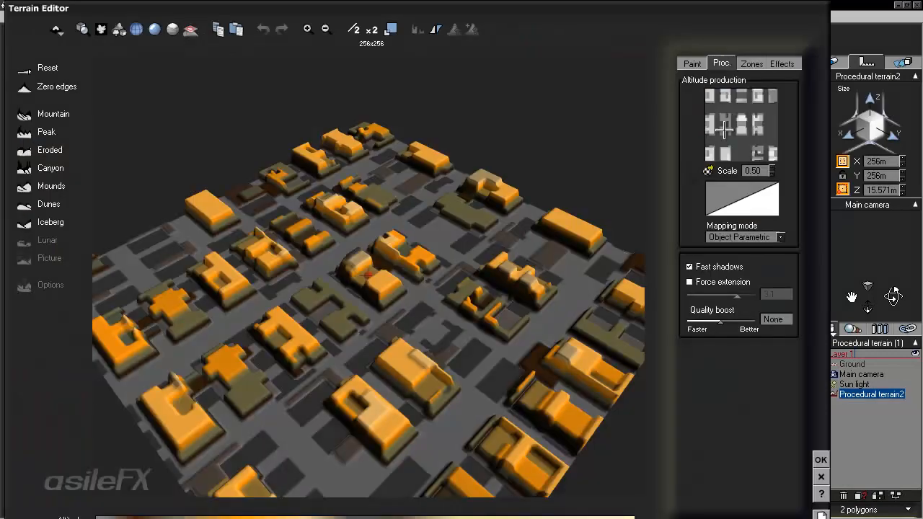
{"action": "double_click", "coordinate": [756, 131]}
{"action": "middle_click_drag", "start_coordinate": [445, 307], "coordinate": [473, 238]}
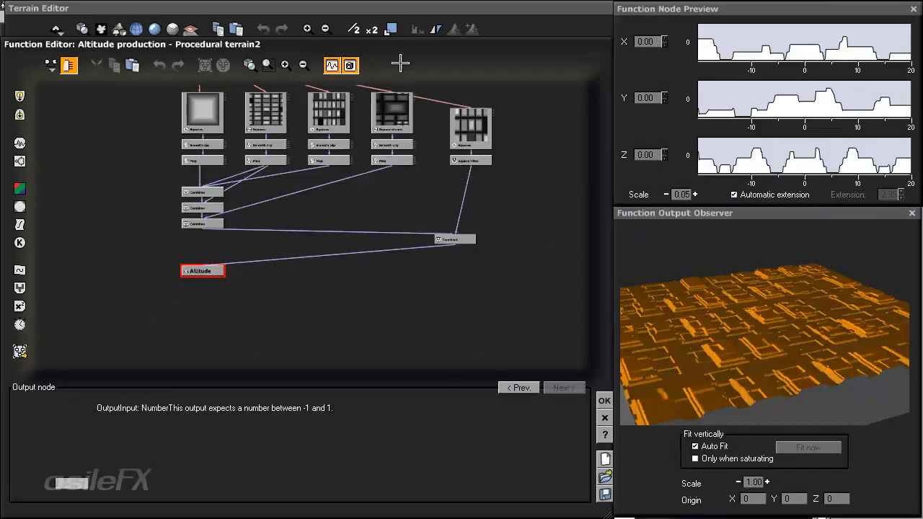
{"action": "left_click", "coordinate": [727, 459]}
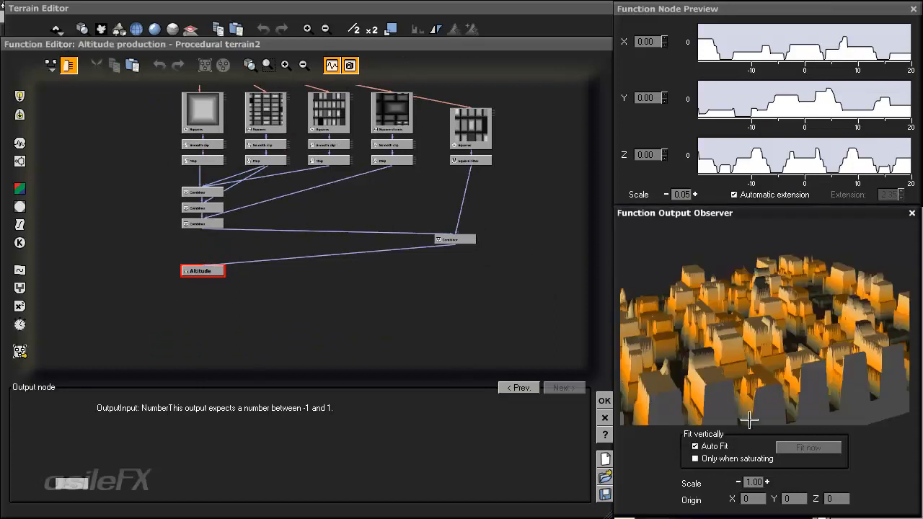
{"action": "left_click", "coordinate": [286, 65]}
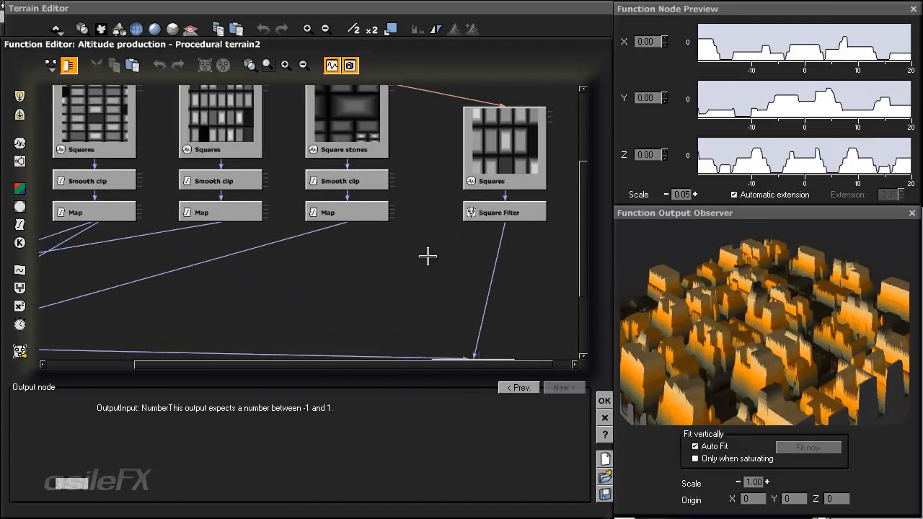
Duplicate the Square Filter MetaNode and delete the link feeding the copy from the original.
{"action": "mouse_move", "coordinate": [519, 216]}
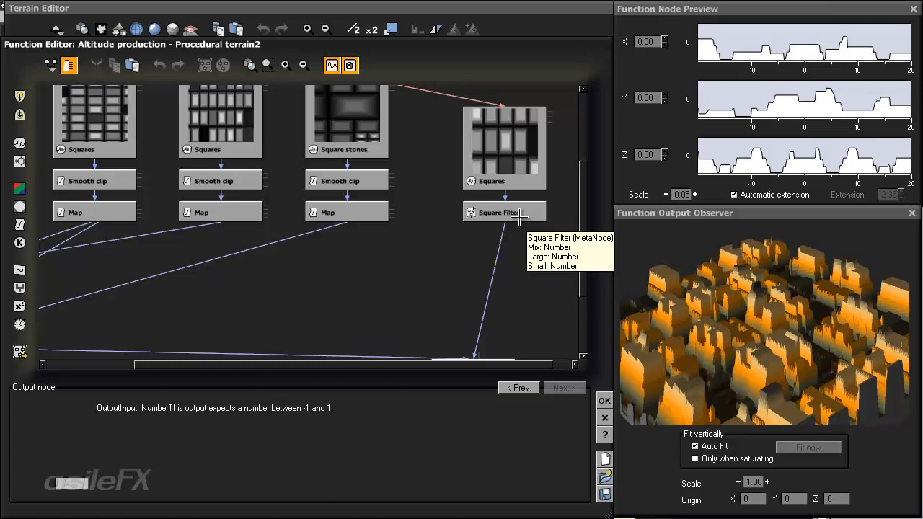
{"action": "left_click", "coordinate": [519, 214]}
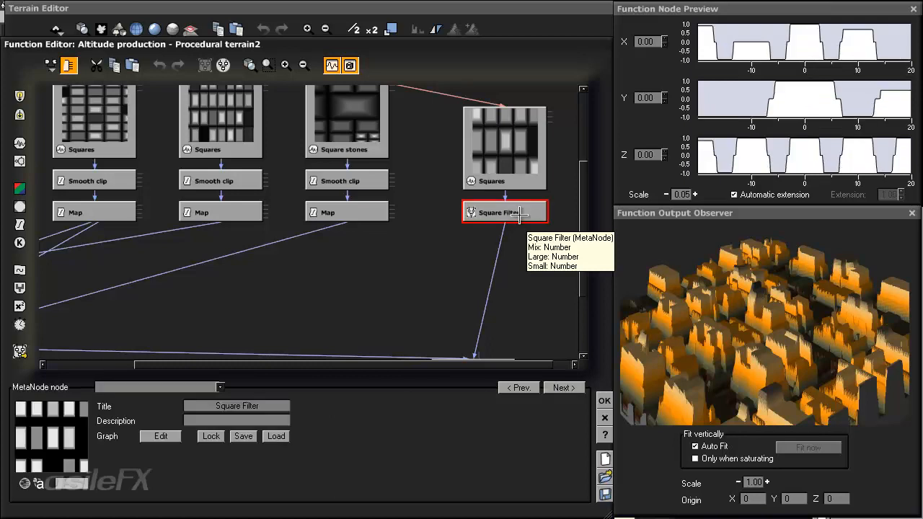
{"action": "left_click", "coordinate": [313, 232]}
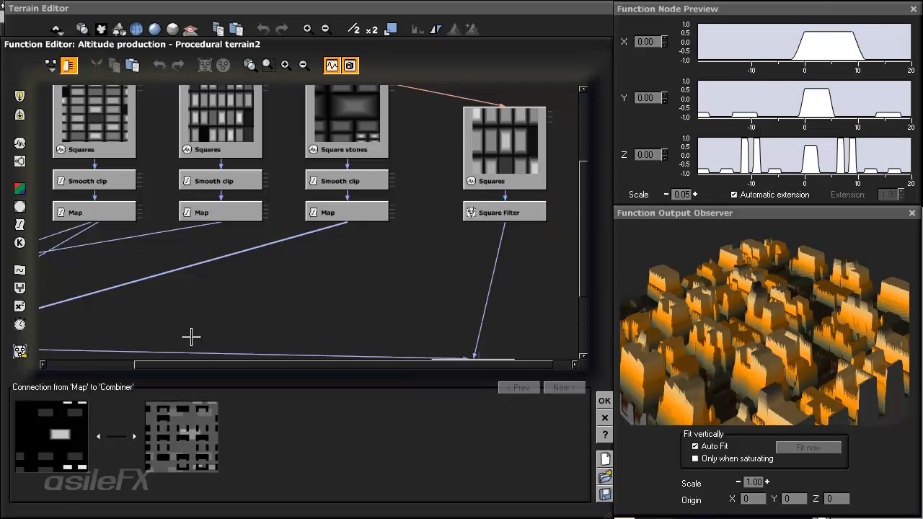
{"action": "left_click", "coordinate": [506, 209]}
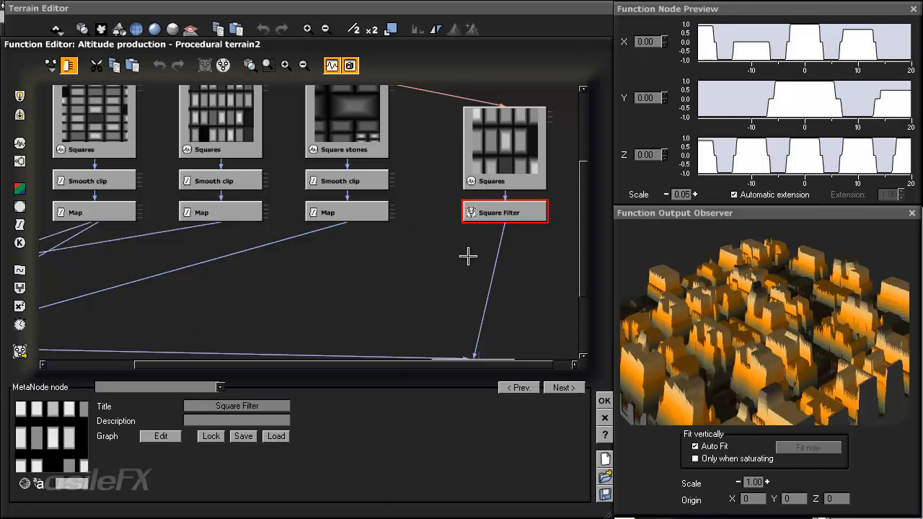
{"action": "key", "text": "ctrl+v"}
{"action": "left_click", "coordinate": [381, 254]}
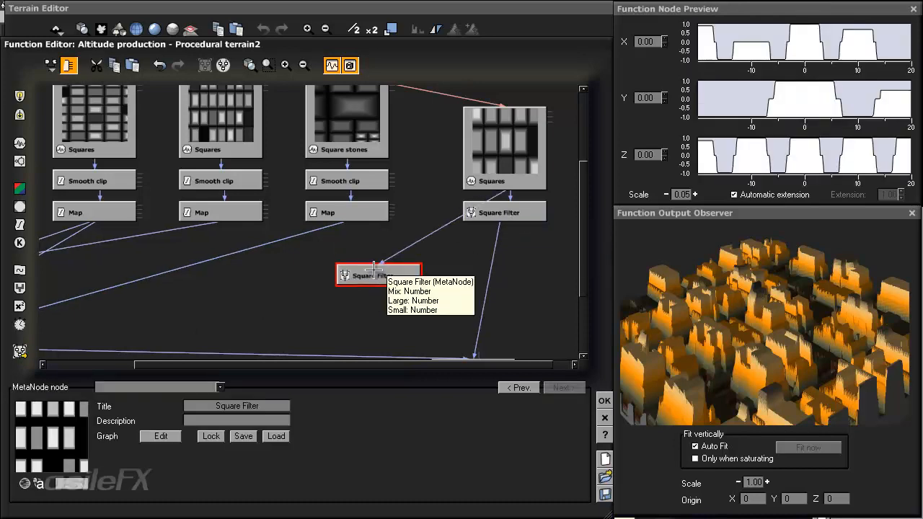
{"action": "key", "text": "ctrl+v"}
{"action": "key", "text": "Delete"}
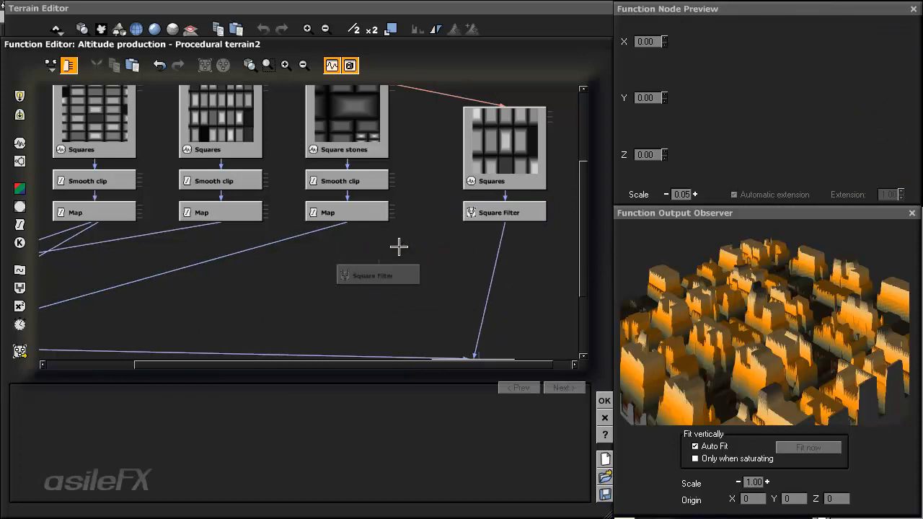
Link Square stones to the Square Filter copy and feed the copy's Mix output to the Combiner in place of the old Map.
{"action": "left_click_drag", "start_coordinate": [378, 261], "coordinate": [346, 151]}
{"action": "left_click_drag", "start_coordinate": [382, 279], "coordinate": [402, 240]}
{"action": "left_click_drag", "start_coordinate": [341, 223], "coordinate": [432, 249]}
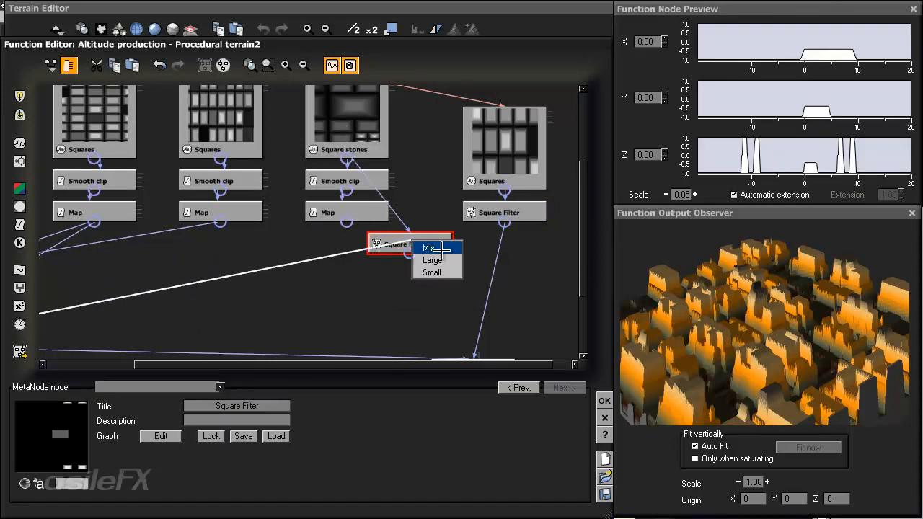
{"action": "left_click", "coordinate": [437, 248]}
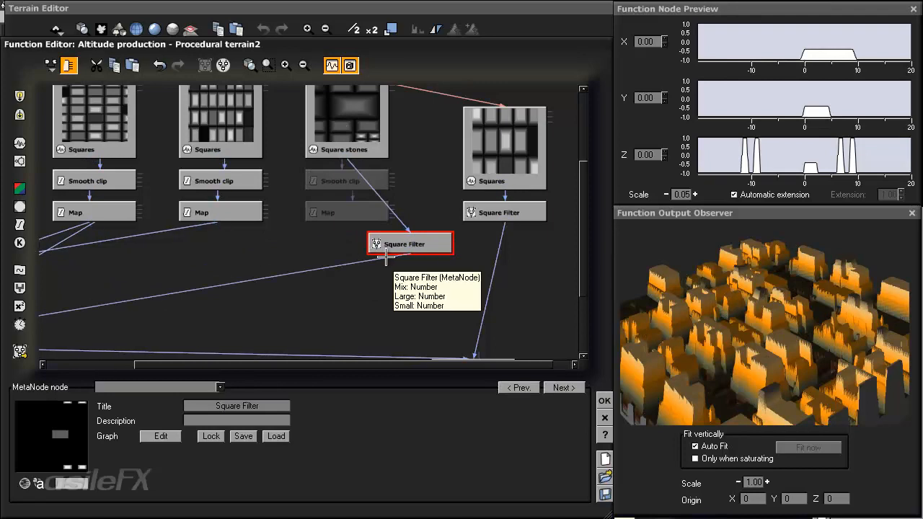
Move the Square Filter copy clear and delete the disconnected Smooth clip and Map nodes under Square stones.
{"action": "double_click", "coordinate": [385, 254]}
{"action": "left_click", "coordinate": [680, 479]}
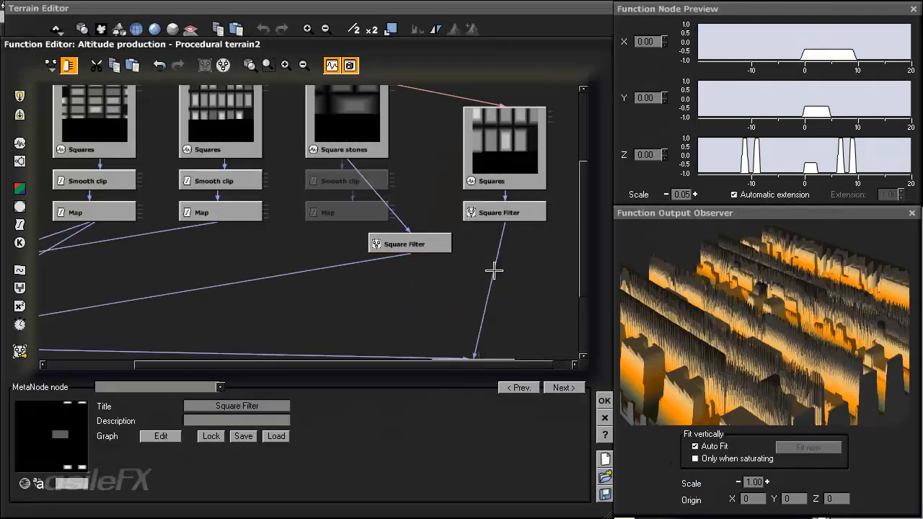
{"action": "mouse_move", "coordinate": [402, 256]}
{"action": "left_mouse_down"}
{"action": "mouse_move", "coordinate": [341, 217]}
{"action": "mouse_move", "coordinate": [346, 231]}
{"action": "mouse_move", "coordinate": [411, 252]}
{"action": "left_mouse_up"}
{"action": "left_click", "coordinate": [435, 266]}
{"action": "middle_click_drag", "start_coordinate": [374, 280], "coordinate": [419, 329]}
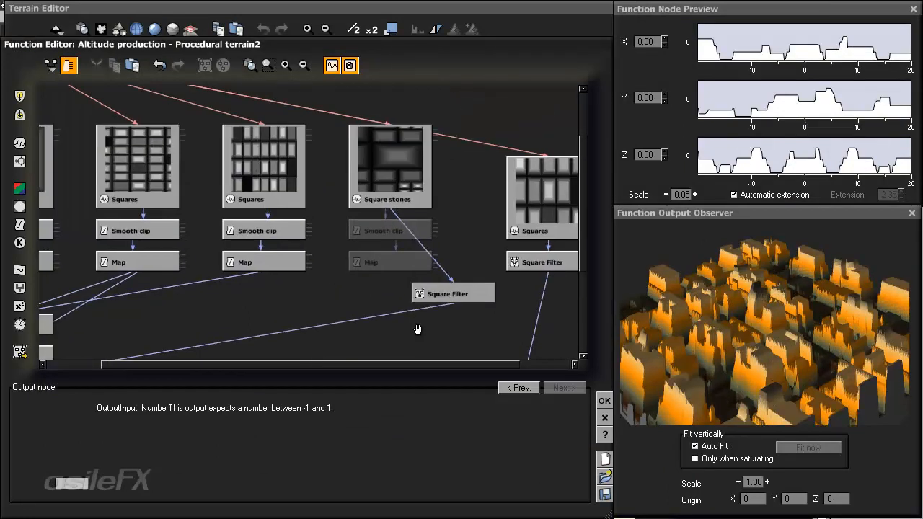
{"action": "left_click_drag", "start_coordinate": [464, 300], "coordinate": [371, 333]}
{"action": "left_click_drag", "start_coordinate": [438, 290], "coordinate": [347, 215]}
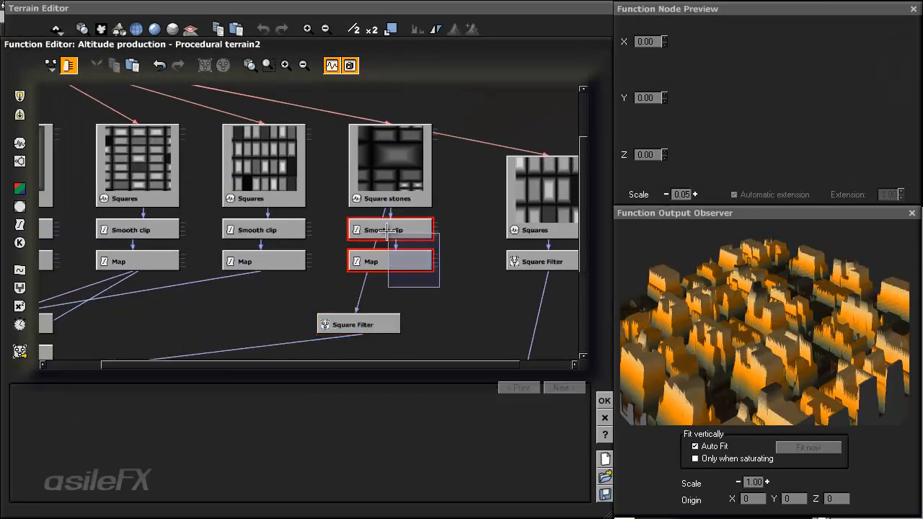
{"action": "key", "text": "Delete"}
Position the Square Filter copy directly beneath the Square stones node.
{"action": "left_click", "coordinate": [375, 324]}
{"action": "left_click_drag", "start_coordinate": [375, 324], "coordinate": [406, 261]}
{"action": "middle_click_drag", "start_coordinate": [420, 279], "coordinate": [502, 240]}
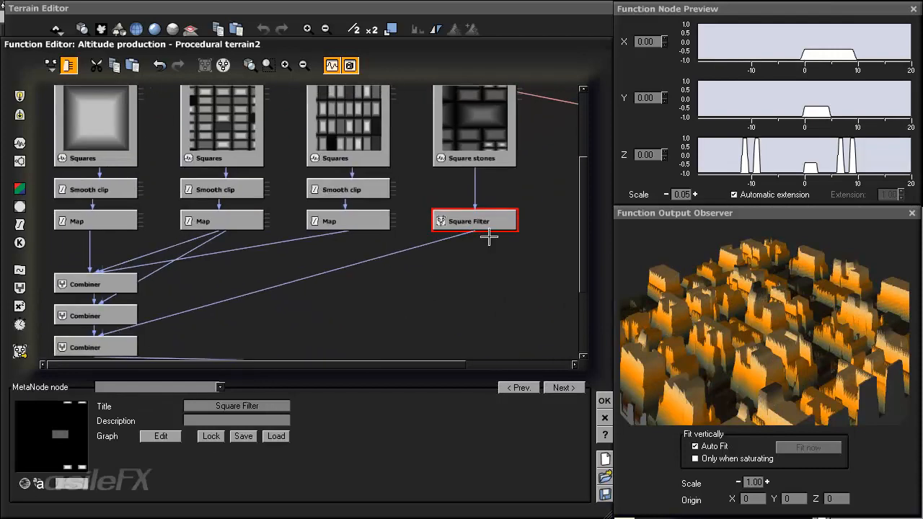
{"action": "left_click", "coordinate": [424, 286]}
Save the Square Filter MetaNode in the Filter folder with the file name Square Filter, entering v.1 as its description.
{"action": "left_click", "coordinate": [469, 226]}
{"action": "left_click", "coordinate": [244, 437]}
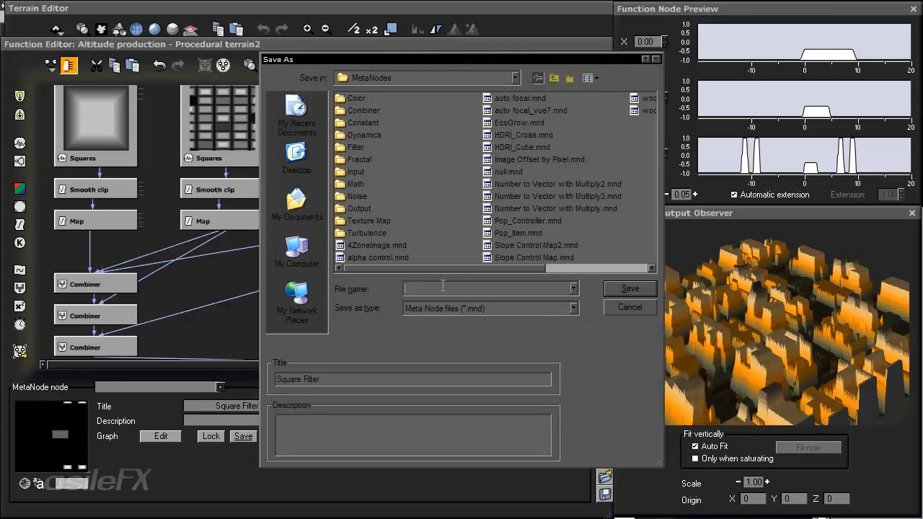
{"action": "left_click_drag", "start_coordinate": [334, 377], "coordinate": [278, 380]}
{"action": "key", "text": "ctrl+c"}
{"action": "left_click", "coordinate": [417, 289]}
{"action": "key", "text": "ctrl+v"}
{"action": "left_click", "coordinate": [323, 424]}
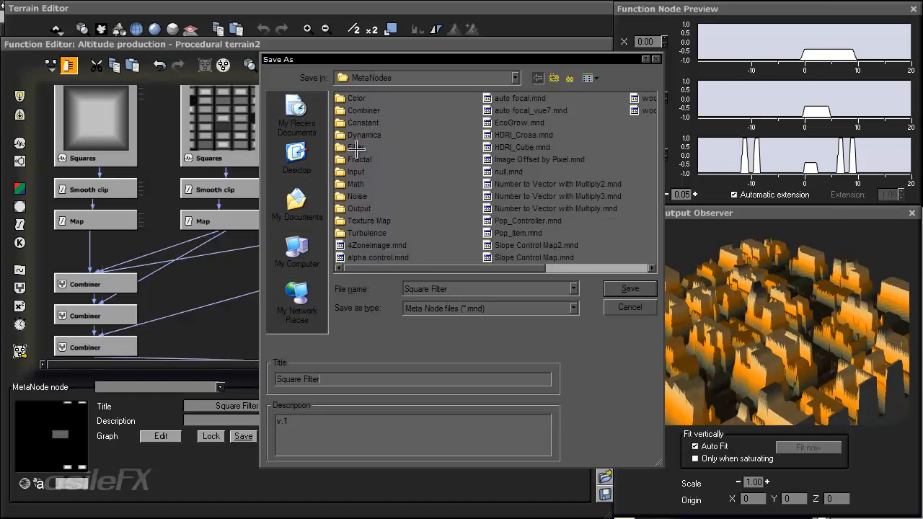
{"action": "double_click", "coordinate": [357, 147]}
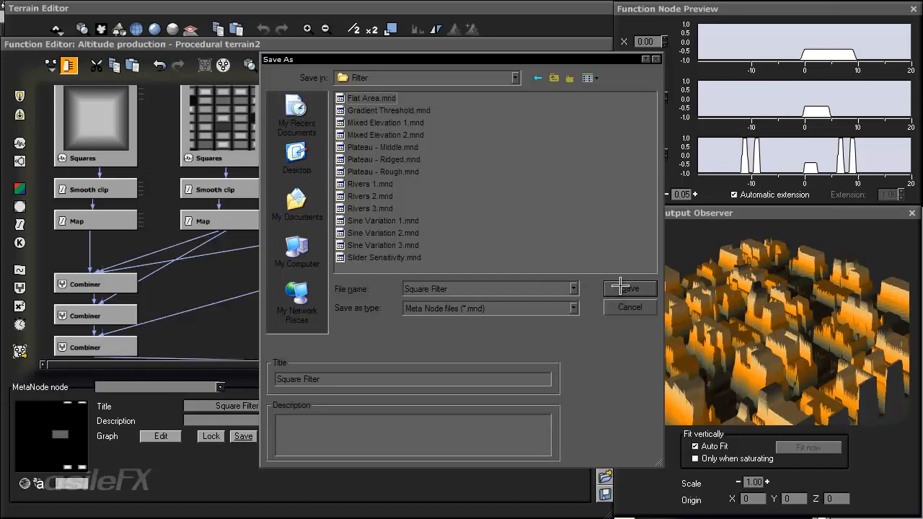
{"action": "left_click", "coordinate": [621, 287]}
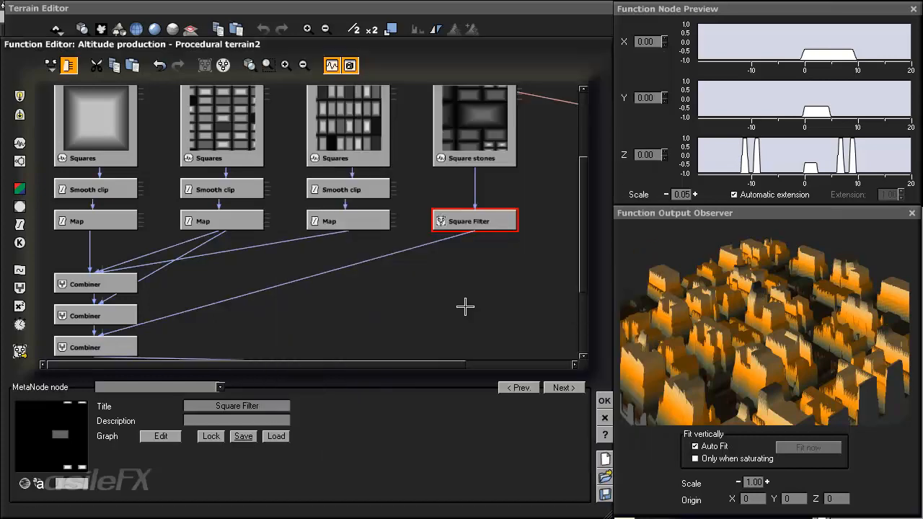
Look for the saved Square Filter among the filter MetaNodes available for adding, without adding a node.
{"action": "right_click", "coordinate": [458, 267]}
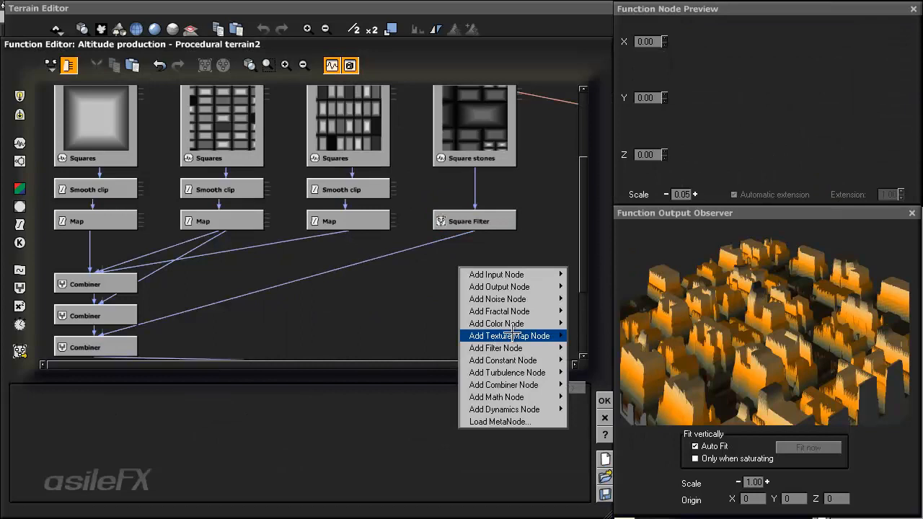
{"action": "mouse_move", "coordinate": [519, 348]}
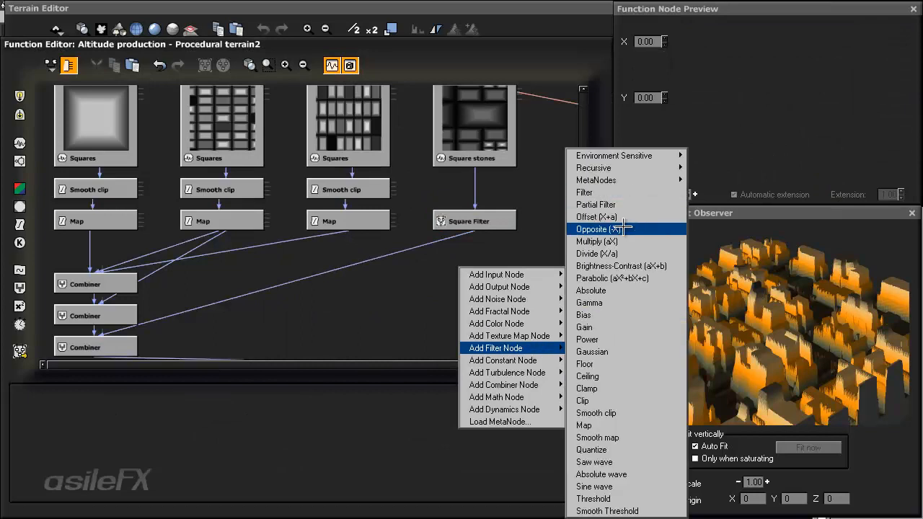
{"action": "mouse_move", "coordinate": [637, 179]}
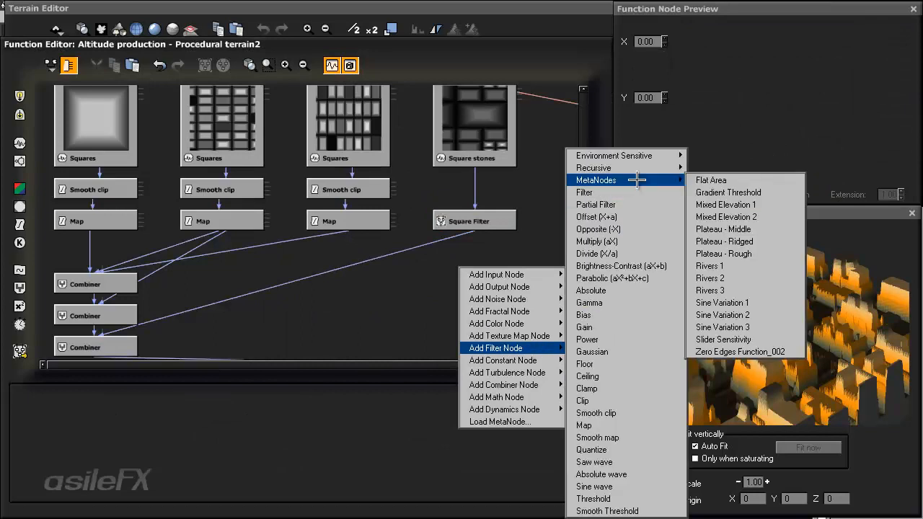
{"action": "left_click", "coordinate": [688, 175]}
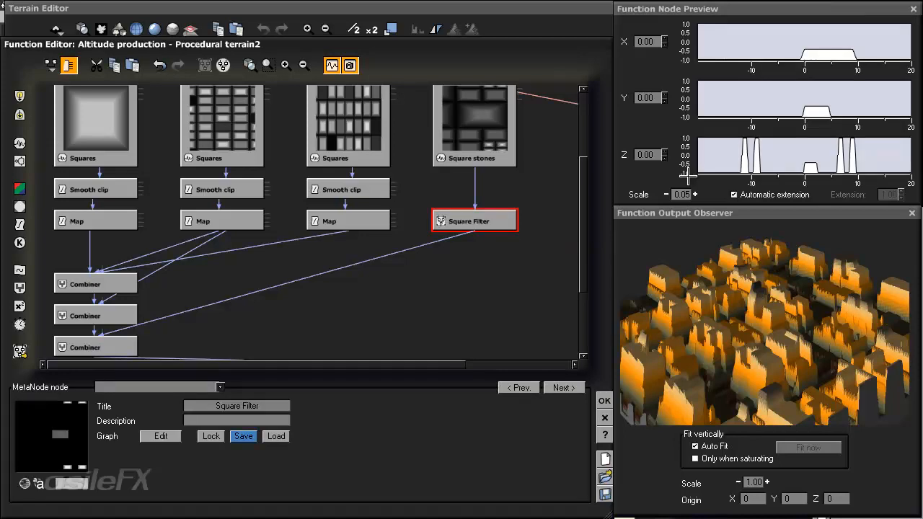
Save the MetaNode in the Filter folder as Square Filter with description v.1, and add a new Square Filter from the filter MetaNodes.
{"action": "left_click", "coordinate": [243, 437]}
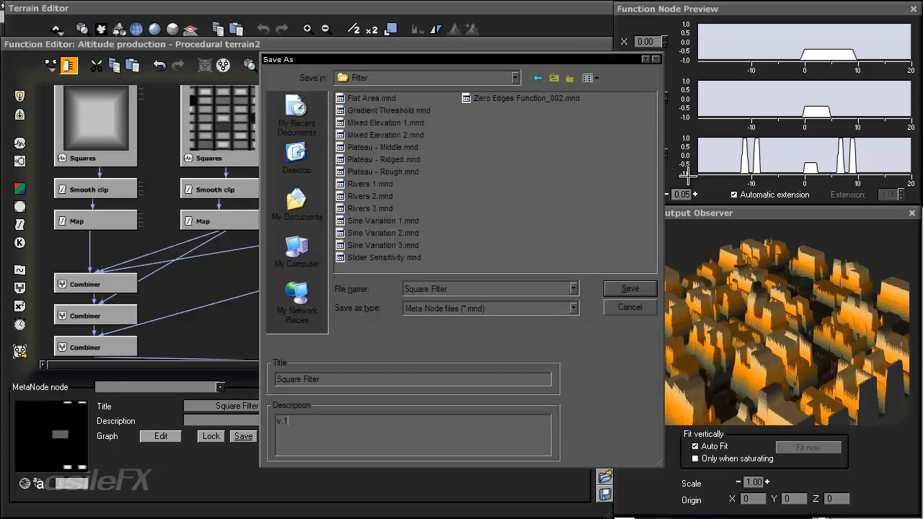
{"action": "left_click", "coordinate": [630, 289]}
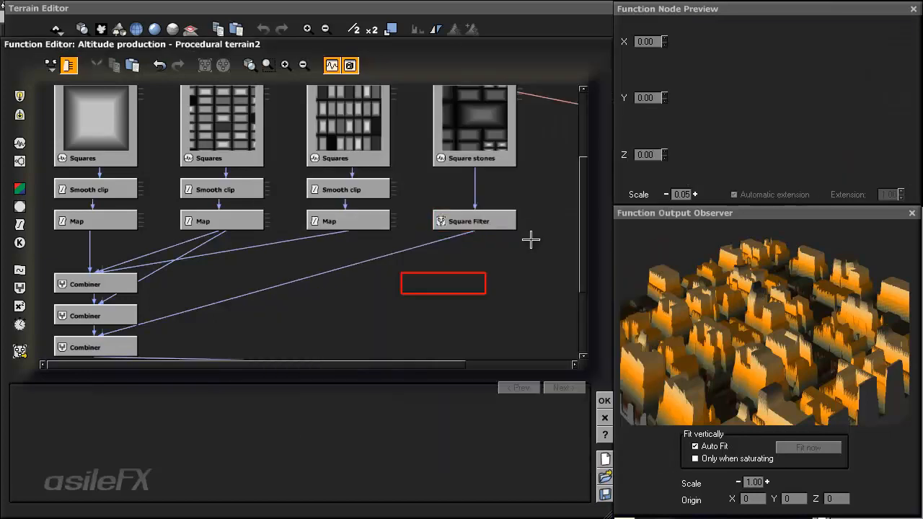
{"action": "right_click", "coordinate": [440, 286]}
{"action": "mouse_move", "coordinate": [478, 366]}
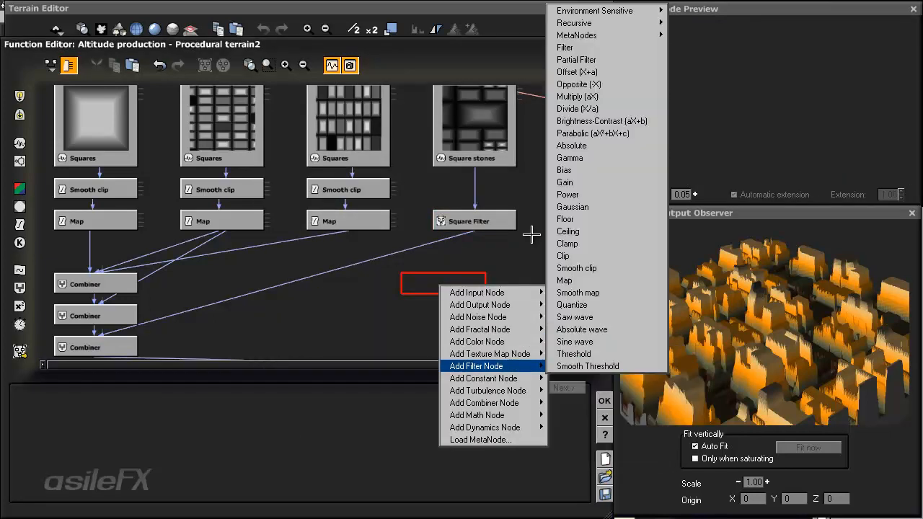
{"action": "mouse_move", "coordinate": [577, 35]}
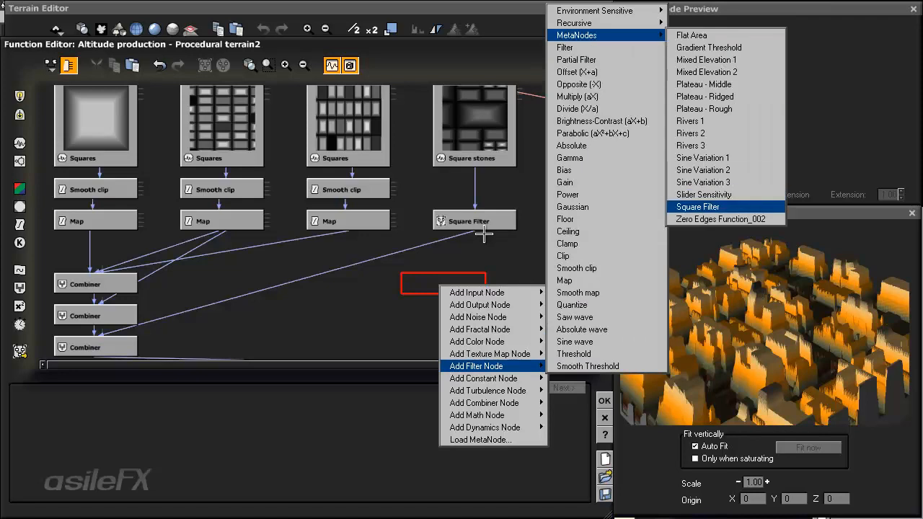
{"action": "left_click", "coordinate": [697, 207]}
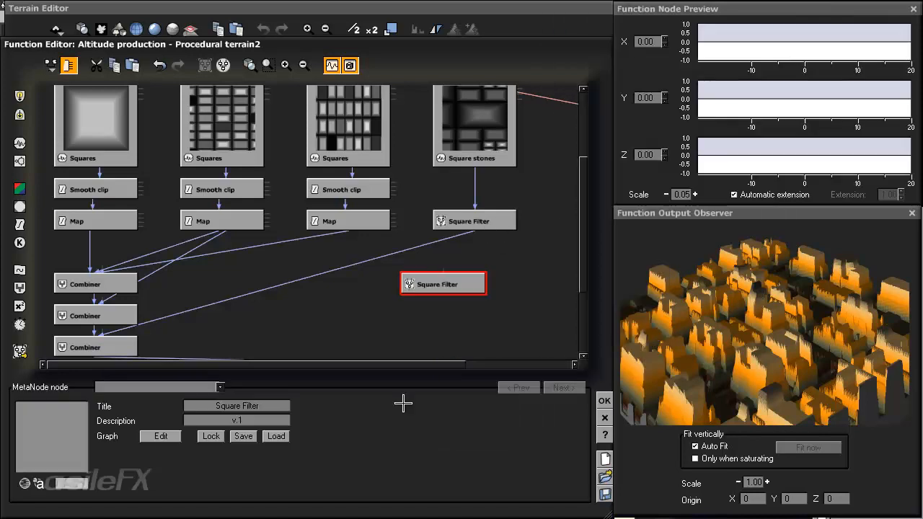
Replace the Smooth clip and Map under the third Squares node with the new Square Filter, feeding its Large output into the first Combiner.
{"action": "key", "text": "ctrl+x"}
{"action": "key", "text": "ctrl+v"}
{"action": "left_click_drag", "start_coordinate": [380, 284], "coordinate": [315, 284]}
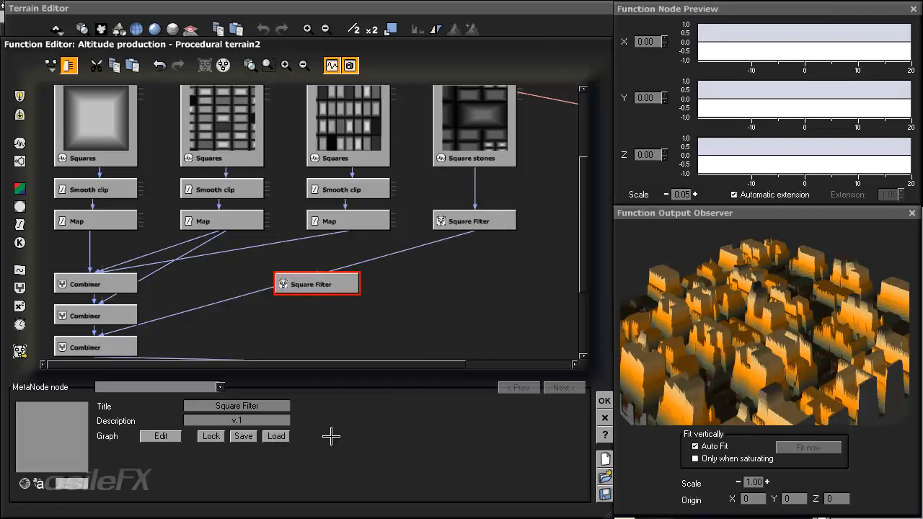
{"action": "mouse_move", "coordinate": [288, 288]}
{"action": "middle_mouse_down"}
{"action": "mouse_move", "coordinate": [19, 323]}
{"action": "mouse_move", "coordinate": [298, 288]}
{"action": "middle_mouse_up"}
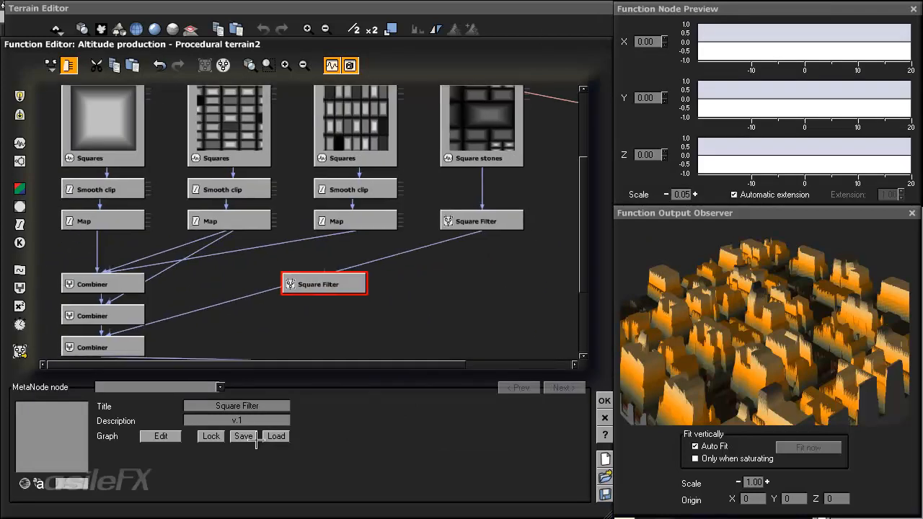
{"action": "left_click_drag", "start_coordinate": [349, 232], "coordinate": [333, 281]}
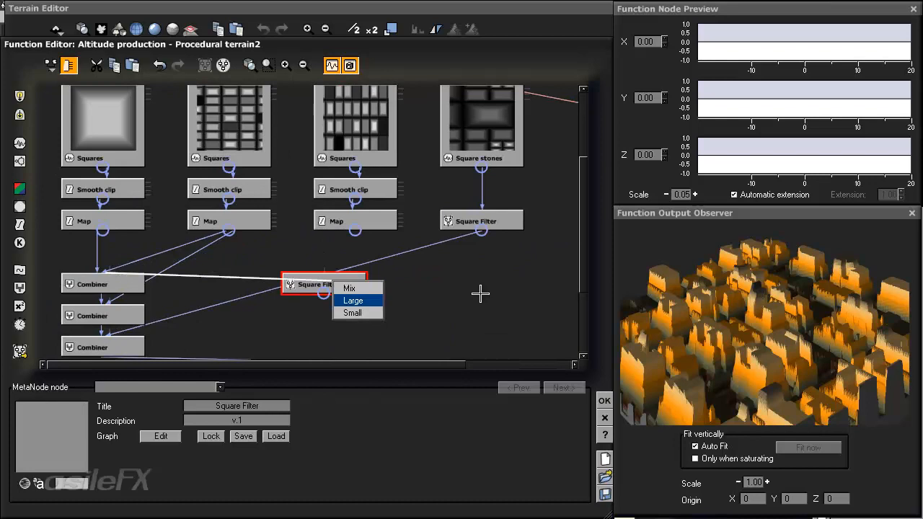
{"action": "left_click", "coordinate": [353, 300]}
{"action": "left_click_drag", "start_coordinate": [321, 242], "coordinate": [355, 166]}
{"action": "left_click_drag", "start_coordinate": [405, 235], "coordinate": [381, 192]}
{"action": "key", "text": "Delete"}
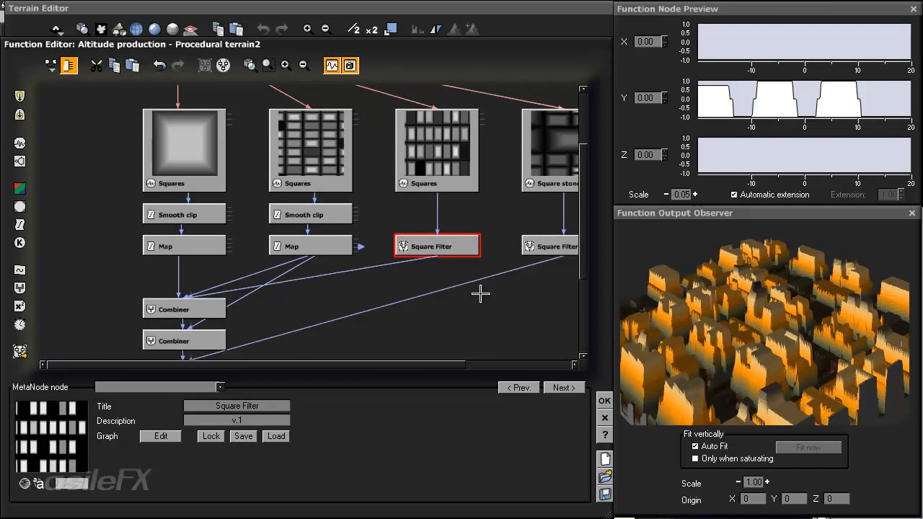
Load another Square Filter.mnd MetaNode and connect it to the second Squares node, clear of that branch's Smooth clip and Map.
{"action": "left_click", "coordinate": [480, 293]}
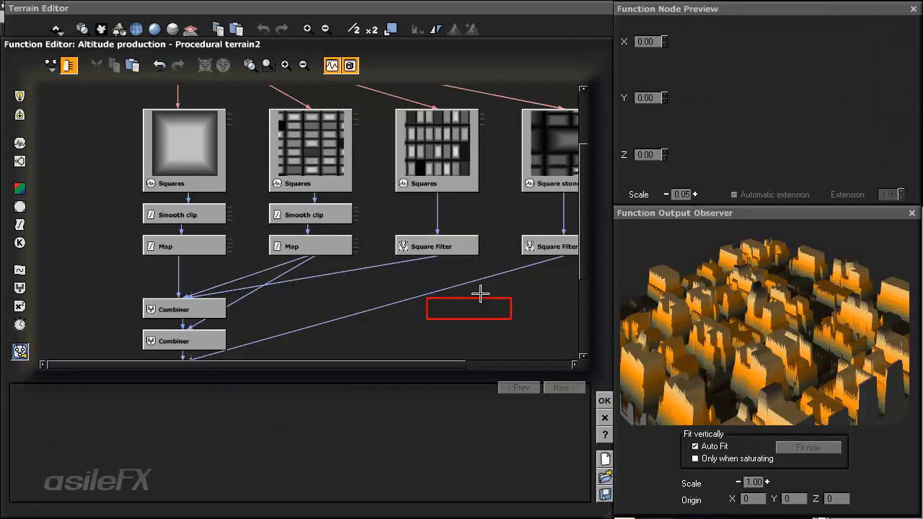
{"action": "left_click", "coordinate": [19, 351]}
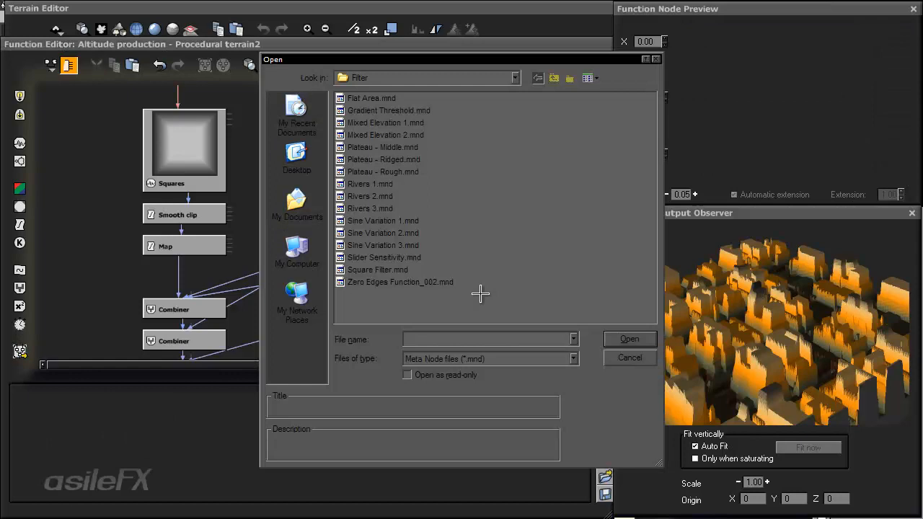
{"action": "double_click", "coordinate": [378, 270]}
{"action": "mouse_move", "coordinate": [468, 309]}
{"action": "left_mouse_down"}
{"action": "mouse_move", "coordinate": [373, 309]}
{"action": "mouse_move", "coordinate": [342, 278]}
{"action": "left_mouse_up"}
{"action": "middle_click_drag", "start_coordinate": [480, 293], "coordinate": [569, 302]}
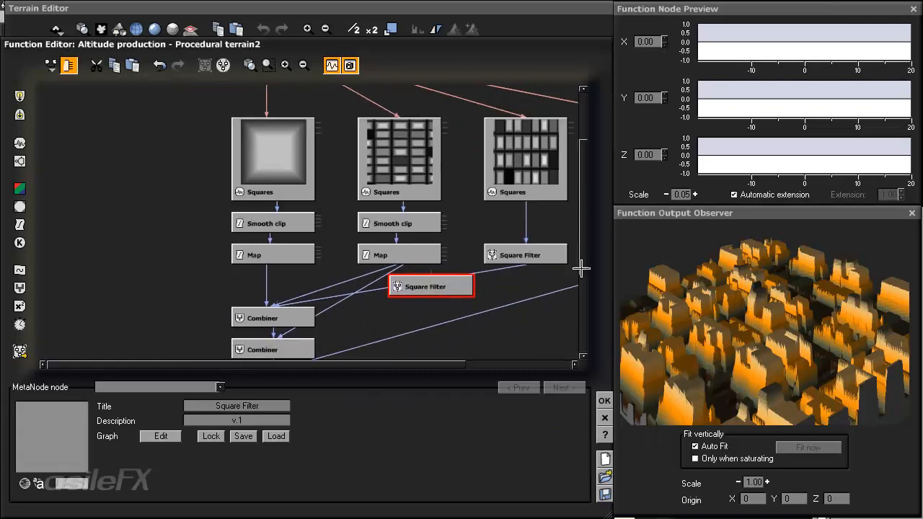
{"action": "mouse_move", "coordinate": [434, 285]}
{"action": "left_mouse_down"}
{"action": "mouse_move", "coordinate": [498, 223]}
{"action": "mouse_move", "coordinate": [399, 189]}
{"action": "mouse_move", "coordinate": [398, 96]}
{"action": "left_mouse_up"}
{"action": "left_click_drag", "start_coordinate": [494, 224], "coordinate": [431, 160]}
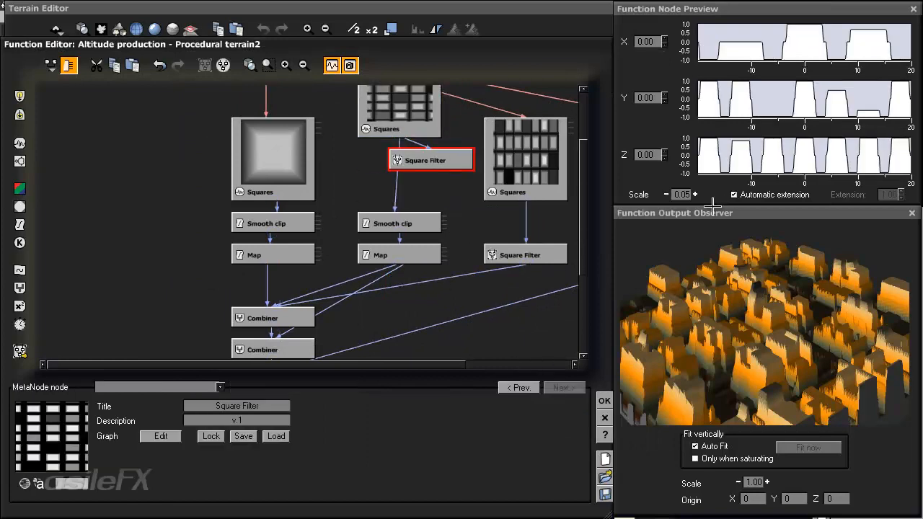
Route the second Squares branch through its Square Filter into both Combiners, replacing the branch's Smooth clip and Map nodes.
{"action": "left_click_drag", "start_coordinate": [402, 266], "coordinate": [433, 170]}
{"action": "left_click", "coordinate": [457, 183]}
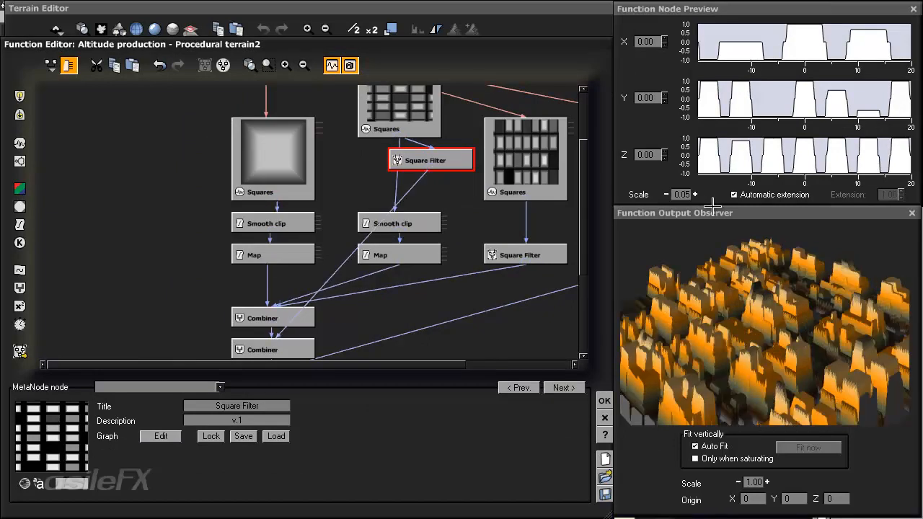
{"action": "left_click", "coordinate": [414, 255]}
{"action": "left_click", "coordinate": [473, 307]}
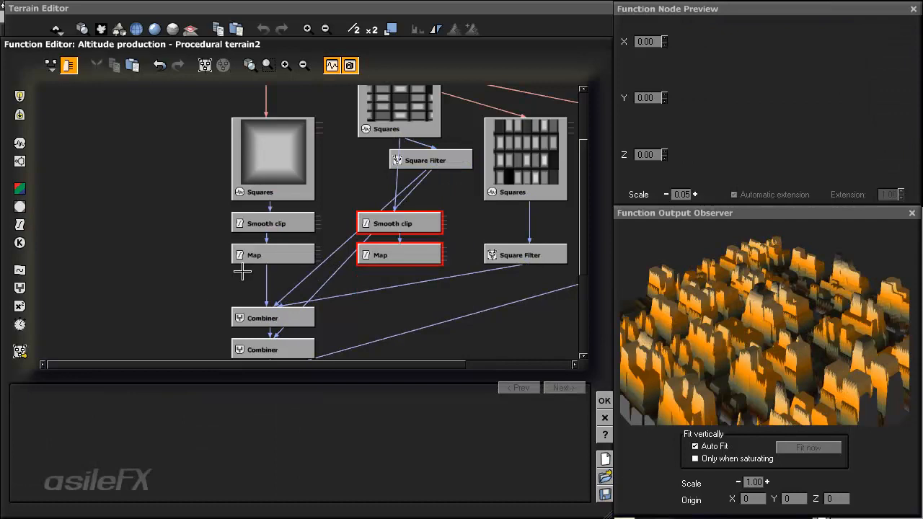
{"action": "key", "text": "Delete"}
{"action": "left_click_drag", "start_coordinate": [404, 162], "coordinate": [351, 262]}
Make room under the first Squares node and connect a new Square Filter from the filter MetaNodes directly beneath it.
{"action": "left_click_drag", "start_coordinate": [274, 160], "coordinate": [274, 96]}
{"action": "left_click", "coordinate": [274, 191]}
{"action": "right_click", "coordinate": [229, 180]}
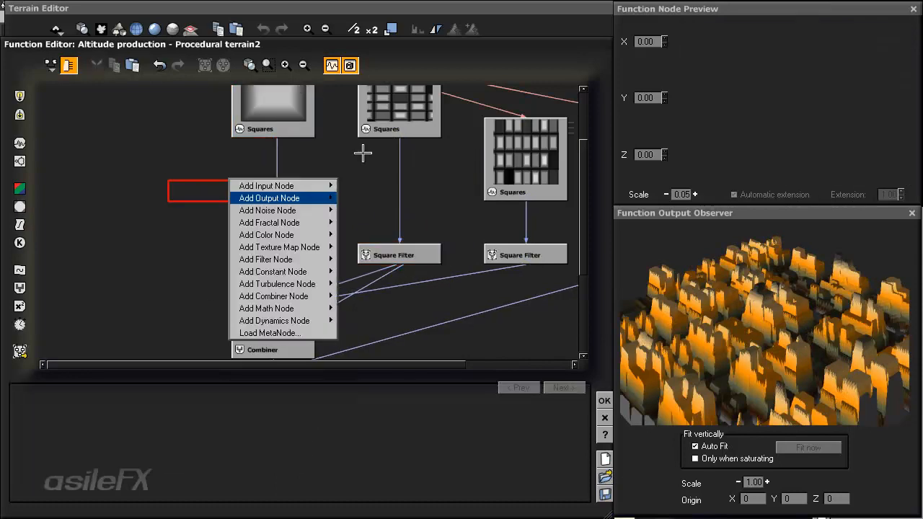
{"action": "mouse_move", "coordinate": [283, 259]}
{"action": "mouse_move", "coordinate": [390, 180]}
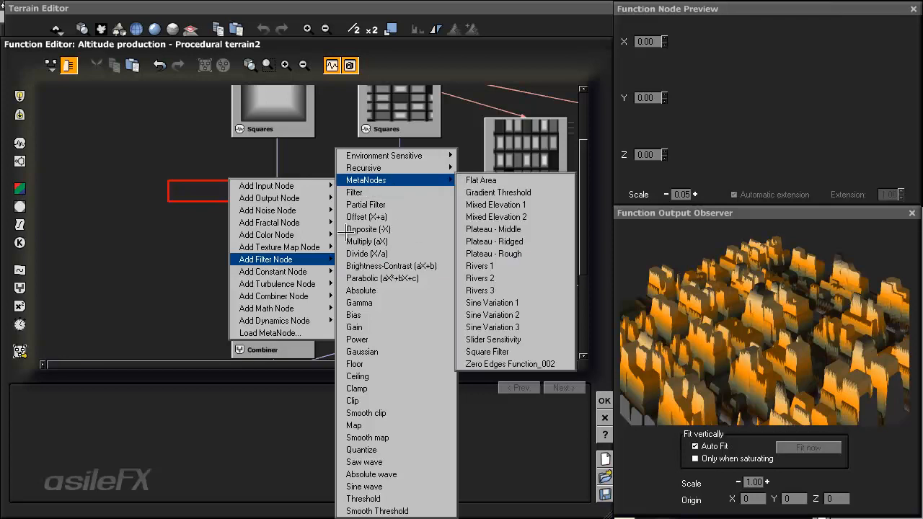
{"action": "left_click", "coordinate": [487, 351]}
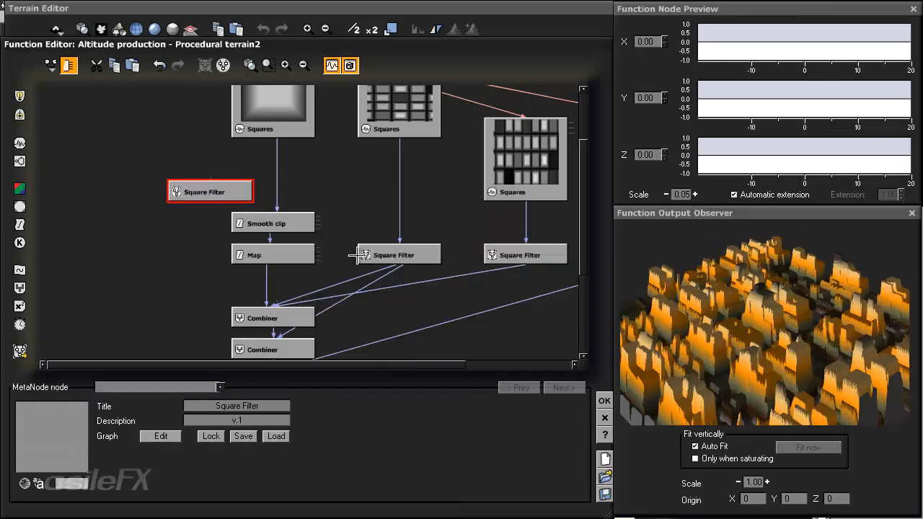
{"action": "left_click_drag", "start_coordinate": [279, 209], "coordinate": [273, 137]}
{"action": "left_click", "coordinate": [253, 215]}
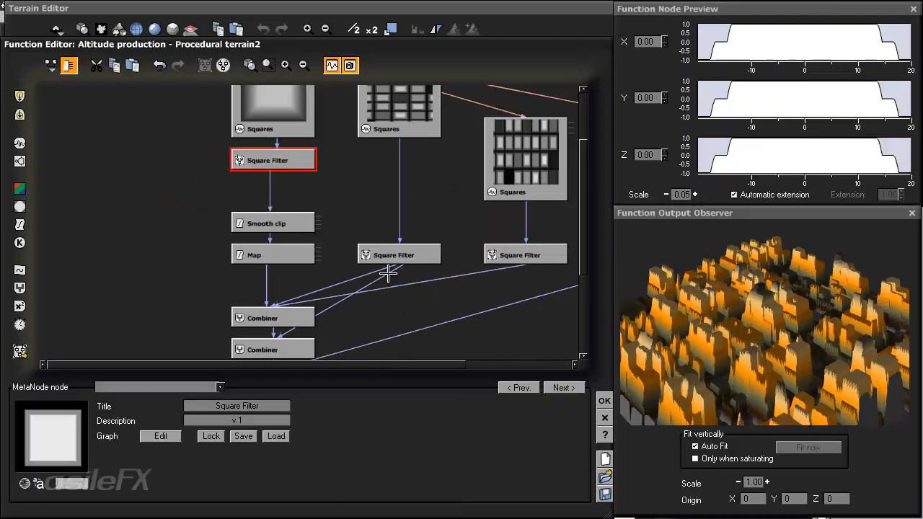
Connect the first branch's Square Filter straight to the first Combiner and delete the Smooth clip and Map nodes between them.
{"action": "key", "text": "Down"}
{"action": "key", "text": "Down"}
{"action": "key", "text": "Down"}
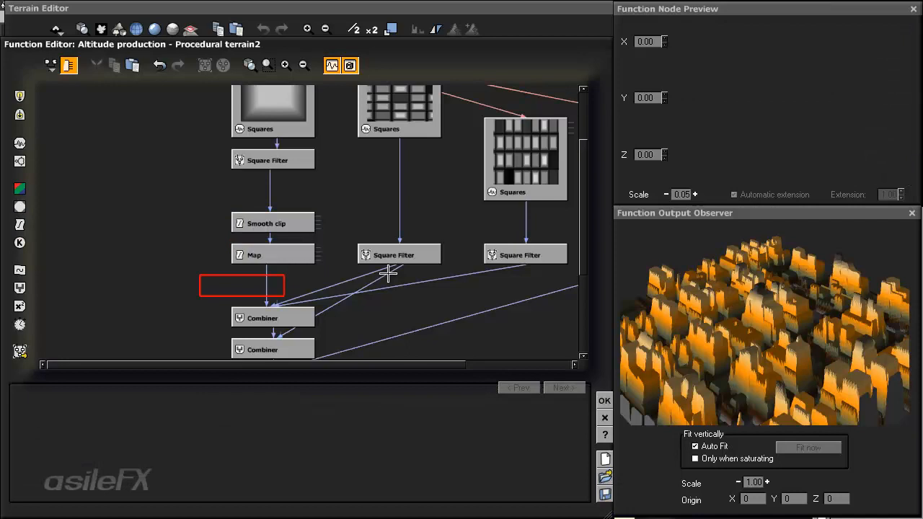
{"action": "left_click_drag", "start_coordinate": [267, 306], "coordinate": [276, 161]}
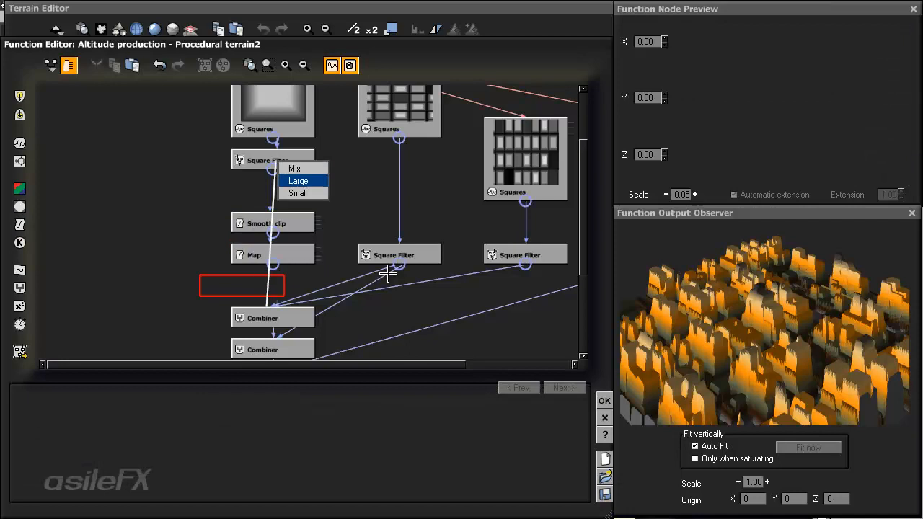
{"action": "left_click", "coordinate": [367, 160]}
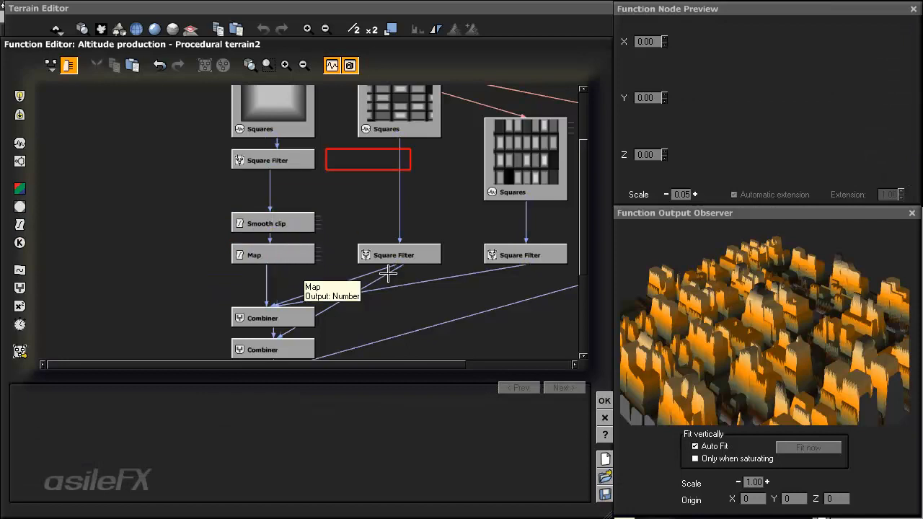
{"action": "left_click_drag", "start_coordinate": [217, 202], "coordinate": [388, 273]}
{"action": "key", "text": "Delete"}
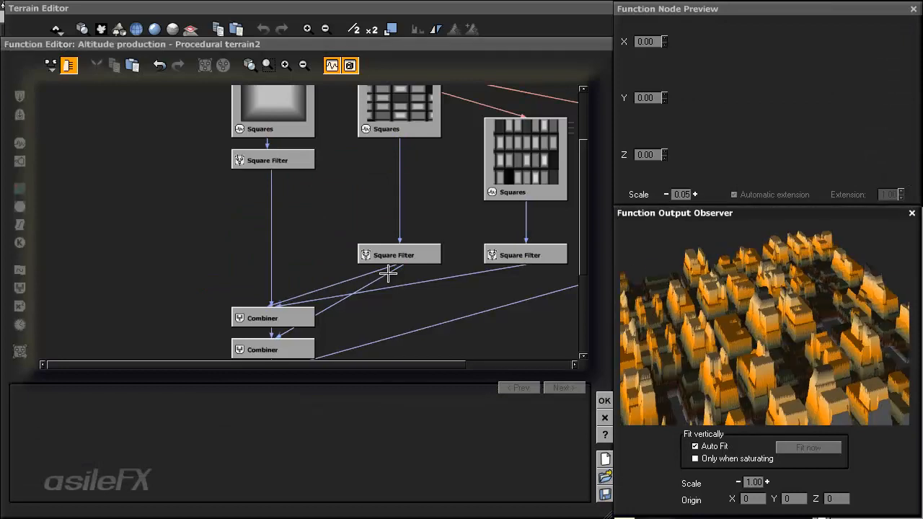
Move the Square stones node into line with the Squares row, directly above its Square Filter.
{"action": "middle_click_drag", "start_coordinate": [387, 273], "coordinate": [276, 295]}
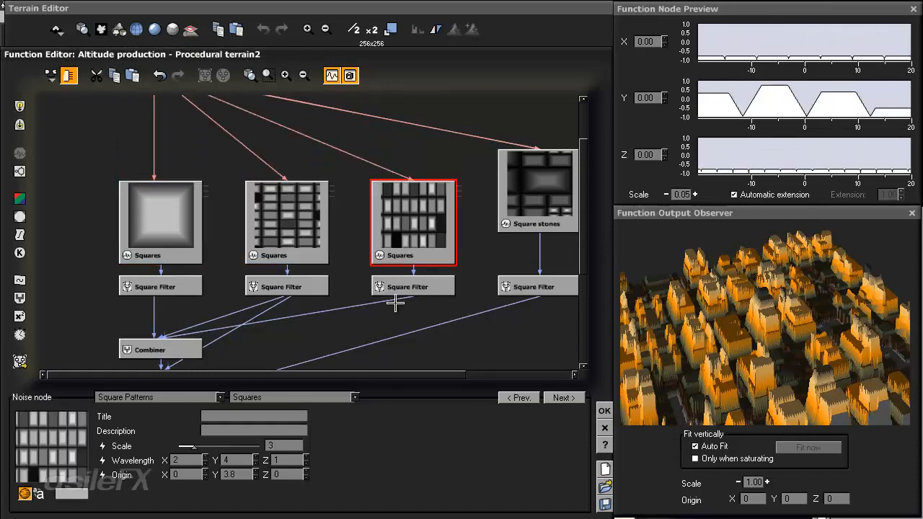
{"action": "left_click_drag", "start_coordinate": [538, 191], "coordinate": [538, 223]}
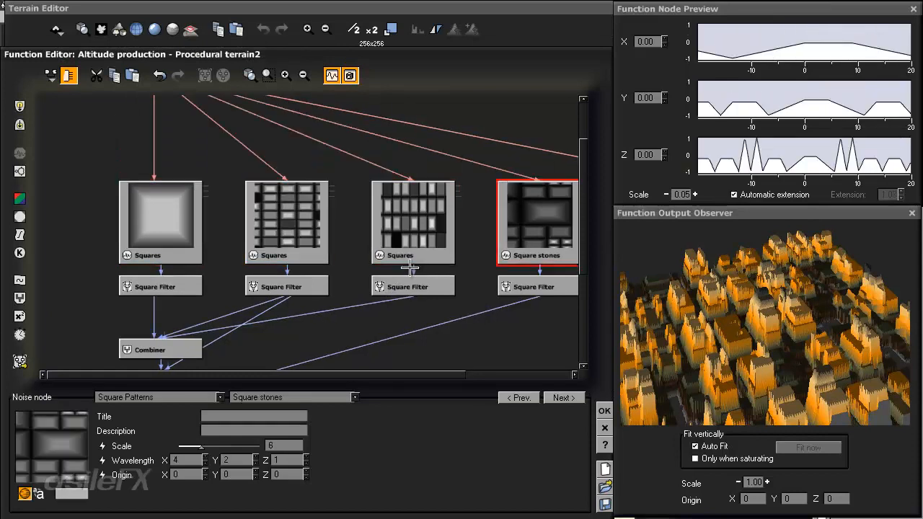
Move the last Squares node and its Square Filter next to the Square stones branch, and align their Combiner directly below.
{"action": "middle_click_drag", "start_coordinate": [533, 303], "coordinate": [332, 243]}
{"action": "middle_click_drag", "start_coordinate": [455, 276], "coordinate": [462, 256]}
{"action": "middle_click_drag", "start_coordinate": [272, 348], "coordinate": [428, 282]}
{"action": "middle_click_drag", "start_coordinate": [764, 324], "coordinate": [466, 242]}
{"action": "middle_click_drag", "start_coordinate": [527, 156], "coordinate": [404, 191]}
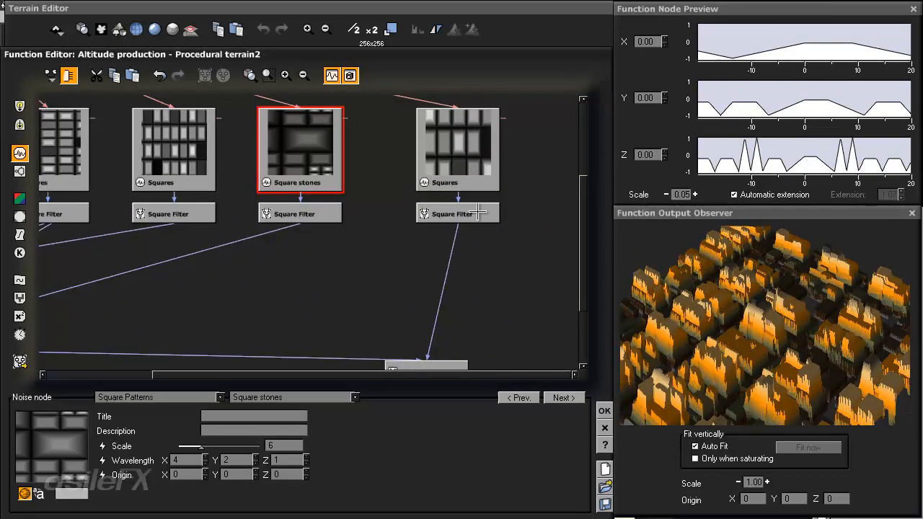
{"action": "left_click_drag", "start_coordinate": [411, 166], "coordinate": [506, 230]}
{"action": "left_click_drag", "start_coordinate": [456, 188], "coordinate": [394, 193]}
{"action": "middle_click_drag", "start_coordinate": [346, 196], "coordinate": [403, 159]}
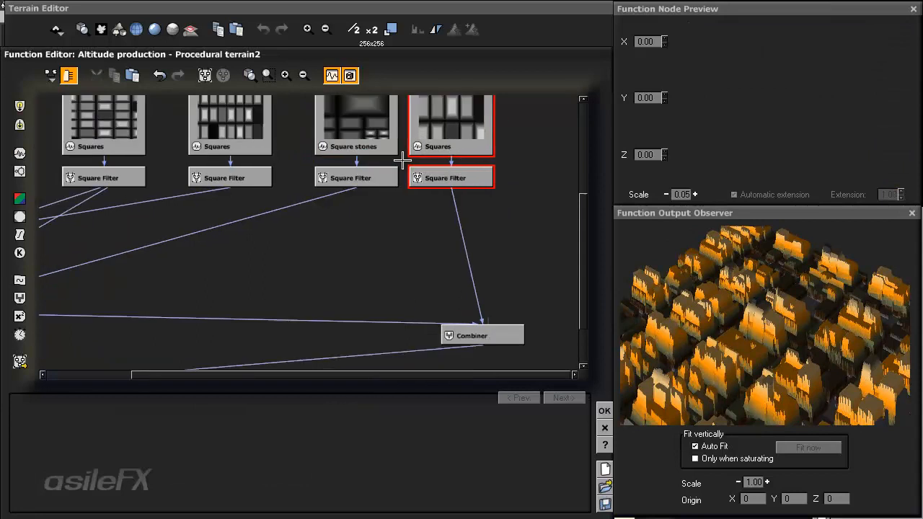
{"action": "left_click_drag", "start_coordinate": [480, 334], "coordinate": [450, 335]}
Open the graph of the Square Filter under Square stones and examine the input and output ranges of its second Map node.
{"action": "middle_click_drag", "start_coordinate": [435, 163], "coordinate": [404, 255]}
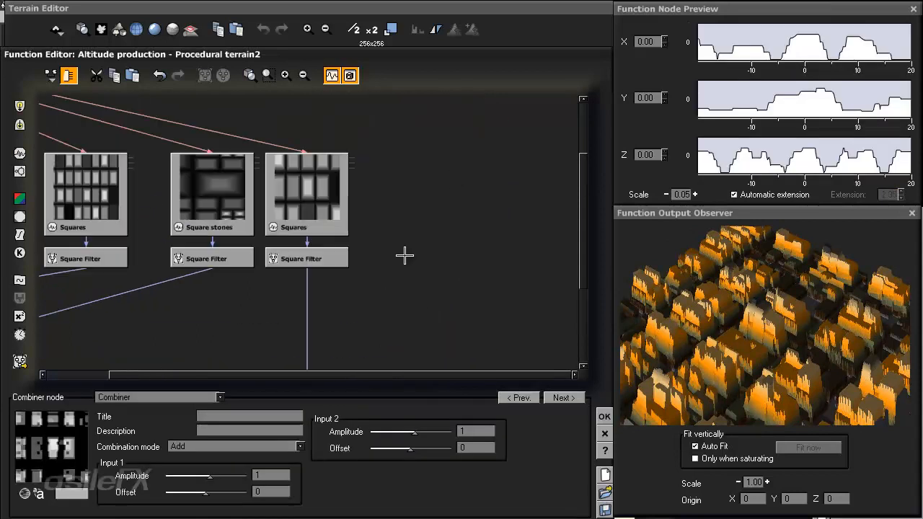
{"action": "left_click", "coordinate": [398, 268]}
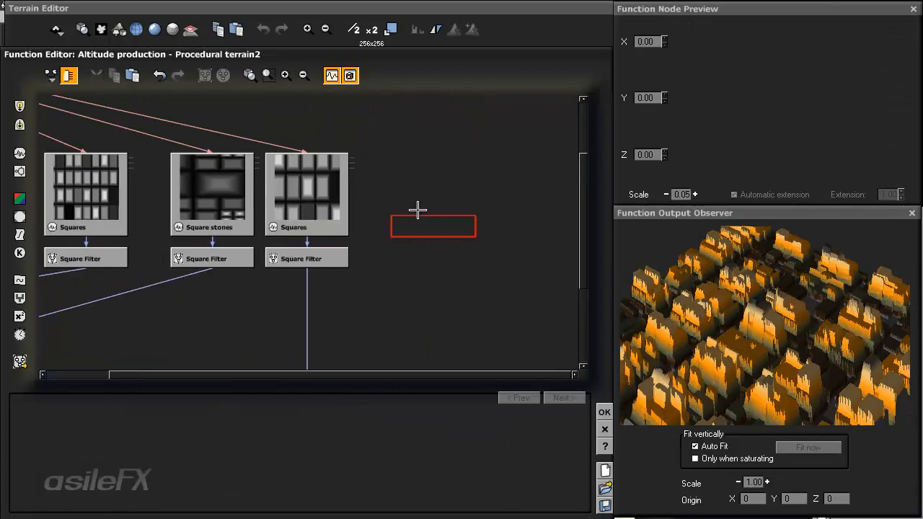
{"action": "middle_click_drag", "start_coordinate": [416, 209], "coordinate": [472, 276]}
{"action": "middle_click_drag", "start_coordinate": [423, 181], "coordinate": [486, 125]}
{"action": "left_click", "coordinate": [354, 267]}
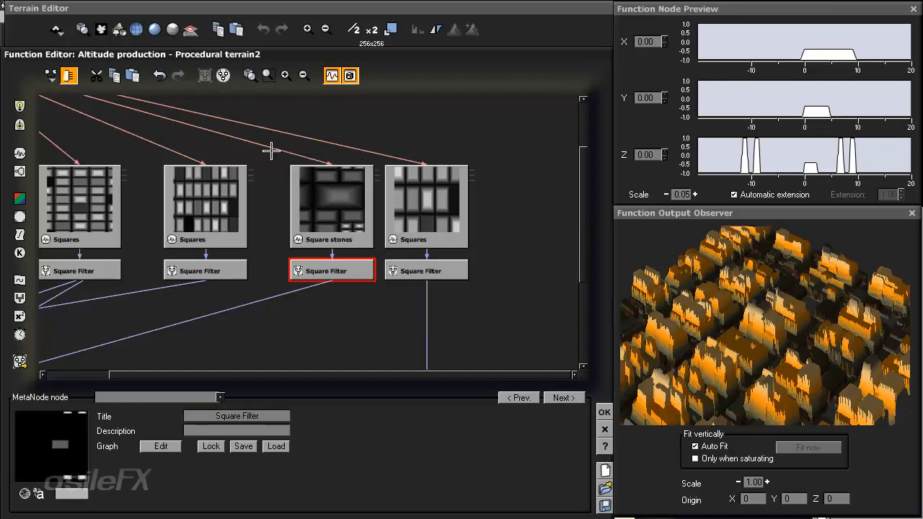
{"action": "right_click_drag", "start_coordinate": [273, 144], "coordinate": [292, 135]}
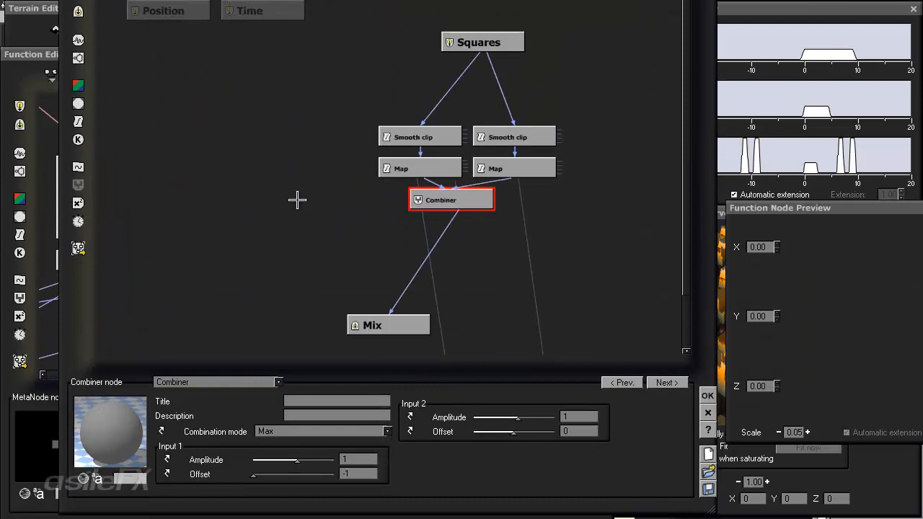
{"action": "left_click", "coordinate": [508, 170]}
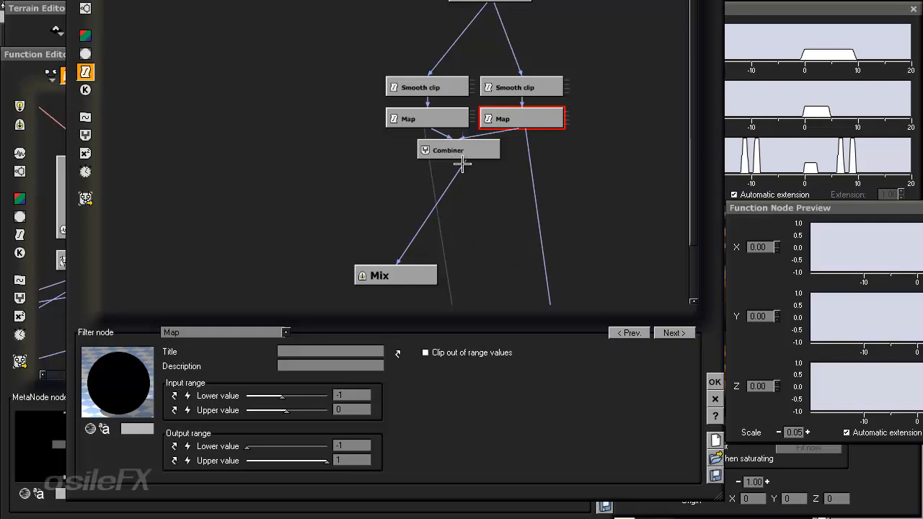
{"action": "middle_click_drag", "start_coordinate": [391, 161], "coordinate": [372, 210]}
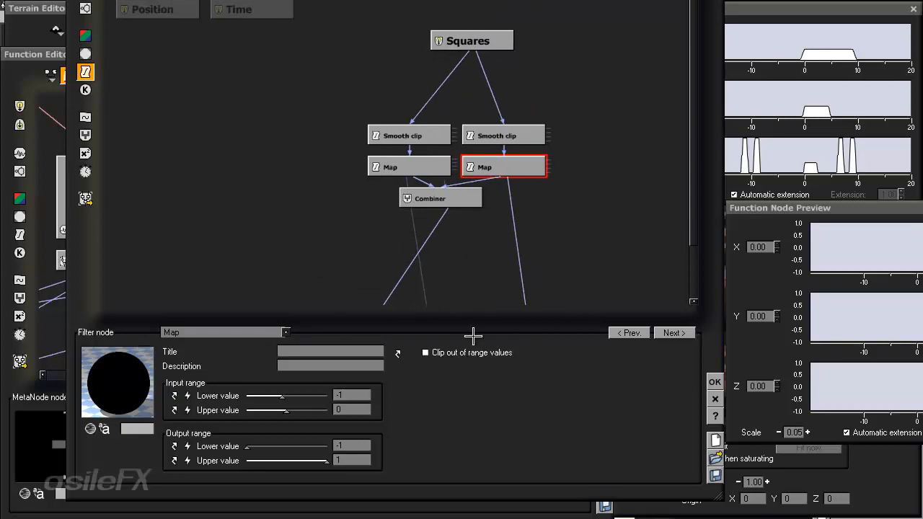
{"action": "left_click_drag", "start_coordinate": [431, 1], "coordinate": [544, 0]}
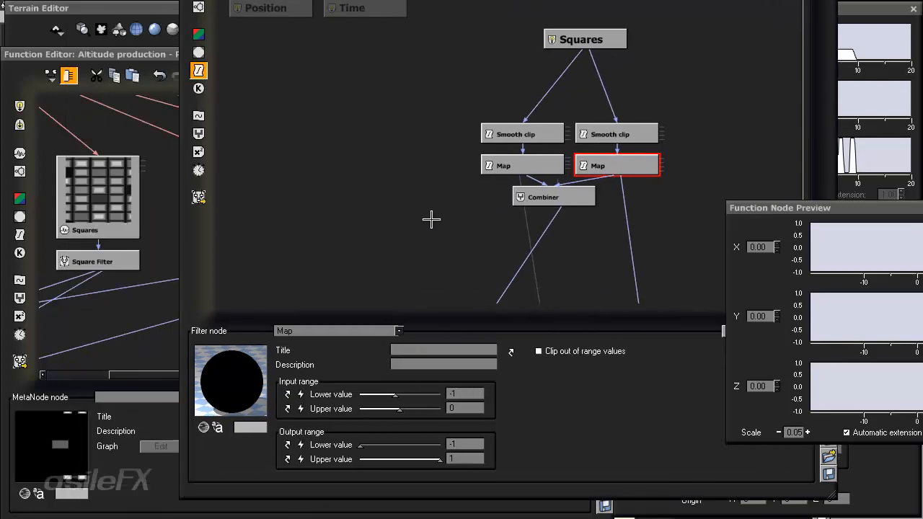
{"action": "left_click_drag", "start_coordinate": [432, 1], "coordinate": [378, 3]}
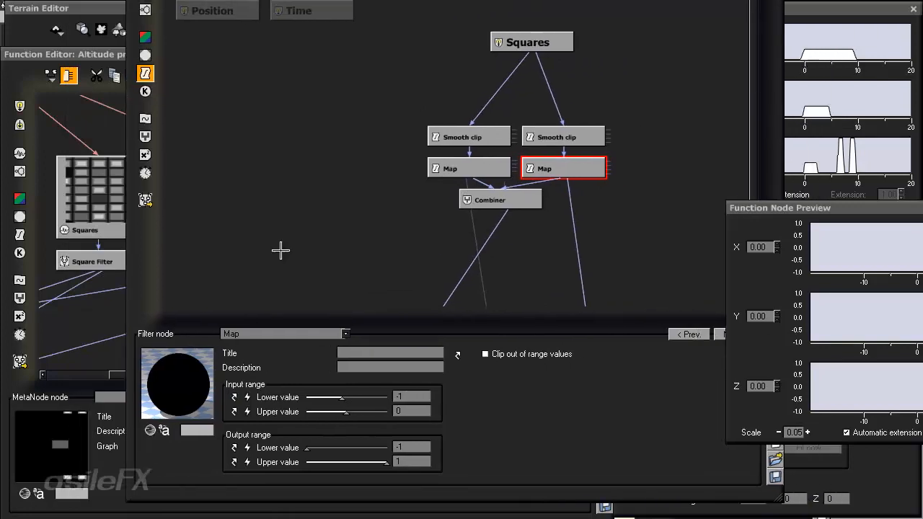
Publish the second Smooth clip's Brightness as a parameter named Size in a new group called Small Square.
{"action": "middle_click_drag", "start_coordinate": [345, 280], "coordinate": [301, 301]}
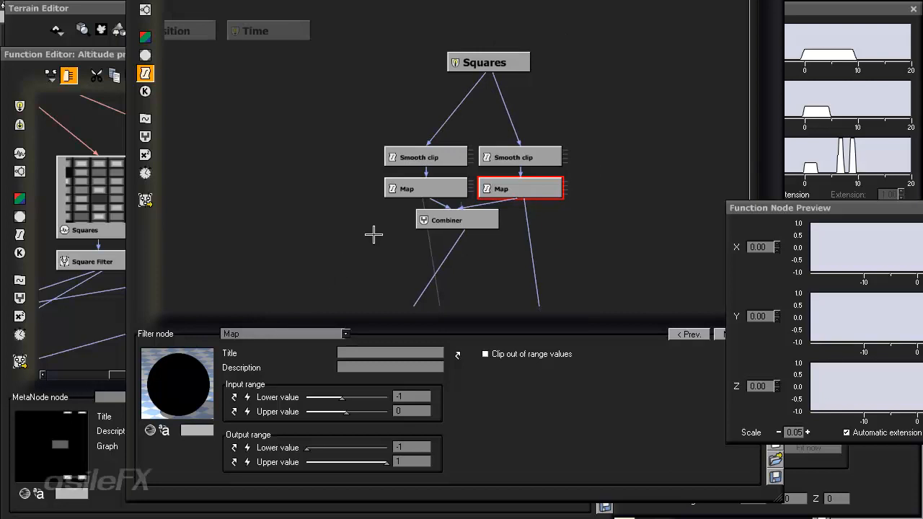
{"action": "left_click", "coordinate": [497, 157]}
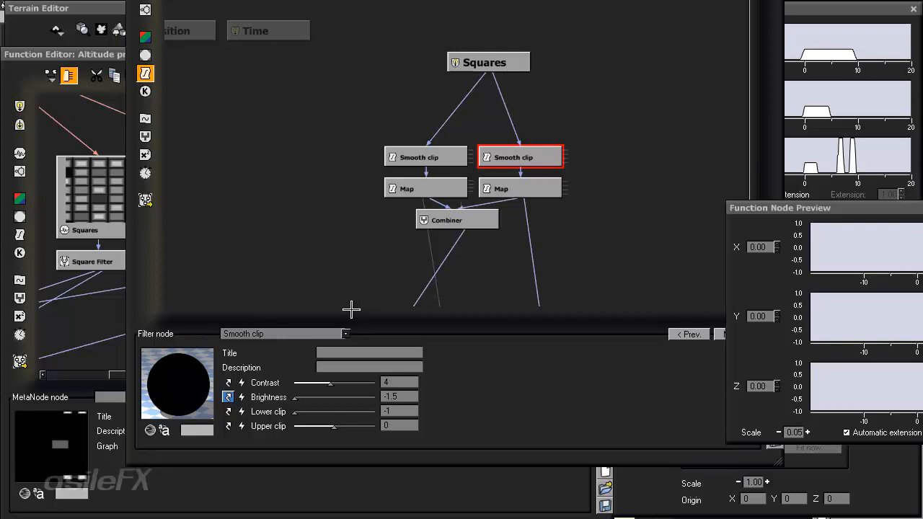
{"action": "left_click", "coordinate": [351, 310]}
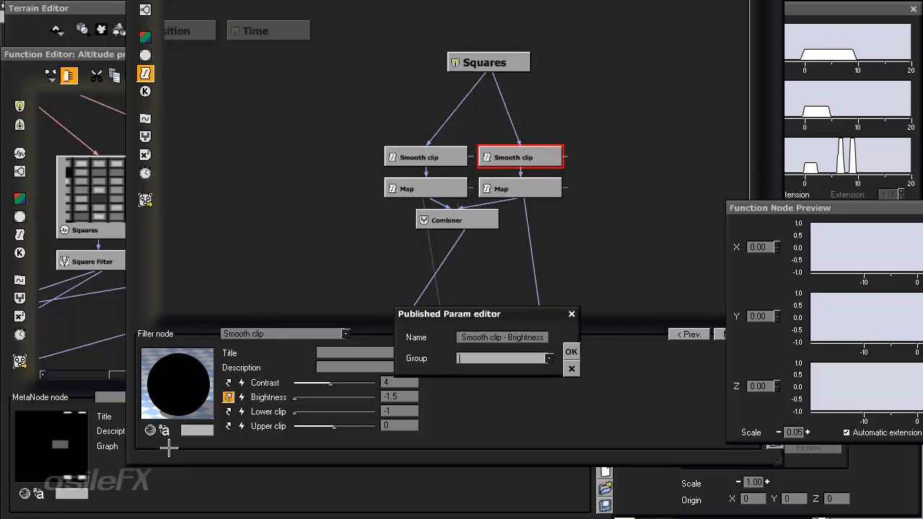
{"action": "type", "text": "Small Square"}
{"action": "key", "text": "Tab"}
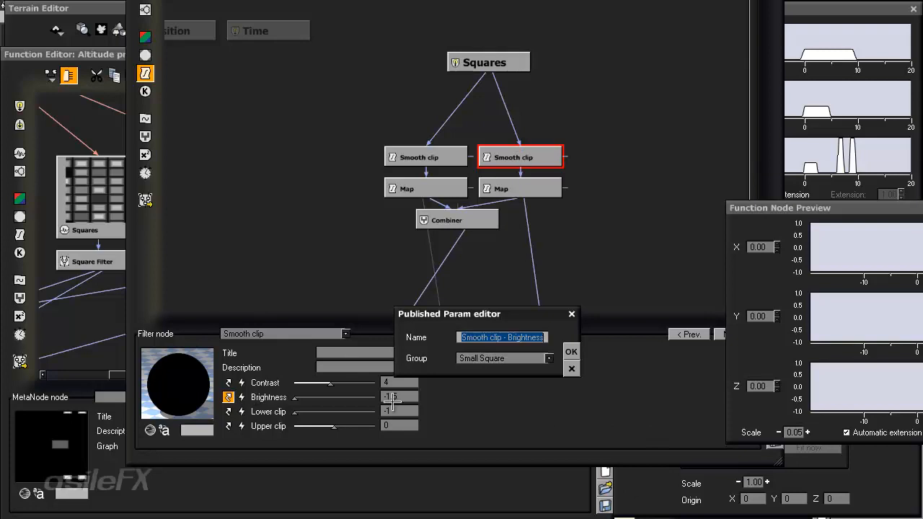
{"action": "type", "text": "Size"}
{"action": "key", "text": "Return"}
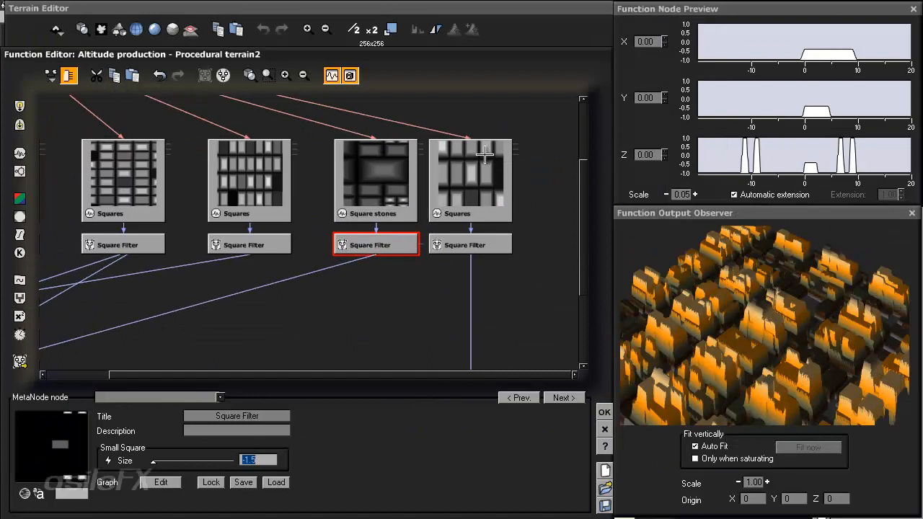
Try a Small Square Size of -1 on the Square Filter under Square stones, and restore it to -1.5.
{"action": "left_click_drag", "start_coordinate": [153, 461], "coordinate": [153, 461]}
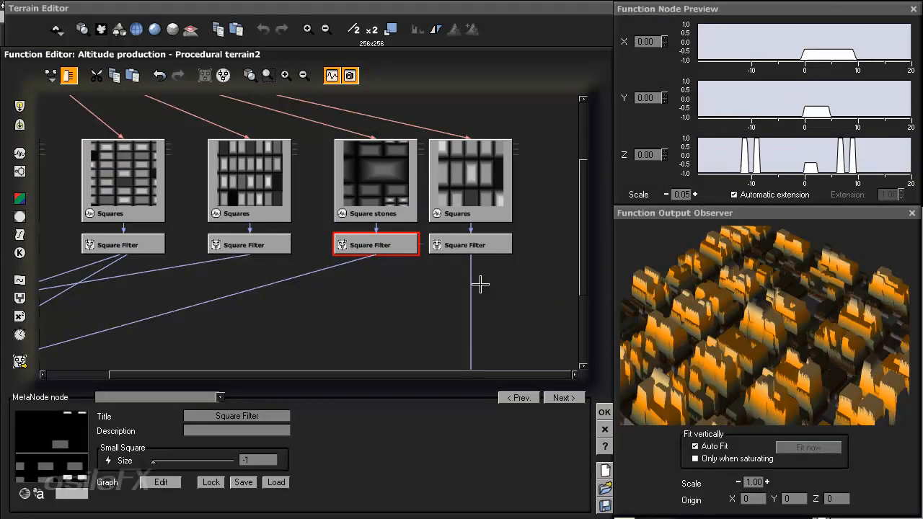
{"action": "left_click", "coordinate": [257, 460]}
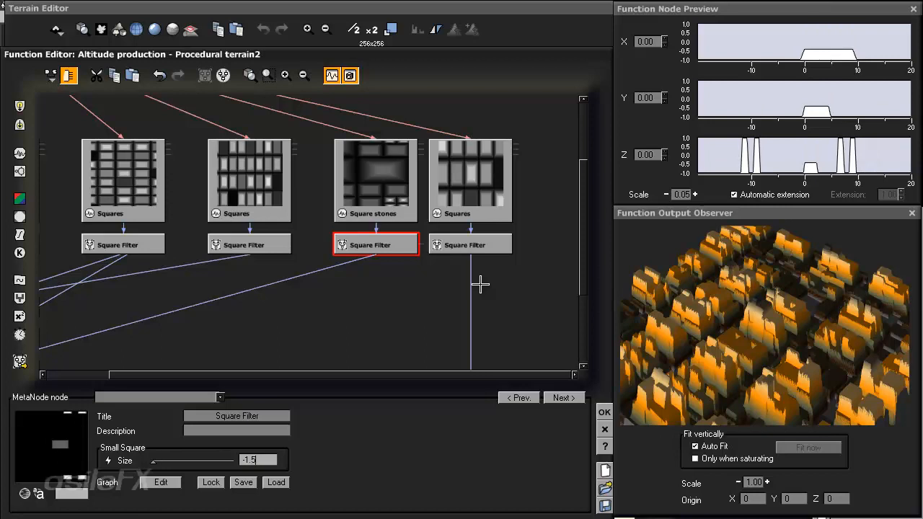
{"action": "key", "text": "Return"}
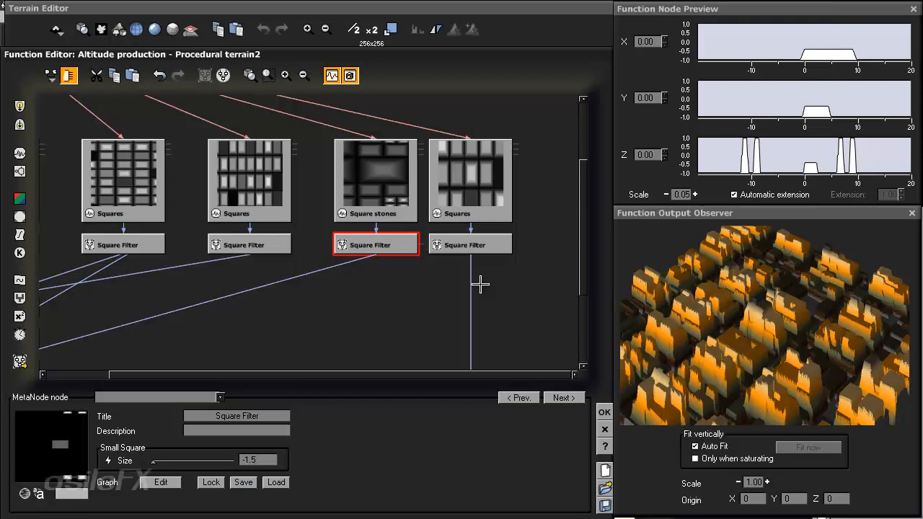
Enter version labels as the Square Filter nodes' descriptions, using v.1 for the filter of the leftmost visible Squares branch.
{"action": "key", "text": "Tab"}
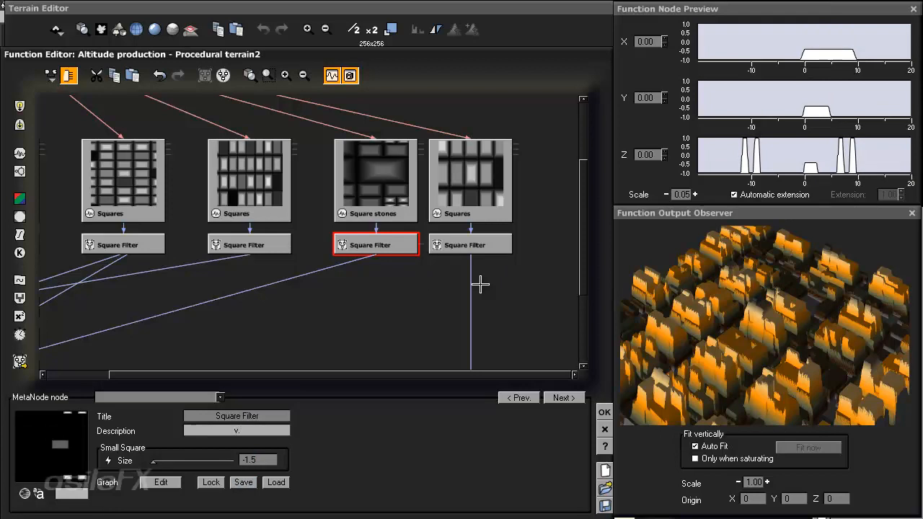
{"action": "left_click", "coordinate": [479, 285]}
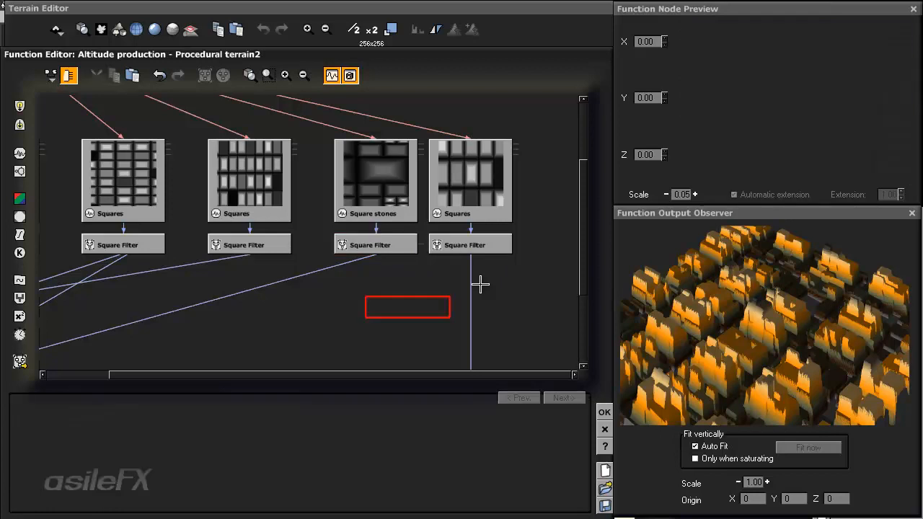
{"action": "left_click", "coordinate": [470, 246]}
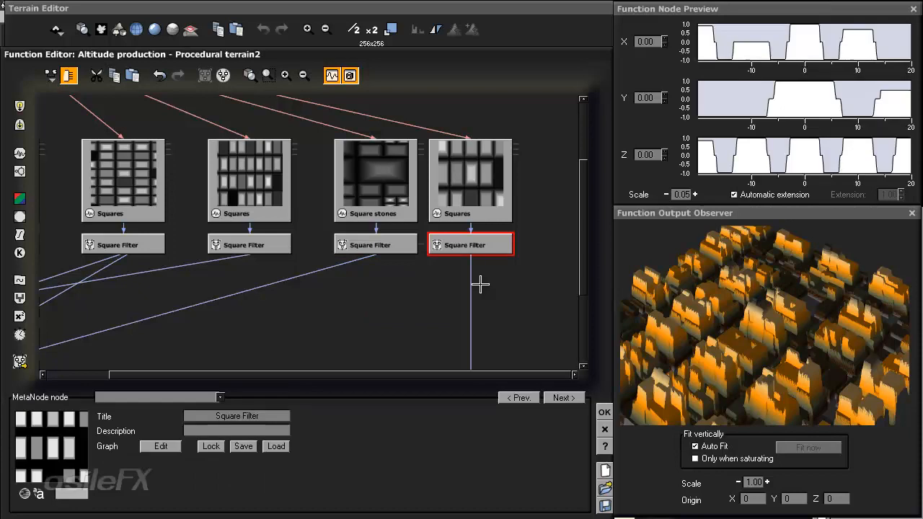
{"action": "left_click", "coordinate": [249, 246]}
{"action": "left_click", "coordinate": [123, 245]}
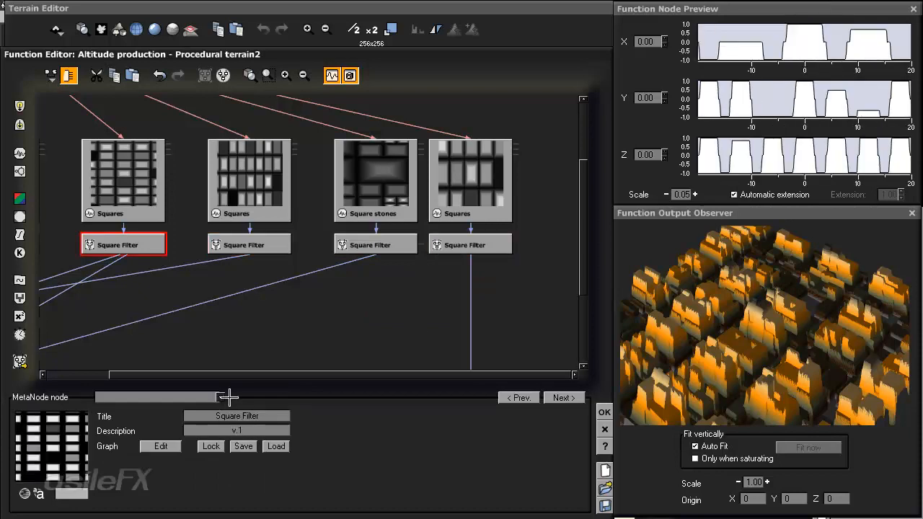
{"action": "left_click", "coordinate": [375, 307]}
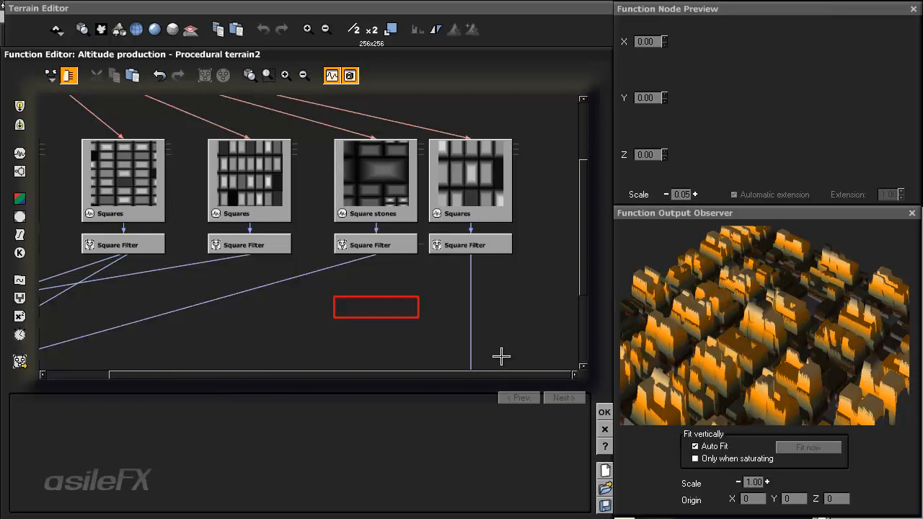
Copy the Square stones node together with its Square Filter and paste the pair beside the last Squares branch.
{"action": "left_click_drag", "start_coordinate": [498, 341], "coordinate": [409, 323]}
{"action": "left_click", "coordinate": [506, 195]}
{"action": "left_click_drag", "start_coordinate": [507, 196], "coordinate": [441, 182]}
{"action": "left_click", "coordinate": [219, 150]}
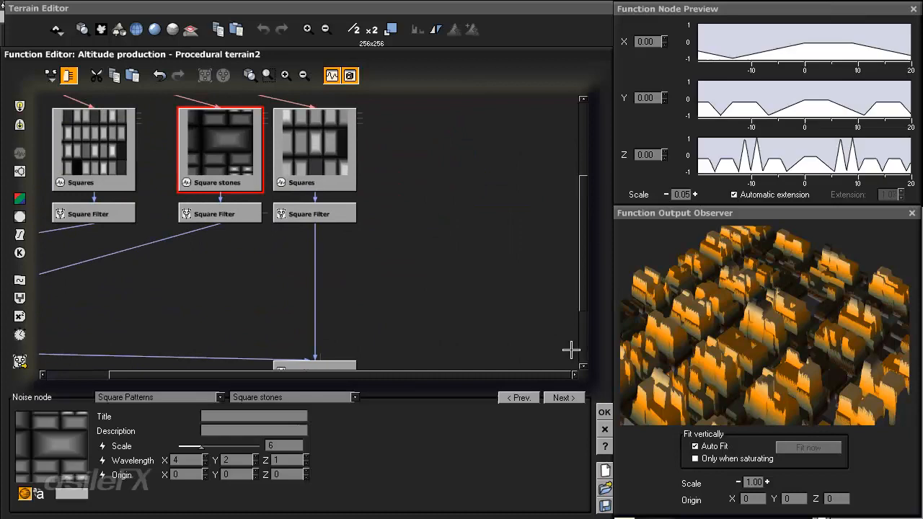
{"action": "key", "text": "Down"}
{"action": "left_click_drag", "start_coordinate": [410, 245], "coordinate": [400, 262]}
{"action": "left_click_drag", "start_coordinate": [238, 294], "coordinate": [221, 172]}
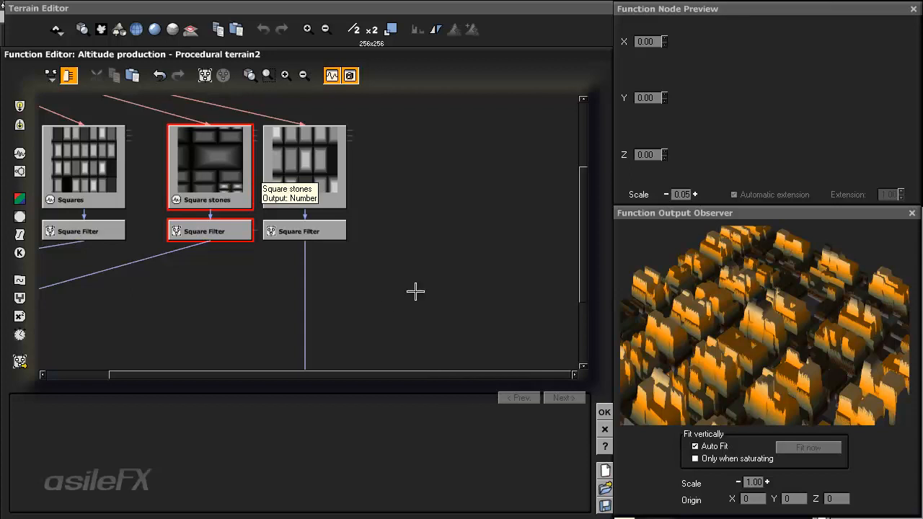
{"action": "left_click", "coordinate": [431, 167]}
{"action": "key", "text": "ctrl+v"}
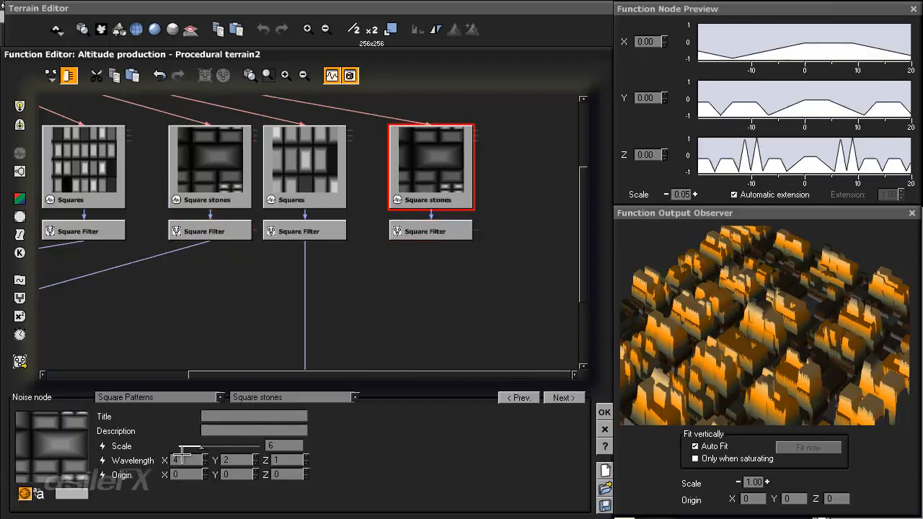
Change the pasted Square stones node's pattern type to Stones.
{"action": "left_click", "coordinate": [292, 397]}
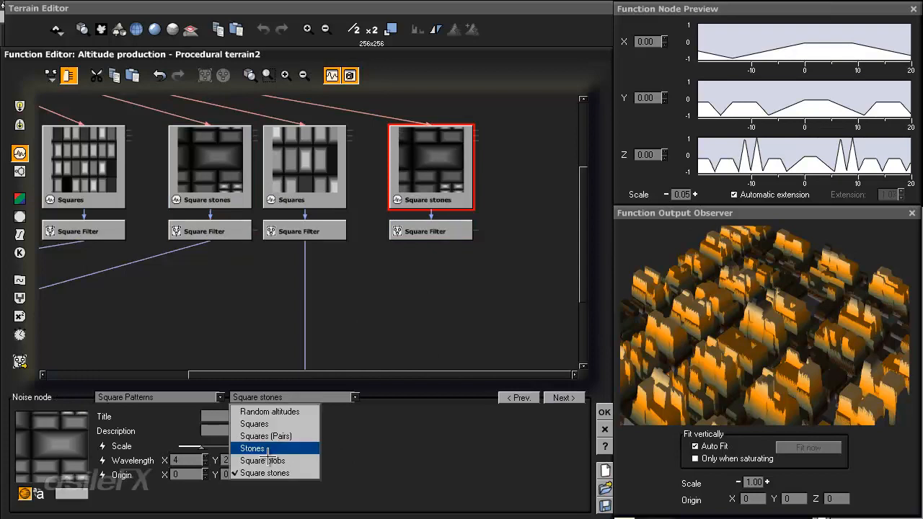
{"action": "left_click", "coordinate": [252, 447]}
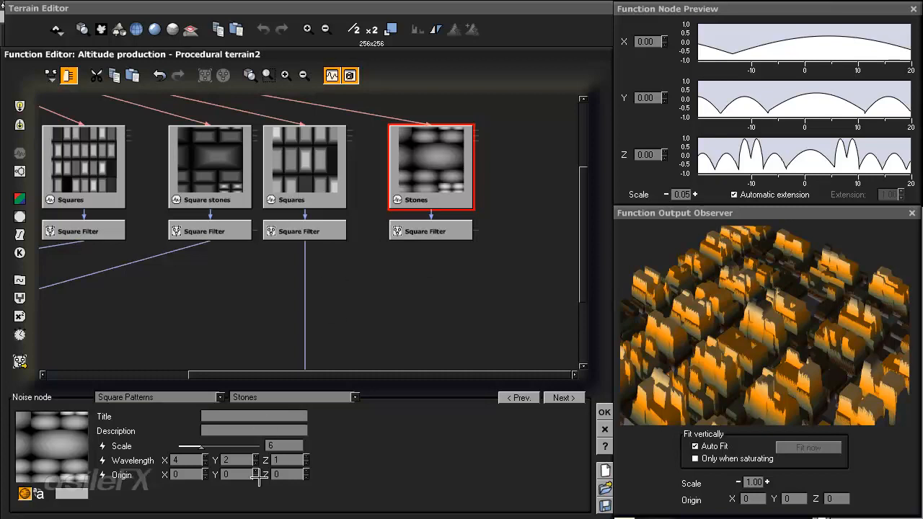
{"action": "left_click", "coordinate": [286, 75]}
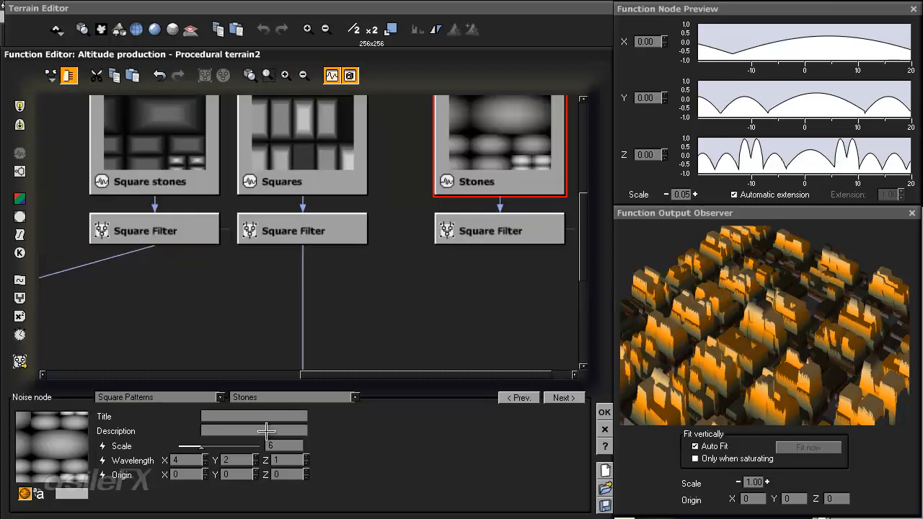
Try the Random altitudes, Squares, Stones, Square blobs and Square stones patterns on the selected Stones noise node.
{"action": "right_click_drag", "start_coordinate": [403, 144], "coordinate": [275, 234]}
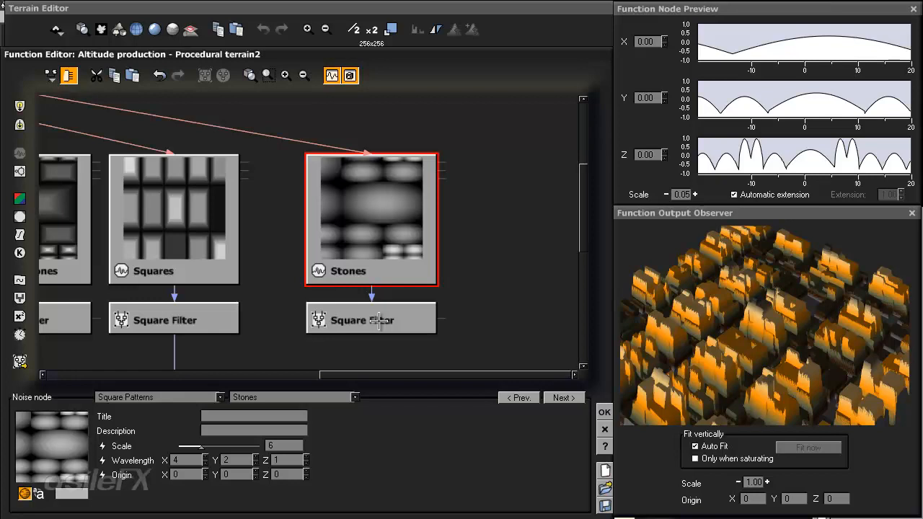
{"action": "left_click", "coordinate": [354, 398]}
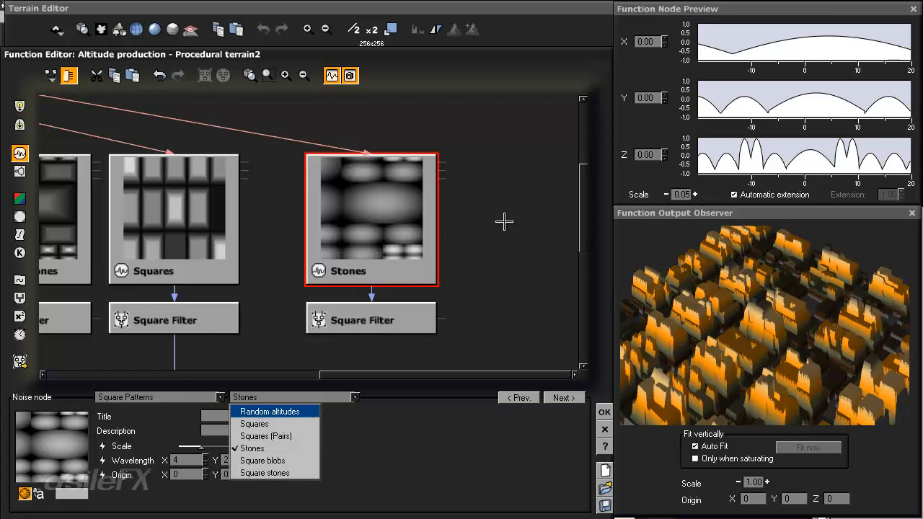
{"action": "left_click", "coordinate": [269, 412]}
{"action": "left_click", "coordinate": [355, 397]}
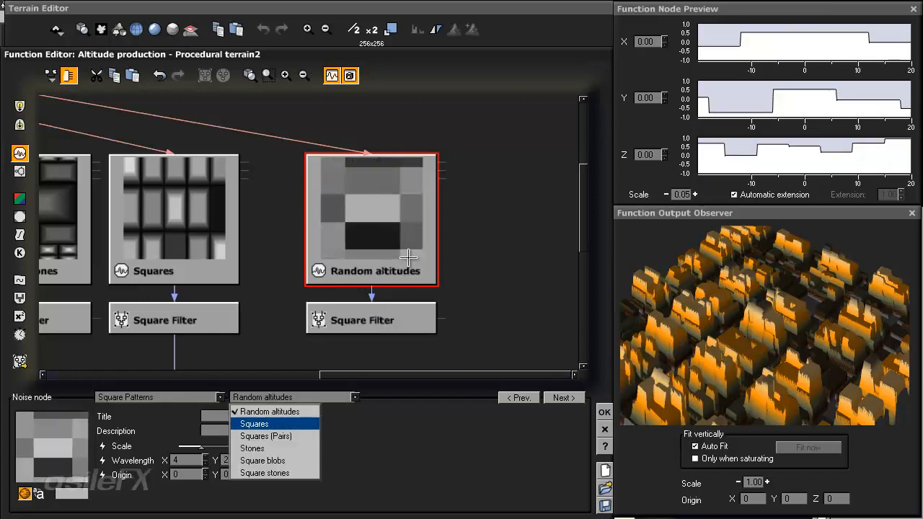
{"action": "left_click", "coordinate": [254, 424]}
{"action": "left_click", "coordinate": [355, 398]}
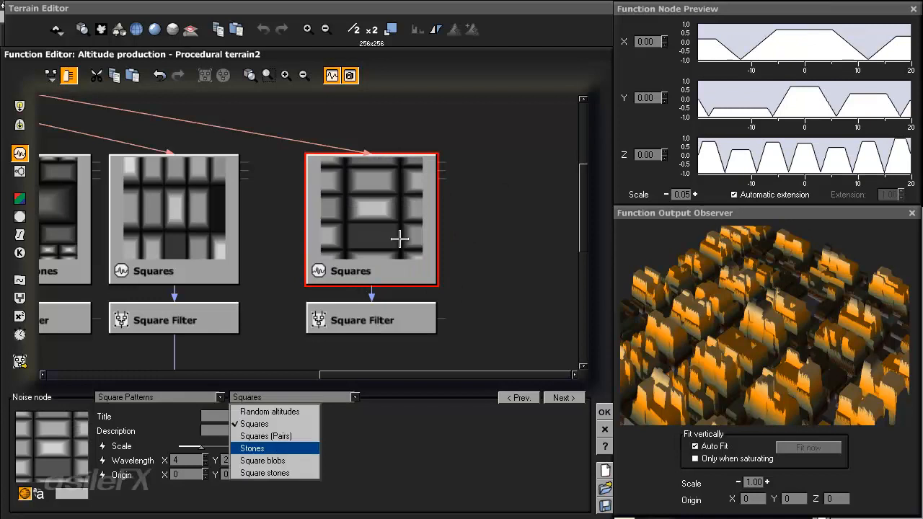
{"action": "left_click", "coordinate": [252, 448]}
{"action": "left_click", "coordinate": [355, 397]}
{"action": "left_click", "coordinate": [263, 460]}
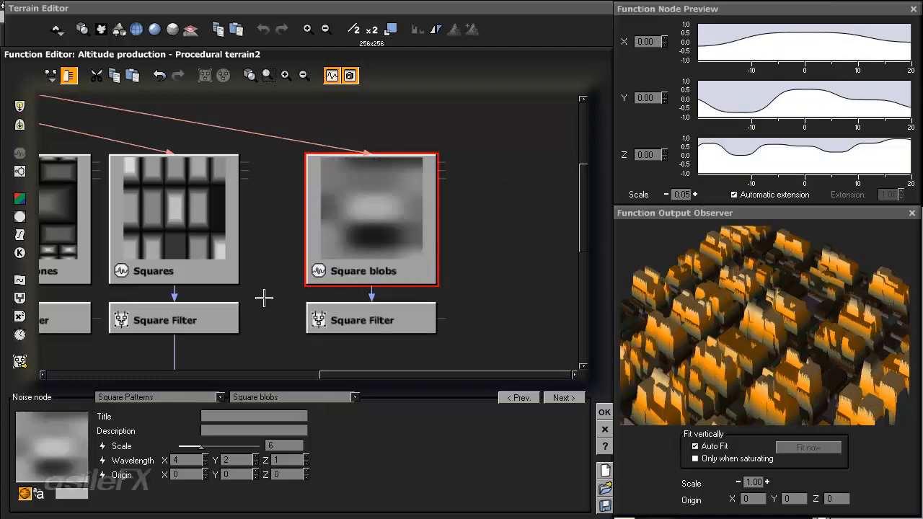
{"action": "left_click", "coordinate": [355, 397]}
{"action": "left_click", "coordinate": [252, 472]}
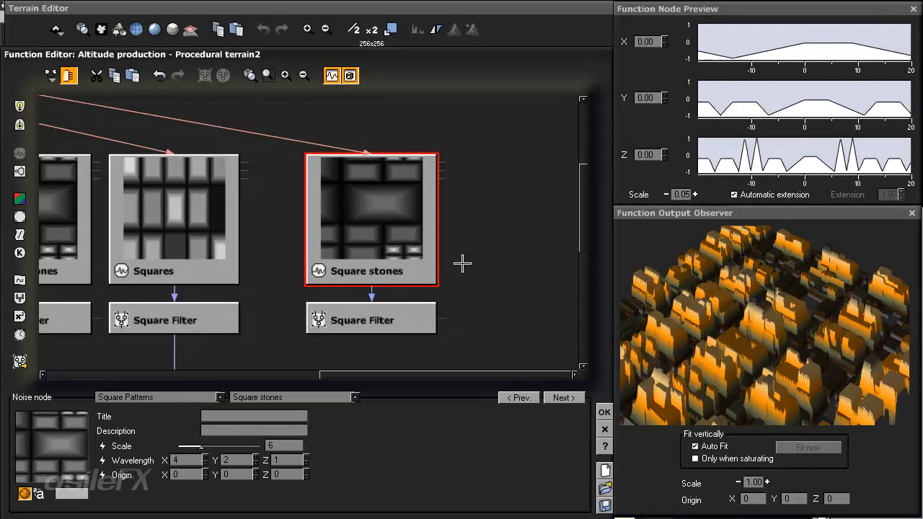
Compare the Stones pattern with Square stones on the selected noise node.
{"action": "left_click", "coordinate": [219, 397]}
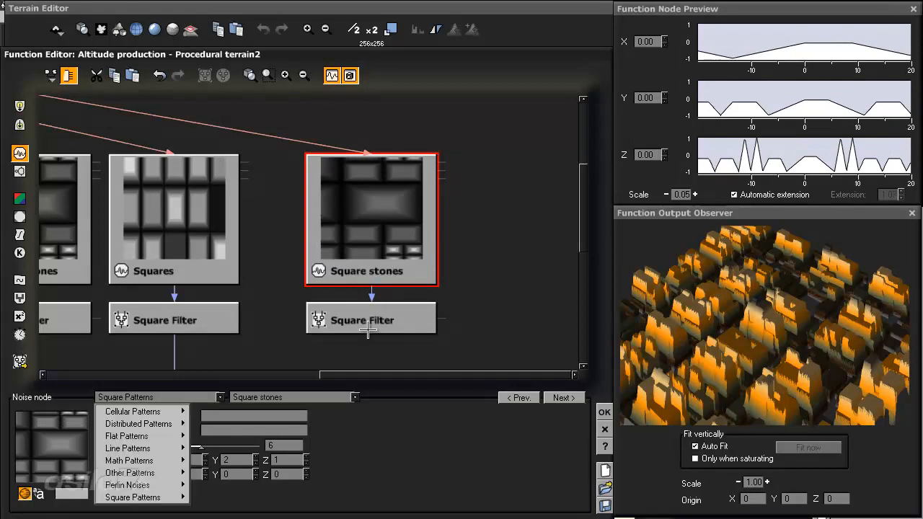
{"action": "left_click", "coordinate": [332, 398]}
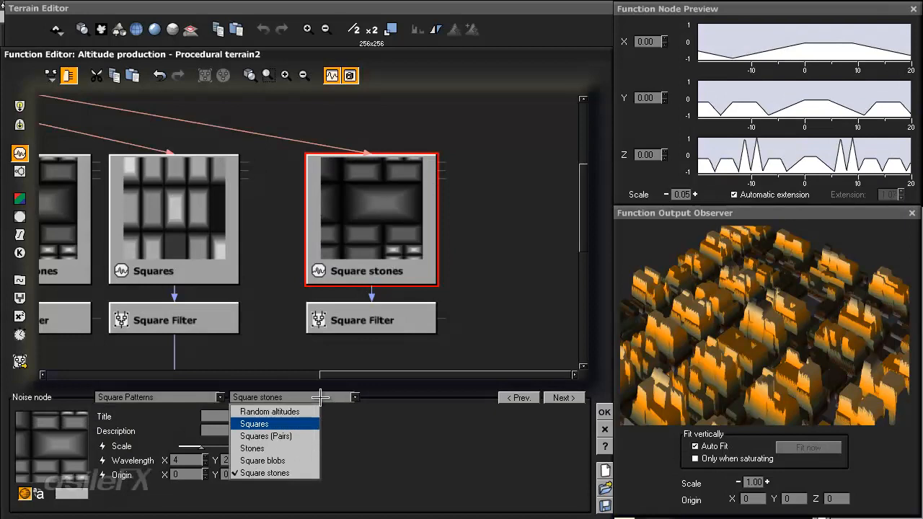
{"action": "left_click", "coordinate": [298, 448]}
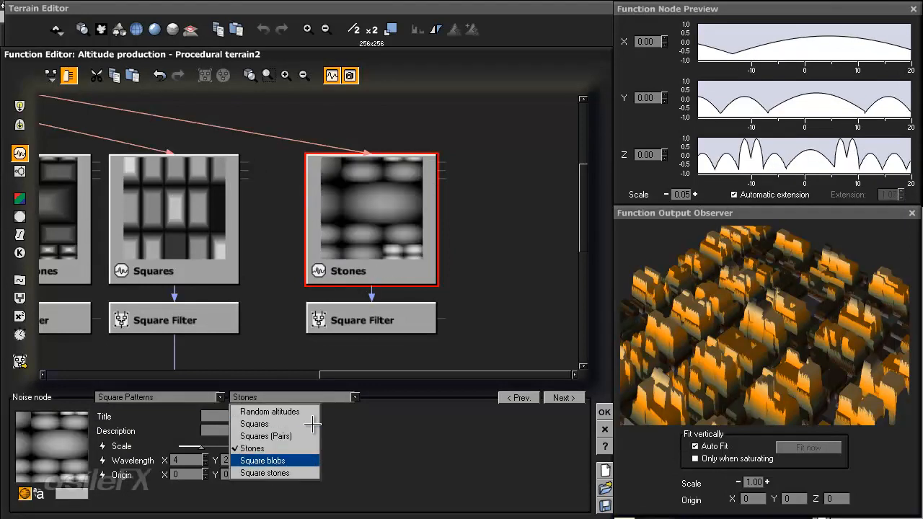
{"action": "left_click", "coordinate": [266, 473]}
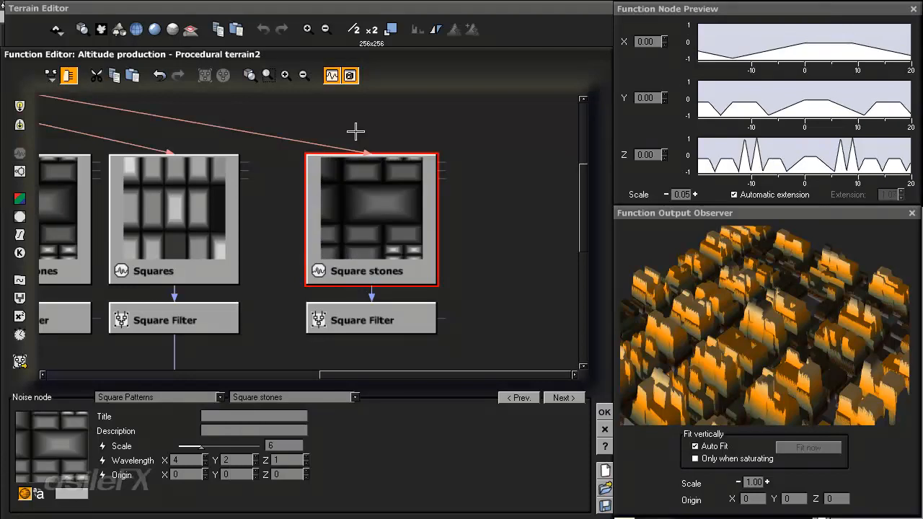
{"action": "left_click", "coordinate": [355, 397]}
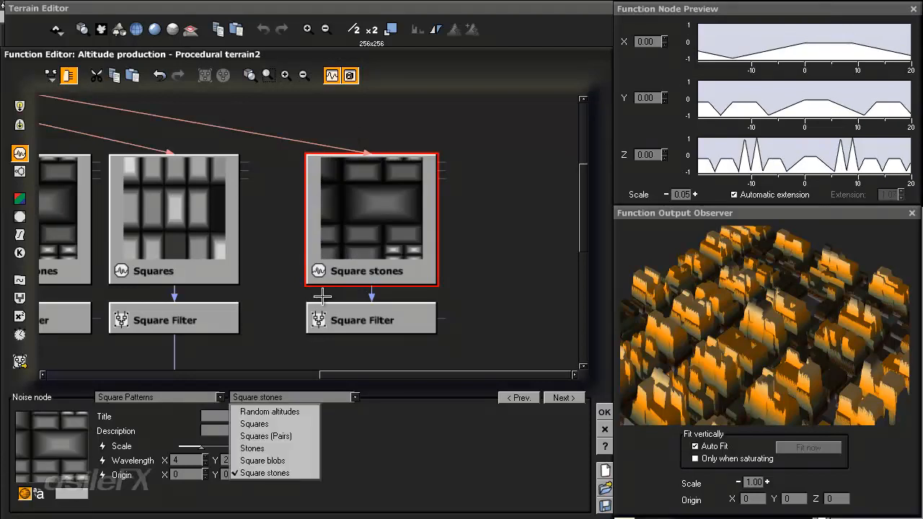
Change the selected noise node to the Square Samples (2D) noise from the Distributed Patterns category.
{"action": "left_click", "coordinate": [219, 397]}
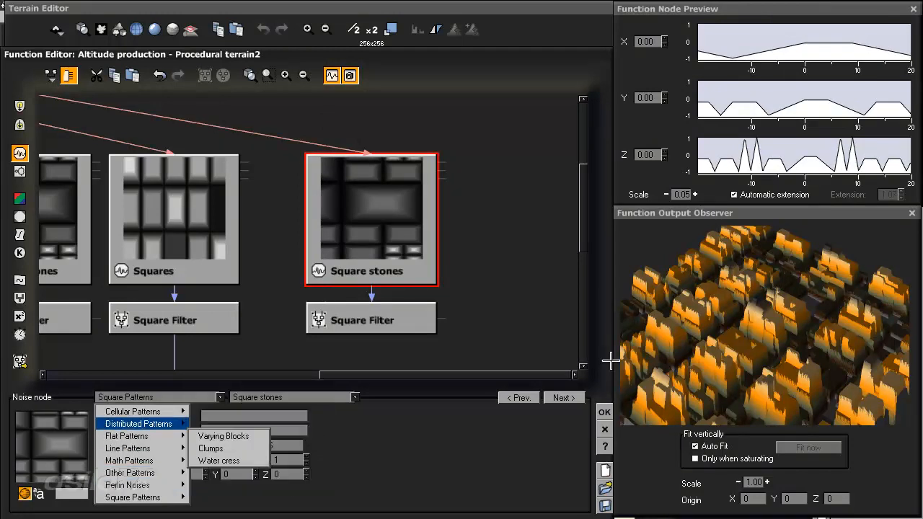
{"action": "mouse_move", "coordinate": [139, 424]}
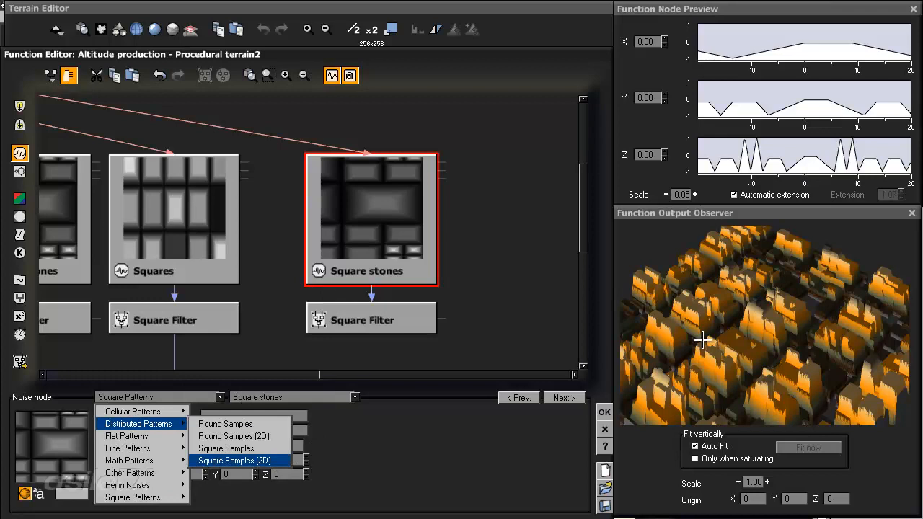
{"action": "left_click", "coordinate": [234, 459]}
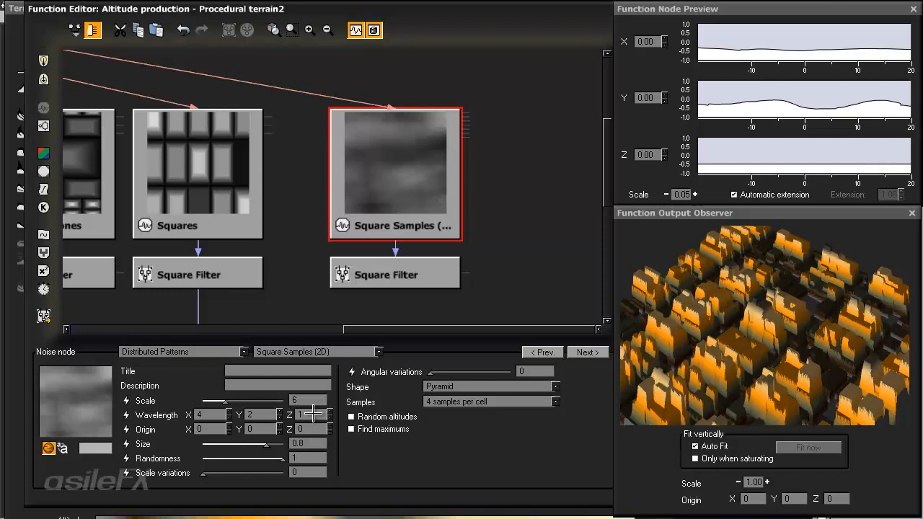
Configure the Square Samples noise with Randomness 0, 1 sample per cell and Find maximums enabled.
{"action": "double_click", "coordinate": [310, 458]}
{"action": "type", "text": "0"}
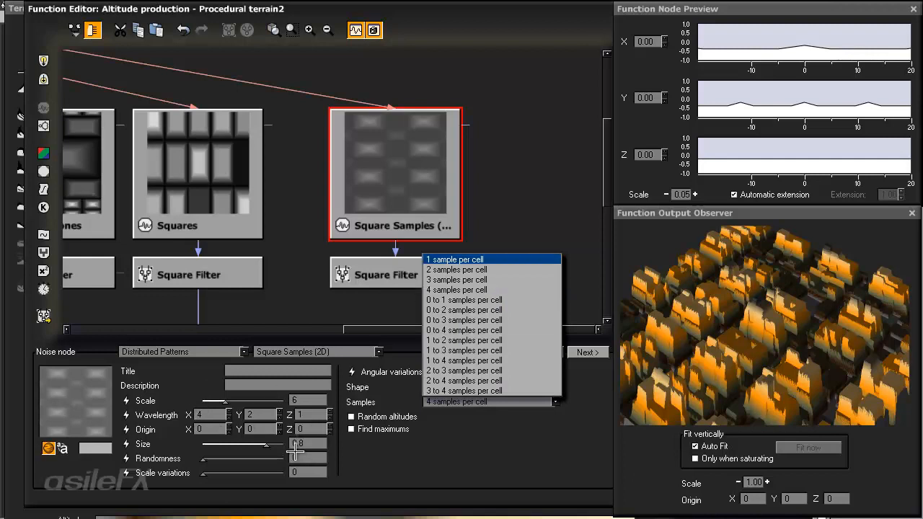
{"action": "left_click", "coordinate": [461, 260]}
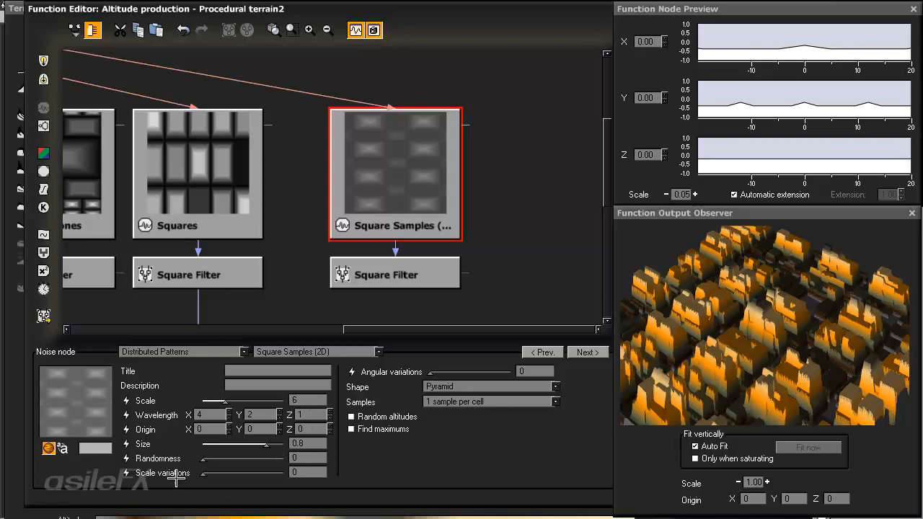
{"action": "key", "text": "space"}
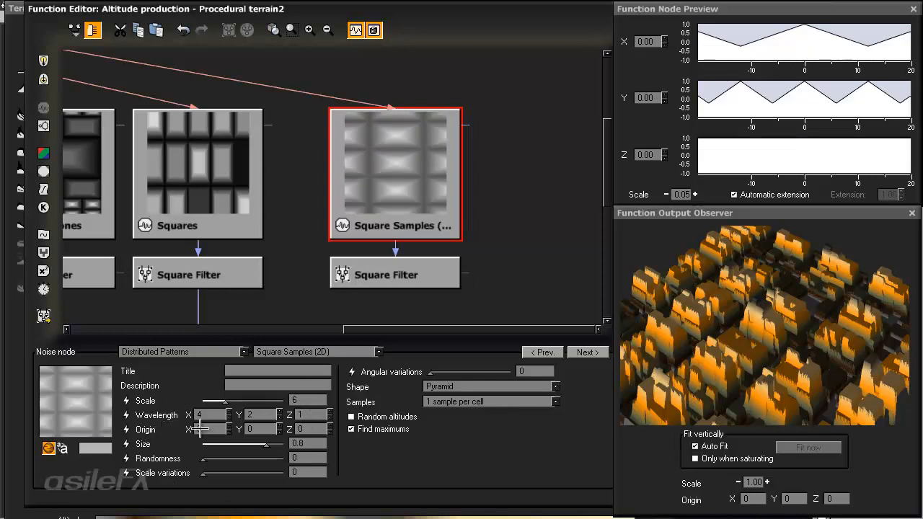
Reduce the noise's Size to about 0.51 and set its X wavelength to 2.
{"action": "left_click_drag", "start_coordinate": [267, 445], "coordinate": [236, 448]}
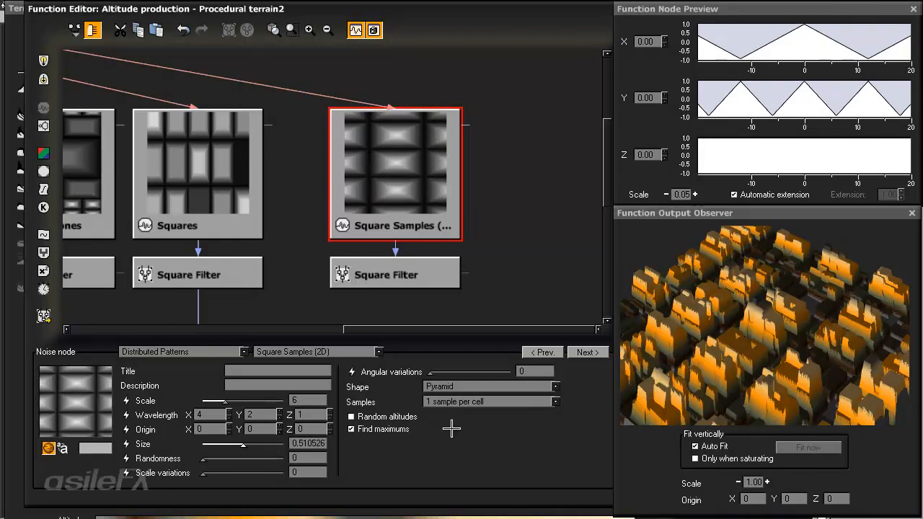
{"action": "key", "text": "Tab"}
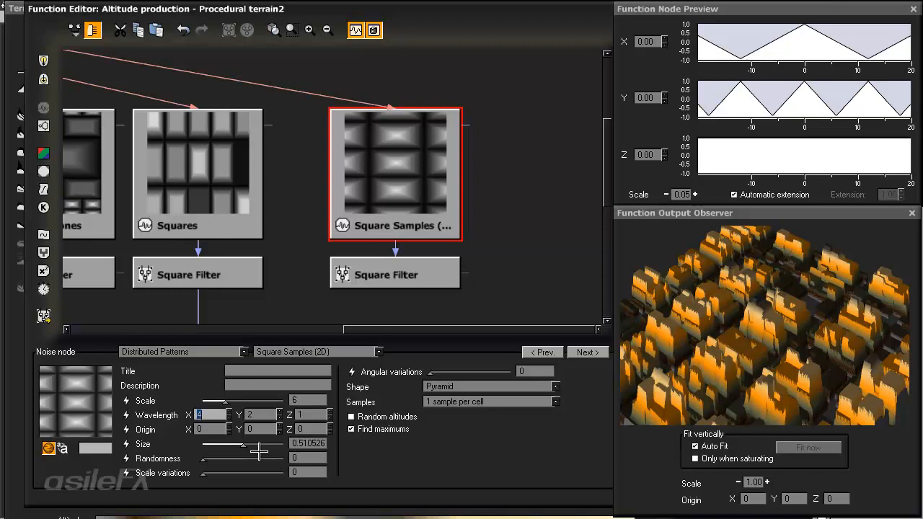
{"action": "type", "text": "2"}
{"action": "key", "text": "Return"}
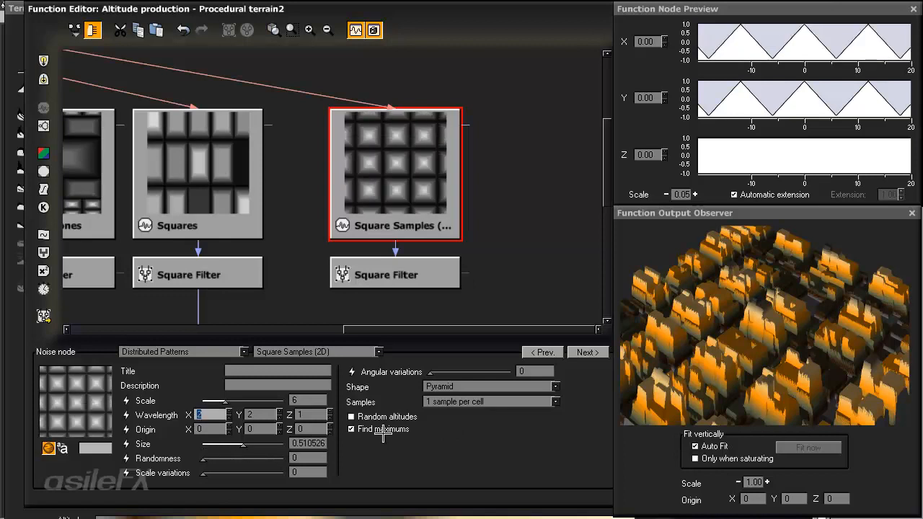
Set the Size of the Square Samples noise to exactly 0.5.
{"action": "key", "text": "Tab"}
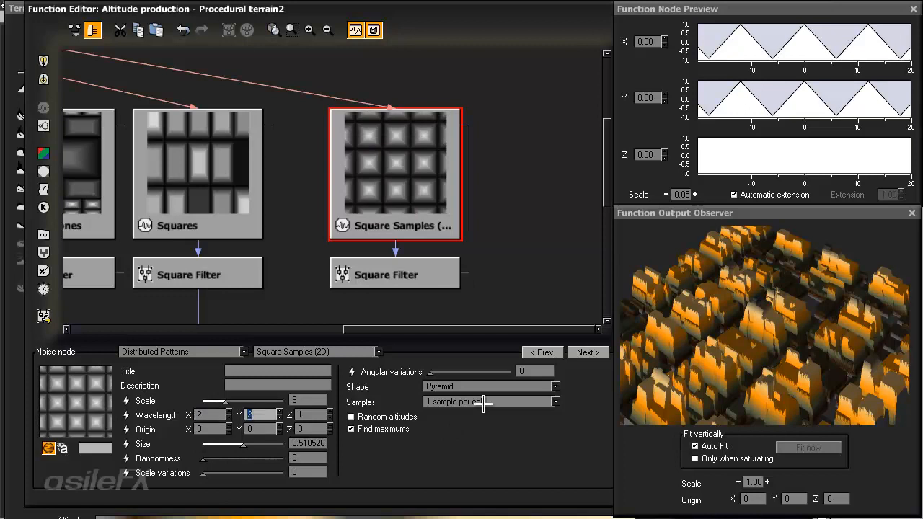
{"action": "key", "text": "Tab"}
{"action": "key", "text": "Tab"}
{"action": "key", "text": "Tab"}
{"action": "key", "text": "Tab"}
{"action": "key", "text": "Tab"}
{"action": "type", "text": ".5"}
{"action": "key", "text": "Return"}
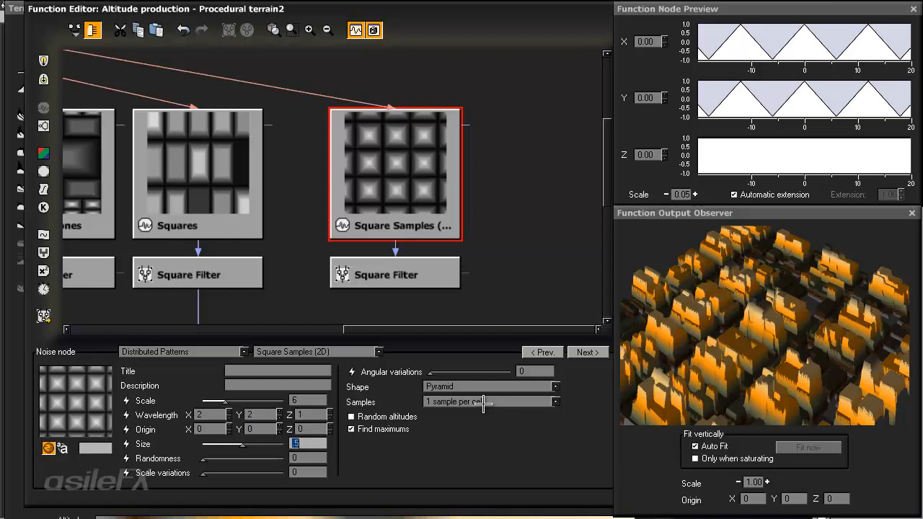
Try 0 to 1 and 0 to 4 samples per cell, testing Randomness at about 0.47 before returning it to 0.
{"action": "left_click", "coordinate": [482, 401]}
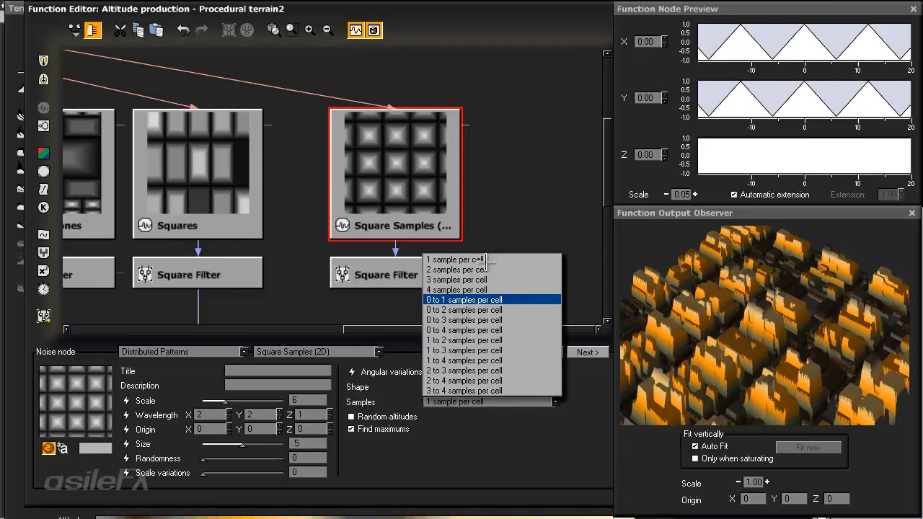
{"action": "key", "text": "Return"}
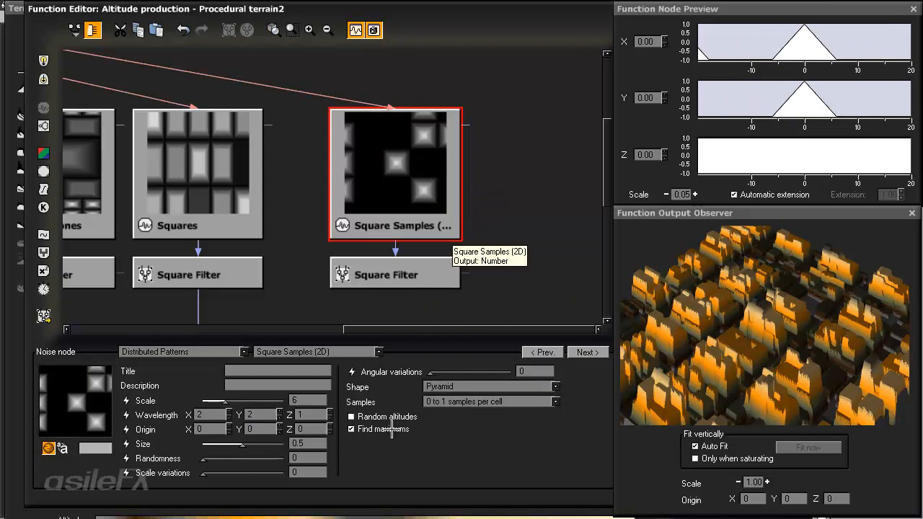
{"action": "left_click", "coordinate": [556, 402]}
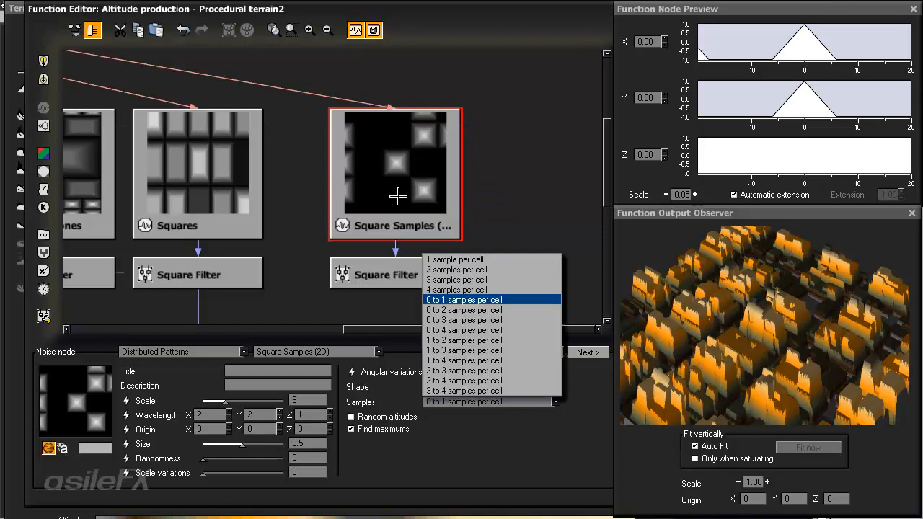
{"action": "left_click", "coordinate": [468, 330]}
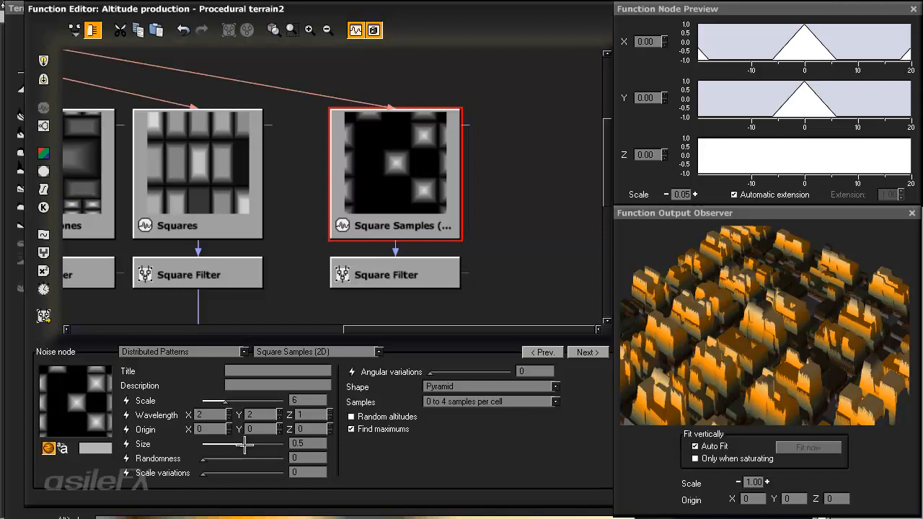
{"action": "left_click_drag", "start_coordinate": [204, 459], "coordinate": [240, 459]}
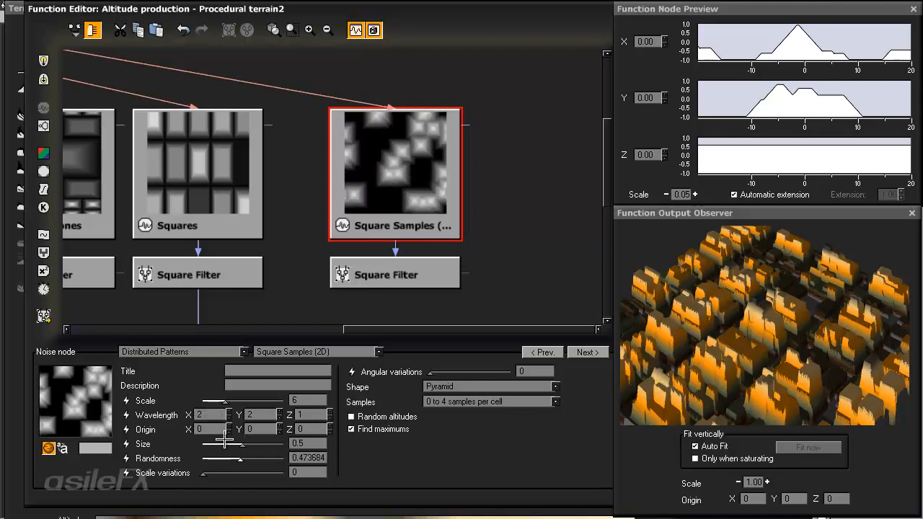
{"action": "left_click_drag", "start_coordinate": [240, 459], "coordinate": [203, 459]}
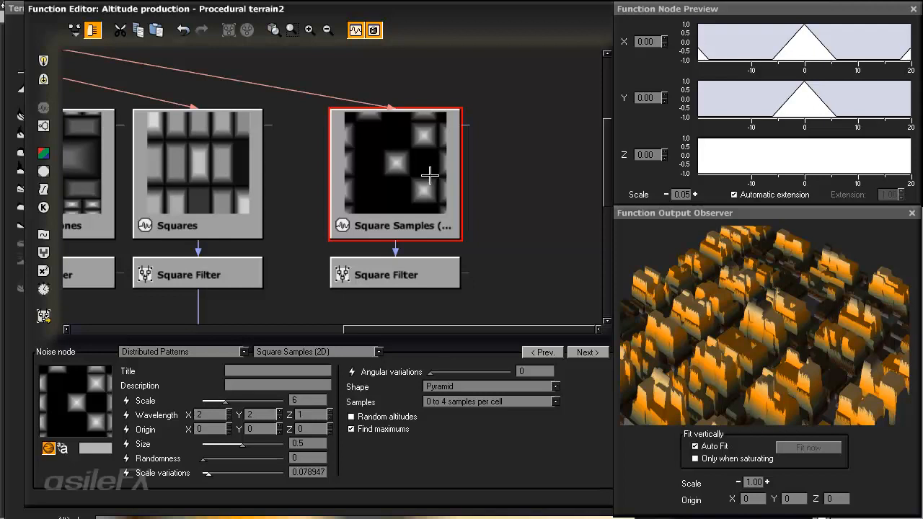
Try Scale variations of about 0.44 with 0 to 1 samples per cell.
{"action": "left_click_drag", "start_coordinate": [209, 474], "coordinate": [237, 473]}
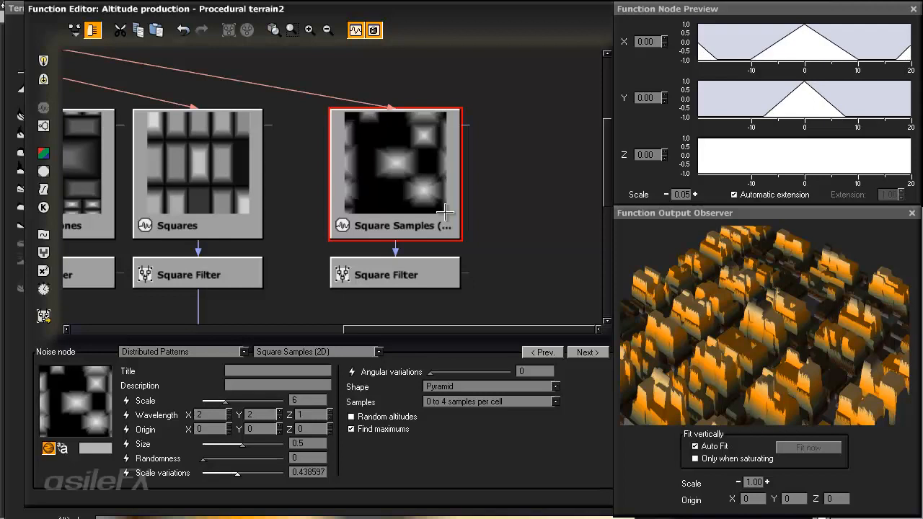
{"action": "left_click", "coordinate": [487, 401]}
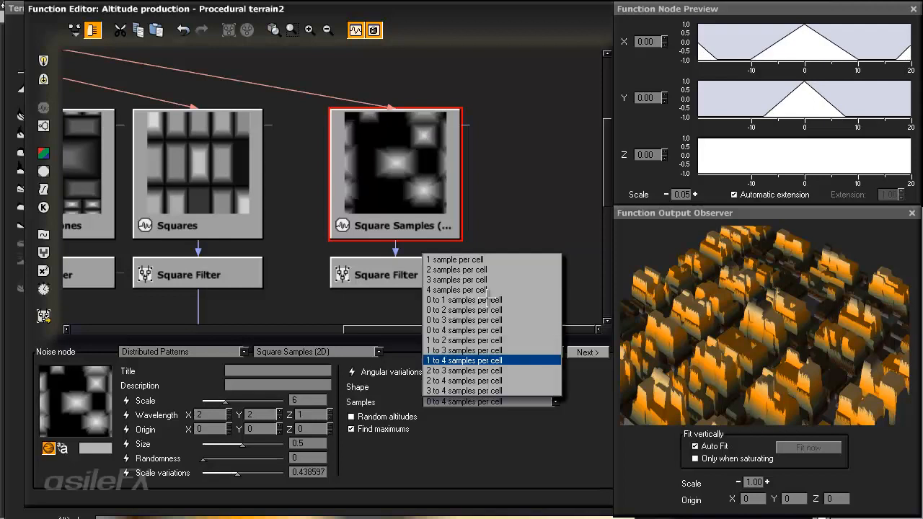
{"action": "left_click", "coordinate": [476, 297]}
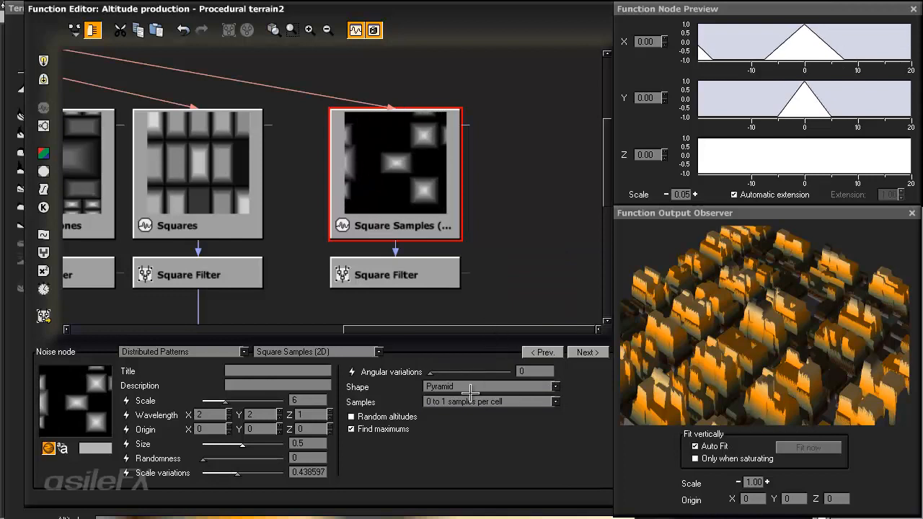
Set Size to about 0.35 and Scale variations to about 0.51, using 1 sample per cell.
{"action": "scroll", "coordinate": [471, 394], "scroll_direction": "down", "scroll_amount": 1}
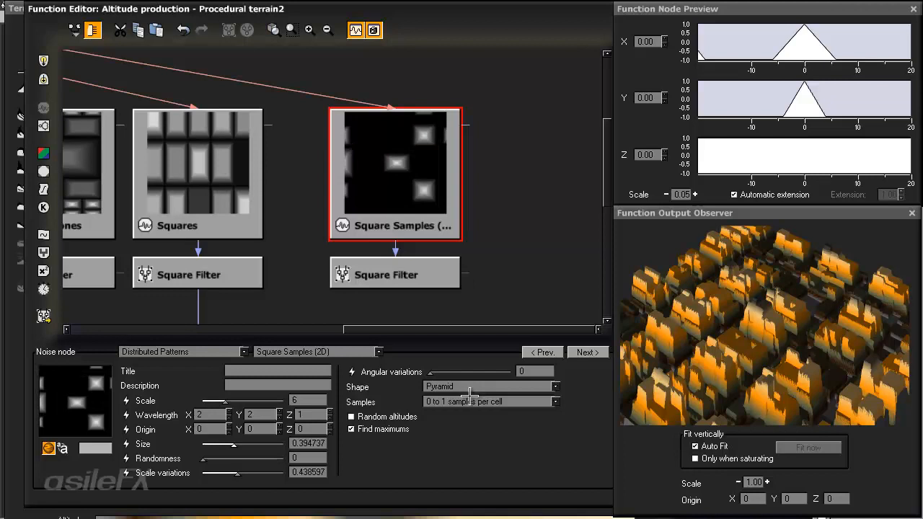
{"action": "left_click_drag", "start_coordinate": [237, 474], "coordinate": [232, 453]}
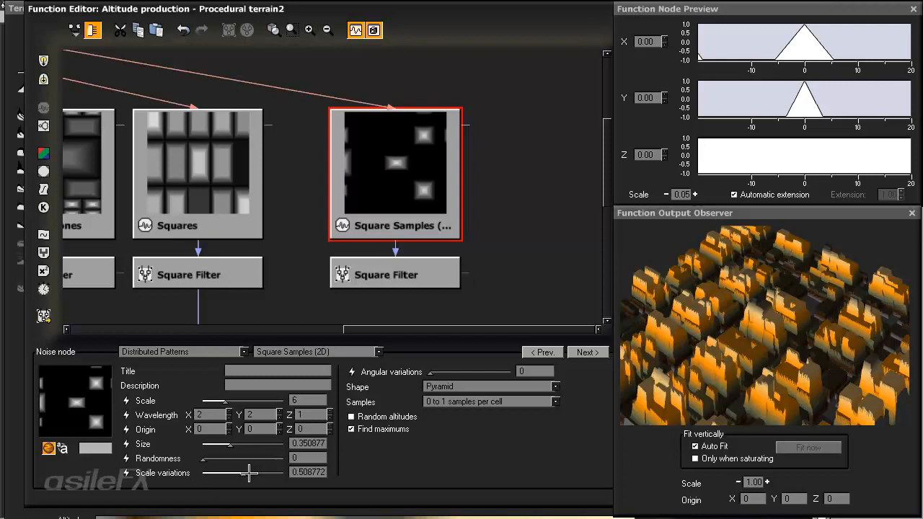
{"action": "left_click", "coordinate": [555, 402]}
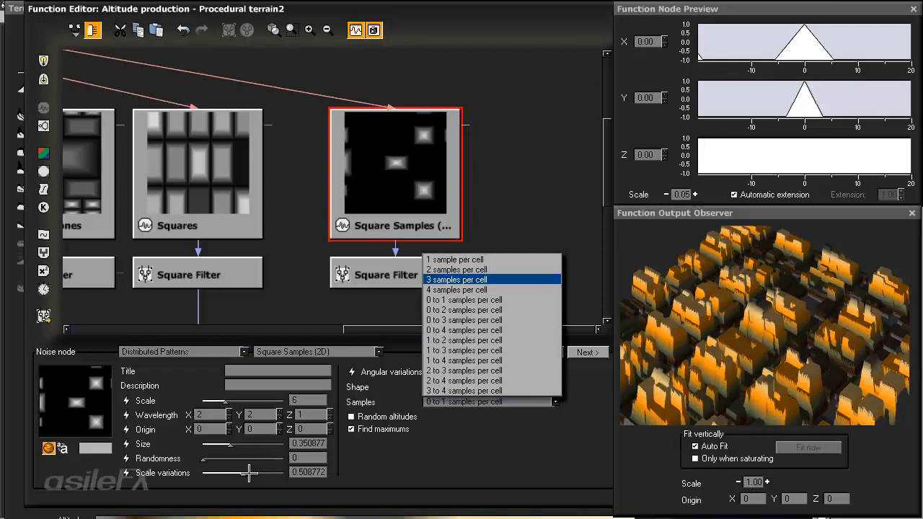
{"action": "left_click", "coordinate": [454, 259]}
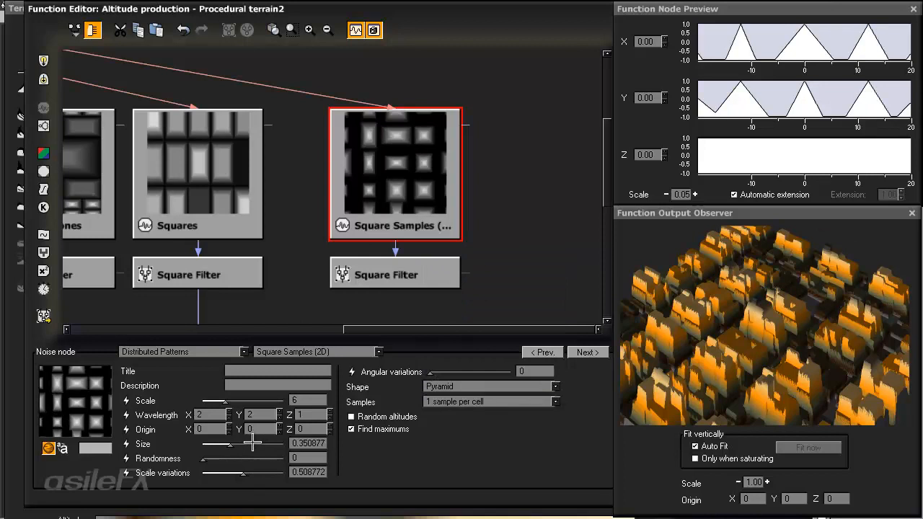
Try the Cube shape on the Square Samples noise, then set Shape to Round pyramid.
{"action": "key", "text": "alt+Down"}
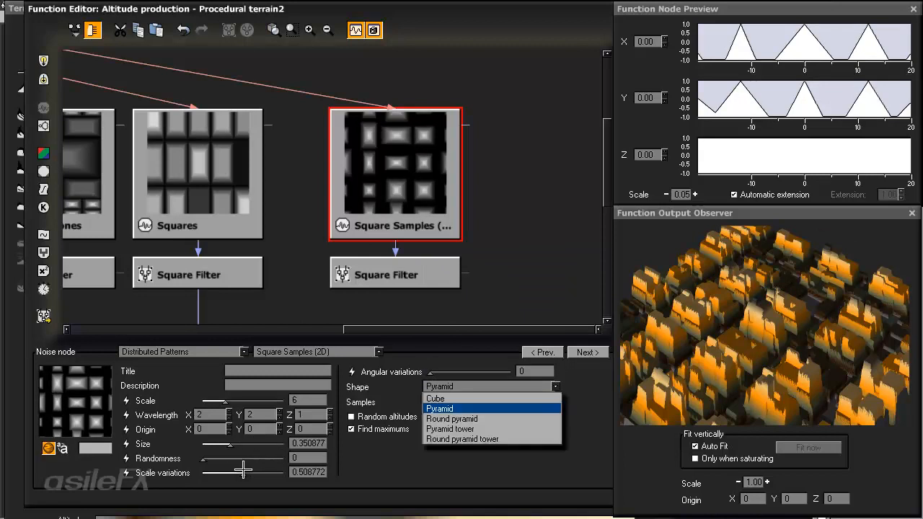
{"action": "key", "text": "Up"}
{"action": "key", "text": "Return"}
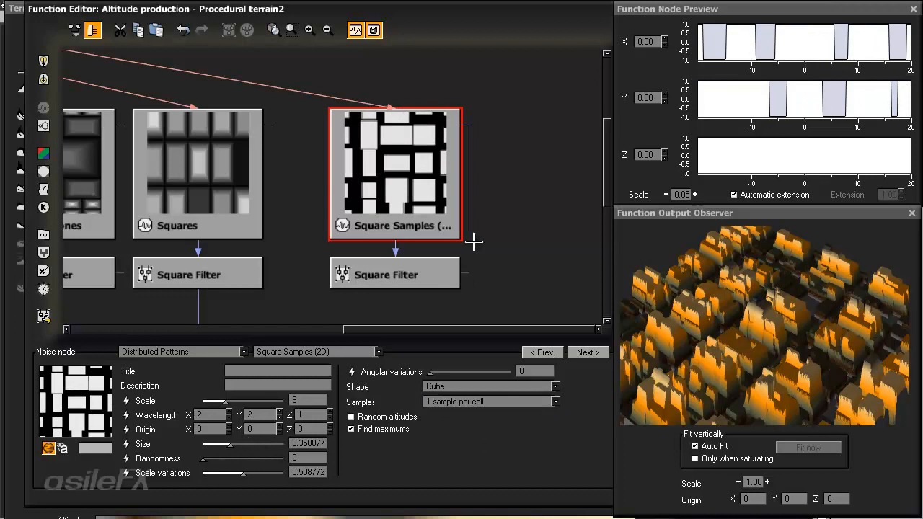
{"action": "left_click", "coordinate": [514, 387]}
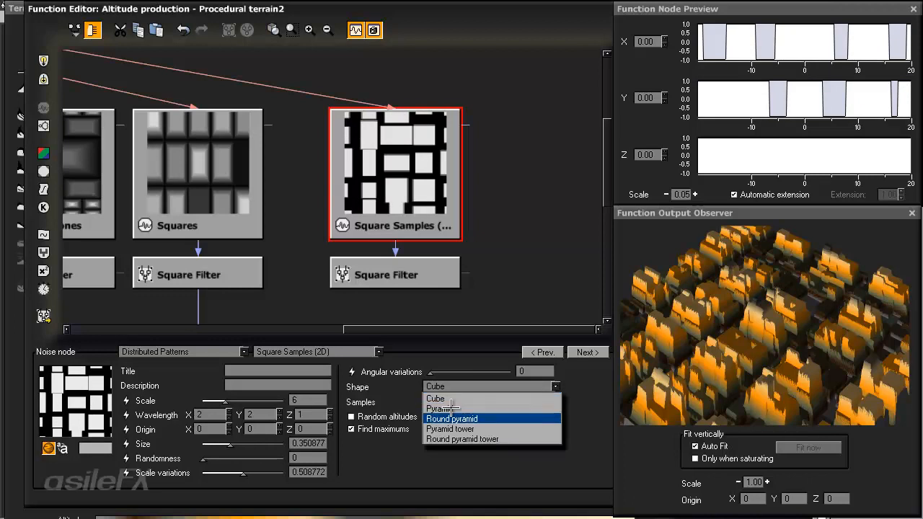
{"action": "left_click", "coordinate": [482, 418]}
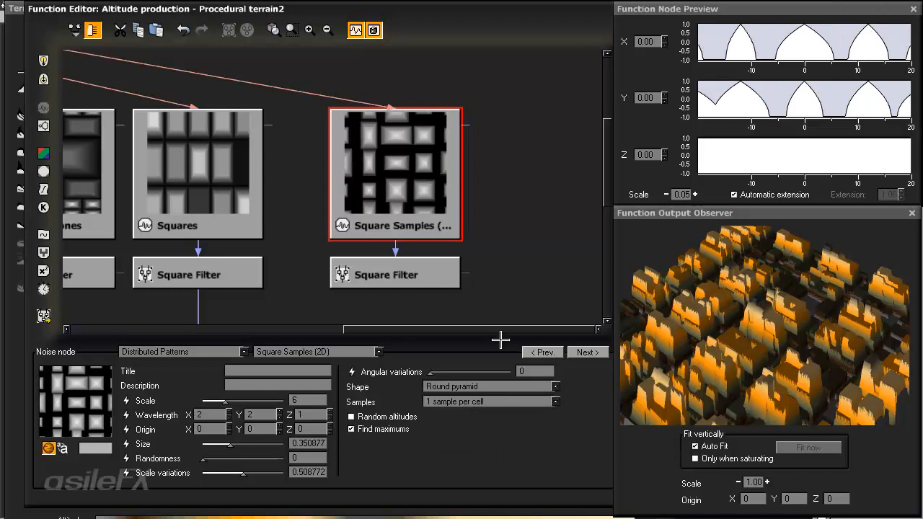
Try the Pyramid tower and Round pyramid tower shapes, then return Shape to Round pyramid.
{"action": "right_click_drag", "start_coordinate": [503, 256], "coordinate": [509, 256]}
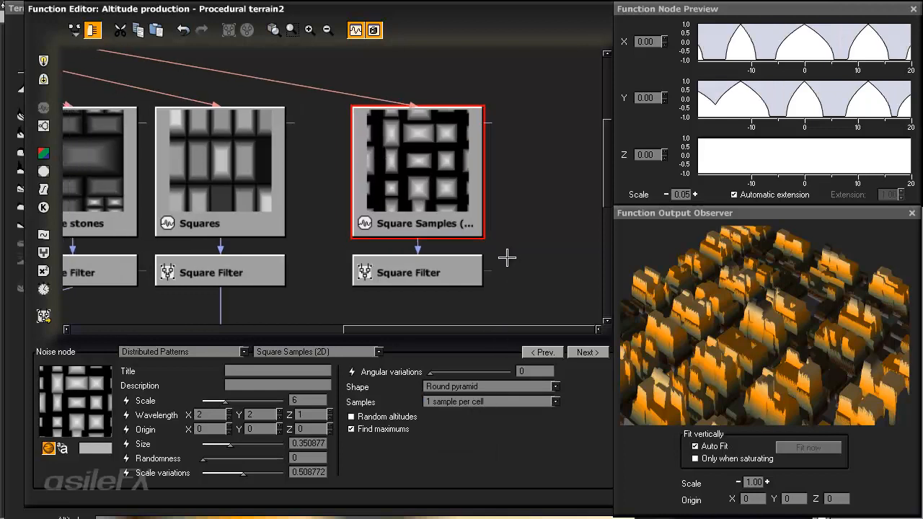
{"action": "left_click", "coordinate": [489, 386]}
{"action": "left_click", "coordinate": [484, 429]}
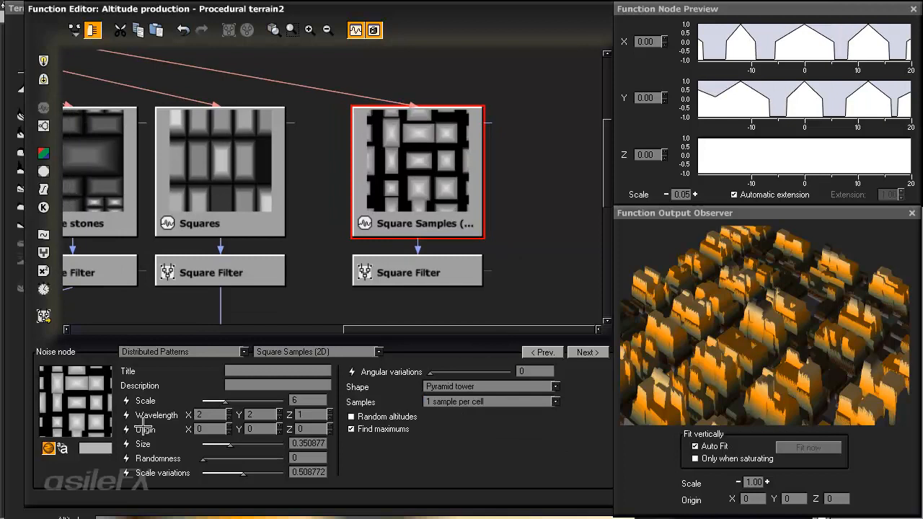
{"action": "left_click", "coordinate": [489, 386]}
{"action": "left_click", "coordinate": [484, 437]}
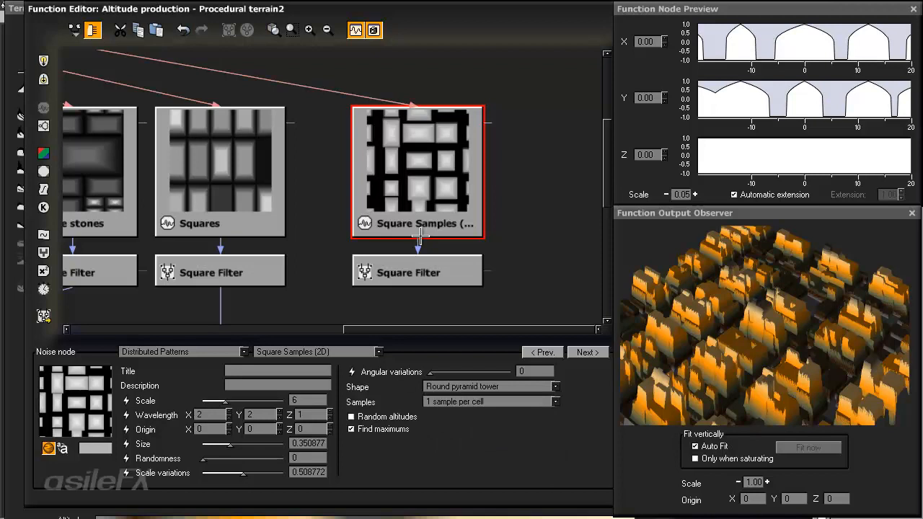
{"action": "left_click", "coordinate": [474, 387]}
{"action": "left_click", "coordinate": [472, 416]}
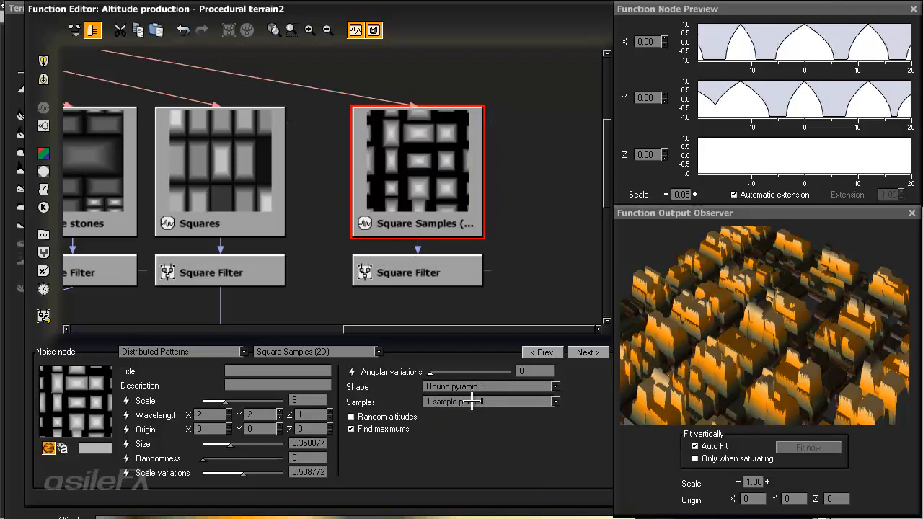
Compare the preview of the Square Samples noise with that of the Square Filter below it.
{"action": "left_click", "coordinate": [470, 272]}
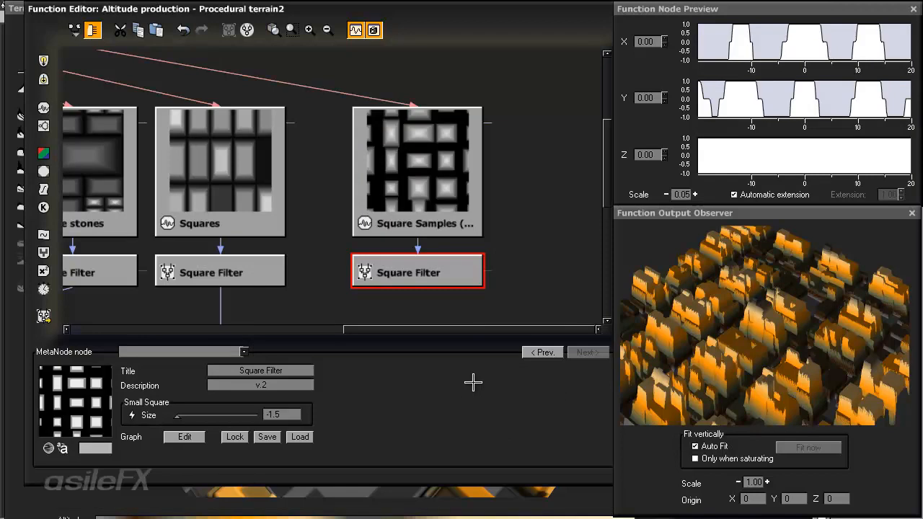
{"action": "key", "text": "Up"}
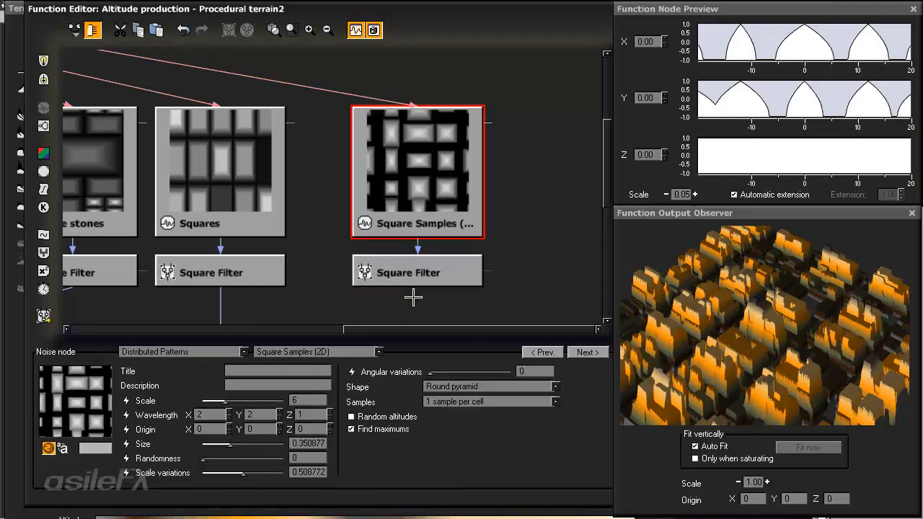
{"action": "key", "text": "Down"}
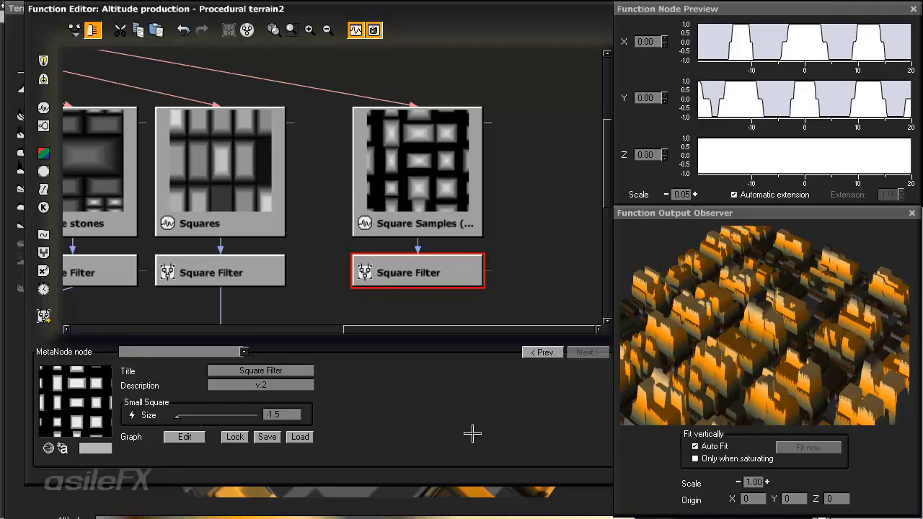
Connect the Square Filter below the Square Samples noise to the Combiner node as its third input.
{"action": "scroll", "coordinate": [462, 310], "scroll_direction": "down", "scroll_amount": 2}
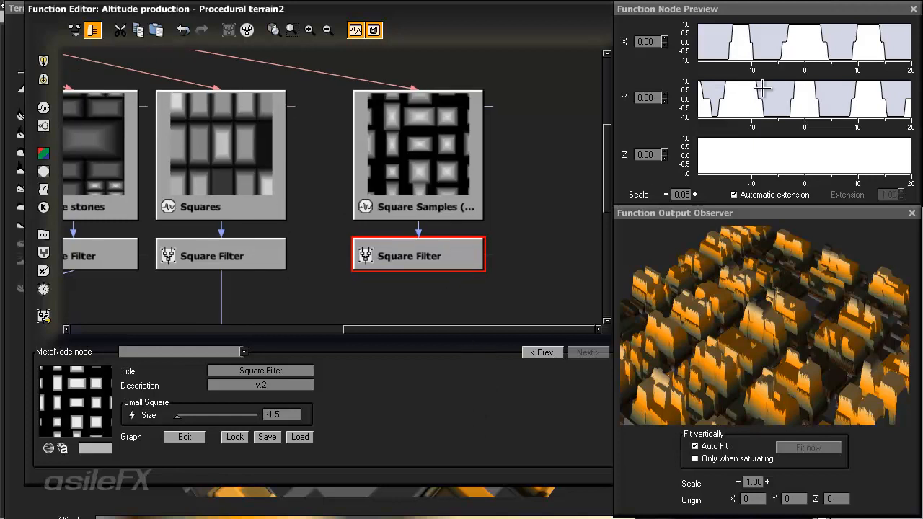
{"action": "middle_click_drag", "start_coordinate": [786, 77], "coordinate": [462, 414]}
{"action": "left_click", "coordinate": [288, 320]}
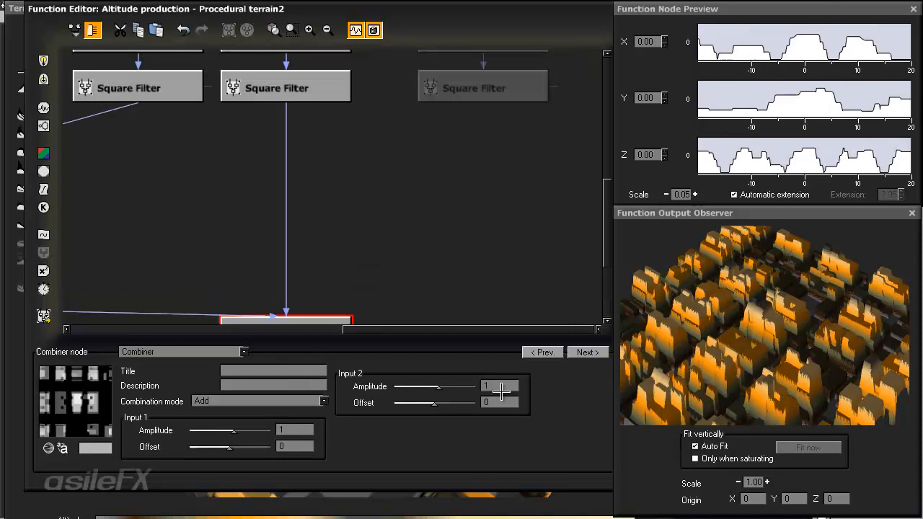
{"action": "middle_click_drag", "start_coordinate": [500, 391], "coordinate": [463, 293]}
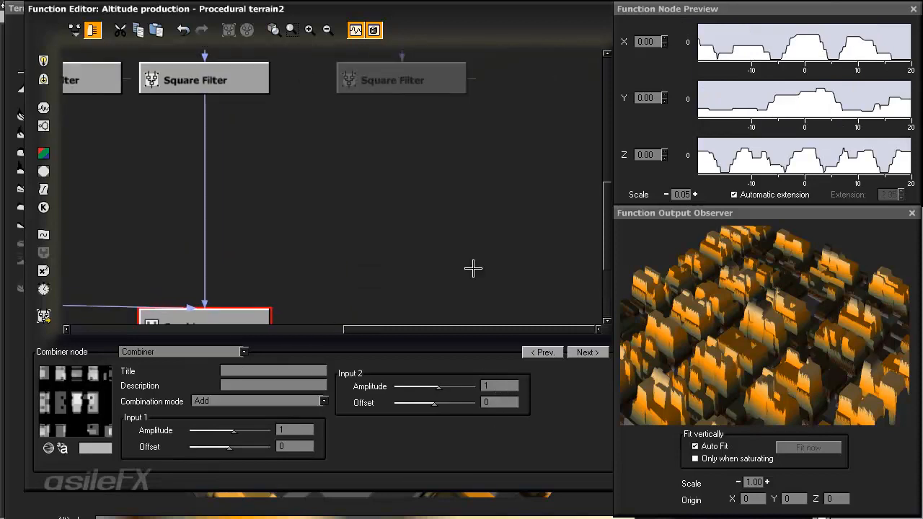
{"action": "left_click_drag", "start_coordinate": [205, 306], "coordinate": [401, 93]}
{"action": "left_click", "coordinate": [421, 103]}
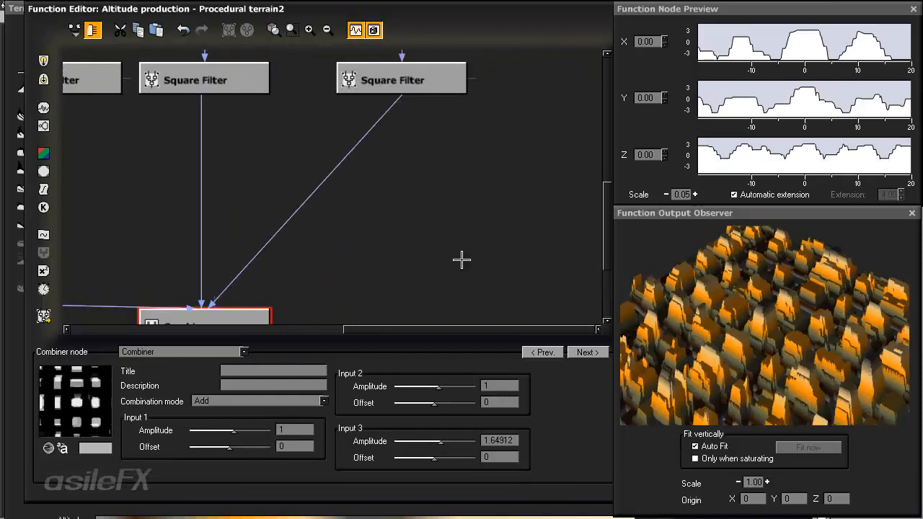
Set the Combiner's Input 3 amplitude to 1 and the scale of the Function Output Observer to 2.
{"action": "middle_click_drag", "start_coordinate": [775, 53], "coordinate": [758, 126]}
{"action": "double_click", "coordinate": [499, 440]}
{"action": "type", "text": "1"}
{"action": "key", "text": "Return"}
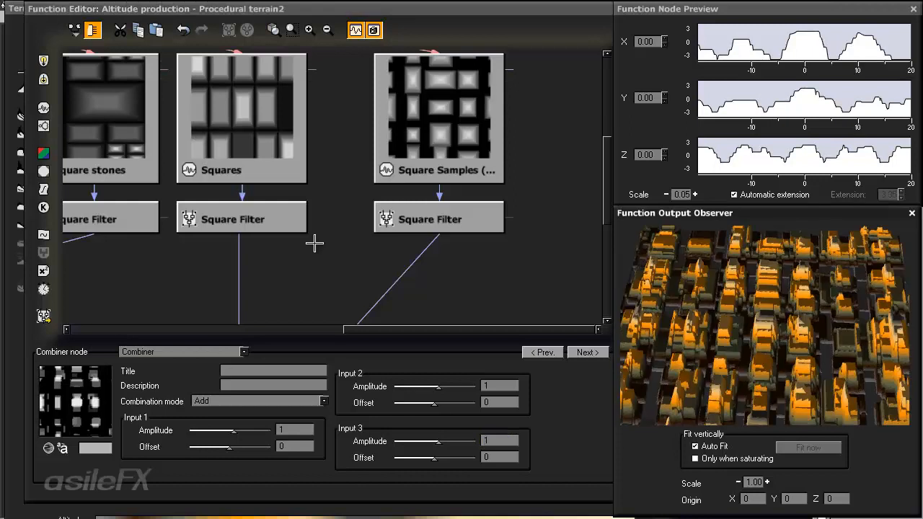
{"action": "left_click", "coordinate": [767, 482]}
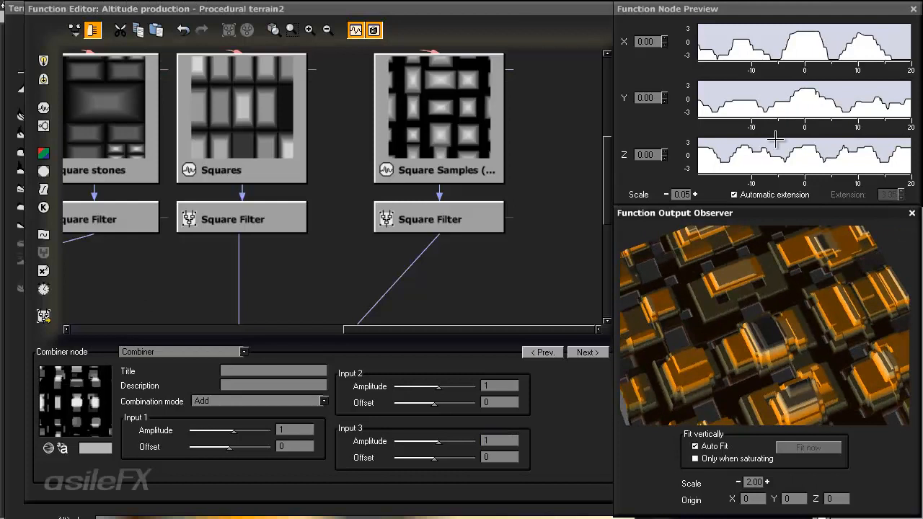
Try a Size of 0.4 on the Square Samples noise, then raise it to about 0.57.
{"action": "left_click", "coordinate": [462, 160]}
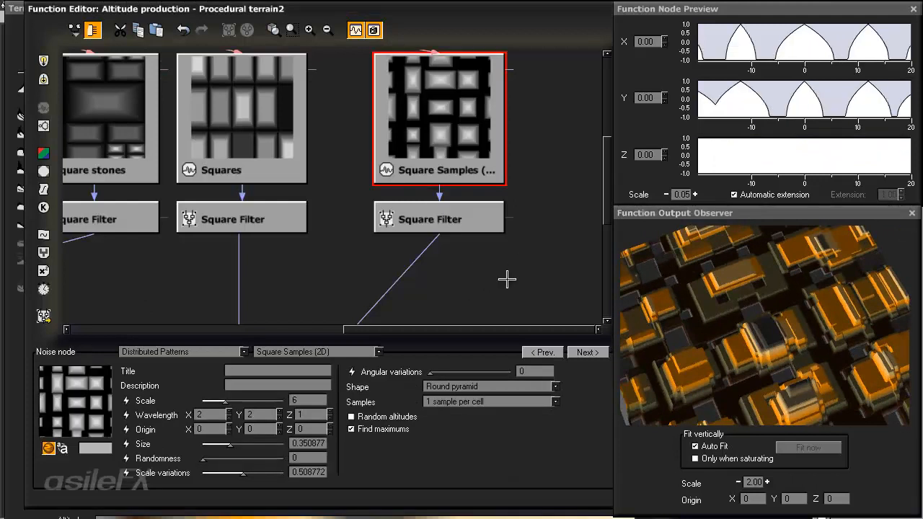
{"action": "right_click_drag", "start_coordinate": [512, 228], "coordinate": [489, 219]}
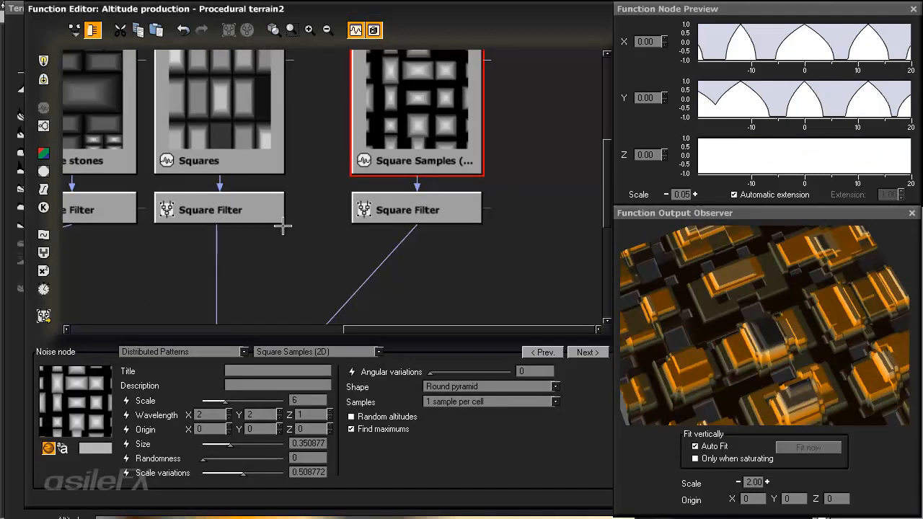
{"action": "double_click", "coordinate": [308, 443]}
{"action": "type", "text": ".4"}
{"action": "key", "text": "Return"}
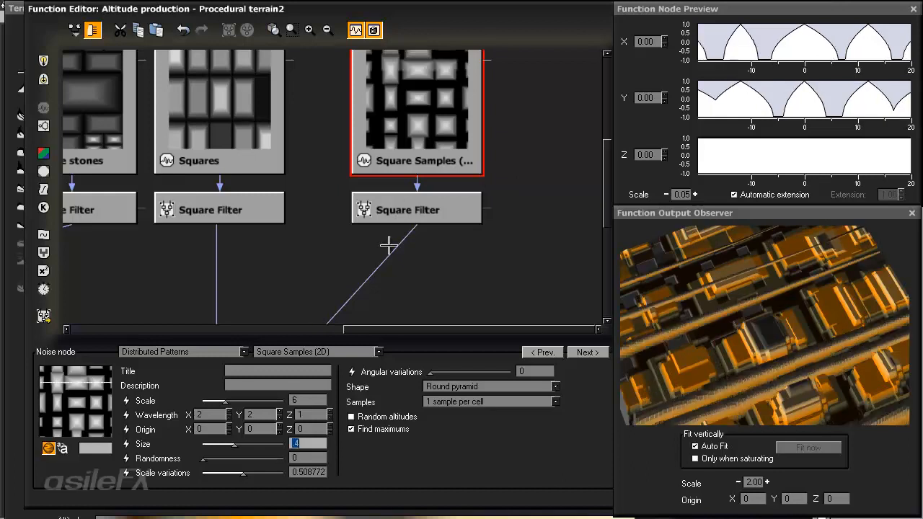
{"action": "left_click_drag", "start_coordinate": [235, 445], "coordinate": [247, 445]}
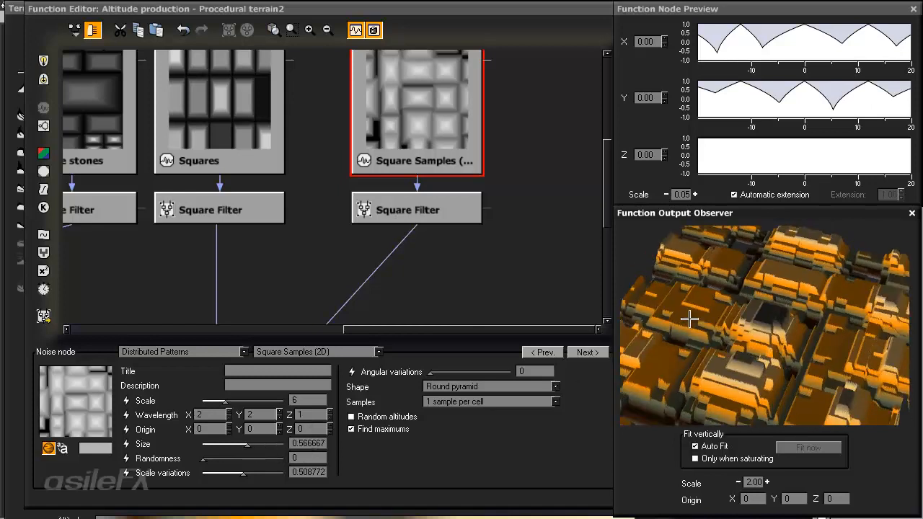
Enable Random altitudes for the Square Samples noise and view the terrain from another angle.
{"action": "right_click_drag", "start_coordinate": [764, 383], "coordinate": [760, 383]}
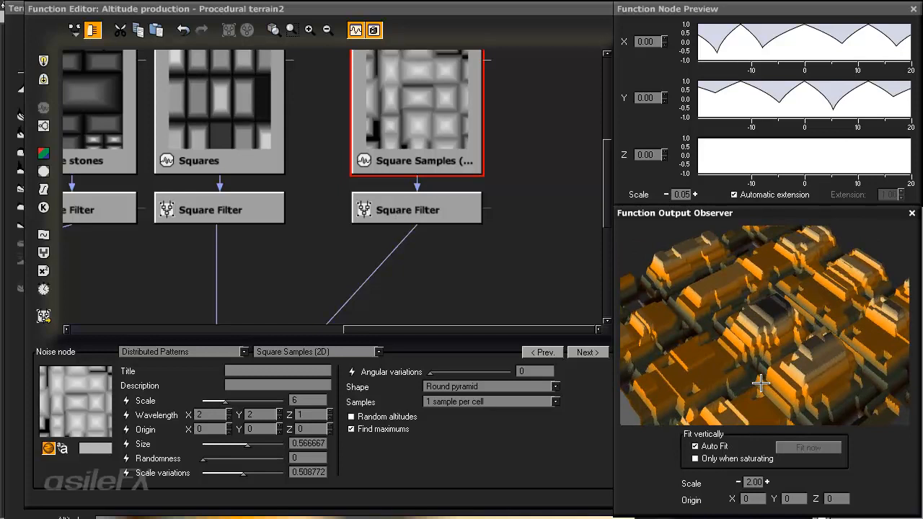
{"action": "left_click", "coordinate": [351, 417]}
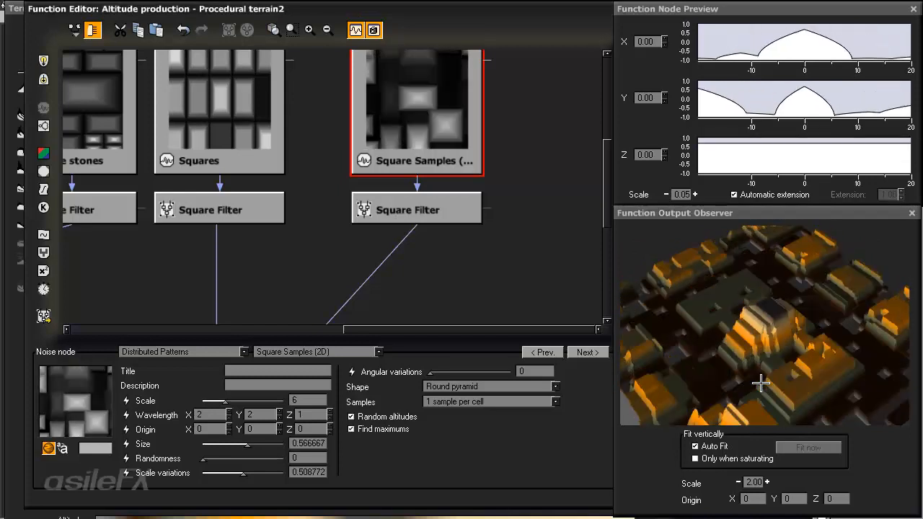
{"action": "right_click_drag", "start_coordinate": [761, 383], "coordinate": [760, 383]}
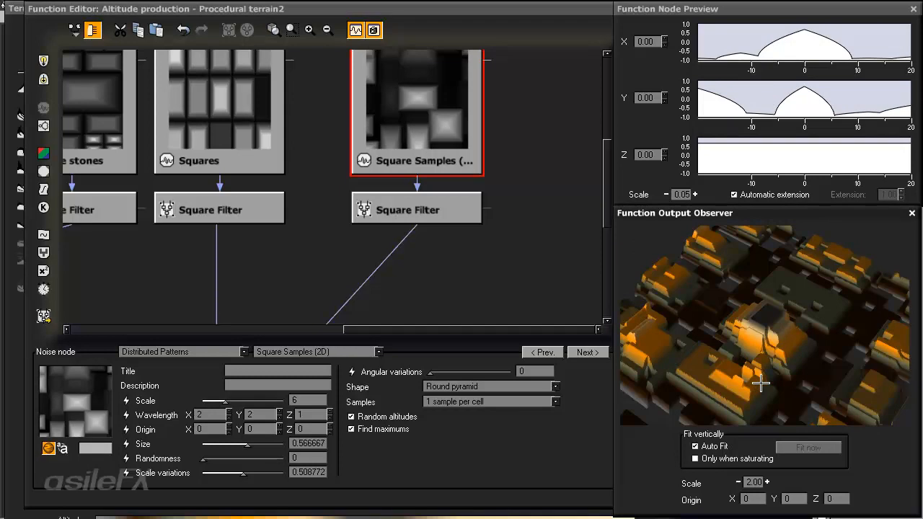
Try Angular variations of 1 on the Square Samples noise, return it to 0 and inspect the terrain from several angles.
{"action": "left_click_drag", "start_coordinate": [429, 372], "coordinate": [479, 372]}
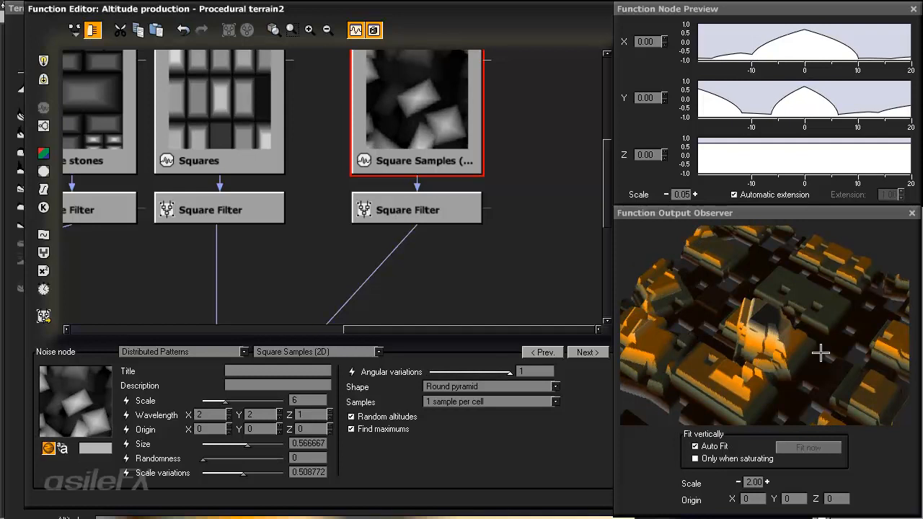
{"action": "left_click_drag", "start_coordinate": [791, 366], "coordinate": [792, 395]}
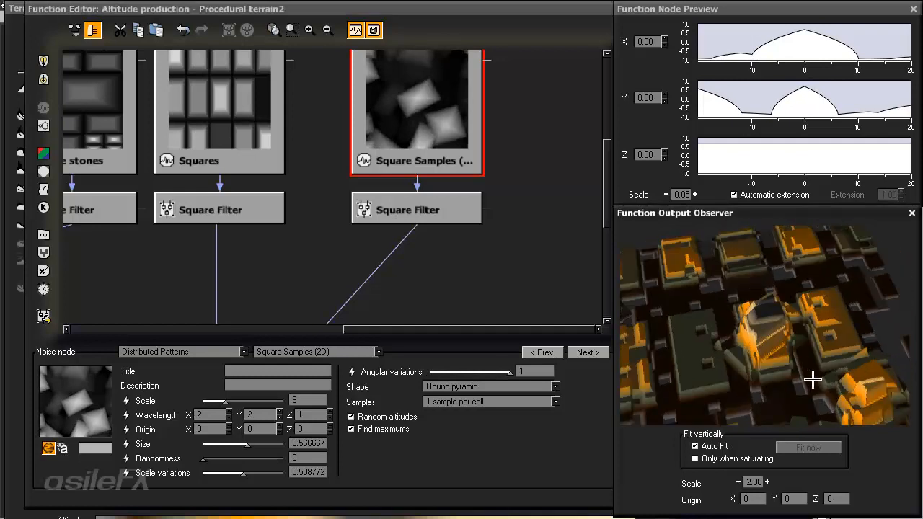
{"action": "left_click_drag", "start_coordinate": [510, 373], "coordinate": [430, 373]}
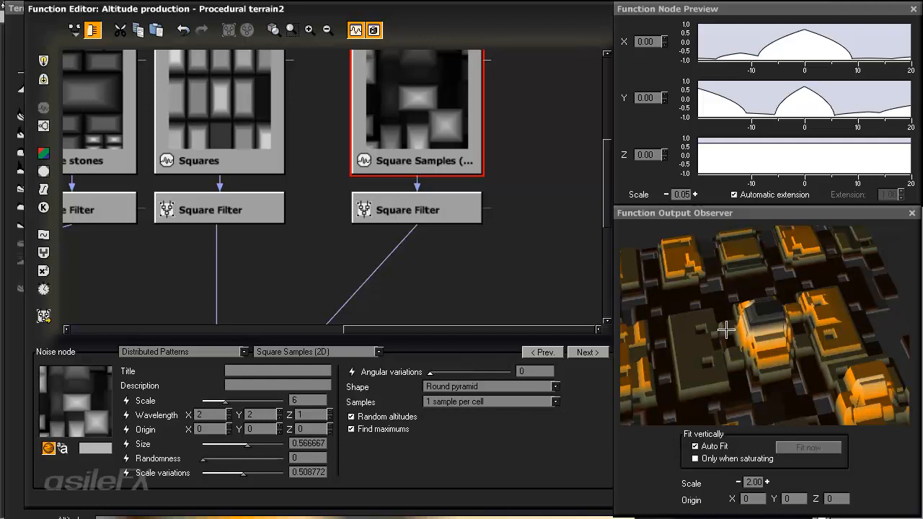
{"action": "left_click_drag", "start_coordinate": [735, 399], "coordinate": [488, 491]}
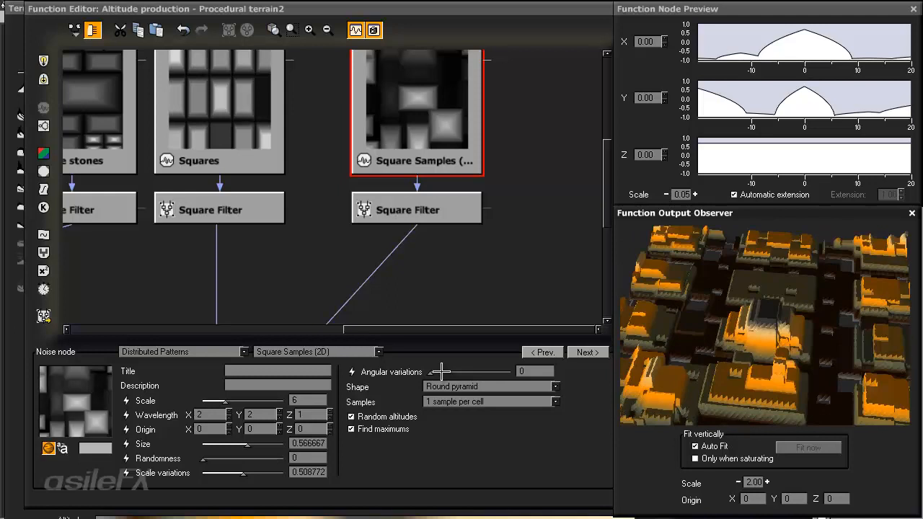
{"action": "left_click_drag", "start_coordinate": [766, 324], "coordinate": [654, 339]}
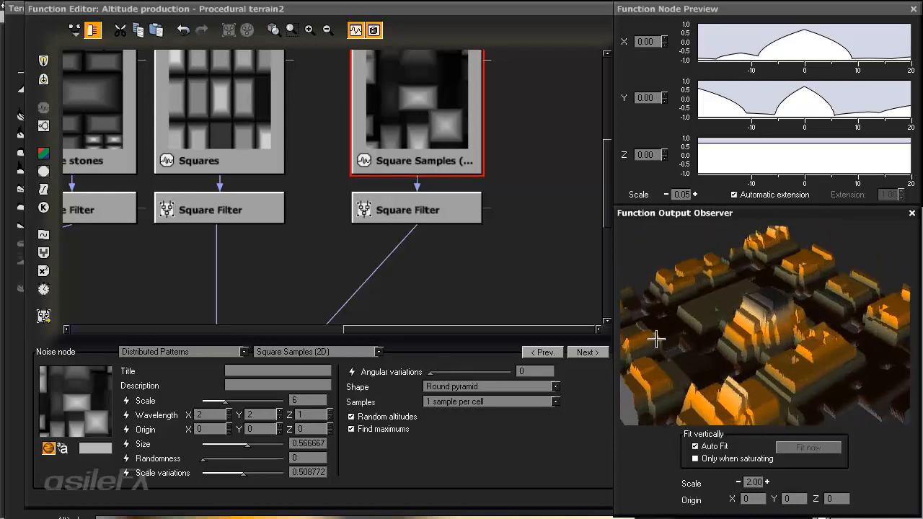
{"action": "left_click_drag", "start_coordinate": [775, 325], "coordinate": [730, 325]}
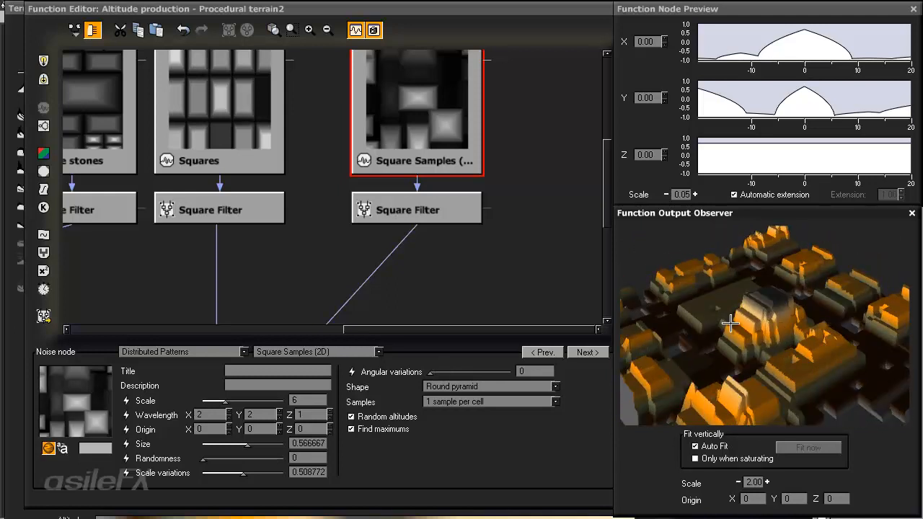
Set Scale variations of the Square Samples noise to 0.2 and Samples to 0 to 1 samples per cell.
{"action": "double_click", "coordinate": [307, 472]}
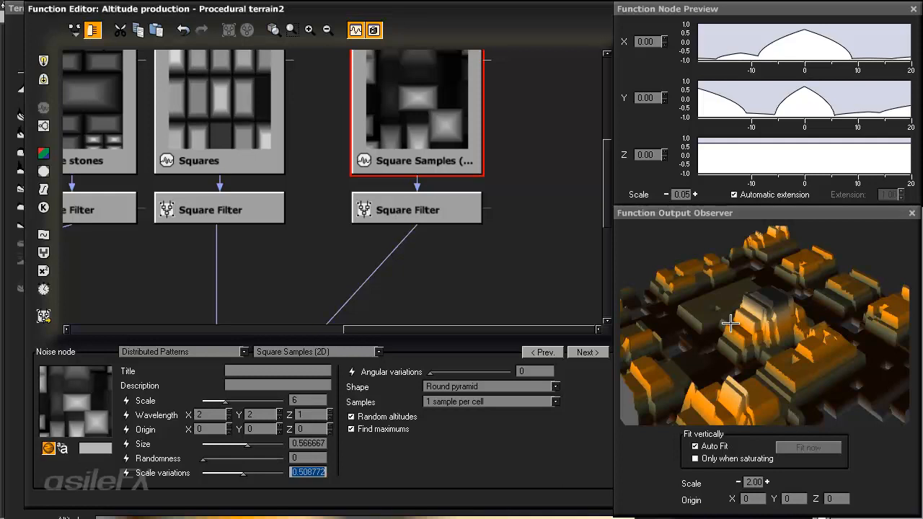
{"action": "type", "text": ".2"}
{"action": "key", "text": "Return"}
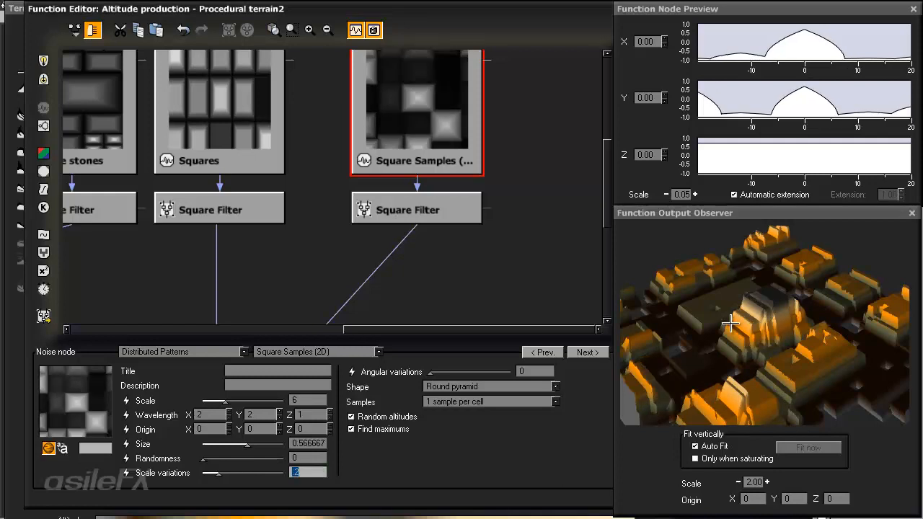
{"action": "left_click", "coordinate": [555, 401]}
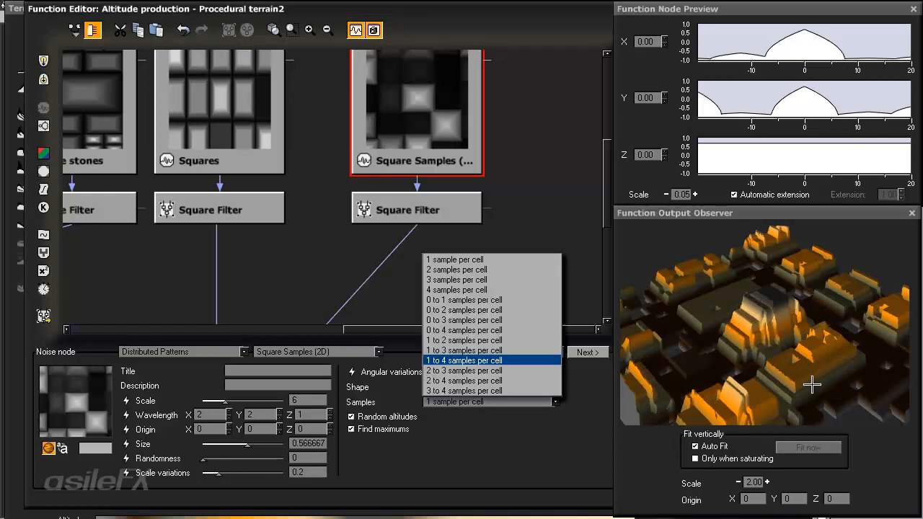
{"action": "left_click", "coordinate": [464, 300]}
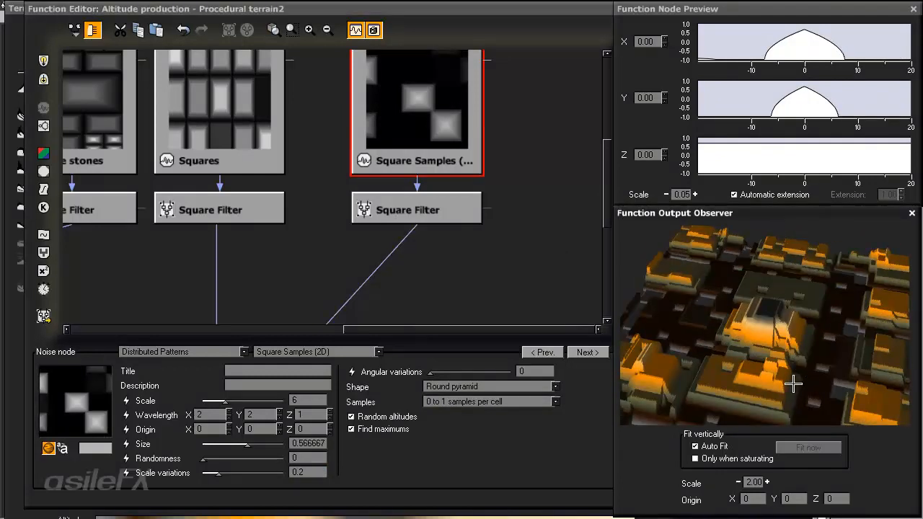
Set the Size of the Square Samples noise to 0.4.
{"action": "left_click", "coordinate": [839, 377]}
{"action": "type", "text": ".4"}
{"action": "key", "text": "Return"}
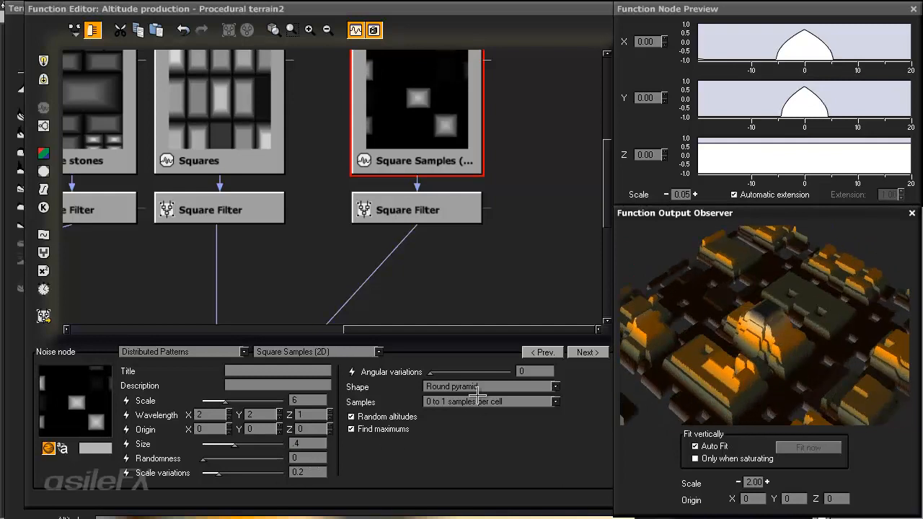
Try amplitudes of 2 and -1 for Input 3 of the Combiner node, then return it to 1.
{"action": "middle_click_drag", "start_coordinate": [477, 397], "coordinate": [470, 299]}
{"action": "left_click", "coordinate": [307, 239]}
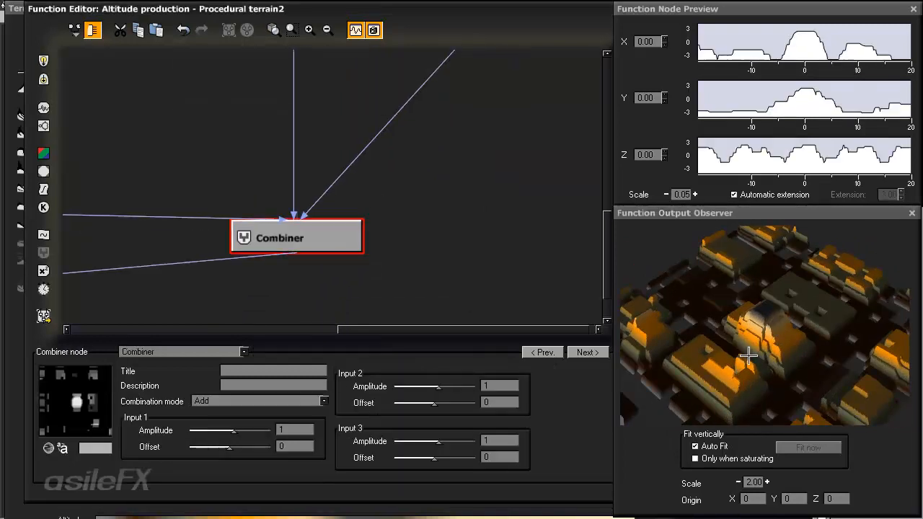
{"action": "double_click", "coordinate": [497, 440]}
{"action": "type", "text": "2"}
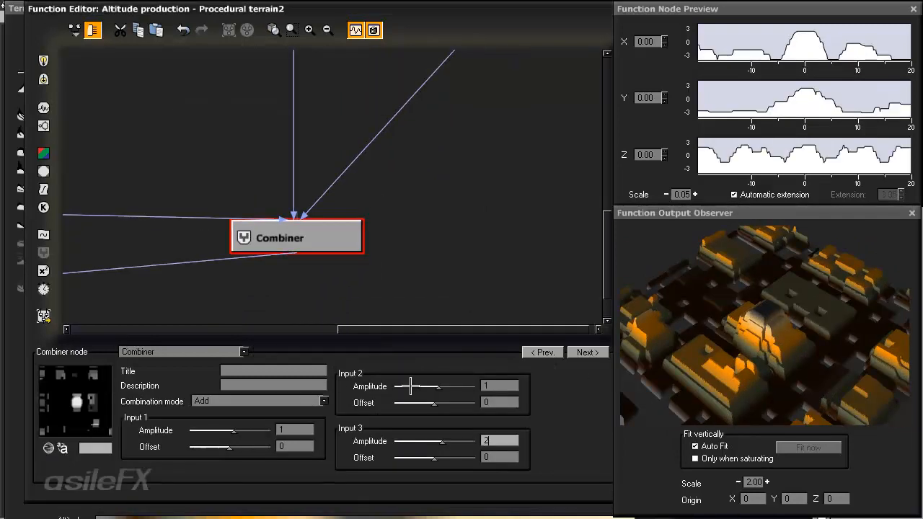
{"action": "key", "text": "Return"}
{"action": "type", "text": "1"}
{"action": "key", "text": "Return"}
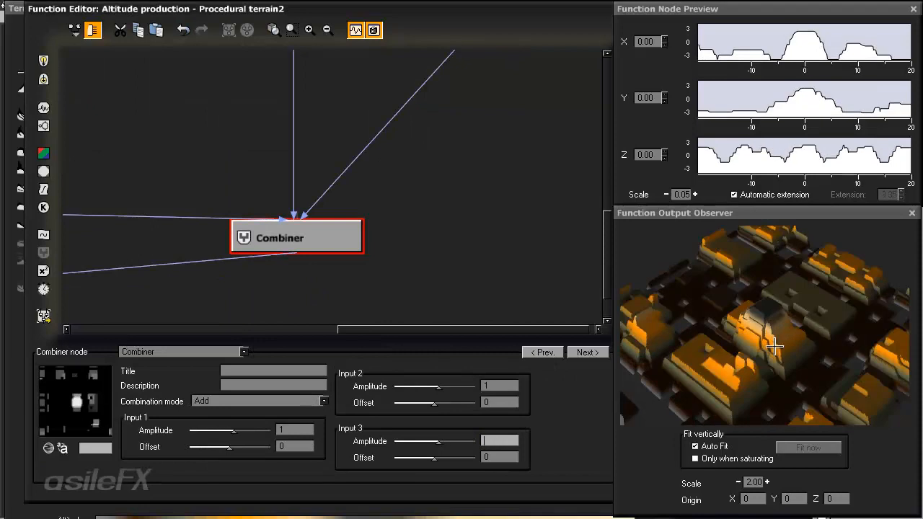
{"action": "type", "text": "-1"}
{"action": "key", "text": "Return"}
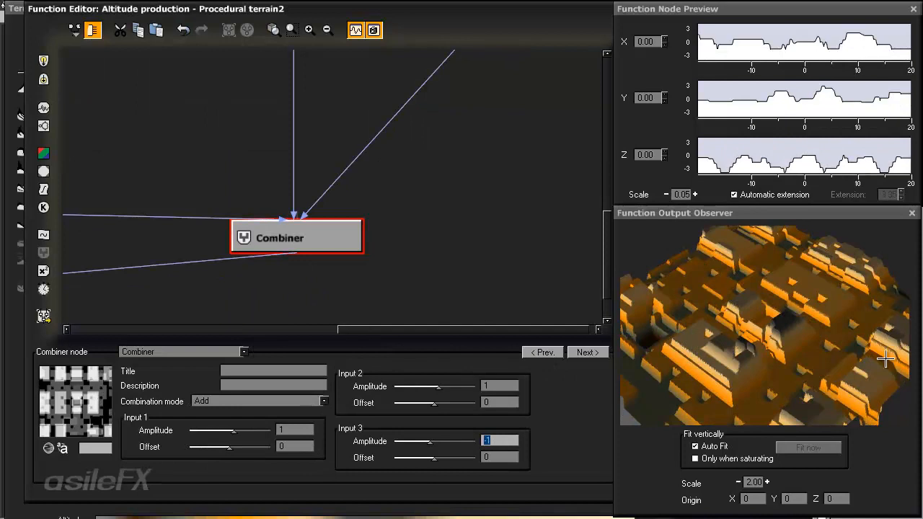
{"action": "left_click_drag", "start_coordinate": [790, 359], "coordinate": [498, 444]}
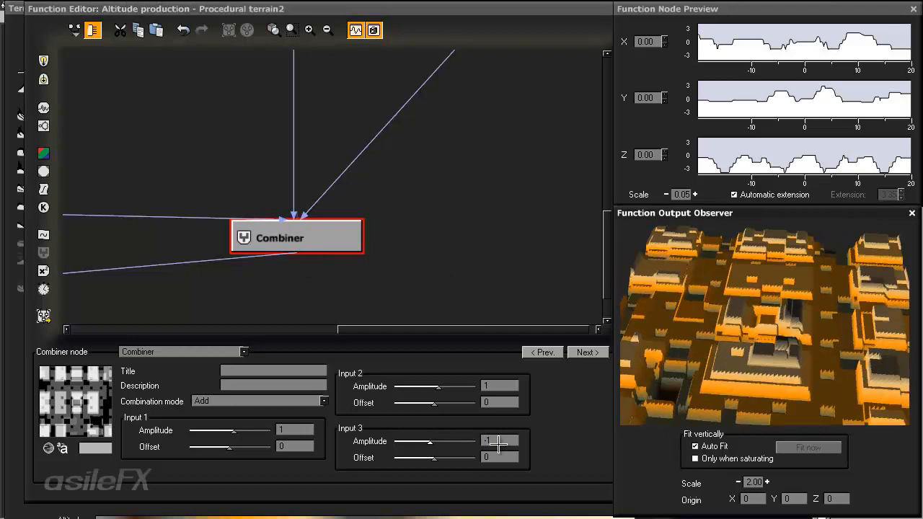
{"action": "double_click", "coordinate": [512, 438]}
{"action": "type", "text": "1"}
{"action": "key", "text": "Return"}
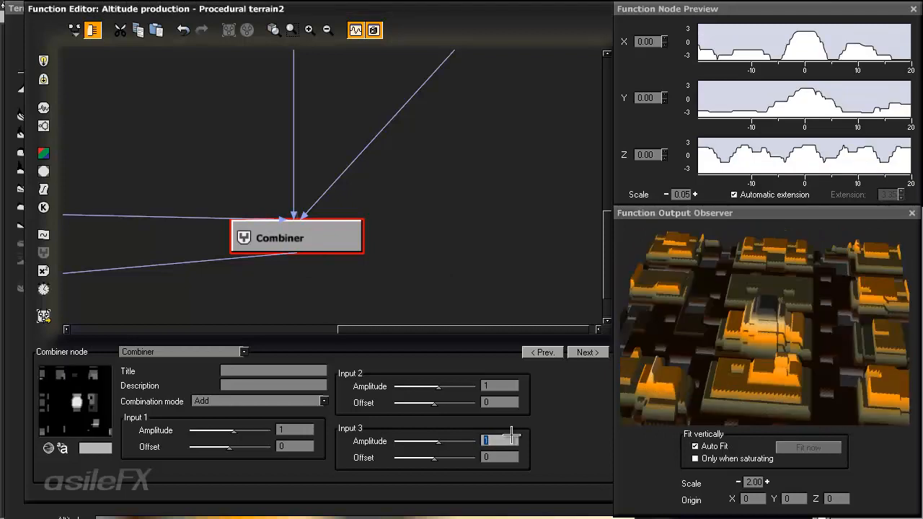
Try higher and lower Offset values for Input 3 of the Combiner, then reset the offset to 0.
{"action": "key", "text": "Tab"}
{"action": "scroll", "coordinate": [511, 435], "scroll_direction": "up", "scroll_amount": 3}
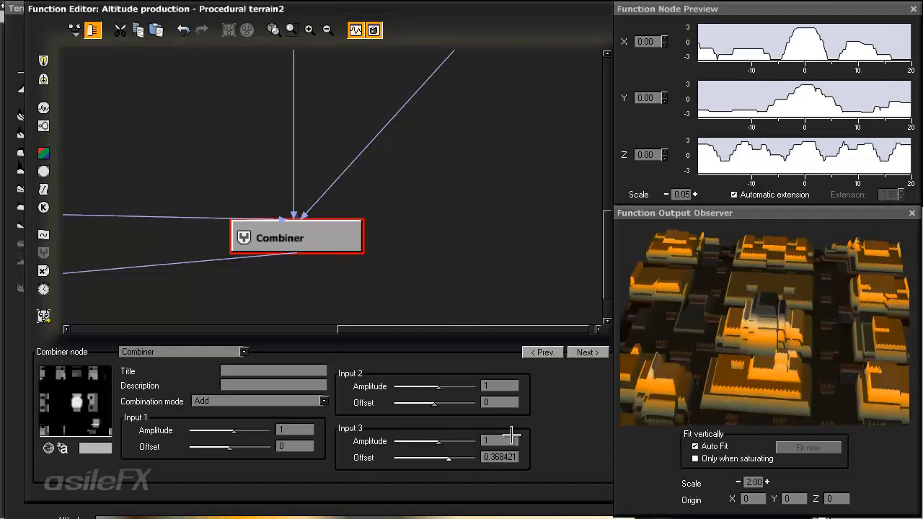
{"action": "scroll", "coordinate": [511, 435], "scroll_direction": "down", "scroll_amount": 5}
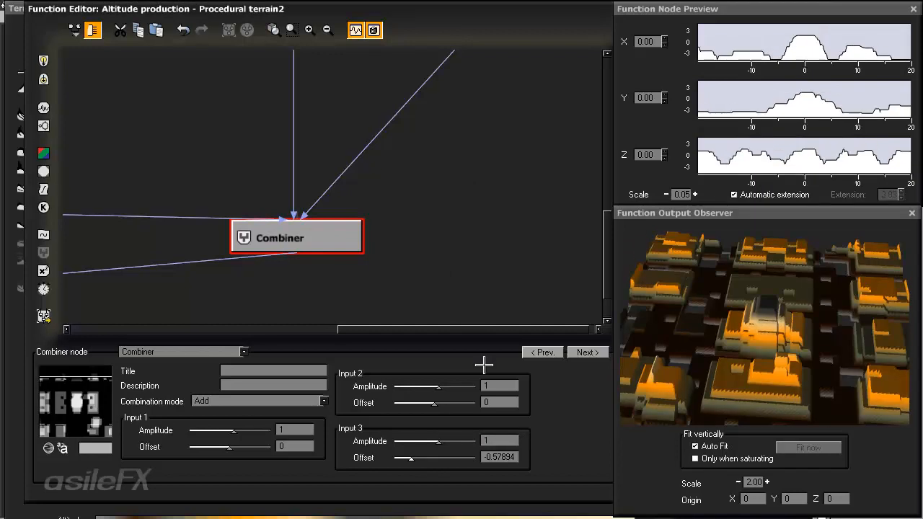
{"action": "left_click_drag", "start_coordinate": [669, 347], "coordinate": [842, 329]}
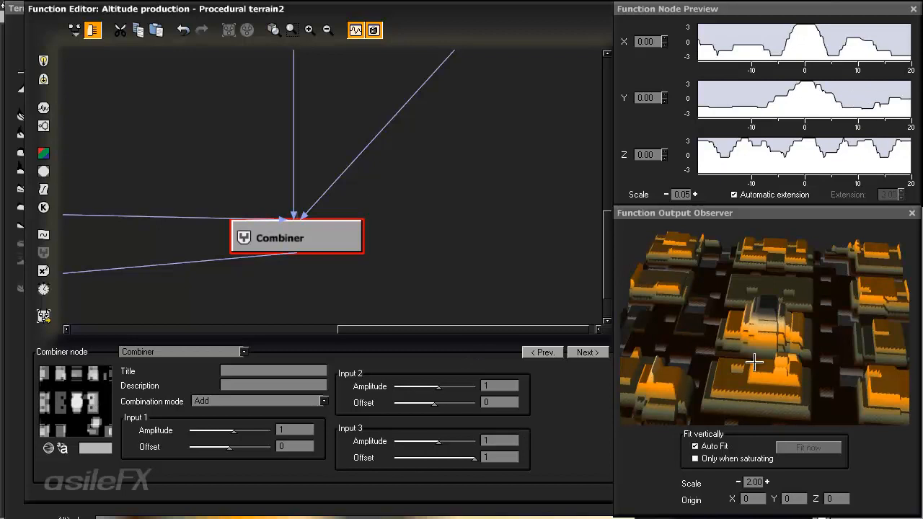
{"action": "double_click", "coordinate": [497, 458]}
{"action": "type", "text": "0"}
{"action": "key", "text": "Return"}
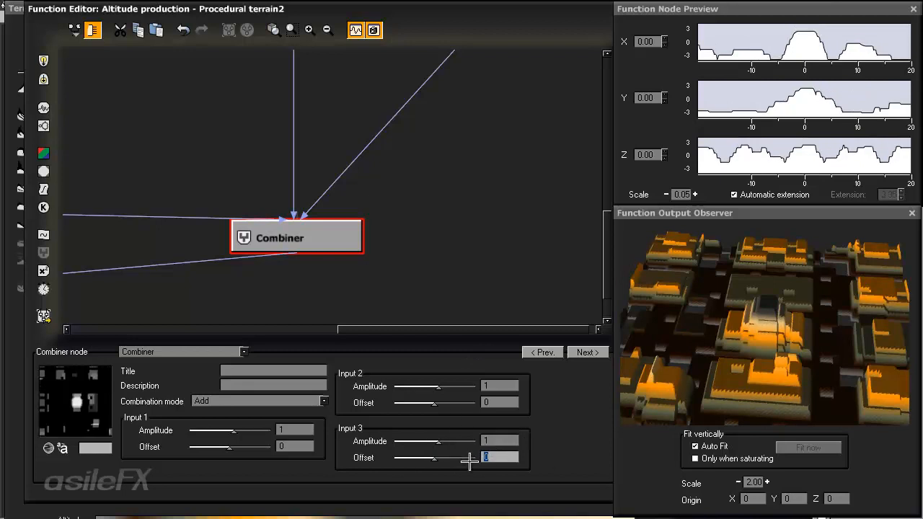
Review the combination modes available for the Combiner node, keeping Add.
{"action": "left_click", "coordinate": [323, 401]}
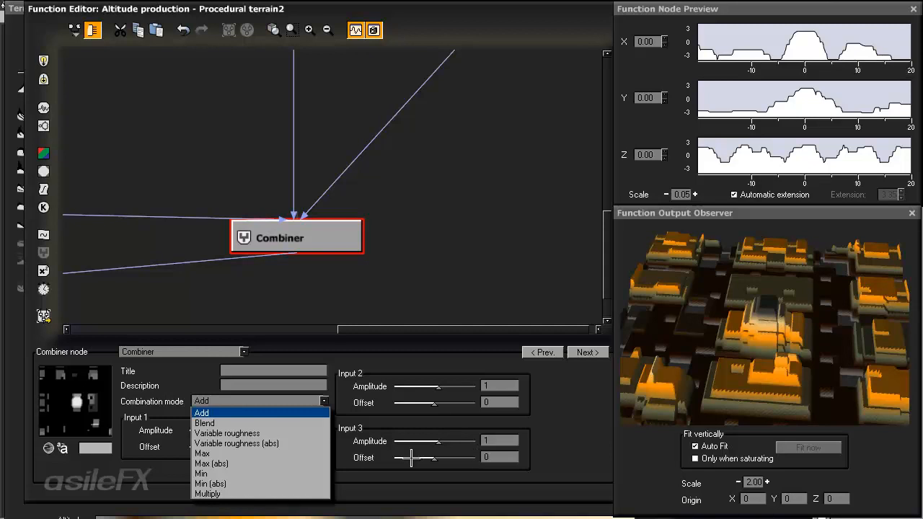
{"action": "key", "text": "Down"}
{"action": "key", "text": "Down"}
{"action": "key", "text": "Down"}
{"action": "key", "text": "Down"}
{"action": "key", "text": "Down"}
{"action": "key", "text": "Down"}
{"action": "key", "text": "Up"}
{"action": "key", "text": "Up"}
{"action": "key", "text": "Up"}
{"action": "key", "text": "Up"}
{"action": "key", "text": "Up"}
{"action": "key", "text": "Up"}
{"action": "left_click", "coordinate": [578, 435]}
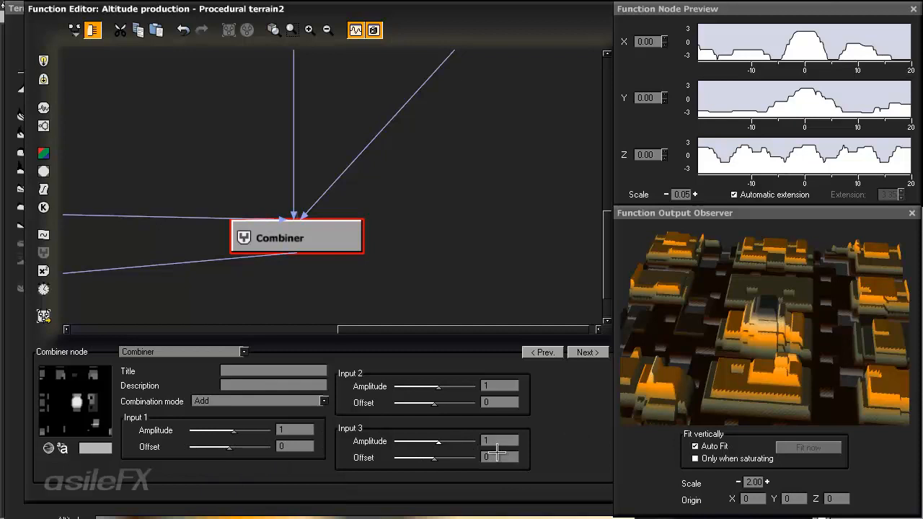
Set the amplitude of the Combiner's Input 3 to -0.5.
{"action": "left_click", "coordinate": [498, 446]}
{"action": "type", "text": ".5"}
{"action": "key", "text": "Return"}
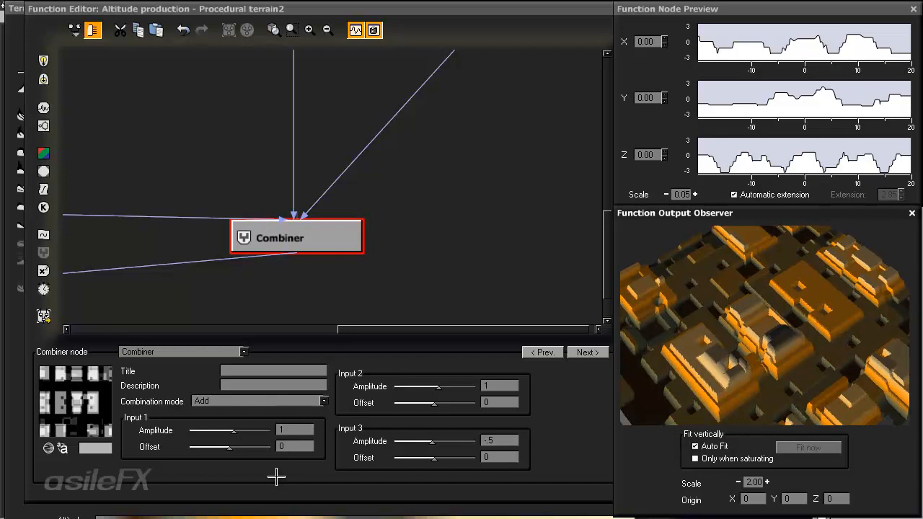
Set the X Wavelength of the Square Samples noise to 3.
{"action": "middle_click_drag", "start_coordinate": [350, 148], "coordinate": [306, 306]}
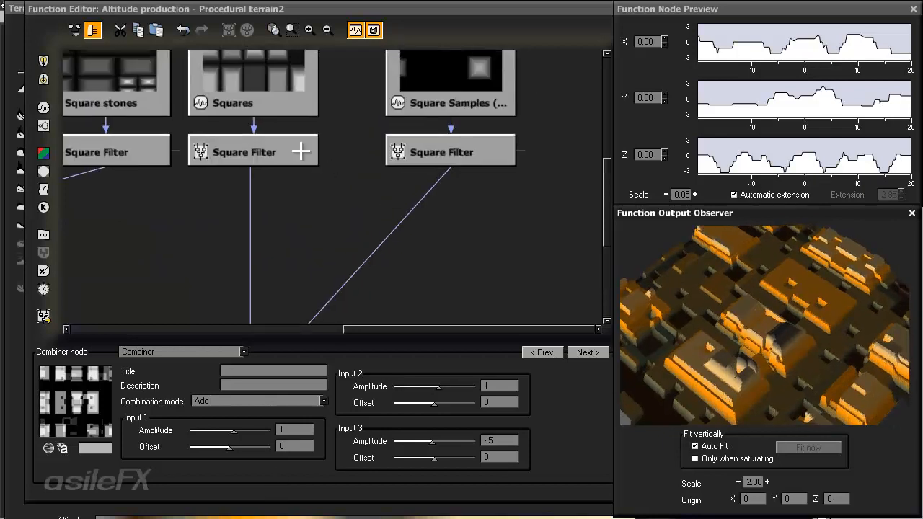
{"action": "middle_click_drag", "start_coordinate": [447, 185], "coordinate": [417, 282]}
{"action": "left_click", "coordinate": [413, 173]}
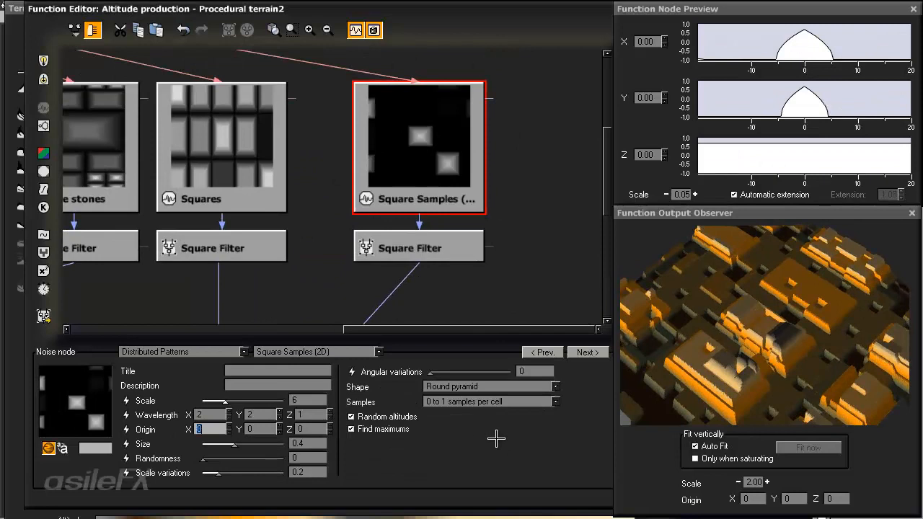
{"action": "key", "text": "shift+Tab"}
{"action": "key", "text": "shift+Tab"}
{"action": "key", "text": "shift+Tab"}
{"action": "type", "text": "3"}
{"action": "key", "text": "Return"}
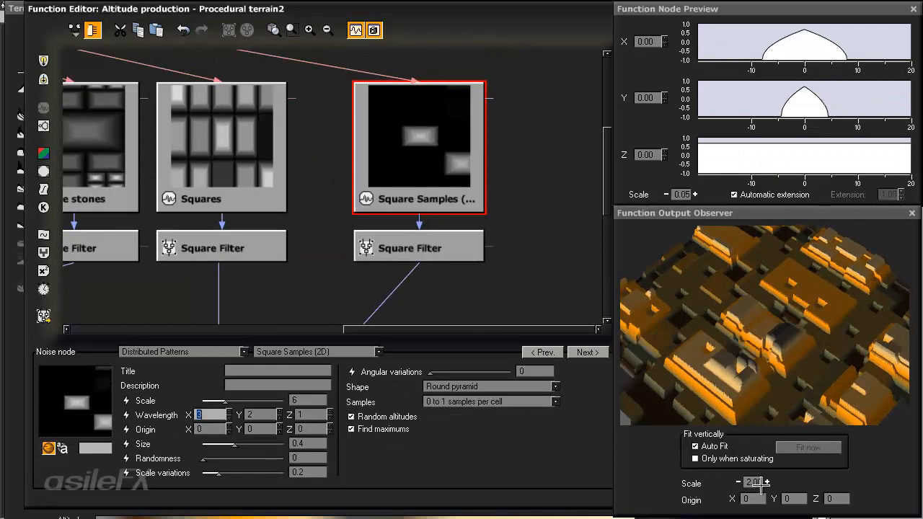
Shift the Square Samples noise by setting its X Origin to 25.
{"action": "key", "text": "Tab"}
{"action": "key", "text": "Tab"}
{"action": "key", "text": "Tab"}
{"action": "type", "text": "25"}
{"action": "key", "text": "Return"}
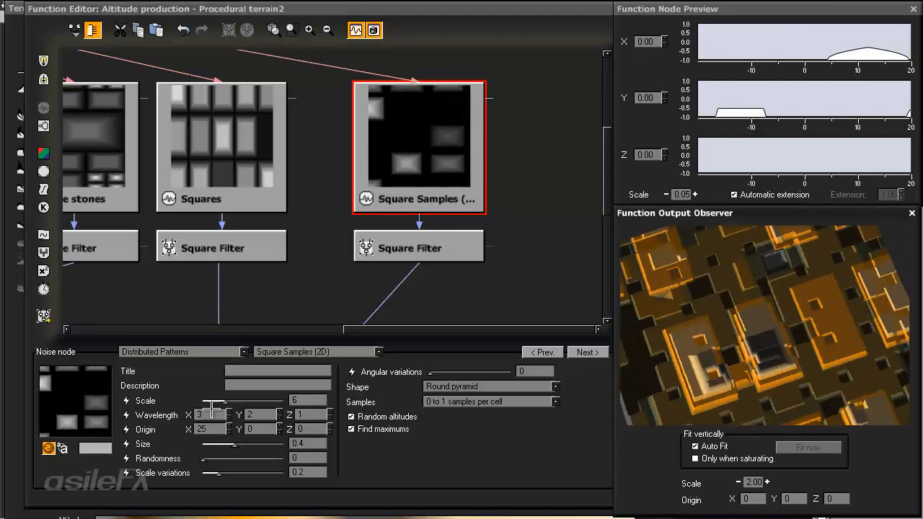
Try Z Origin values of 555, 111 and 5555 on the Square Samples noise, then return it to 0.
{"action": "left_click", "coordinate": [199, 427]}
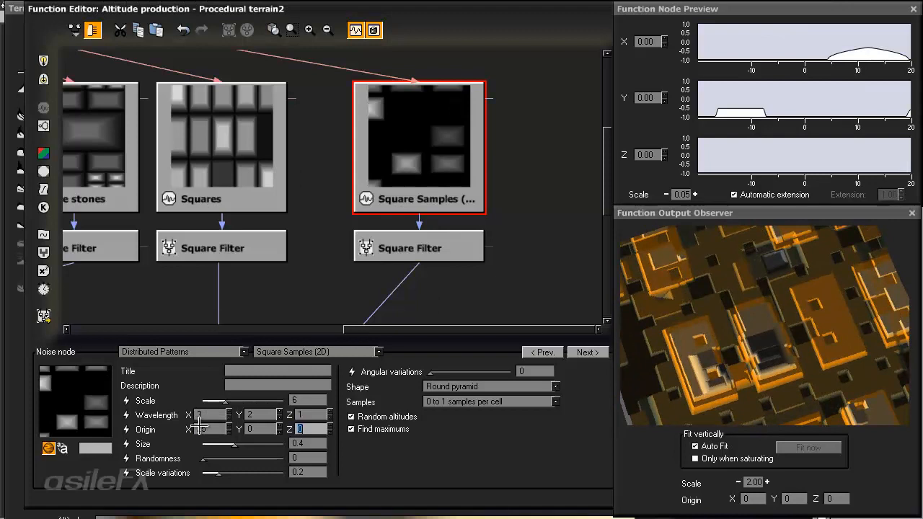
{"action": "type", "text": "555"}
{"action": "key", "text": "Return"}
{"action": "type", "text": "111"}
{"action": "key", "text": "Return"}
{"action": "type", "text": "5555"}
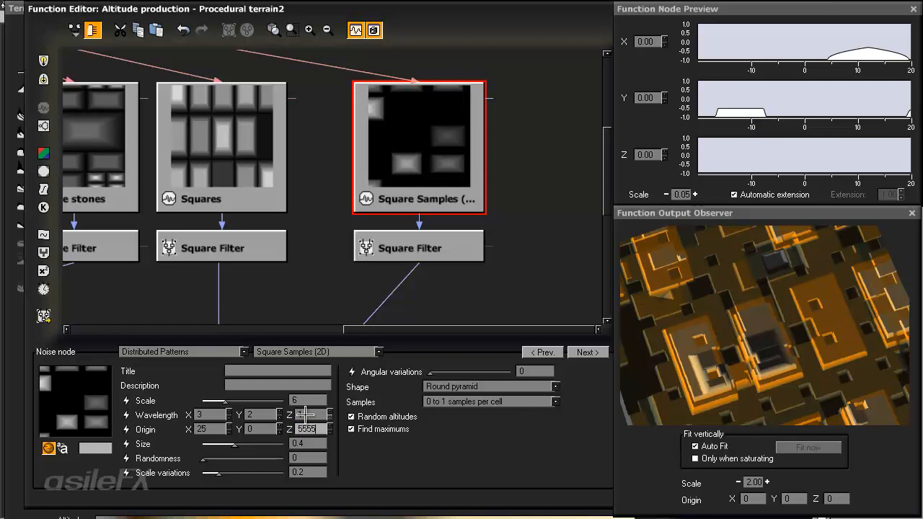
{"action": "key", "text": "Return"}
{"action": "type", "text": "0"}
{"action": "key", "text": "Return"}
Look through the available distributed pattern noise types and inspect the terrain preview from other angles.
{"action": "left_click", "coordinate": [317, 352]}
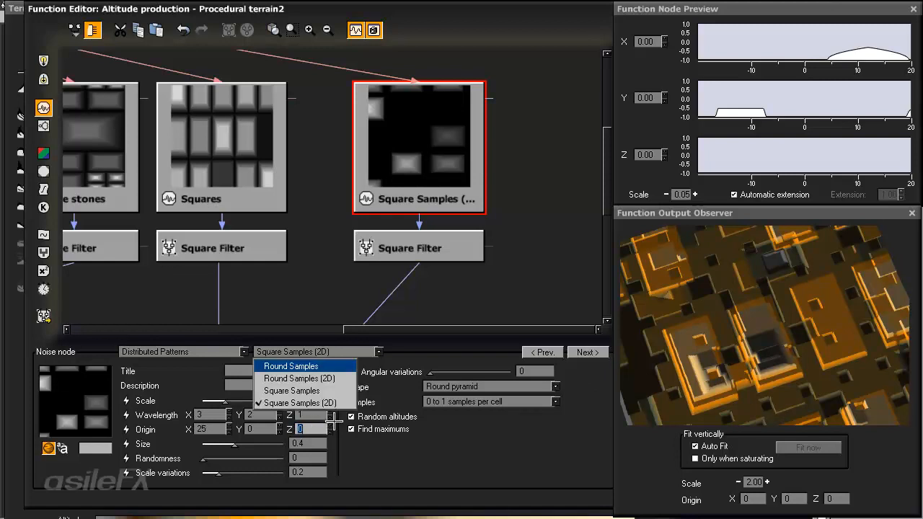
{"action": "left_click", "coordinate": [317, 367]}
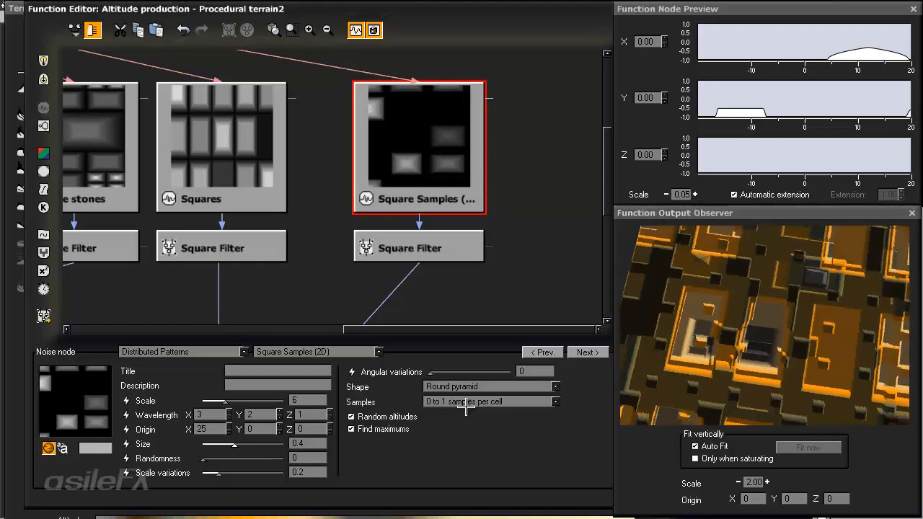
{"action": "left_click", "coordinate": [250, 3]}
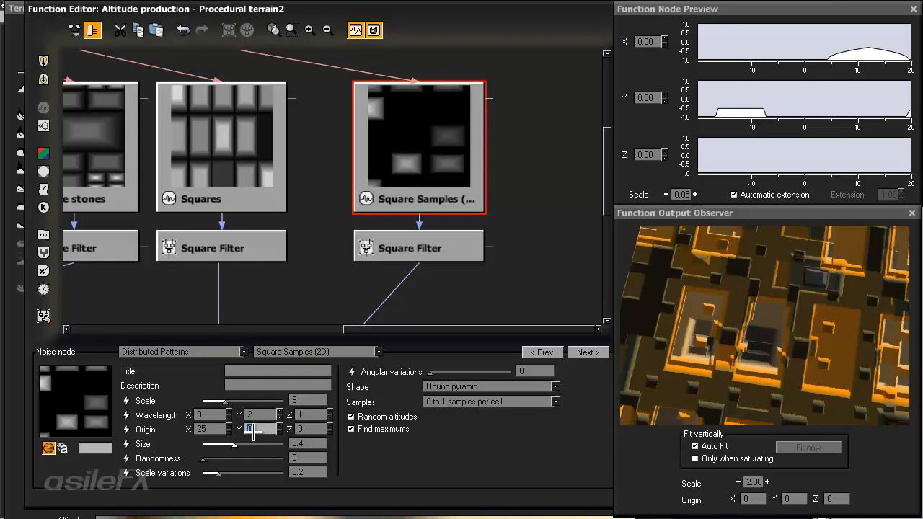
{"action": "left_click_drag", "start_coordinate": [757, 338], "coordinate": [800, 307]}
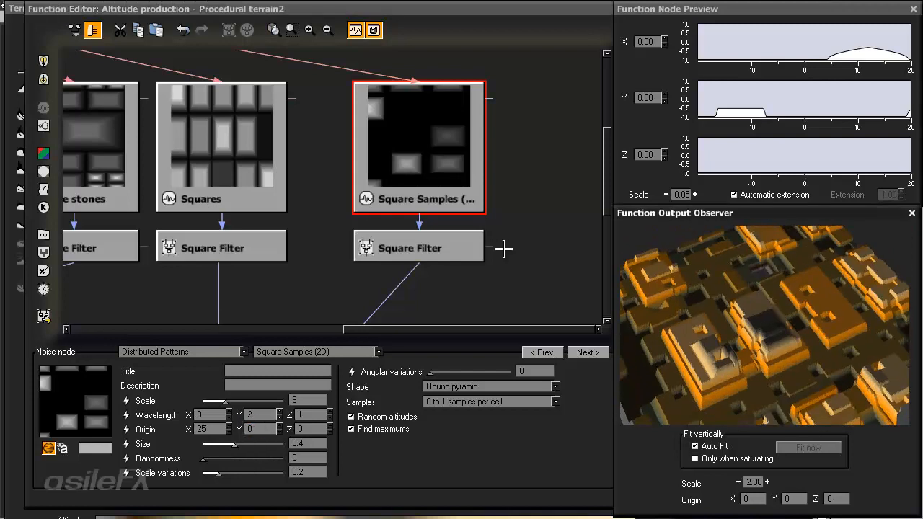
{"action": "left_click_drag", "start_coordinate": [750, 364], "coordinate": [748, 424]}
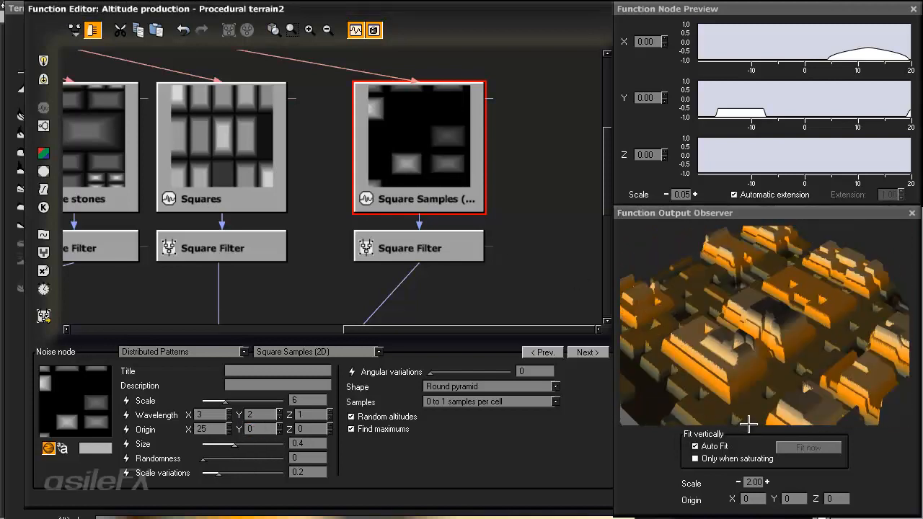
Accept the altitude function and the edited terrain, returning to the main scene.
{"action": "left_click_drag", "start_coordinate": [591, 433], "coordinate": [501, 453]}
{"action": "left_click", "coordinate": [540, 414]}
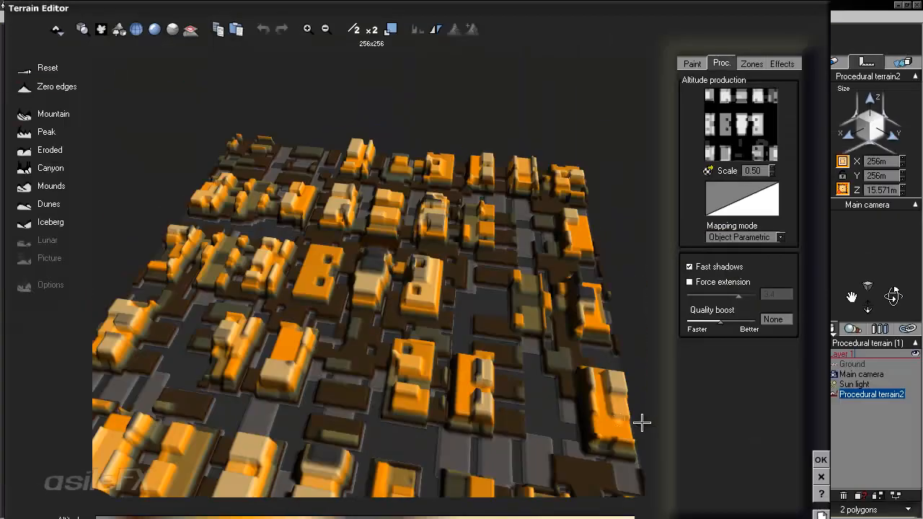
{"action": "key", "text": "Return"}
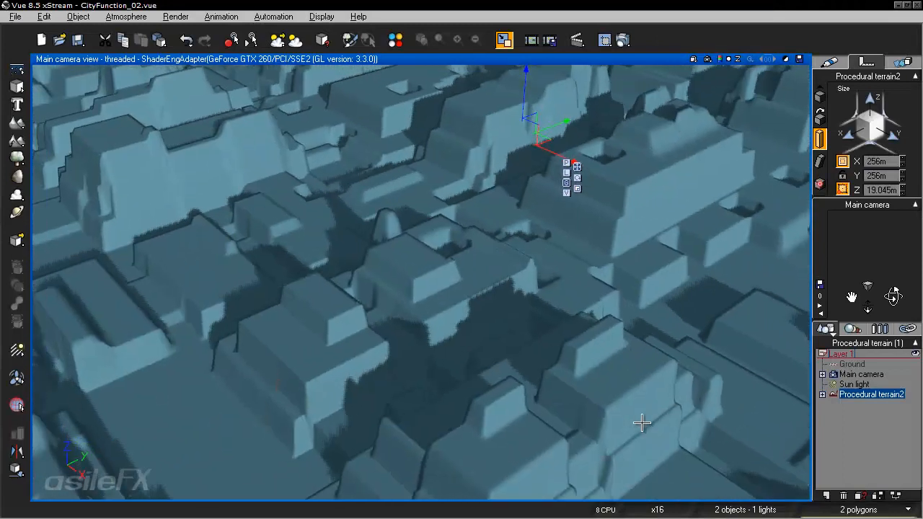
Save the scene as a new version named CityFunction_03.
{"action": "key", "text": "alt+f"}
{"action": "key", "text": "s"}
{"action": "key", "text": "s"}
{"action": "key", "text": "Return"}
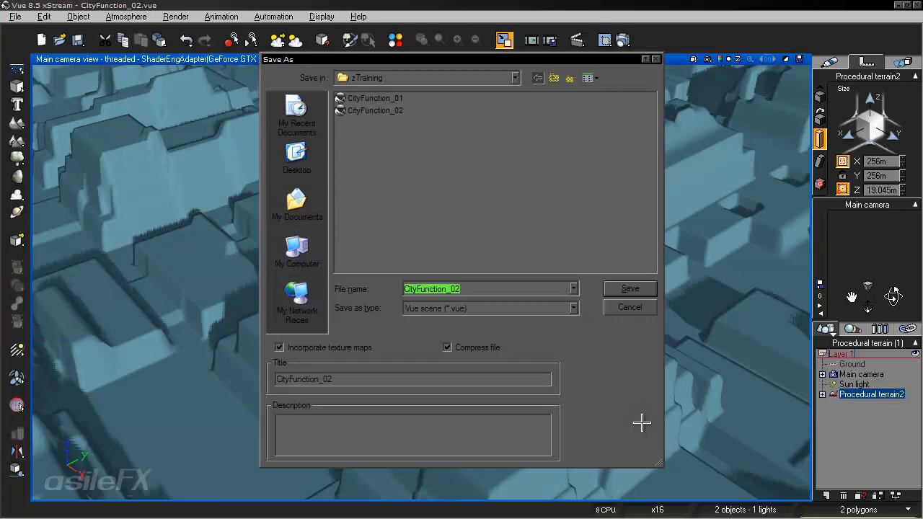
{"action": "key", "text": "End"}
{"action": "key", "text": "BackSpace"}
{"action": "type", "text": "3"}
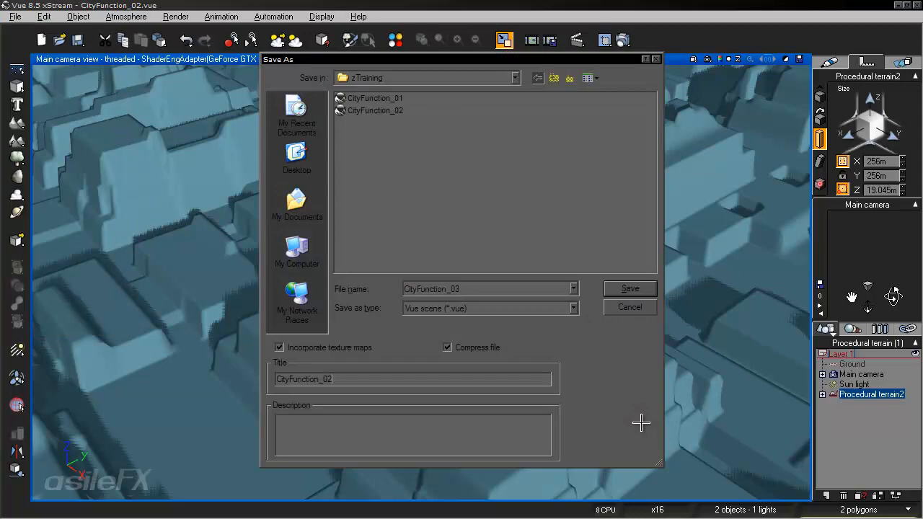
{"action": "key", "text": "Return"}
Render a close-up of one stepped block's corner, close the picture and pull the camera back over the terrain.
{"action": "right_click_drag", "start_coordinate": [640, 422], "coordinate": [641, 423]}
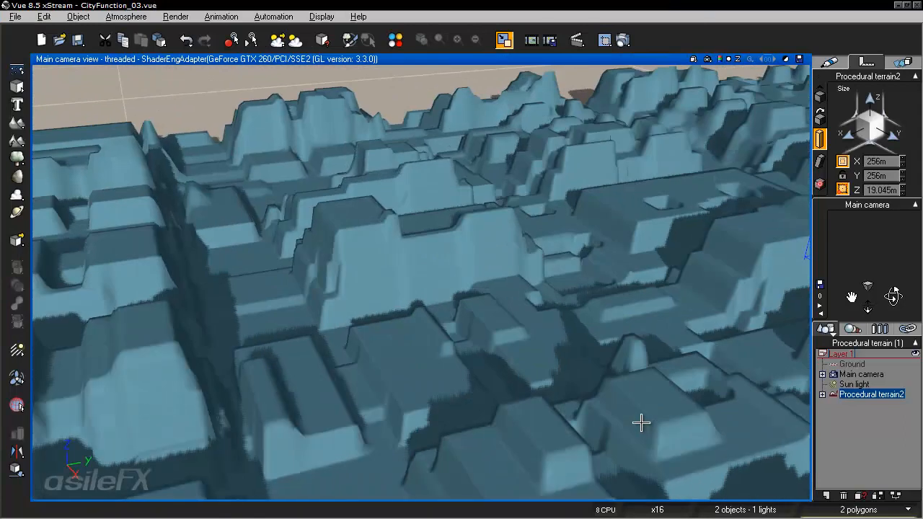
{"action": "scroll", "coordinate": [636, 425], "scroll_direction": "up", "scroll_amount": 5}
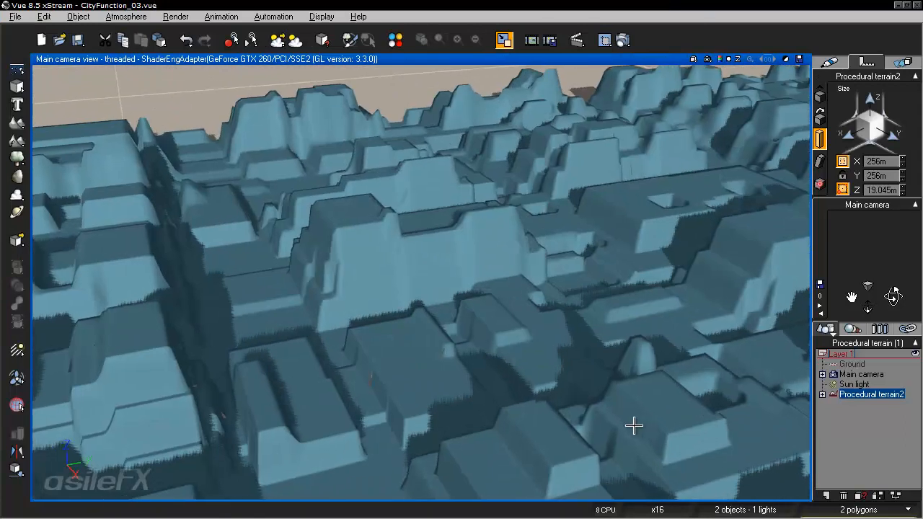
{"action": "right_click_drag", "start_coordinate": [753, 380], "coordinate": [265, 412]}
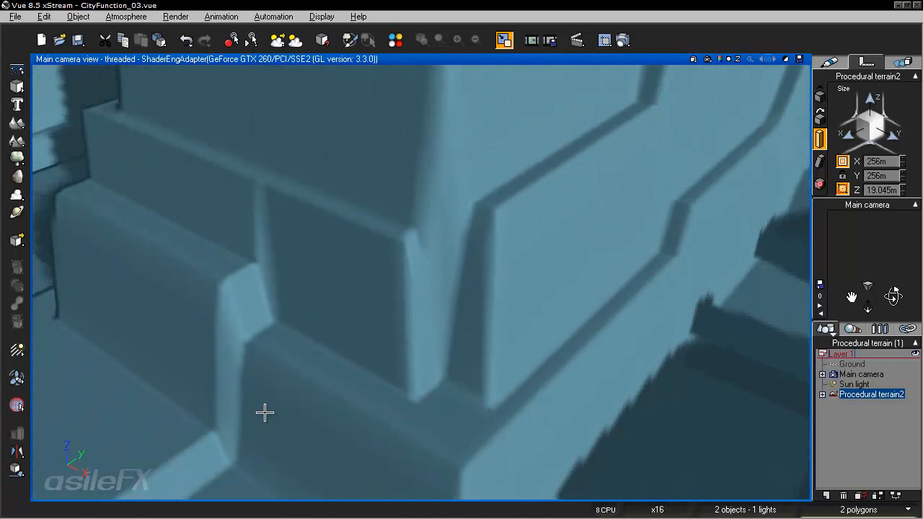
{"action": "key", "text": "F9"}
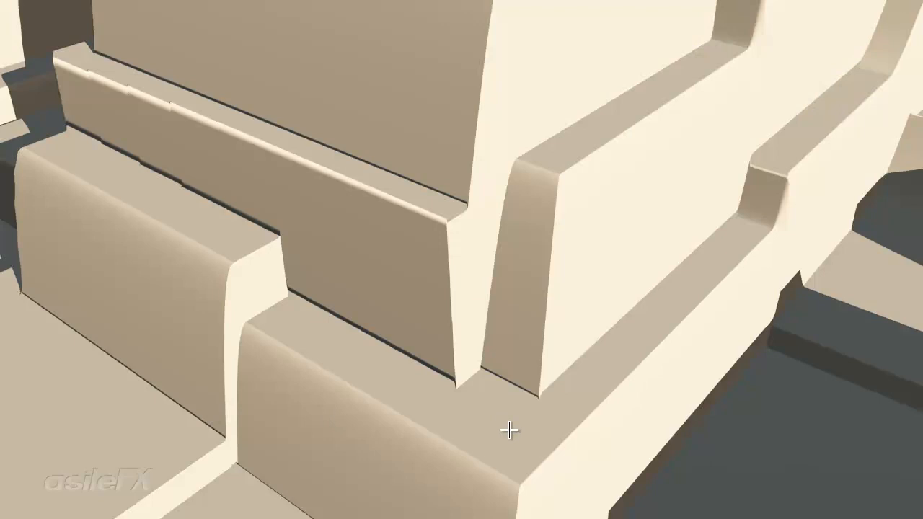
{"action": "right_click", "coordinate": [307, 418]}
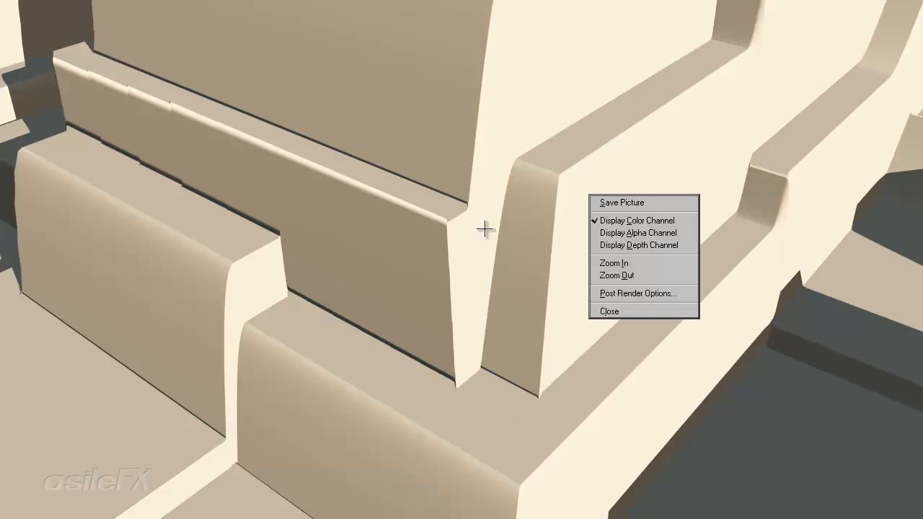
{"action": "key", "text": "Escape"}
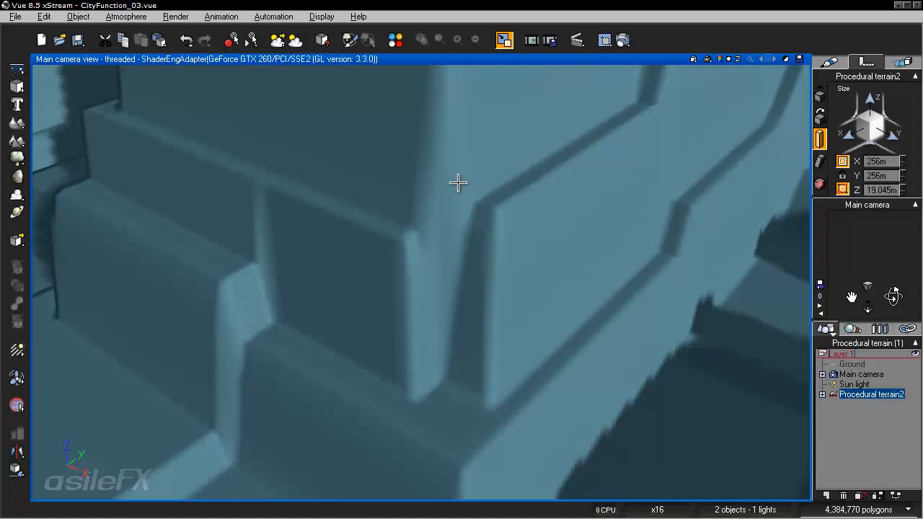
{"action": "scroll", "coordinate": [458, 182], "scroll_direction": "down", "scroll_amount": 10}
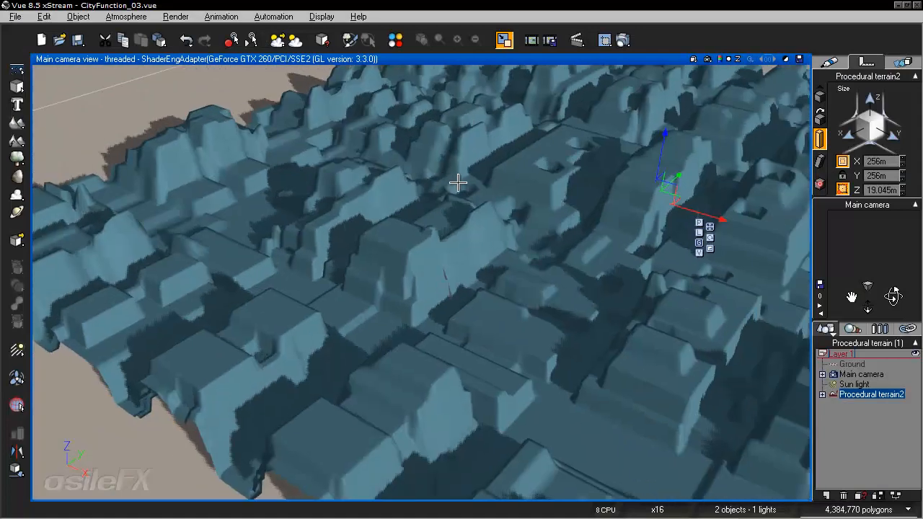
Render the stepped terrain from a different overhead camera angle and dismiss the finished picture.
{"action": "scroll", "coordinate": [458, 182], "scroll_direction": "down", "scroll_amount": 5}
{"action": "middle_click_drag", "start_coordinate": [457, 183], "coordinate": [457, 182]}
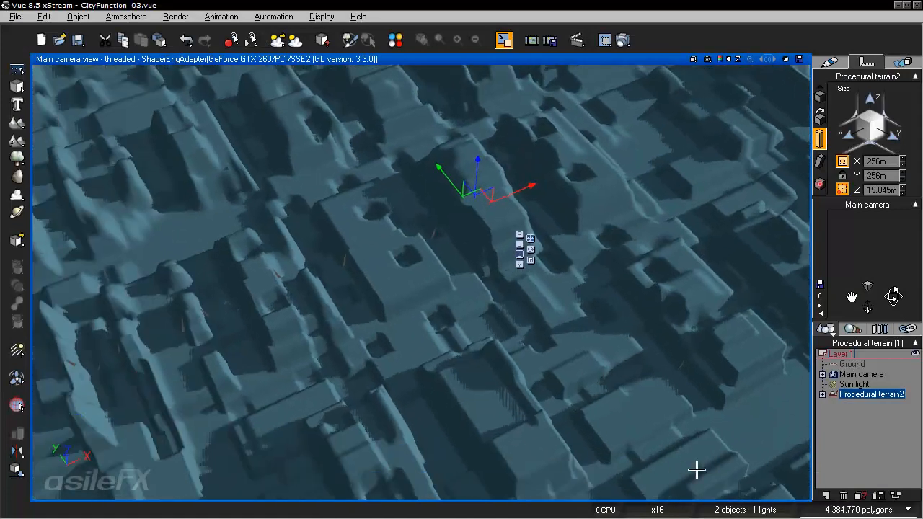
{"action": "key", "text": "ctrl+F9"}
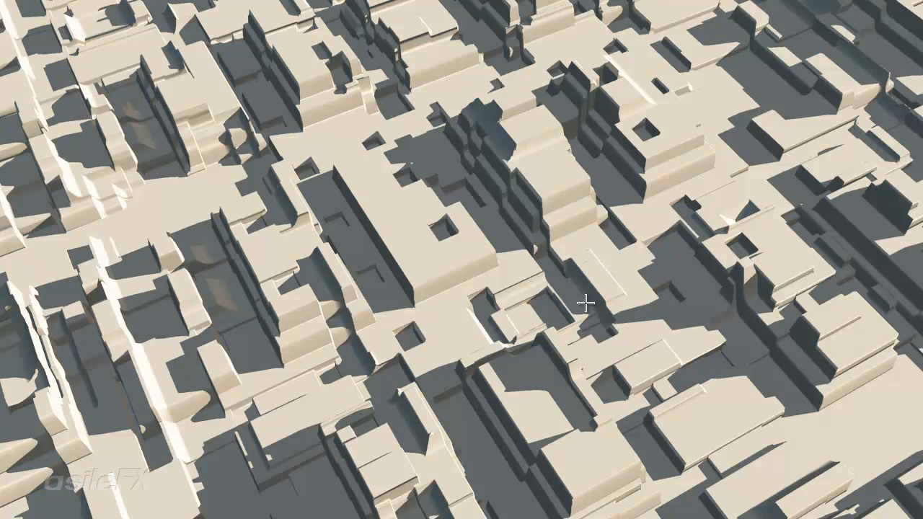
{"action": "right_click", "coordinate": [586, 303]}
{"action": "left_click", "coordinate": [585, 303]}
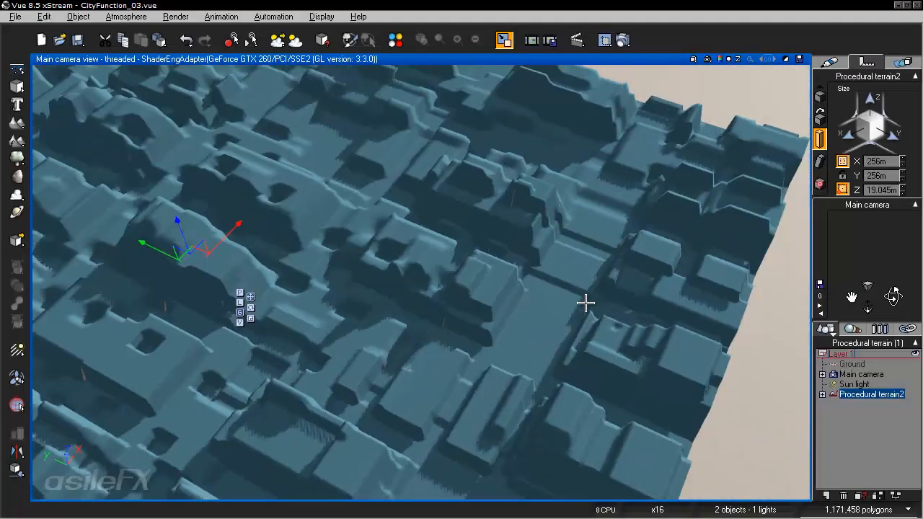
Set the procedural terrain's altitude production scale to 0.2 in the Terrain Editor and accept the edit.
{"action": "middle_click_drag", "start_coordinate": [586, 302], "coordinate": [586, 303]}
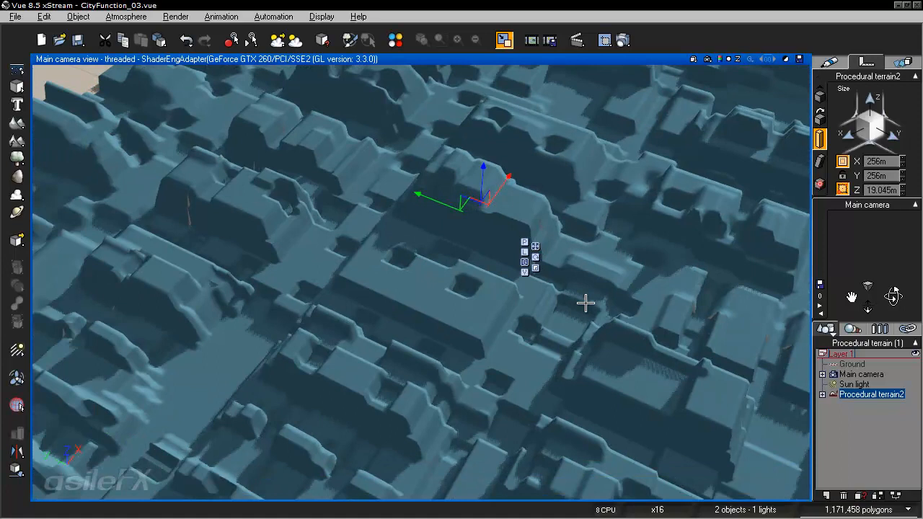
{"action": "right_click", "coordinate": [586, 303]}
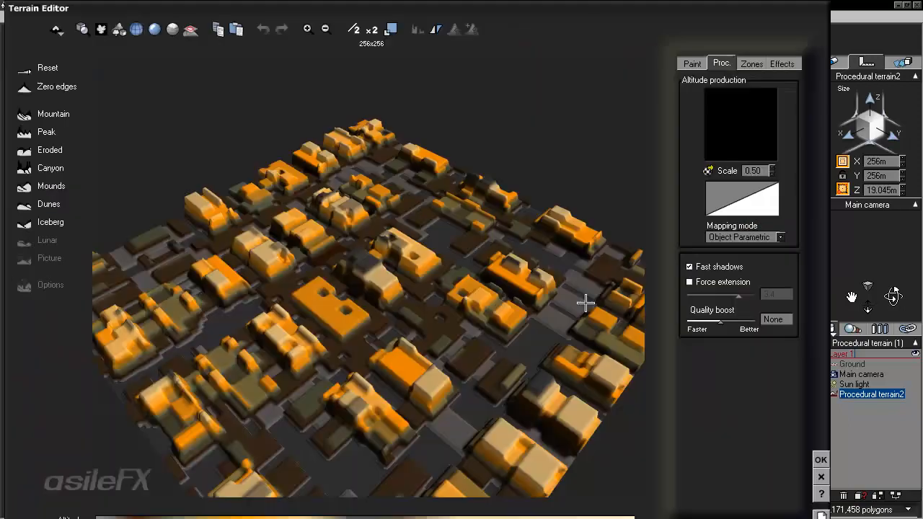
{"action": "left_click", "coordinate": [548, 399]}
{"action": "right_click_drag", "start_coordinate": [585, 303], "coordinate": [585, 302]}
{"action": "type", "text": "."}
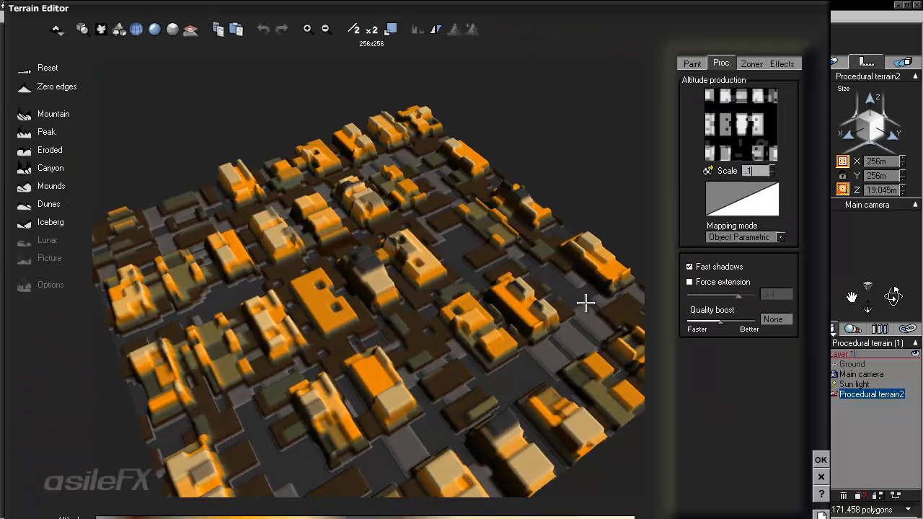
{"action": "type", "text": "2"}
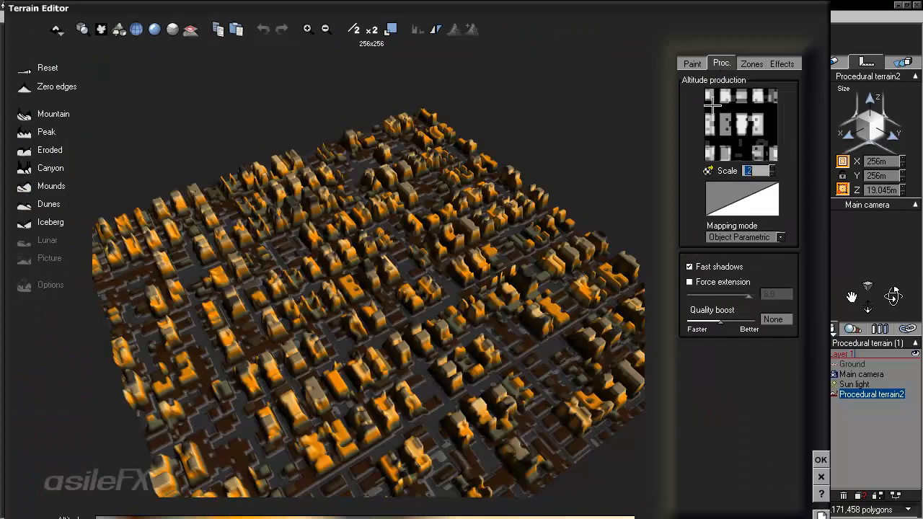
{"action": "key", "text": "Return"}
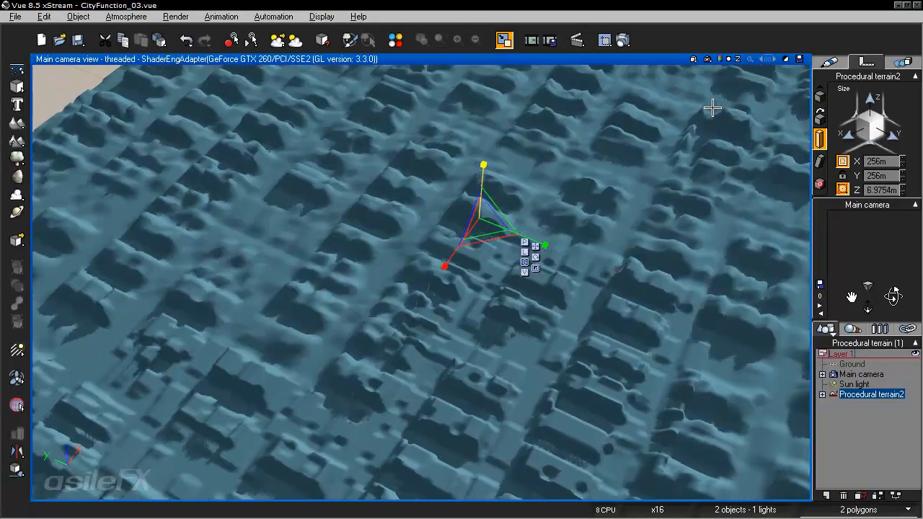
Stretch the terrain vertically to a height of about 9.09 m and frame the dense blocks with the main camera.
{"action": "right_click_drag", "start_coordinate": [172, 161], "coordinate": [103, 74]}
{"action": "middle_click_drag", "start_coordinate": [103, 74], "coordinate": [103, 60]}
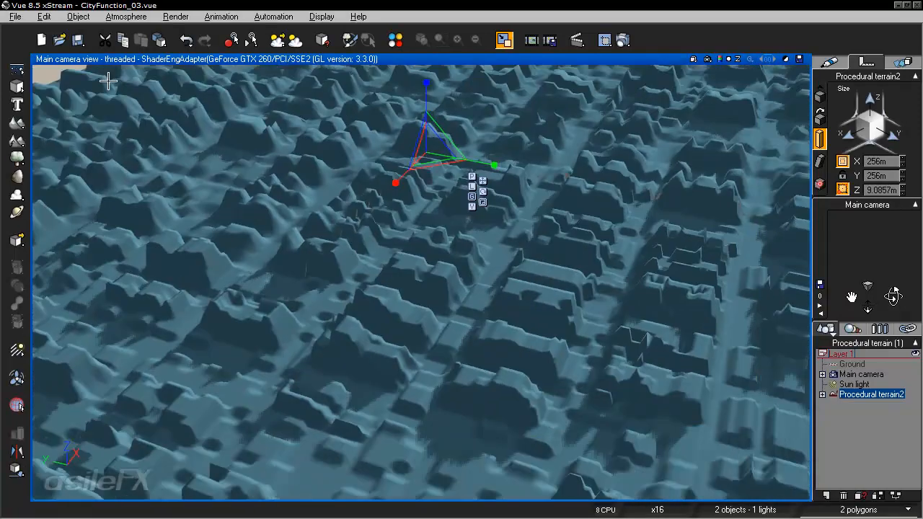
{"action": "scroll", "coordinate": [224, 216], "scroll_direction": "up", "scroll_amount": 3}
{"action": "scroll", "coordinate": [229, 226], "scroll_direction": "down", "scroll_amount": 5}
{"action": "scroll", "coordinate": [587, 199], "scroll_direction": "up", "scroll_amount": 2}
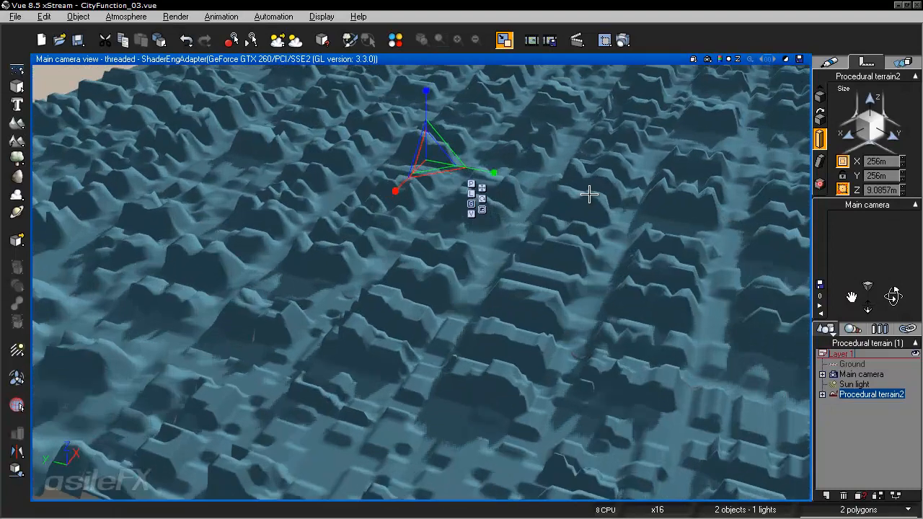
{"action": "scroll", "coordinate": [607, 314], "scroll_direction": "up", "scroll_amount": 2}
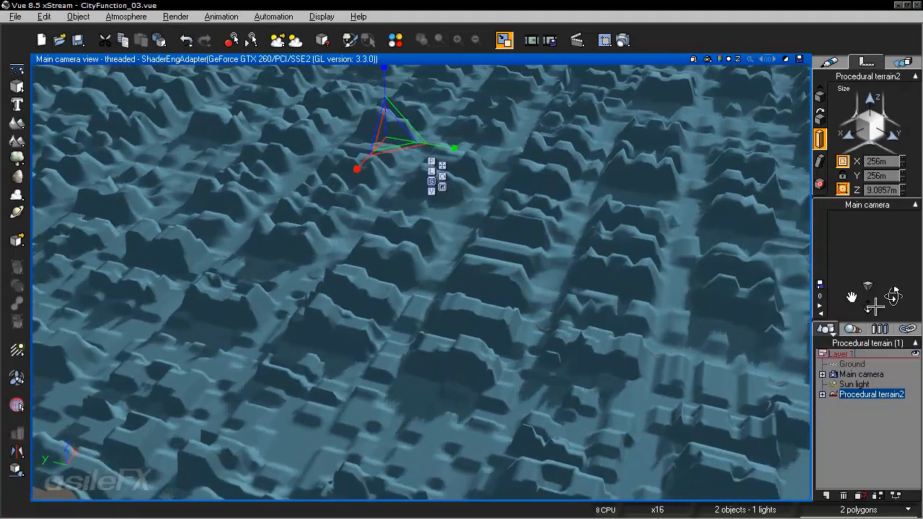
{"action": "right_click_drag", "start_coordinate": [454, 154], "coordinate": [438, 154]}
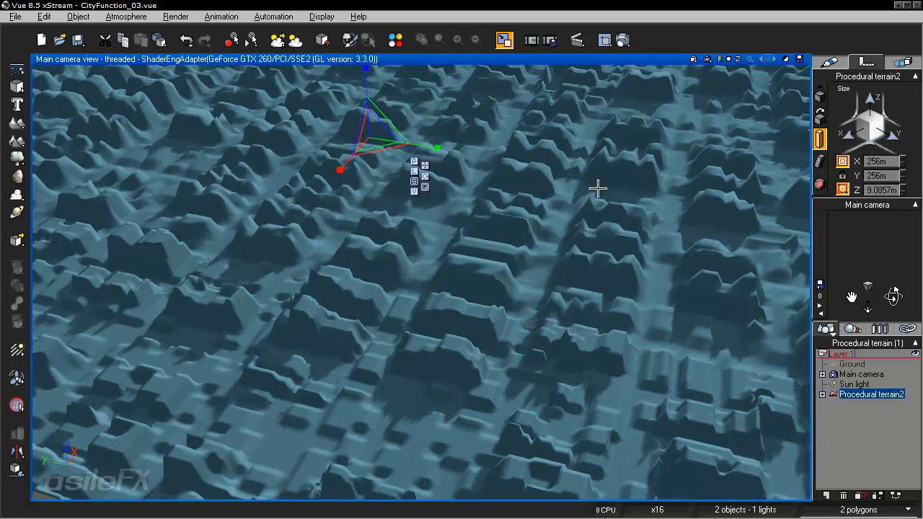
Render the denser block pattern from the main camera, examine the full picture and dismiss it.
{"action": "key", "text": "ctrl+F9"}
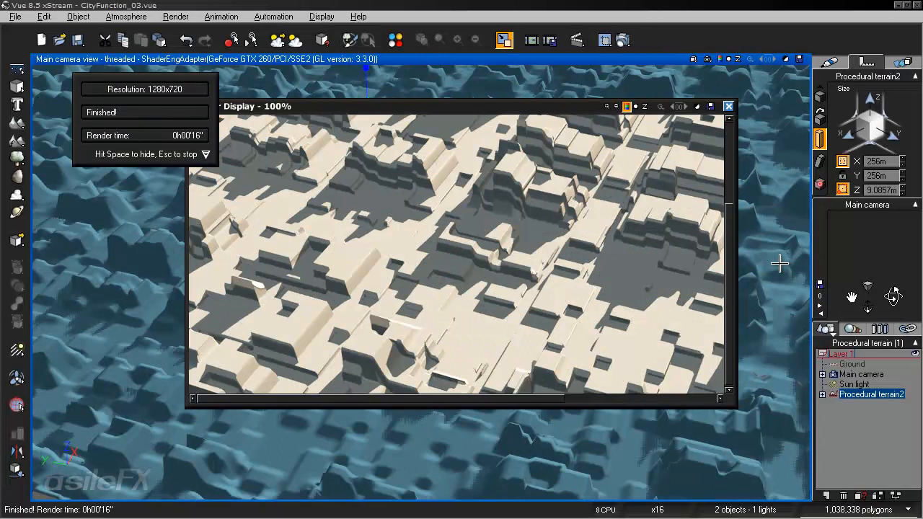
{"action": "key", "text": "space"}
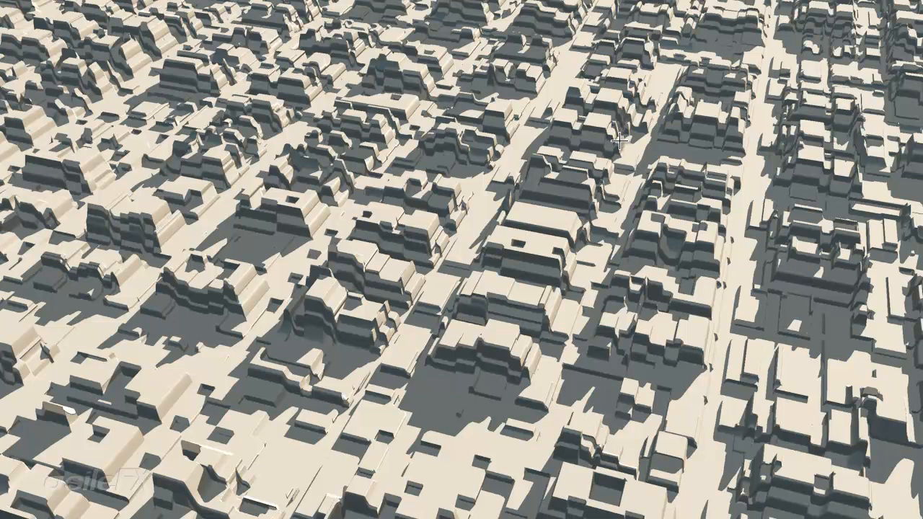
{"action": "right_click", "coordinate": [621, 290]}
{"action": "left_click", "coordinate": [642, 408]}
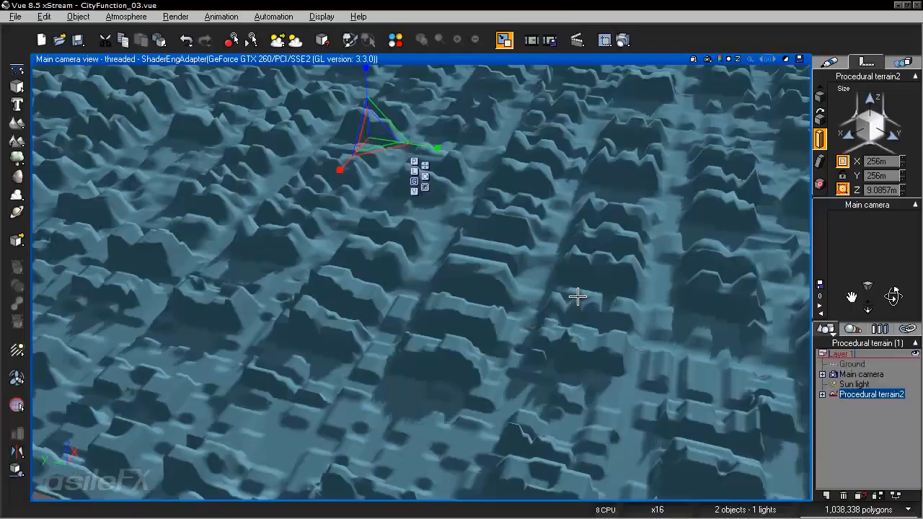
Reopen the procedural terrain for editing and open its altitude production function.
{"action": "double_click", "coordinate": [611, 266]}
{"action": "right_click_drag", "start_coordinate": [638, 203], "coordinate": [625, 162]}
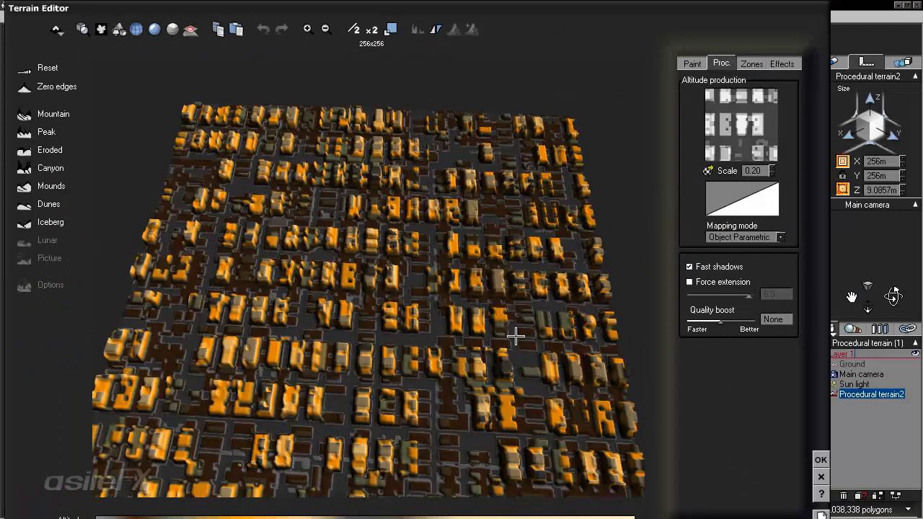
{"action": "right_click", "coordinate": [753, 119]}
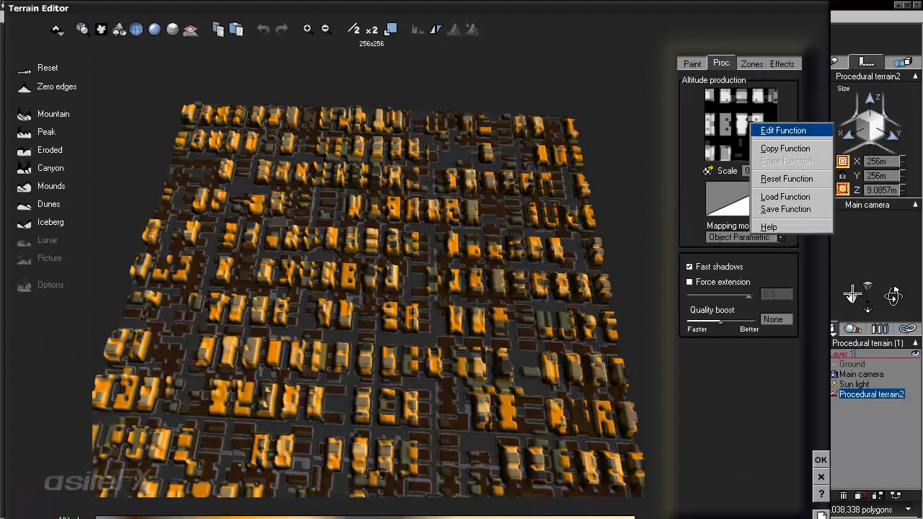
{"action": "left_click", "coordinate": [763, 128]}
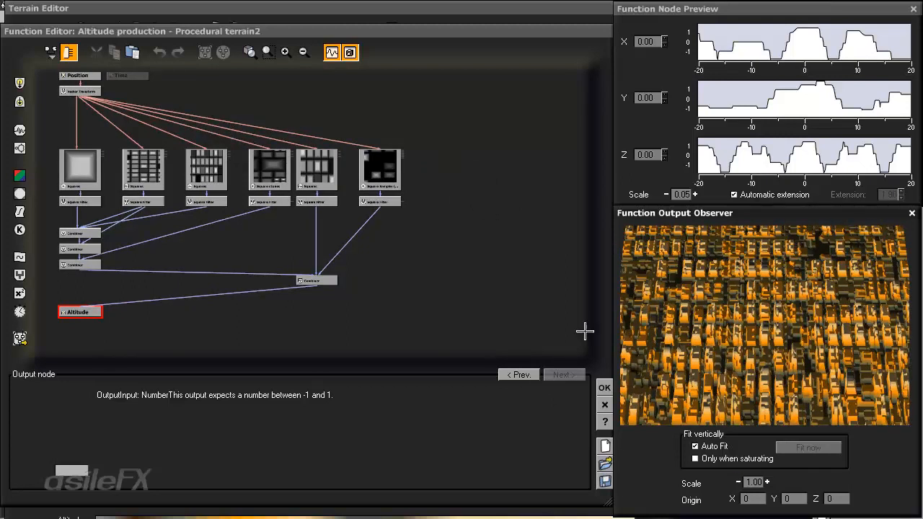
Rearrange the Function Editor, Function Node Preview and Function Output Observer windows so they sit side by side.
{"action": "left_click", "coordinate": [855, 298]}
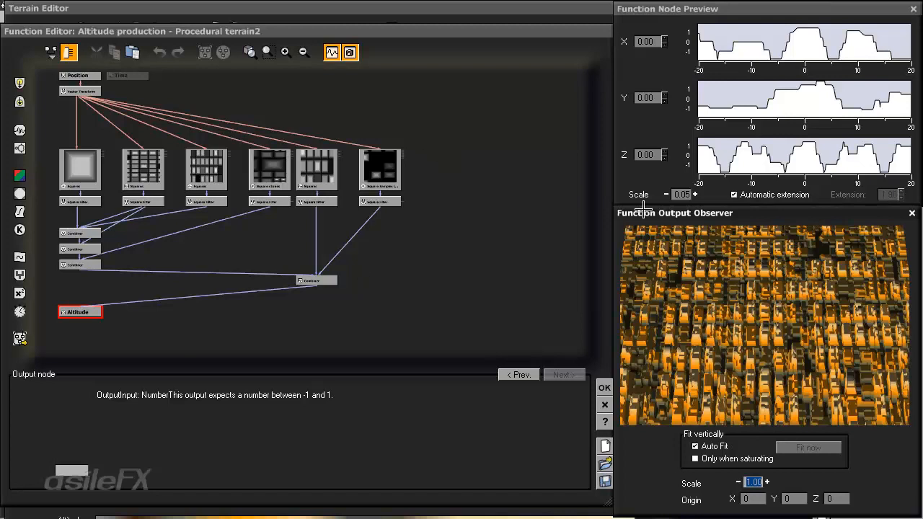
{"action": "left_click_drag", "start_coordinate": [505, 31], "coordinate": [469, 25]}
{"action": "left_click_drag", "start_coordinate": [757, 9], "coordinate": [745, 165]}
{"action": "mouse_move", "coordinate": [641, 210]}
{"action": "left_mouse_down"}
{"action": "mouse_move", "coordinate": [666, 270]}
{"action": "mouse_move", "coordinate": [681, 1]}
{"action": "mouse_move", "coordinate": [641, 210]}
{"action": "mouse_move", "coordinate": [675, 17]}
{"action": "mouse_move", "coordinate": [692, 6]}
{"action": "left_mouse_up"}
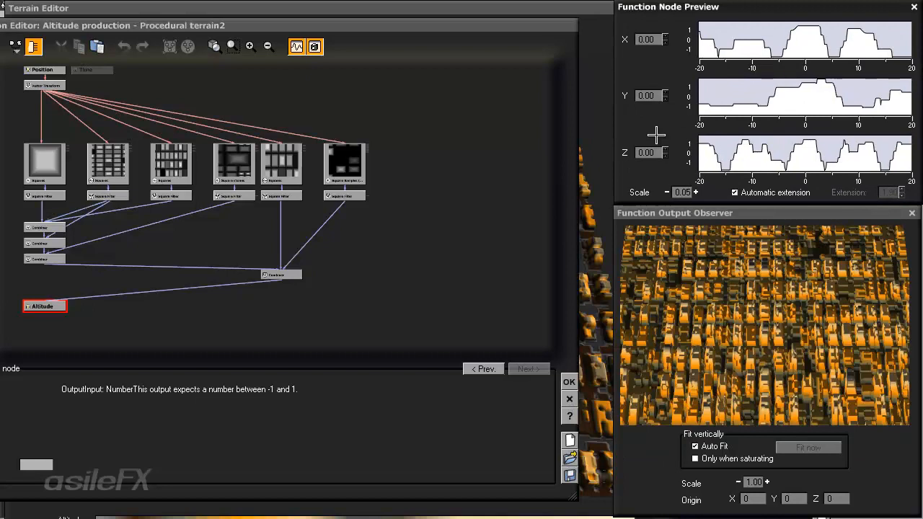
{"action": "mouse_move", "coordinate": [302, 25]}
{"action": "left_mouse_down"}
{"action": "mouse_move", "coordinate": [357, 34]}
{"action": "mouse_move", "coordinate": [339, 8]}
{"action": "left_mouse_up"}
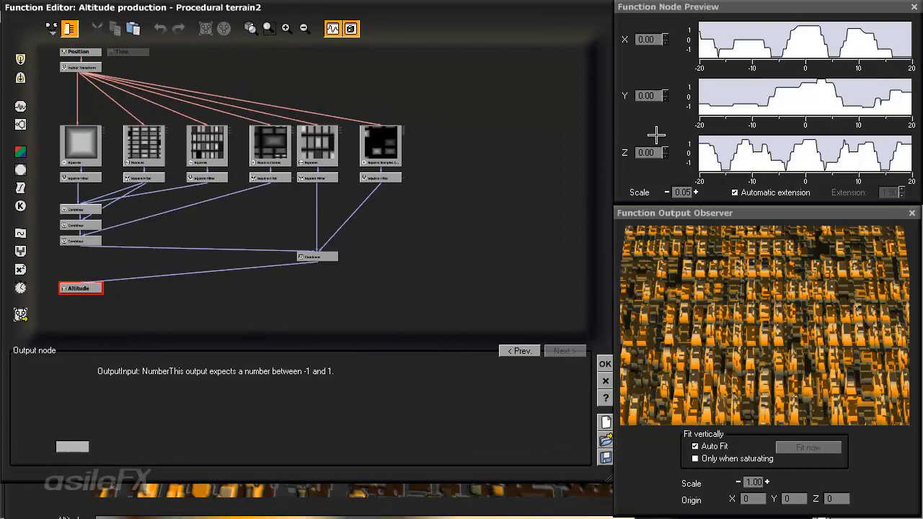
Compare output preview scales of 0.1 and 0.2, restore the scale to 1 and inspect the preview from another angle.
{"action": "double_click", "coordinate": [753, 482]}
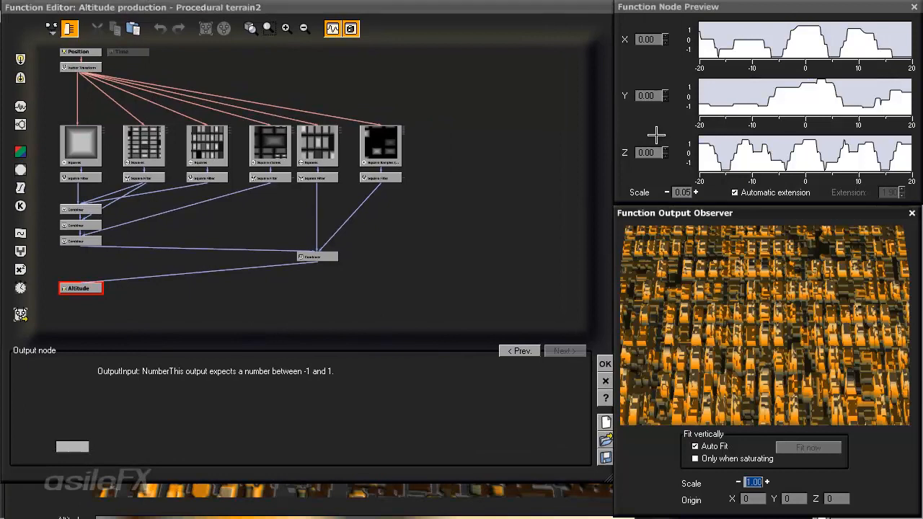
{"action": "type", "text": ".1"}
{"action": "key", "text": "Return"}
{"action": "type", "text": ".2"}
{"action": "key", "text": "Return"}
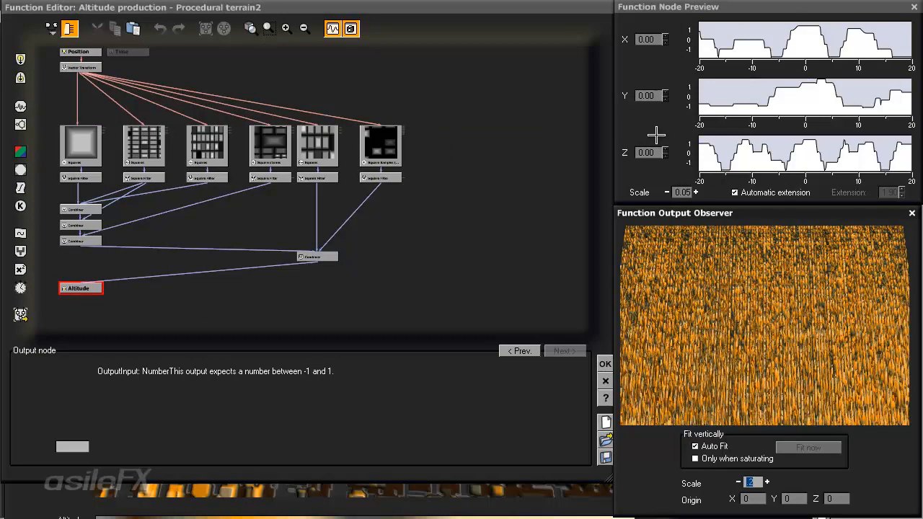
{"action": "type", "text": "1"}
{"action": "key", "text": "Return"}
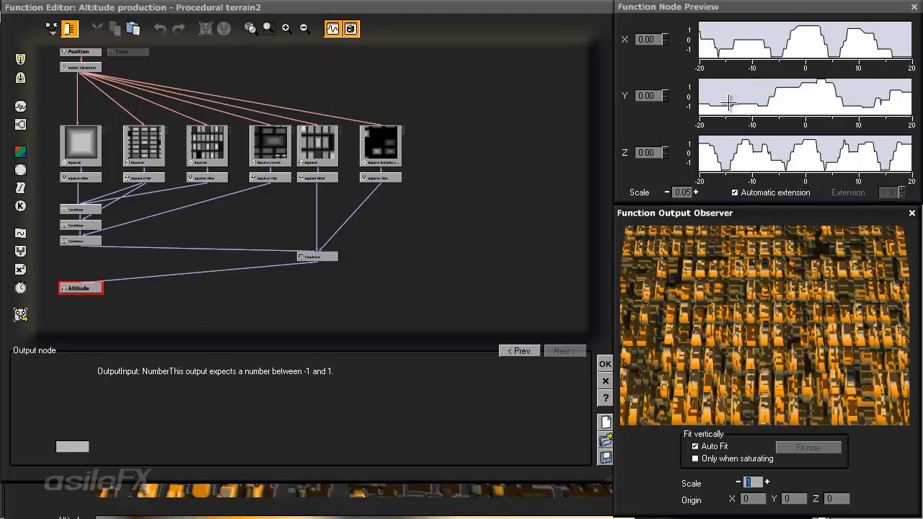
{"action": "left_click_drag", "start_coordinate": [318, 53], "coordinate": [375, 58]}
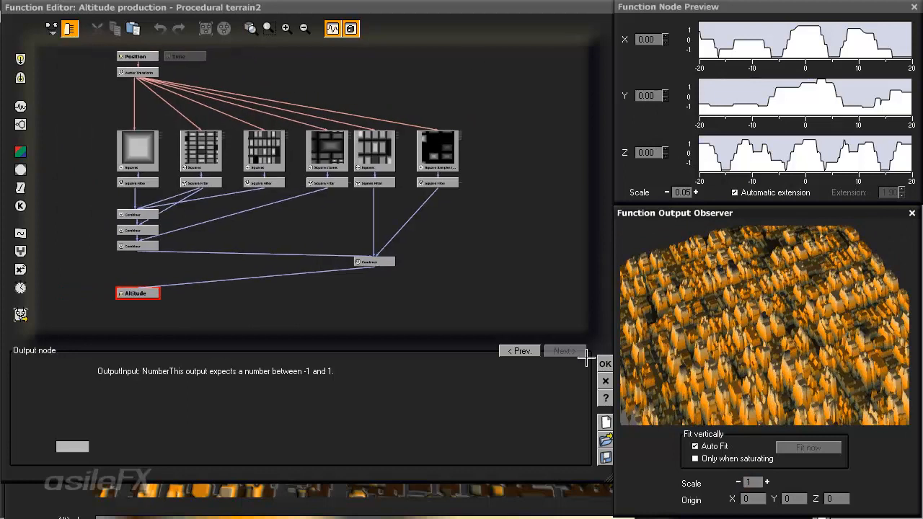
{"action": "left_click_drag", "start_coordinate": [586, 359], "coordinate": [577, 369]}
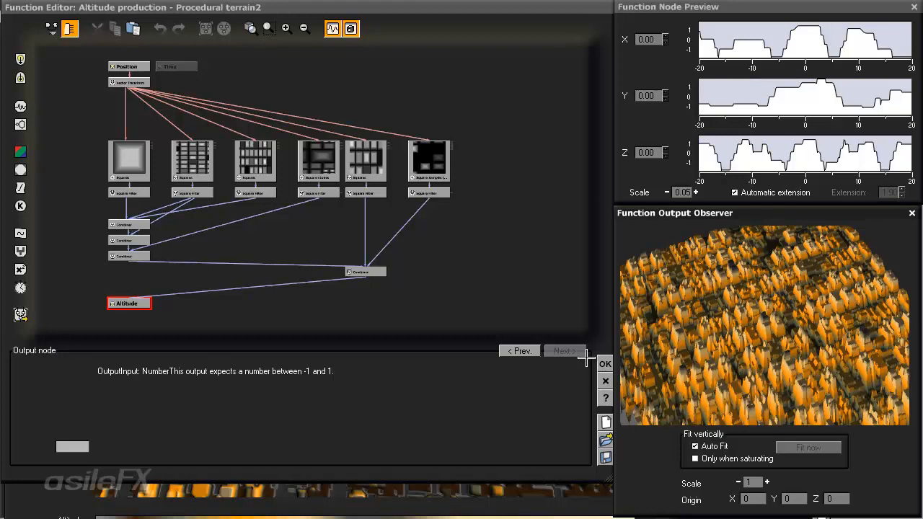
Insert a Combiner node in Add mode on the connection between the last Combiner and the Altitude output.
{"action": "left_click", "coordinate": [330, 281]}
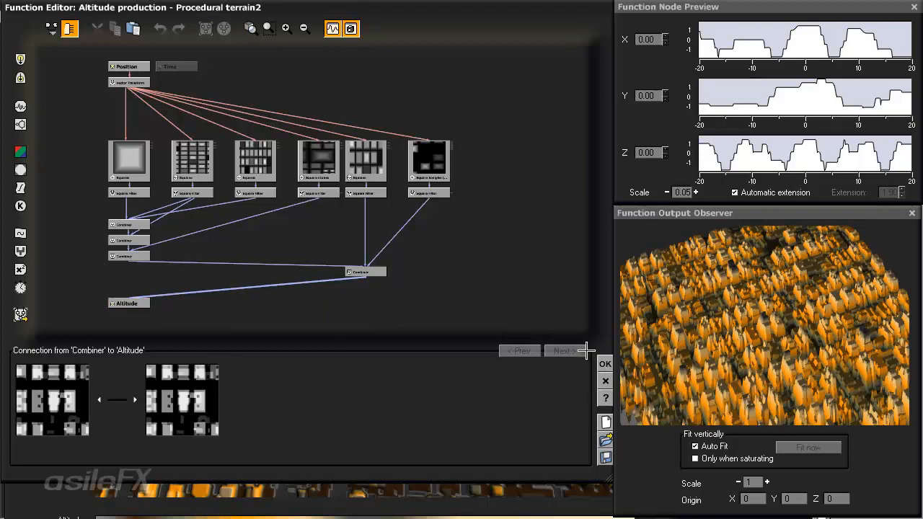
{"action": "left_click", "coordinate": [20, 252]}
{"action": "mouse_move", "coordinate": [224, 287]}
{"action": "left_mouse_down"}
{"action": "mouse_move", "coordinate": [508, 288]}
{"action": "mouse_move", "coordinate": [368, 302]}
{"action": "mouse_move", "coordinate": [508, 292]}
{"action": "mouse_move", "coordinate": [413, 288]}
{"action": "left_mouse_up"}
{"action": "left_click", "coordinate": [158, 350]}
{"action": "left_click", "coordinate": [121, 389]}
{"action": "left_click", "coordinate": [287, 28]}
{"action": "middle_click_drag", "start_coordinate": [360, 288], "coordinate": [251, 136]}
{"action": "left_click_drag", "start_coordinate": [409, 236], "coordinate": [313, 236]}
{"action": "mouse_move", "coordinate": [312, 123]}
{"action": "middle_mouse_down"}
{"action": "mouse_move", "coordinate": [338, 304]}
{"action": "mouse_move", "coordinate": [327, 285]}
{"action": "middle_mouse_up"}
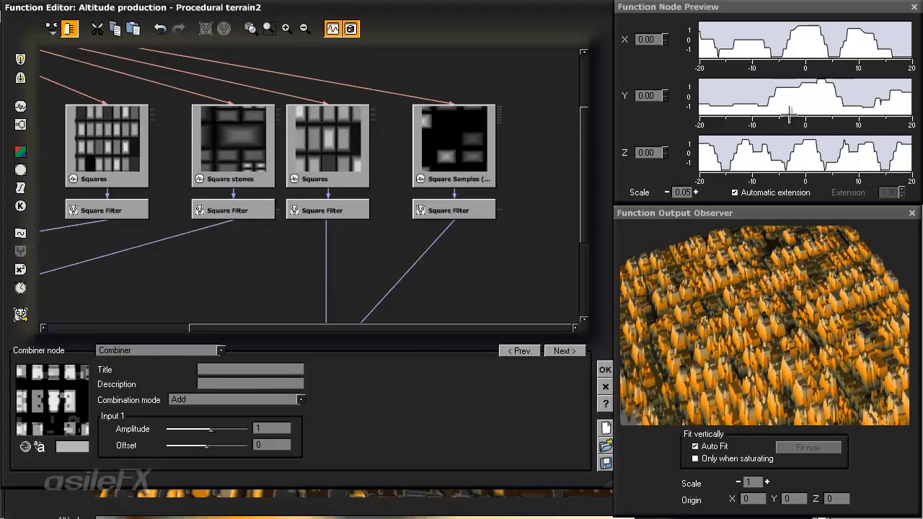
{"action": "middle_click_drag", "start_coordinate": [432, 266], "coordinate": [416, 274]}
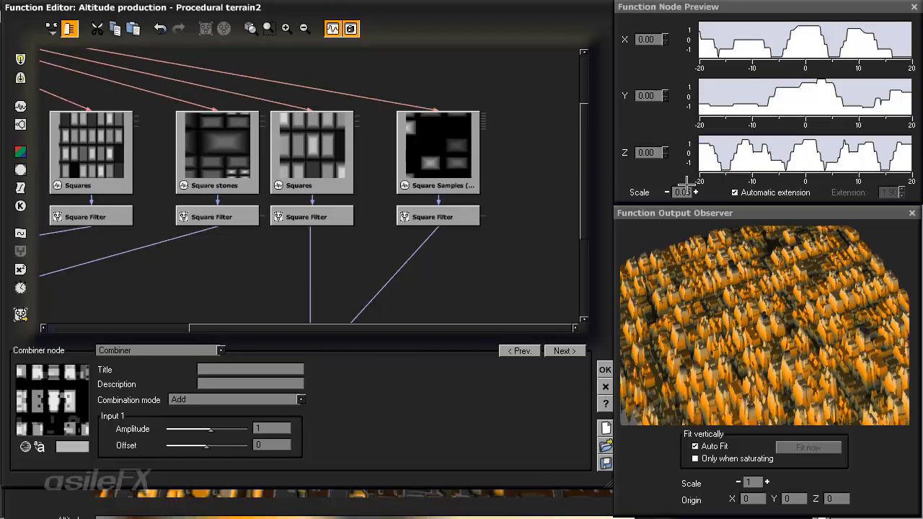
Duplicate the Square Samples noise with its Square Filter and place the copy beside the original pair.
{"action": "left_click_drag", "start_coordinate": [514, 263], "coordinate": [427, 161]}
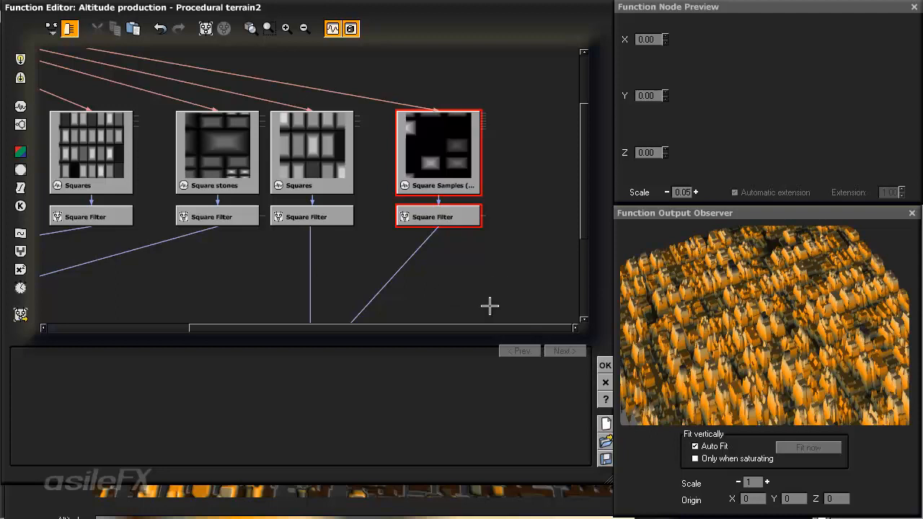
{"action": "right_click_drag", "start_coordinate": [490, 304], "coordinate": [454, 312]}
{"action": "left_click", "coordinate": [491, 223]}
{"action": "left_click_drag", "start_coordinate": [459, 188], "coordinate": [408, 132]}
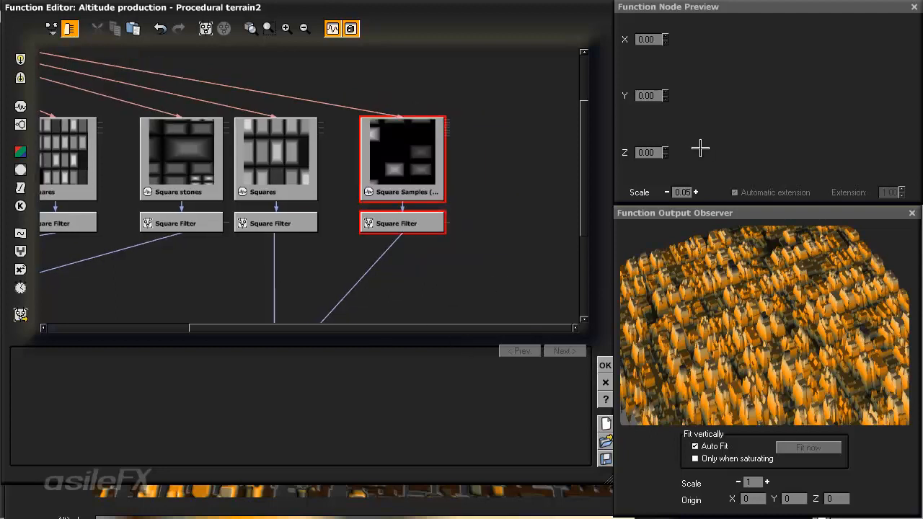
{"action": "middle_click_drag", "start_coordinate": [512, 155], "coordinate": [440, 155]}
{"action": "key", "text": "ctrl+v"}
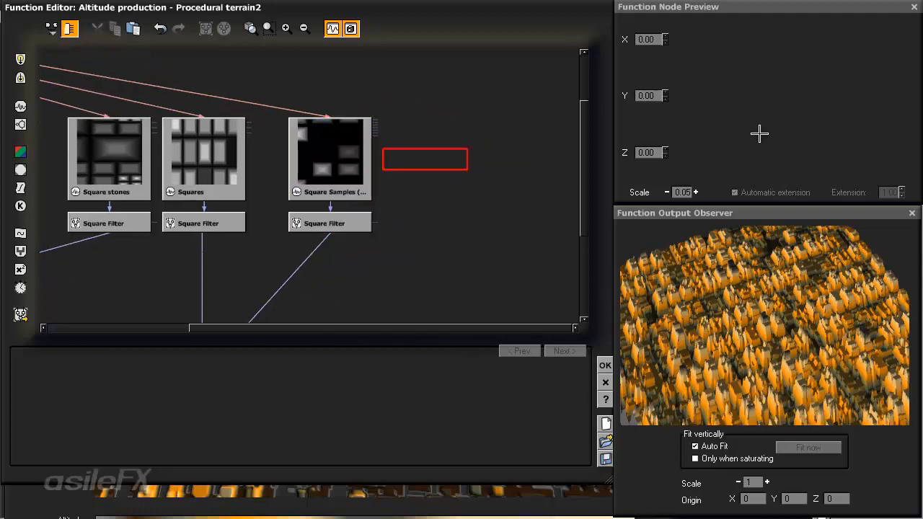
{"action": "middle_click_drag", "start_coordinate": [439, 254], "coordinate": [745, 460]}
{"action": "left_click", "coordinate": [396, 208]}
Connect the copied Square Filter to the new Combiner with the Large option and inspect the terrain preview from above.
{"action": "middle_click_drag", "start_coordinate": [397, 207], "coordinate": [276, 324]}
{"action": "left_click_drag", "start_coordinate": [177, 278], "coordinate": [402, 92]}
{"action": "key", "text": "Right"}
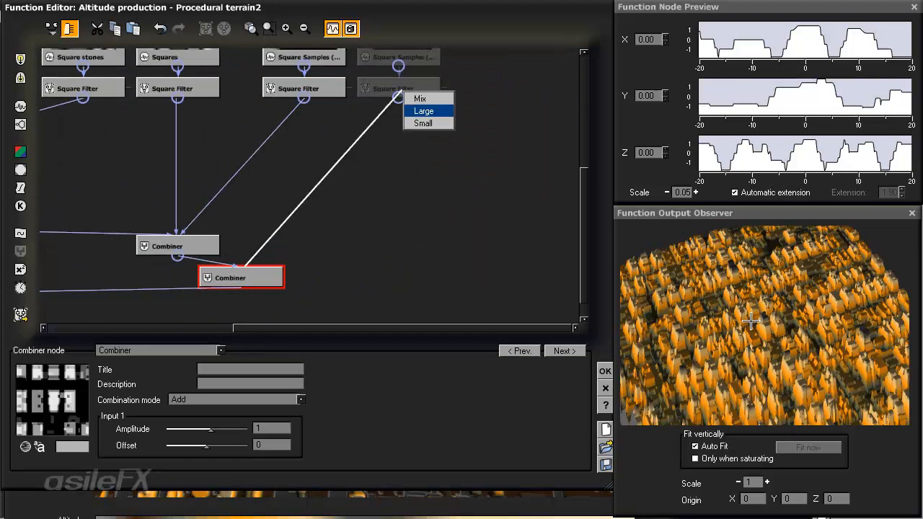
{"action": "left_click", "coordinate": [424, 111]}
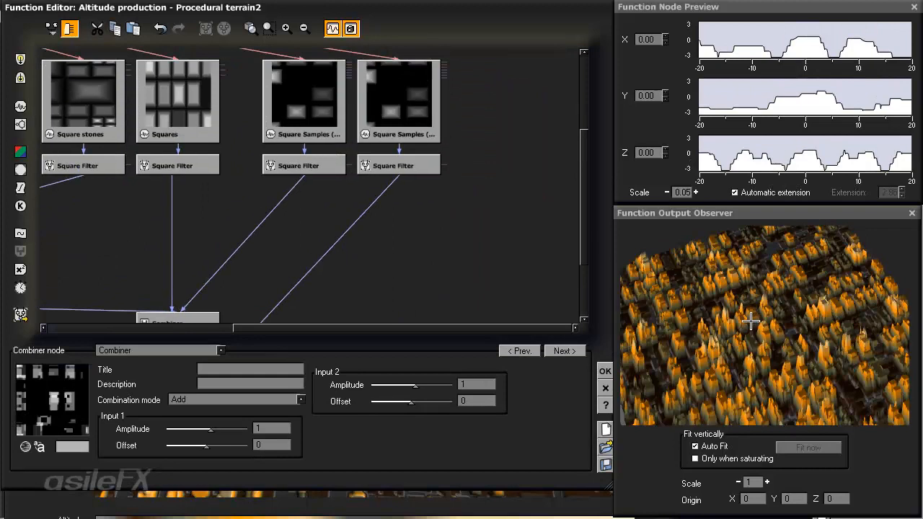
{"action": "left_click_drag", "start_coordinate": [750, 321], "coordinate": [604, 277]}
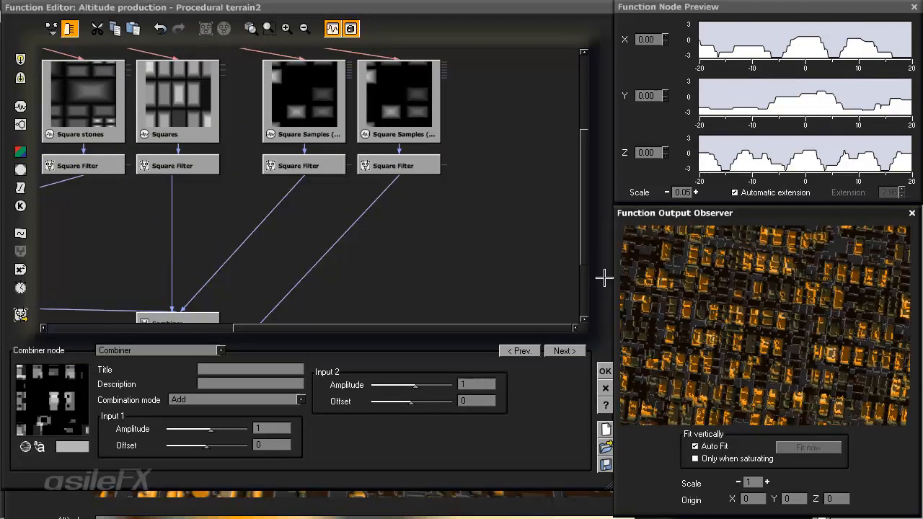
Set the copied Square Samples noise to scale 12 with wavelength X 4 and Y 3.
{"action": "left_click", "coordinate": [398, 101]}
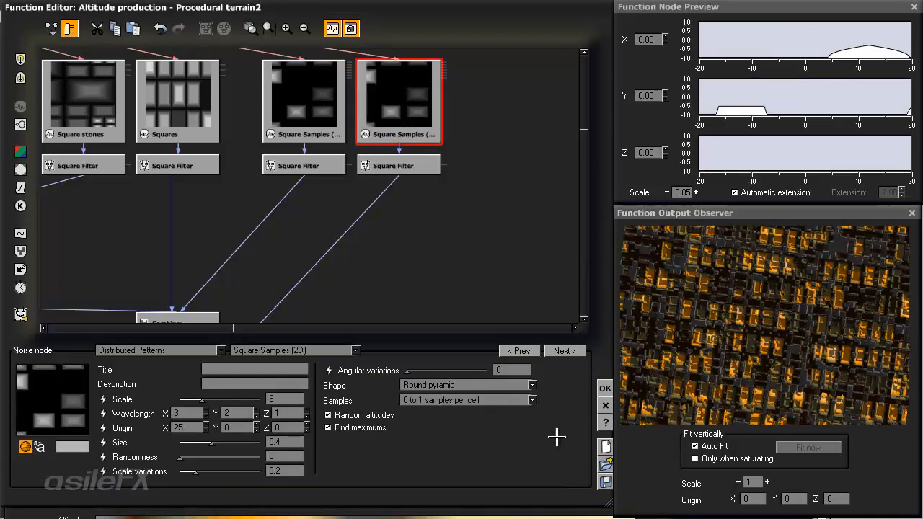
{"action": "double_click", "coordinate": [284, 398]}
{"action": "type", "text": "12"}
{"action": "key", "text": "Return"}
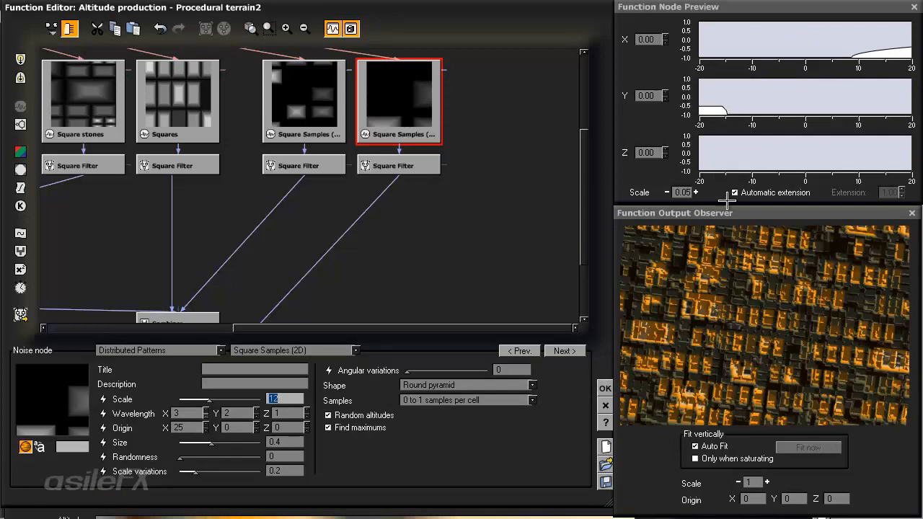
{"action": "key", "text": "Tab"}
{"action": "type", "text": "4"}
{"action": "key", "text": "Return"}
{"action": "key", "text": "Tab"}
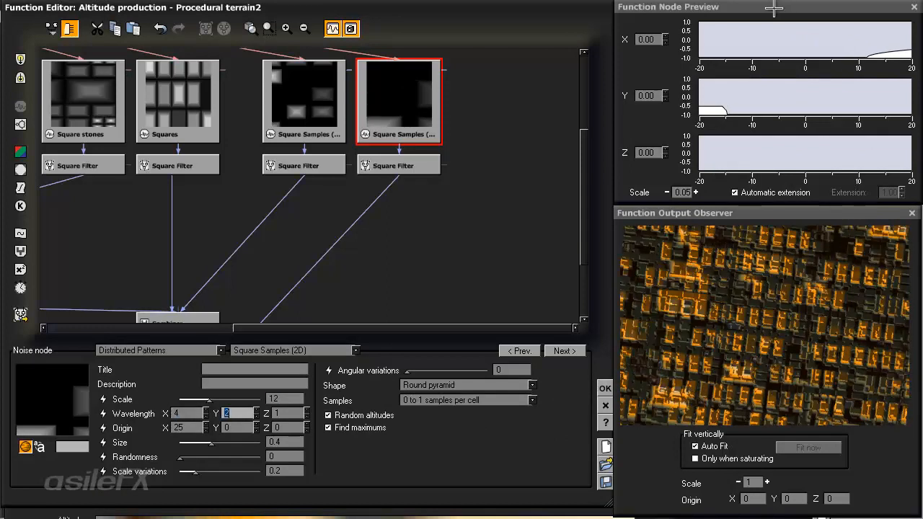
{"action": "type", "text": "3"}
{"action": "key", "text": "Return"}
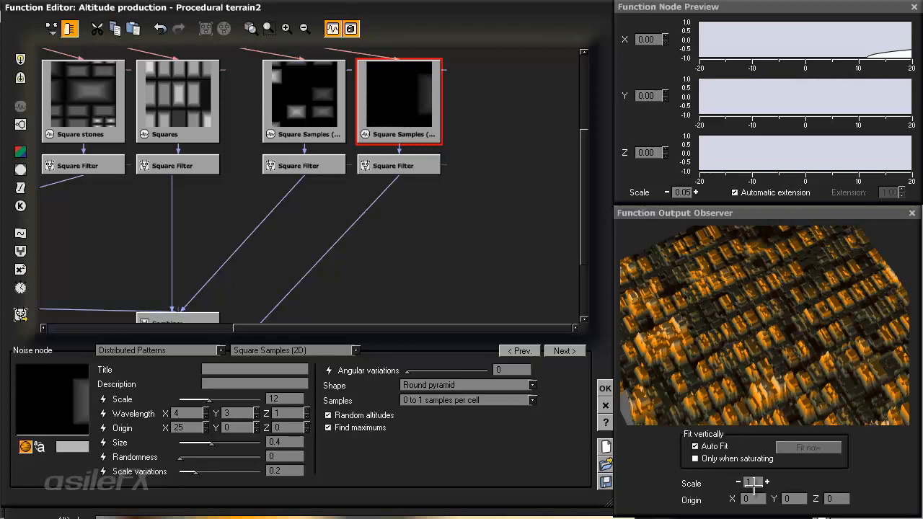
Compare the terrain with and without random altitudes on the copied Square Samples noise, and leave random altitudes off.
{"action": "left_click_drag", "start_coordinate": [767, 473], "coordinate": [763, 386]}
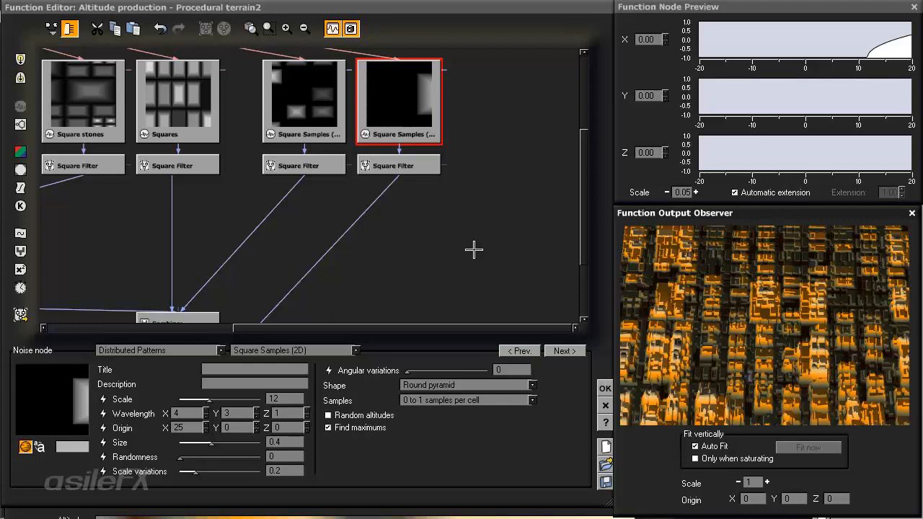
{"action": "left_click_drag", "start_coordinate": [474, 249], "coordinate": [370, 274]}
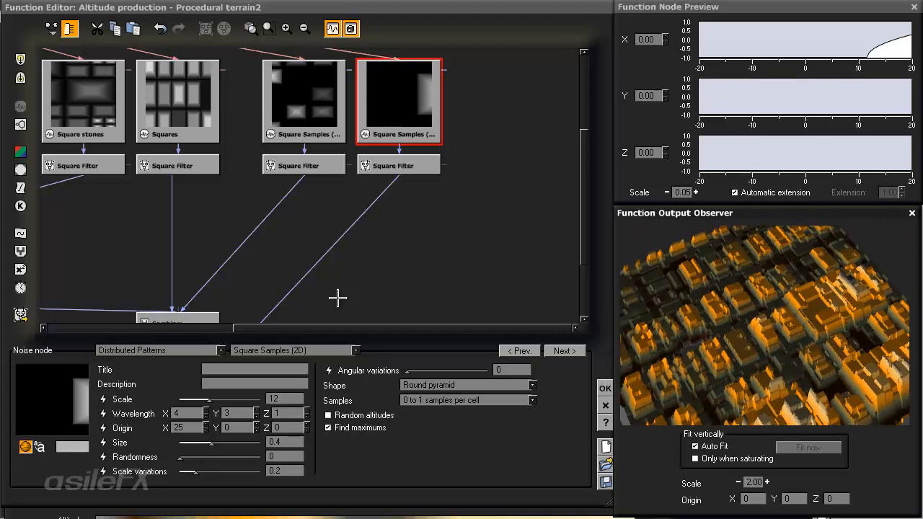
{"action": "left_click_drag", "start_coordinate": [739, 281], "coordinate": [536, 308]}
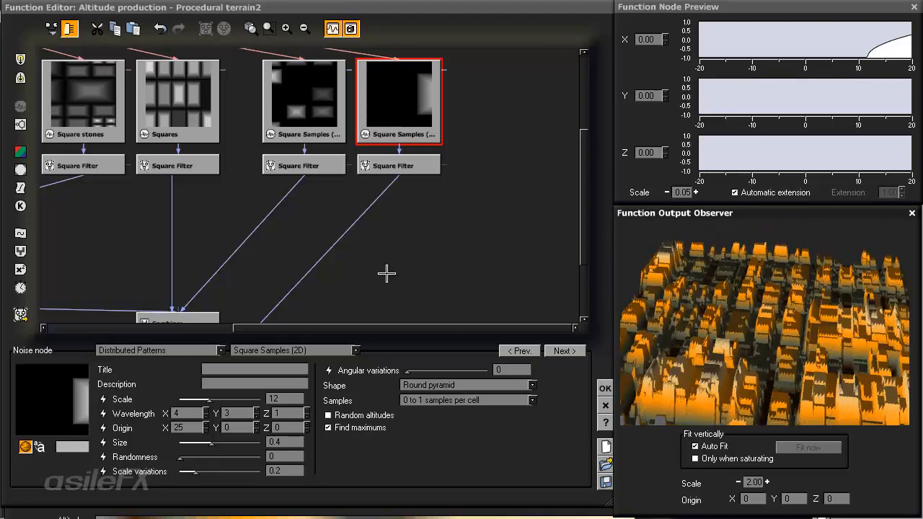
{"action": "left_click_drag", "start_coordinate": [386, 273], "coordinate": [26, 249]}
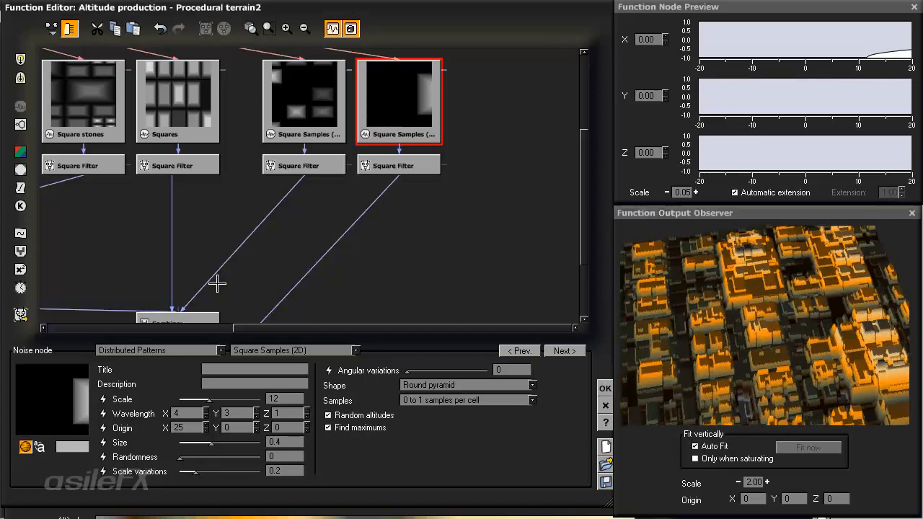
{"action": "left_click", "coordinate": [329, 416]}
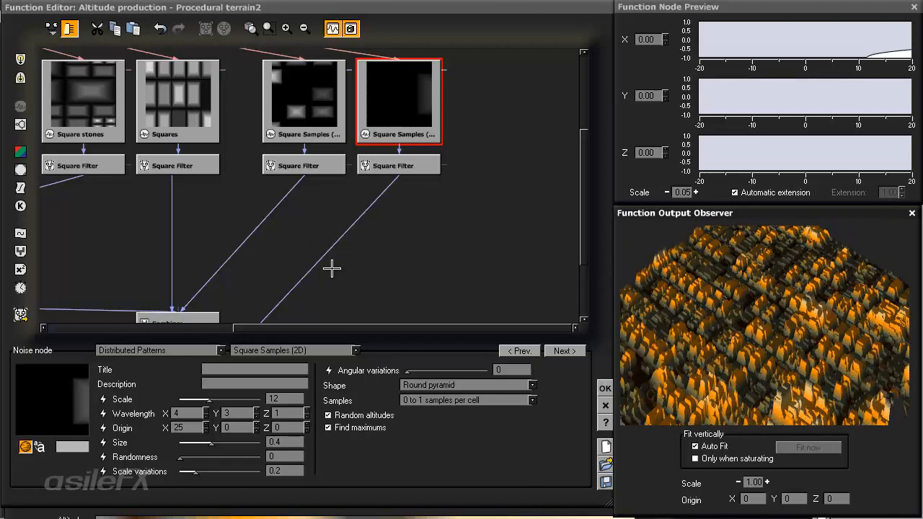
{"action": "left_click", "coordinate": [329, 415]}
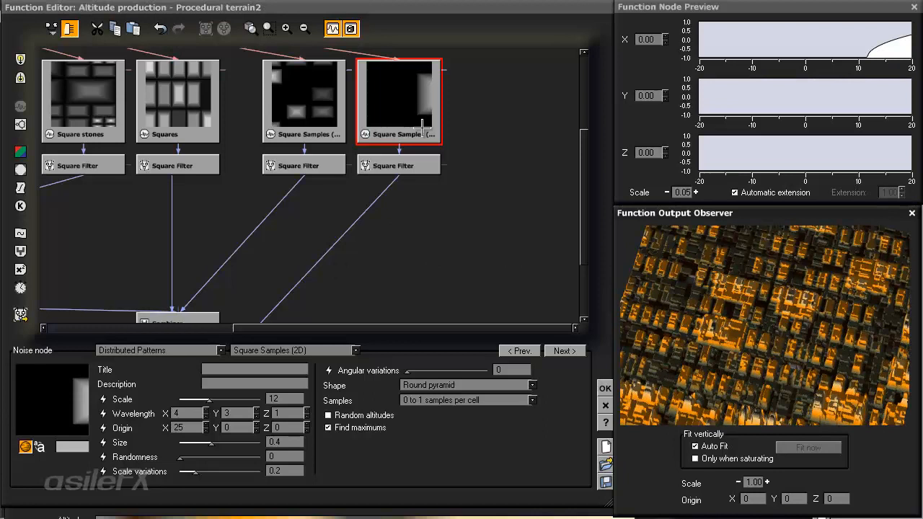
Try a slightly different Input 2 amplitude on the last Combiner and restore it to 1.
{"action": "right_click_drag", "start_coordinate": [458, 194], "coordinate": [574, 144]}
{"action": "left_click", "coordinate": [378, 304]}
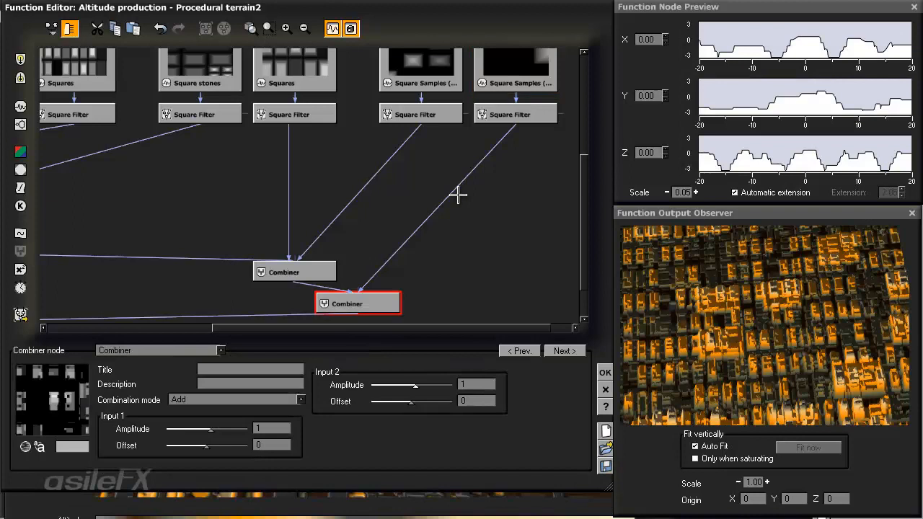
{"action": "mouse_move", "coordinate": [415, 386]}
{"action": "left_mouse_down"}
{"action": "mouse_move", "coordinate": [392, 386]}
{"action": "mouse_move", "coordinate": [419, 387]}
{"action": "left_mouse_up"}
{"action": "double_click", "coordinate": [476, 384]}
{"action": "type", "text": "1"}
{"action": "key", "text": "Return"}
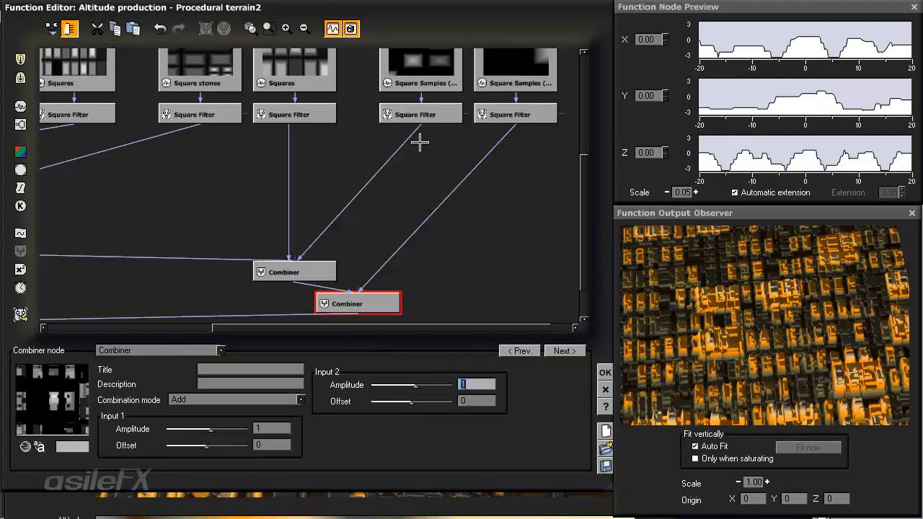
Try the Min and Max combination modes on the last Combiner and inspect the terrain preview at scale 2.
{"action": "left_click", "coordinate": [300, 399]}
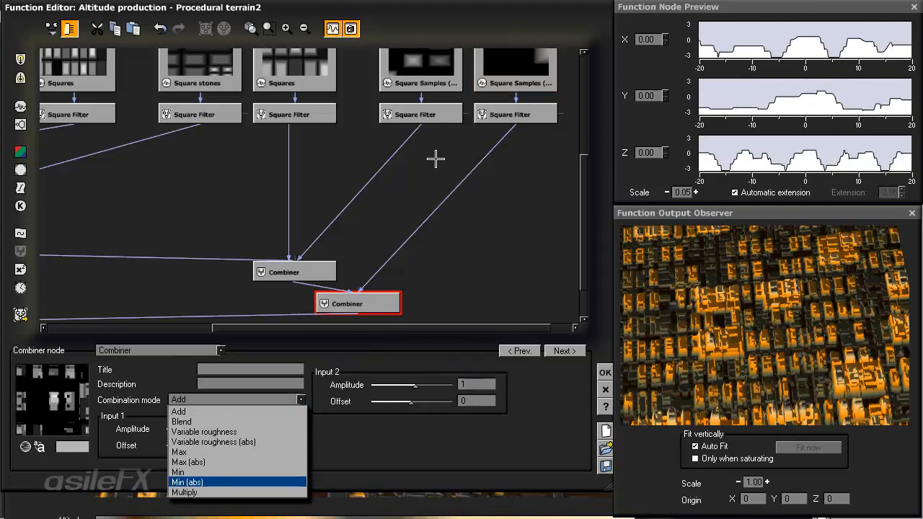
{"action": "left_click", "coordinate": [216, 471]}
{"action": "left_click_drag", "start_coordinate": [764, 289], "coordinate": [910, 268]}
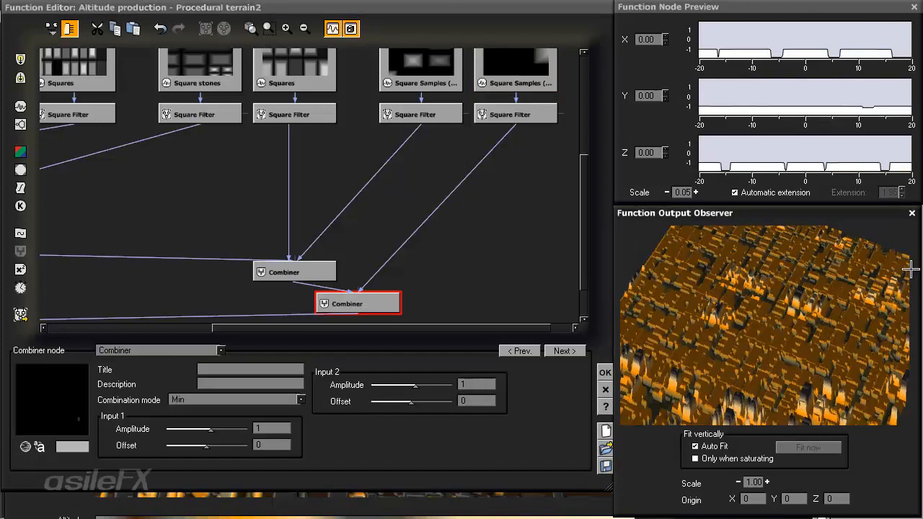
{"action": "left_click", "coordinate": [301, 399]}
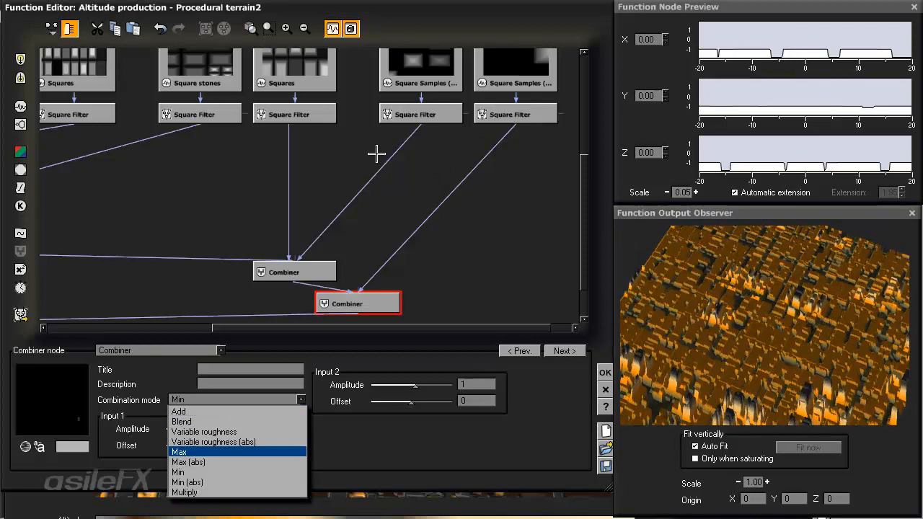
{"action": "left_click", "coordinate": [216, 450]}
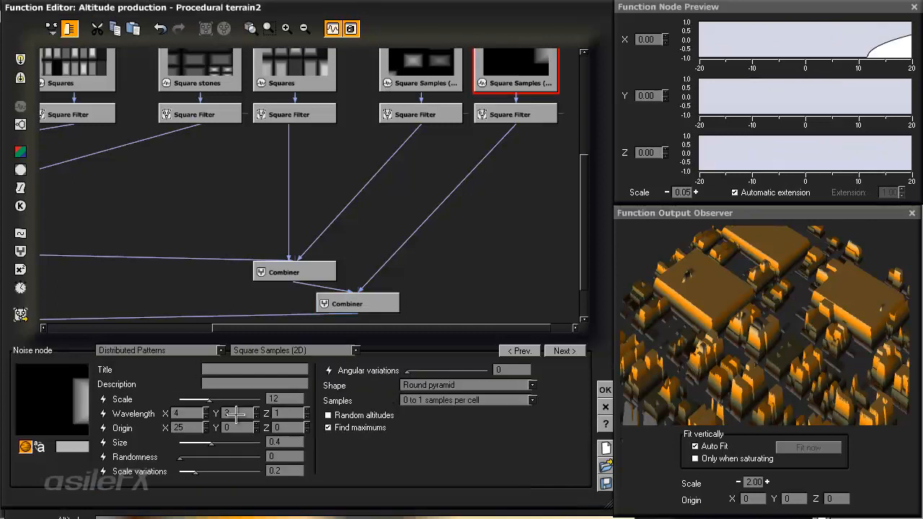
{"action": "left_click", "coordinate": [328, 415]}
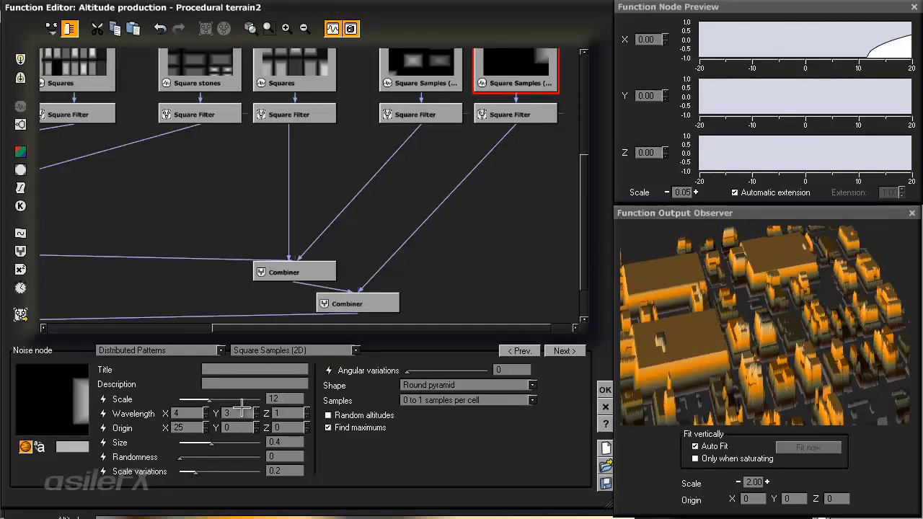
{"action": "left_click", "coordinate": [767, 351]}
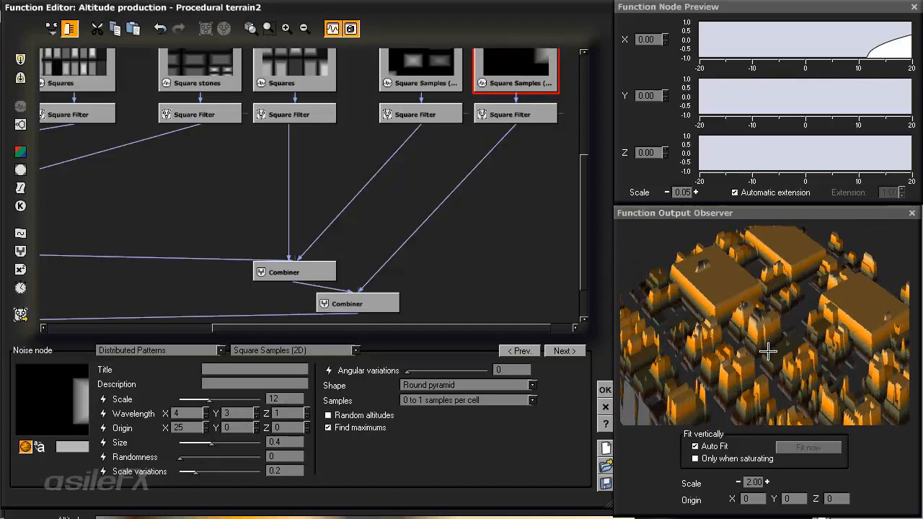
Try Multiply mode on the last Combiner with an Input 2 offset of -0.05263, inspecting the preview at scales 1 and 2.
{"action": "left_click", "coordinate": [357, 304]}
{"action": "left_click", "coordinate": [216, 400]}
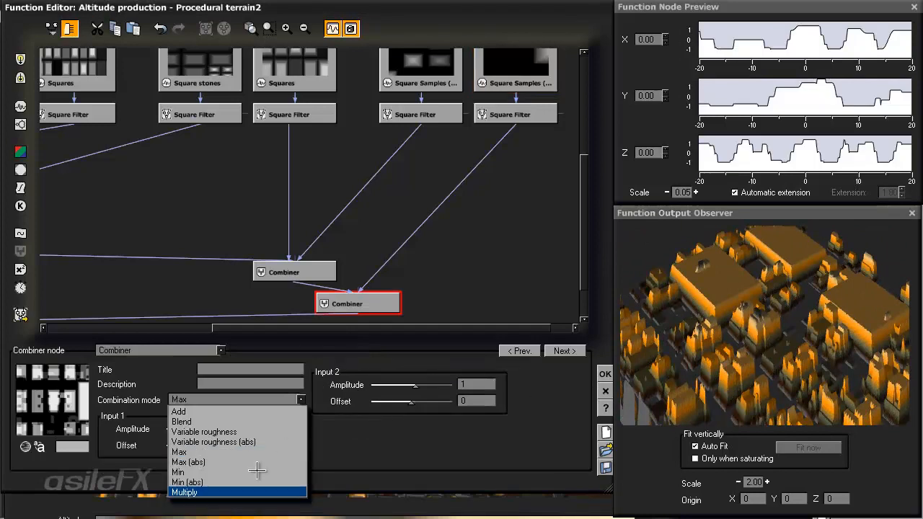
{"action": "left_click", "coordinate": [246, 488]}
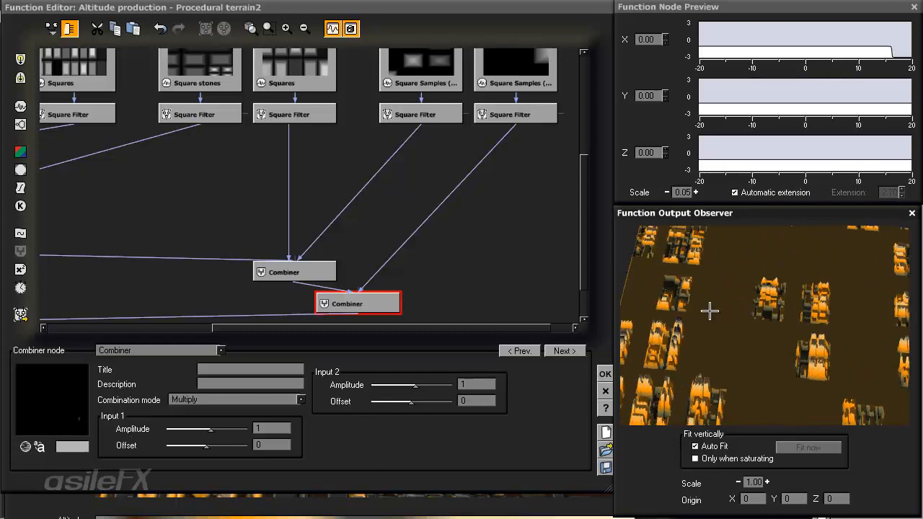
{"action": "left_click_drag", "start_coordinate": [729, 293], "coordinate": [786, 353]}
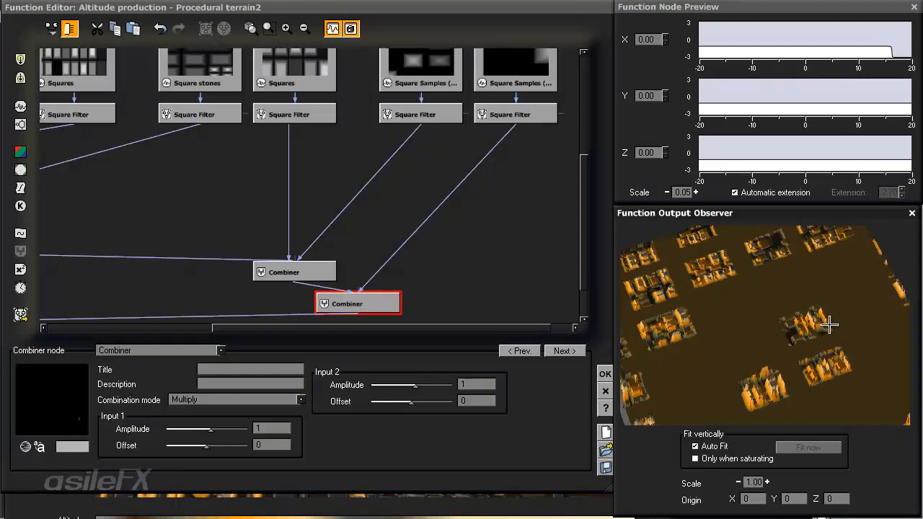
{"action": "left_click", "coordinate": [757, 462]}
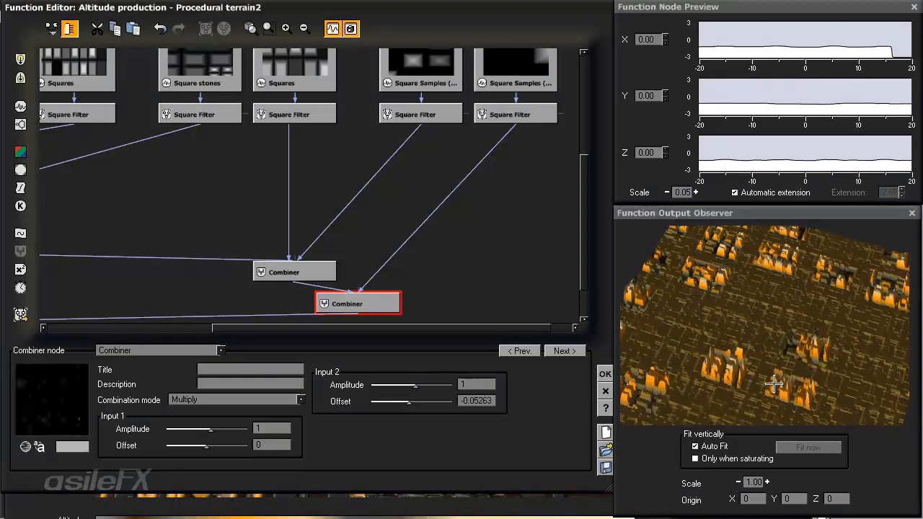
{"action": "left_click_drag", "start_coordinate": [774, 383], "coordinate": [774, 463]}
{"action": "left_click", "coordinate": [767, 481]}
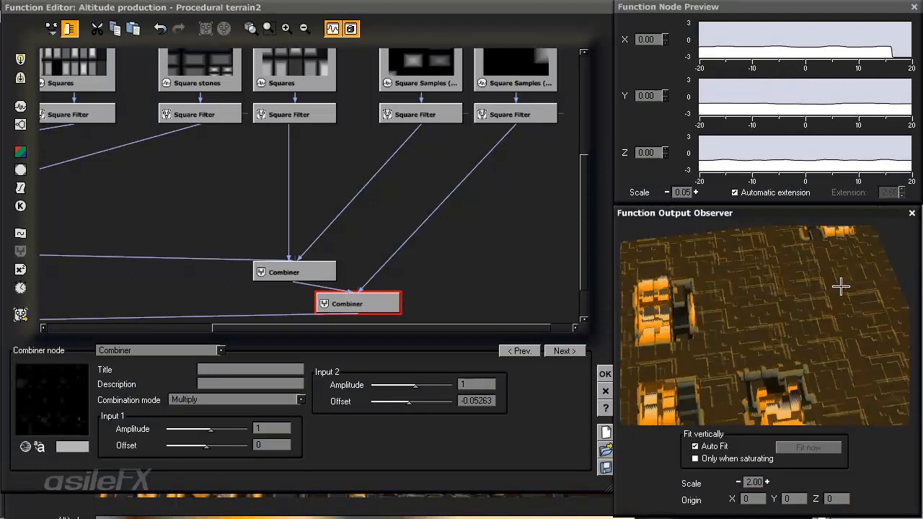
{"action": "left_click_drag", "start_coordinate": [821, 336], "coordinate": [785, 304]}
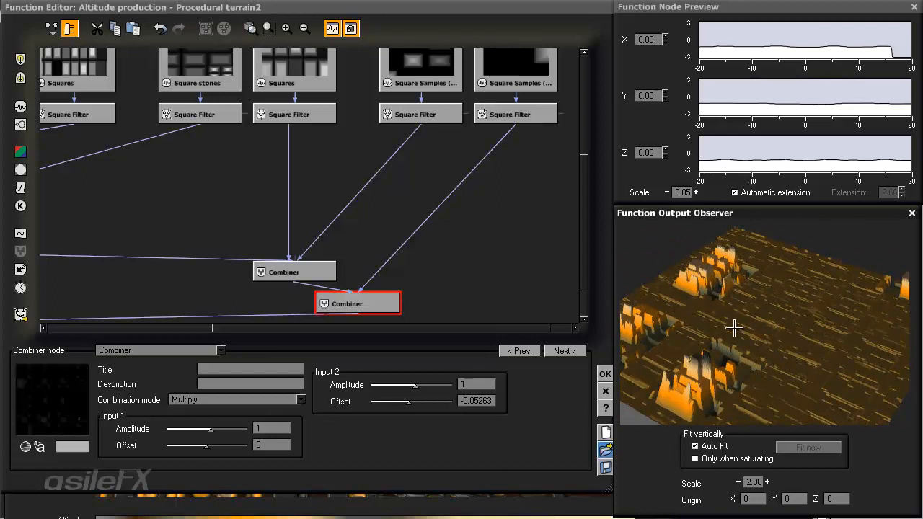
Try an Input 2 offset of -0.57894 on the last Combiner, and an amplitude of -2.68421 with offset -0.05263.
{"action": "mouse_move", "coordinate": [409, 402]}
{"action": "left_mouse_down"}
{"action": "mouse_move", "coordinate": [378, 402]}
{"action": "mouse_move", "coordinate": [388, 402]}
{"action": "left_mouse_up"}
{"action": "left_click_drag", "start_coordinate": [764, 351], "coordinate": [357, 416]}
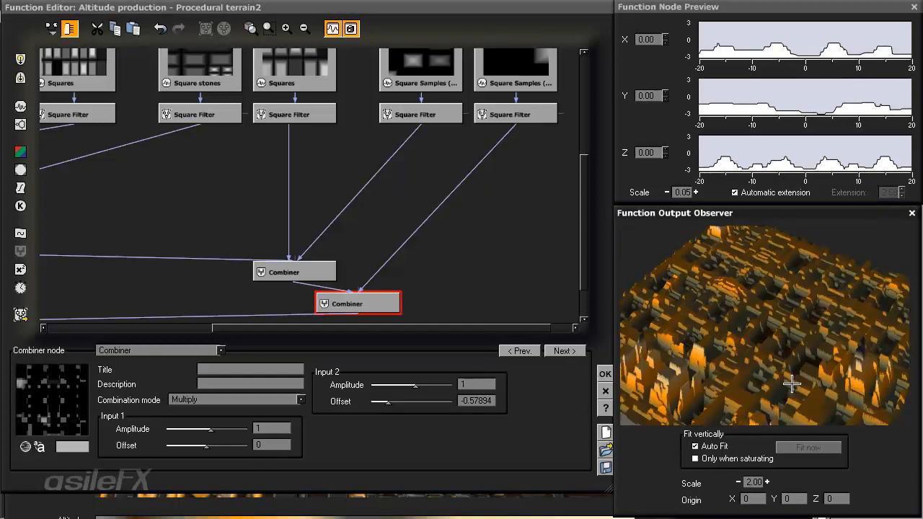
{"action": "mouse_move", "coordinate": [416, 386]}
{"action": "left_mouse_down"}
{"action": "mouse_move", "coordinate": [400, 387]}
{"action": "mouse_move", "coordinate": [400, 402]}
{"action": "mouse_move", "coordinate": [409, 402]}
{"action": "left_mouse_up"}
{"action": "left_click_drag", "start_coordinate": [750, 318], "coordinate": [415, 308]}
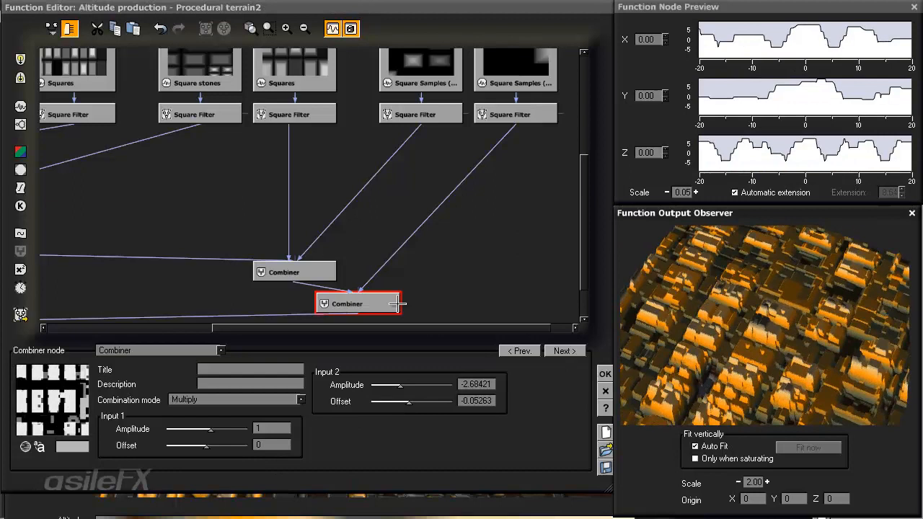
Reset the last Combiner's Input 2 offset to 0 and set its Input 2 amplitude to 0.2.
{"action": "left_click_drag", "start_coordinate": [491, 401], "coordinate": [266, 416]}
{"action": "type", "text": "0"}
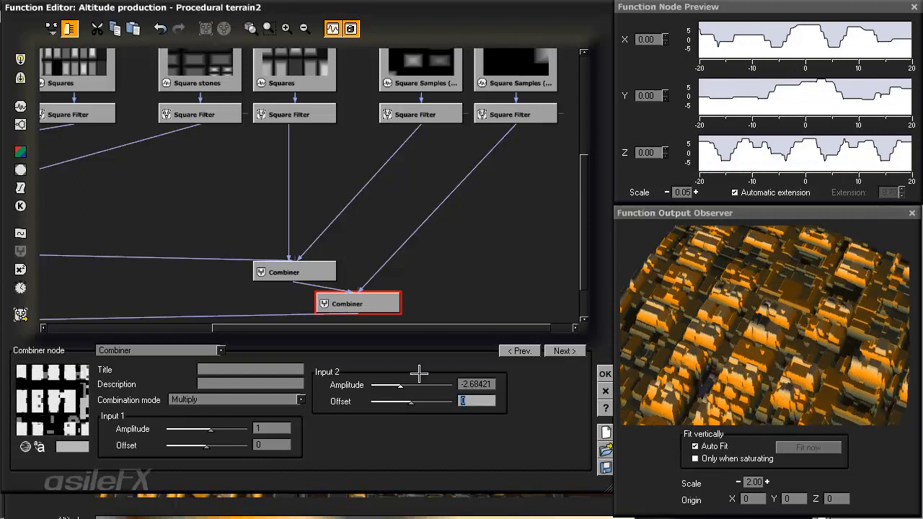
{"action": "left_click_drag", "start_coordinate": [400, 386], "coordinate": [434, 381]}
{"action": "double_click", "coordinate": [485, 385]}
{"action": "type", "text": ".2"}
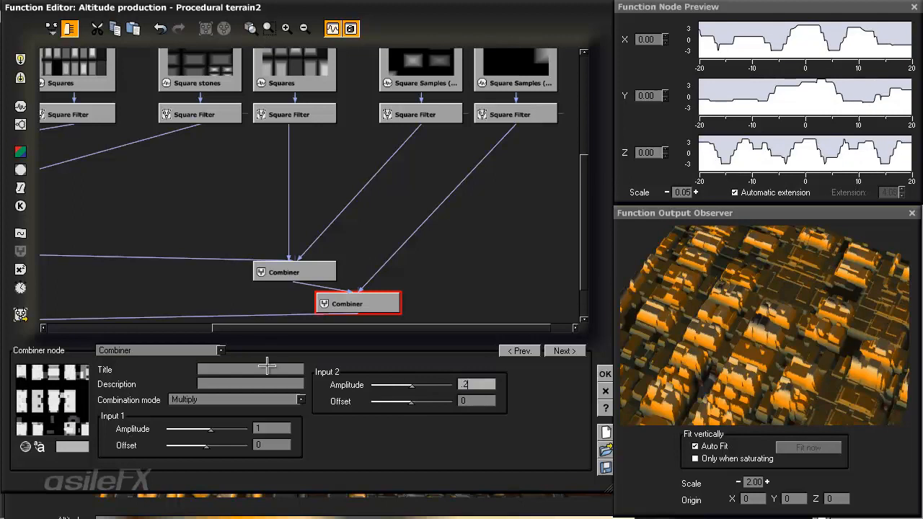
{"action": "key", "text": "Return"}
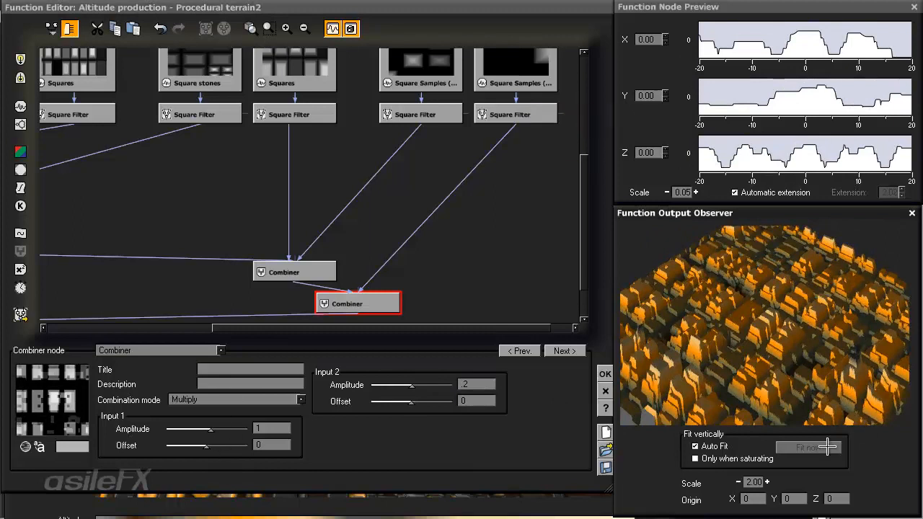
Compare the Max and Min combination modes on the last Combiner with the reduced Input 2 amplitude.
{"action": "left_click", "coordinate": [301, 399]}
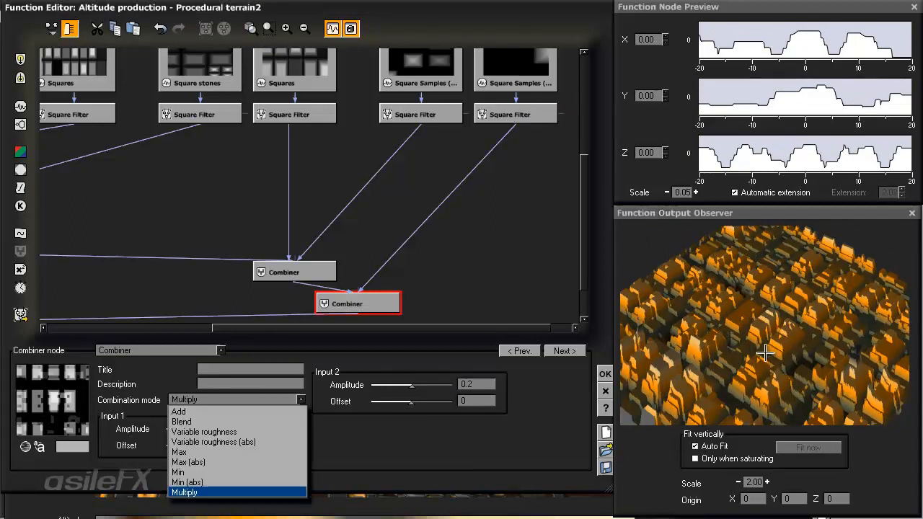
{"action": "key", "text": "Down"}
{"action": "key", "text": "Down"}
{"action": "key", "text": "Down"}
{"action": "key", "text": "Return"}
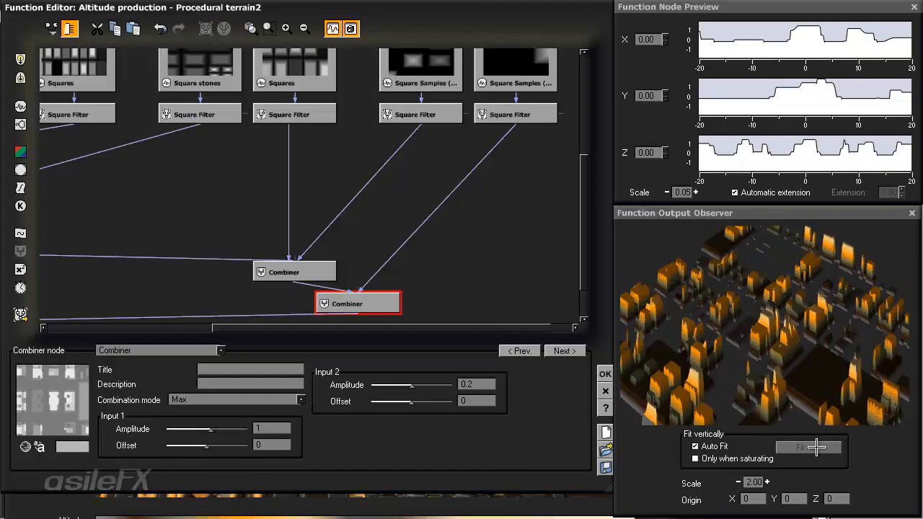
{"action": "key", "text": "Down"}
{"action": "key", "text": "Return"}
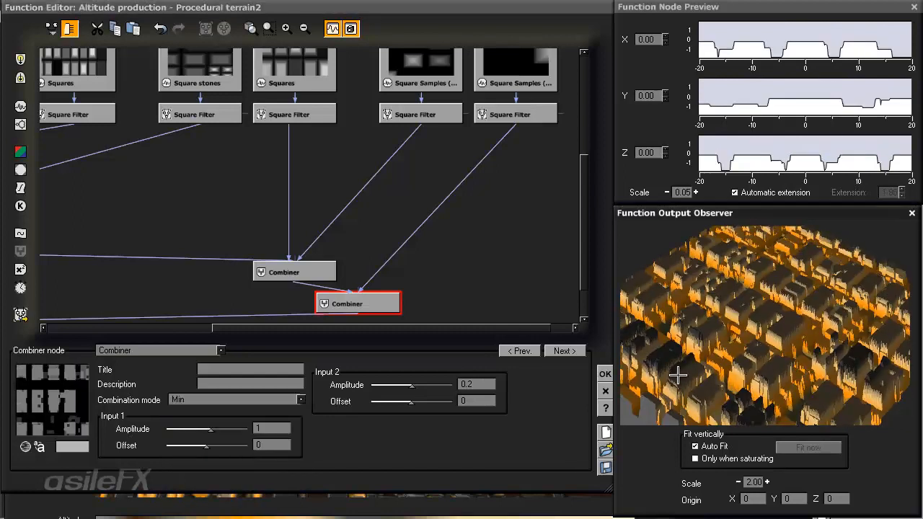
Set the last Combiner's Input 2 amplitude to 1 and its combination mode to Blend.
{"action": "double_click", "coordinate": [467, 384]}
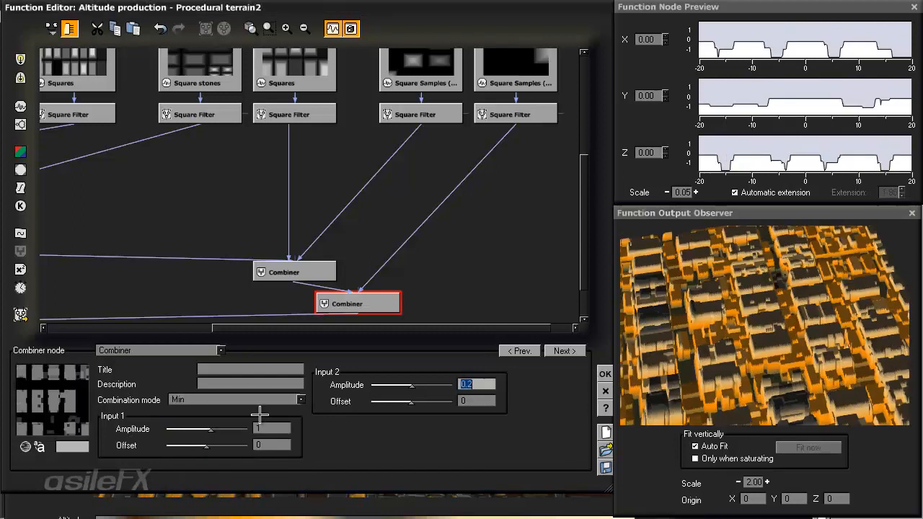
{"action": "type", "text": "1"}
{"action": "key", "text": "Return"}
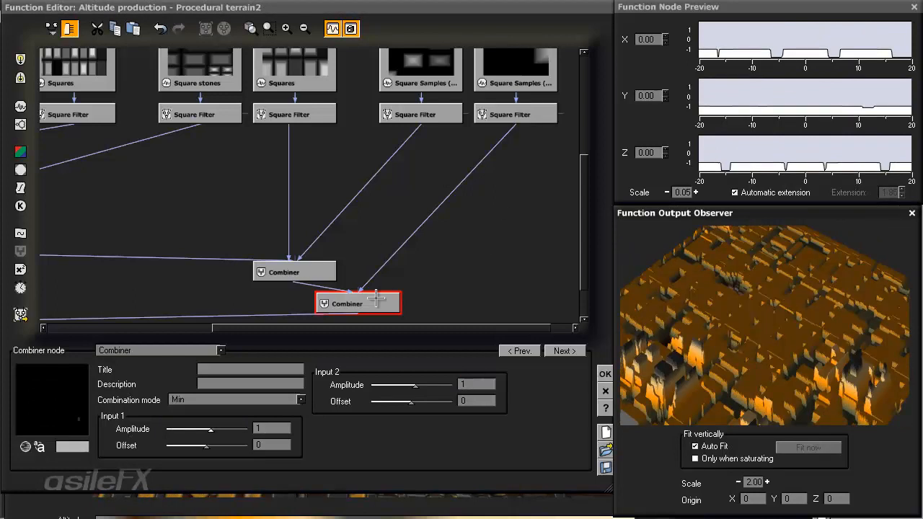
{"action": "left_click", "coordinate": [276, 399]}
{"action": "left_click", "coordinate": [182, 421]}
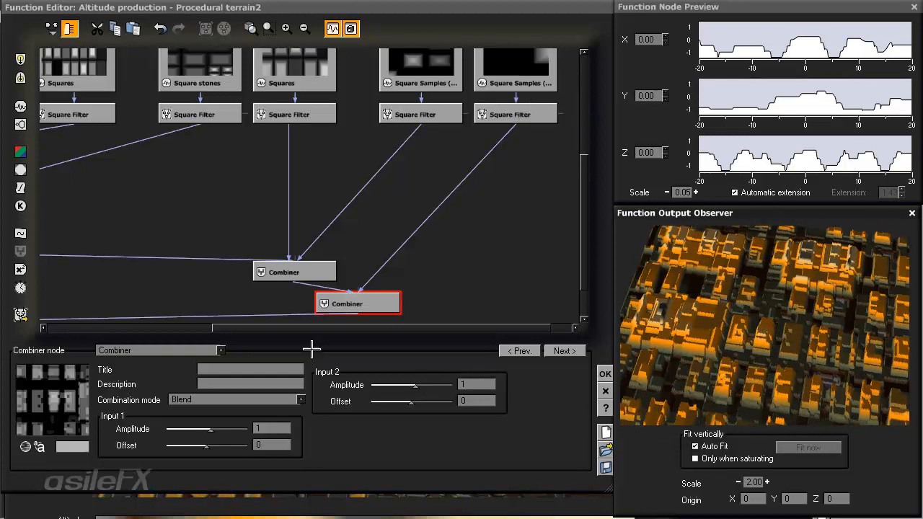
Set the last Combiner's combination mode to Add and view the terrain at an output preview scale of 1.00.
{"action": "left_click_drag", "start_coordinate": [409, 426], "coordinate": [626, 396]}
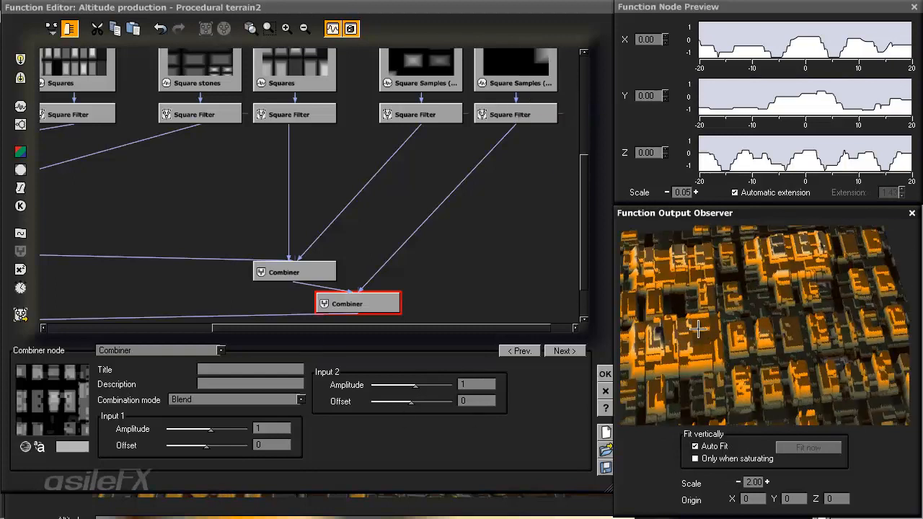
{"action": "left_click_drag", "start_coordinate": [703, 339], "coordinate": [703, 338]}
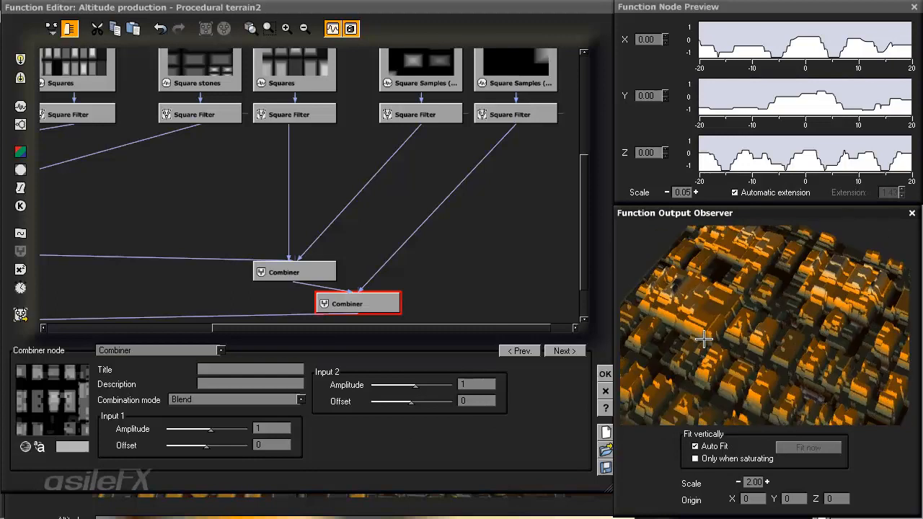
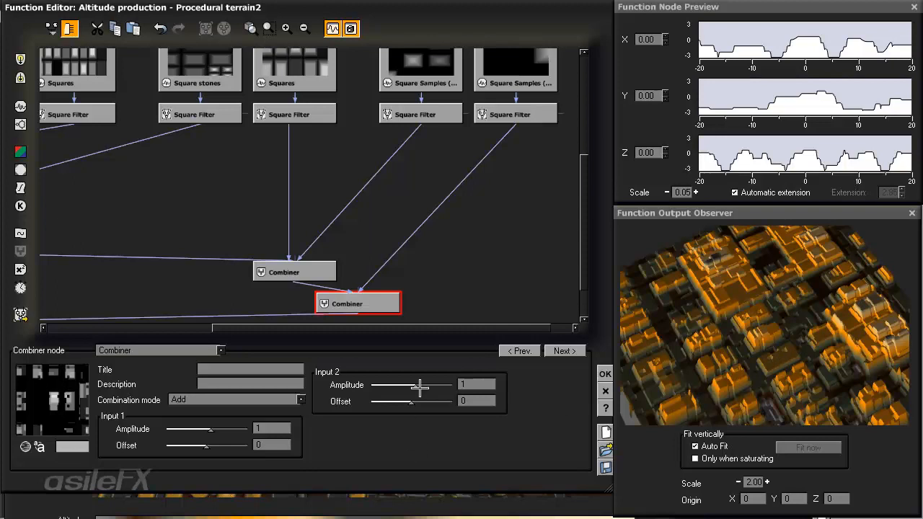
{"action": "middle_click_drag", "start_coordinate": [478, 278], "coordinate": [410, 385]}
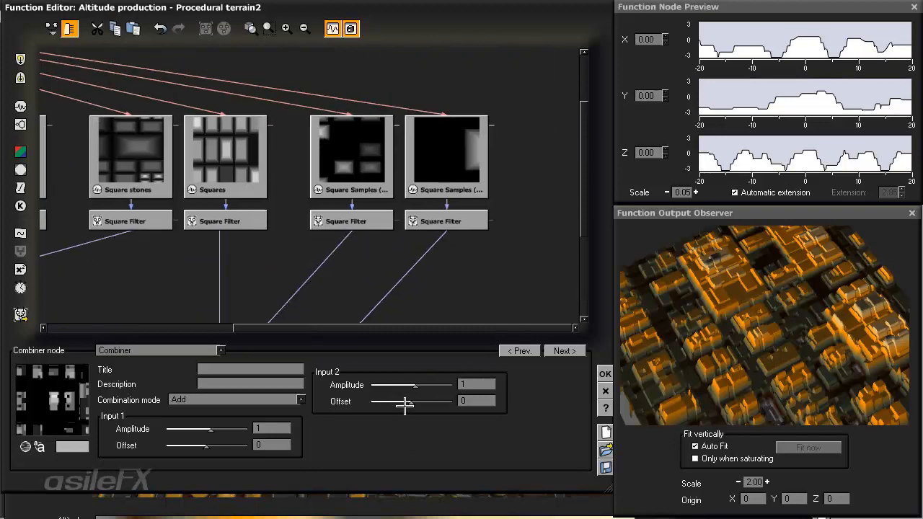
{"action": "left_click", "coordinate": [739, 483]}
{"action": "left_click", "coordinate": [738, 482]}
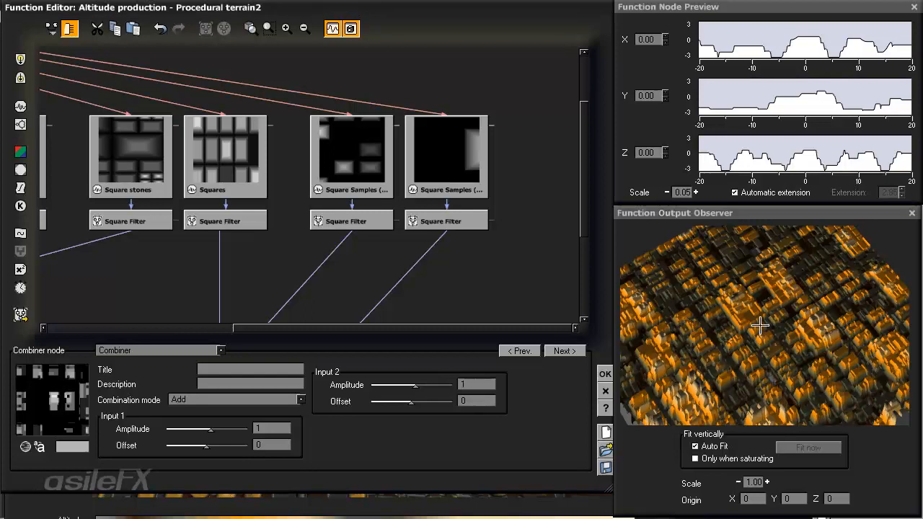
Try X wavelengths of 50 and 10 on the last Square Samples noise, checking the terrain from different angles.
{"action": "left_click", "coordinate": [426, 167]}
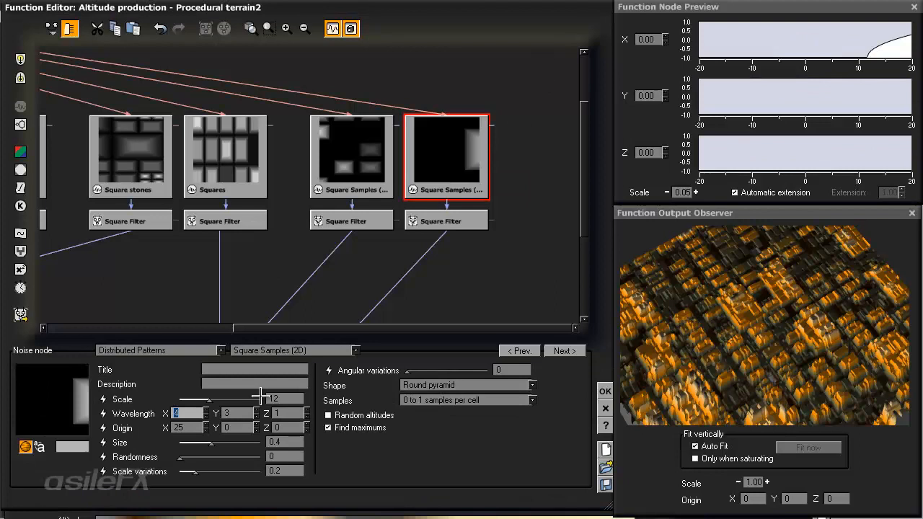
{"action": "type", "text": "50"}
{"action": "key", "text": "Return"}
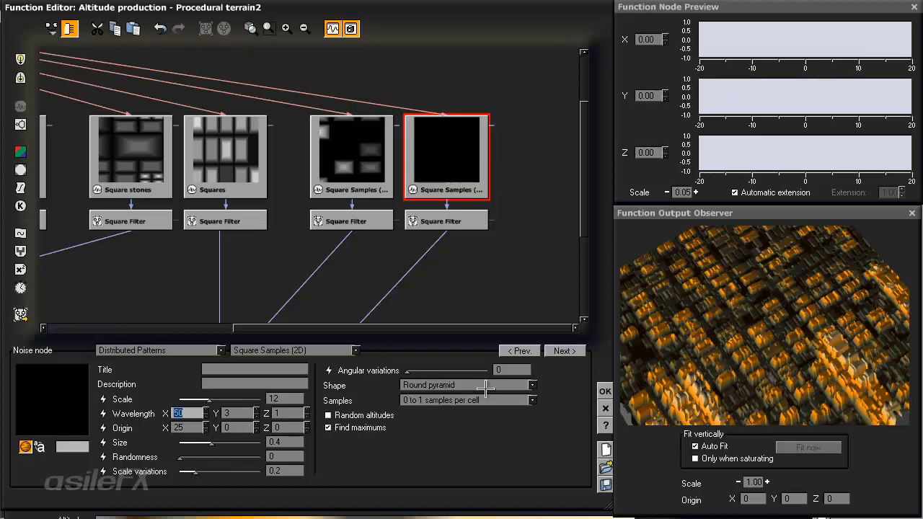
{"action": "left_click_drag", "start_coordinate": [742, 305], "coordinate": [770, 319]}
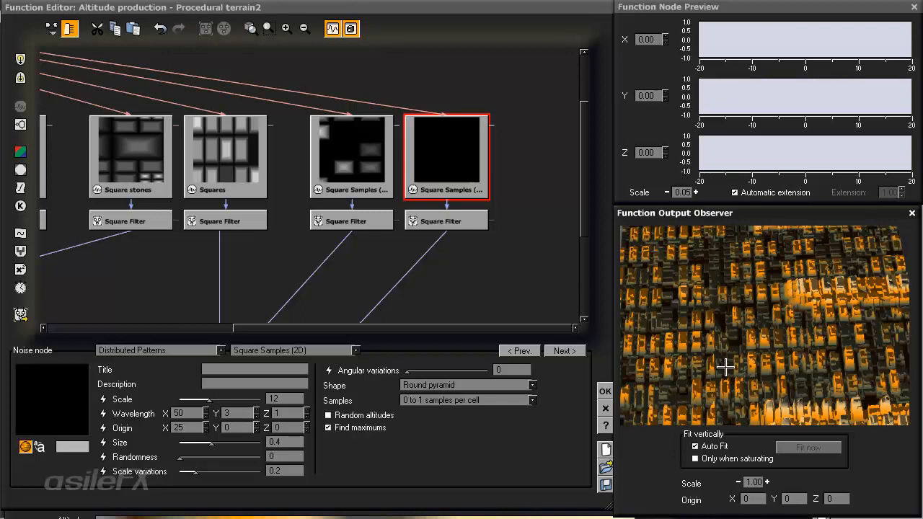
{"action": "left_click_drag", "start_coordinate": [725, 367], "coordinate": [757, 378]}
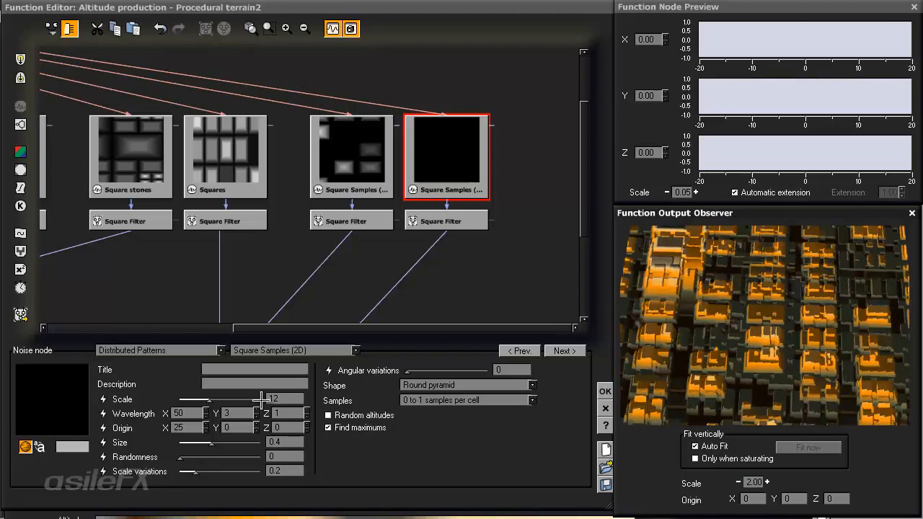
{"action": "key", "text": "Tab"}
{"action": "type", "text": "10"}
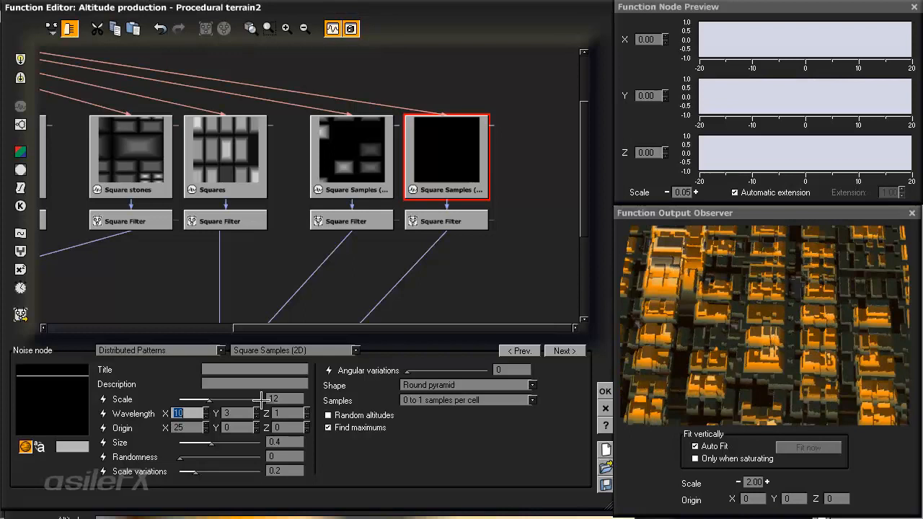
{"action": "key", "text": "Return"}
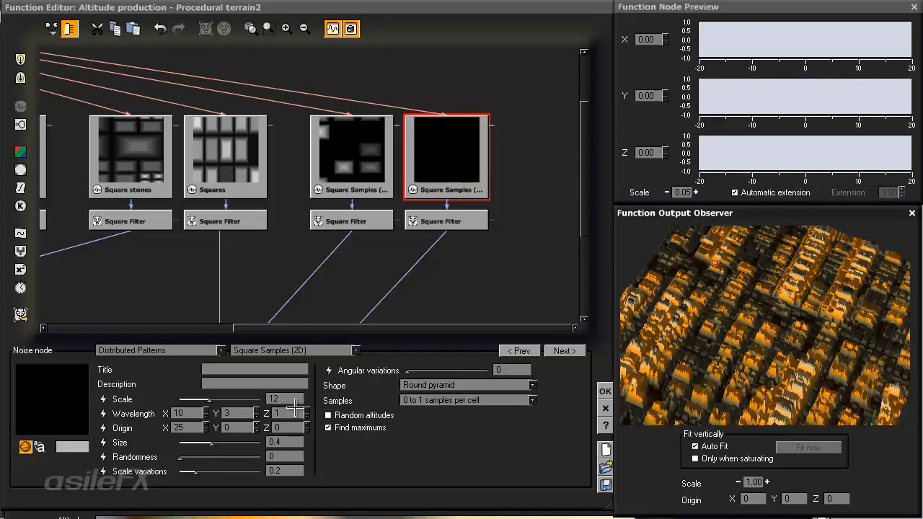
Set the last Square Samples noise's X wavelength to 0 and the output preview scale to 0.25.
{"action": "left_click", "coordinate": [295, 408]}
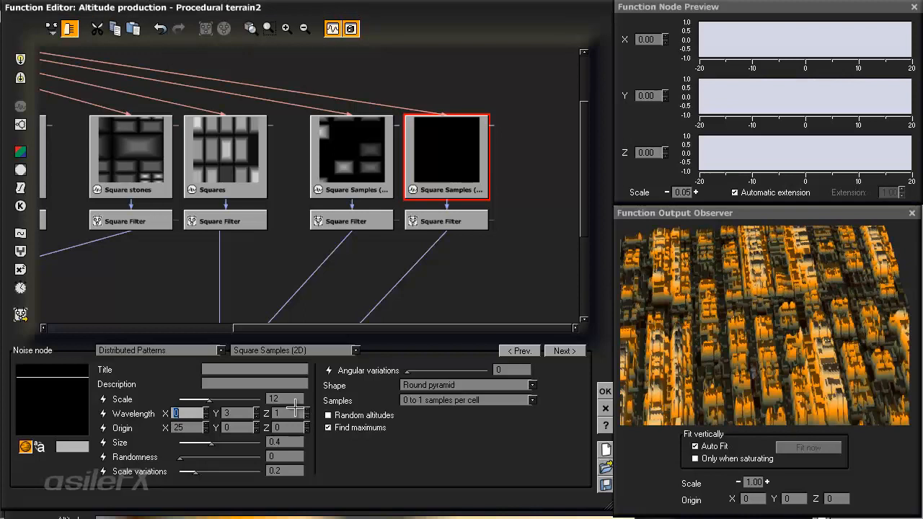
{"action": "mouse_move", "coordinate": [764, 310]}
{"action": "left_mouse_down"}
{"action": "mouse_move", "coordinate": [757, 342]}
{"action": "mouse_move", "coordinate": [797, 335]}
{"action": "mouse_move", "coordinate": [757, 332]}
{"action": "mouse_move", "coordinate": [782, 324]}
{"action": "mouse_move", "coordinate": [775, 320]}
{"action": "left_mouse_up"}
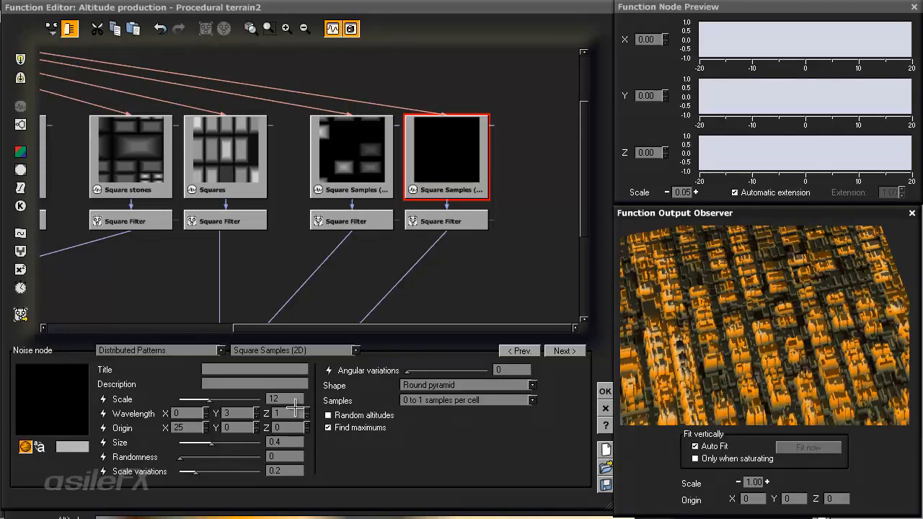
{"action": "left_click_drag", "start_coordinate": [775, 321], "coordinate": [746, 320]}
{"action": "left_click", "coordinate": [737, 481]}
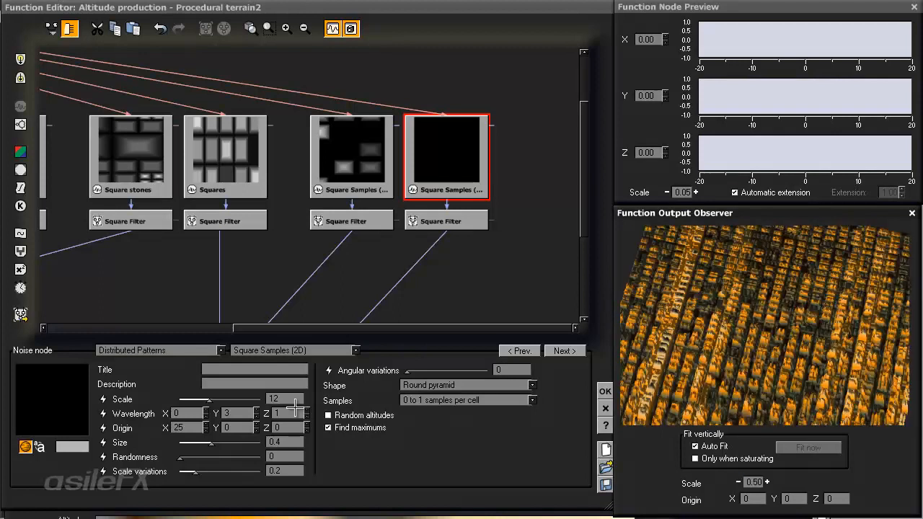
{"action": "left_click", "coordinate": [737, 482]}
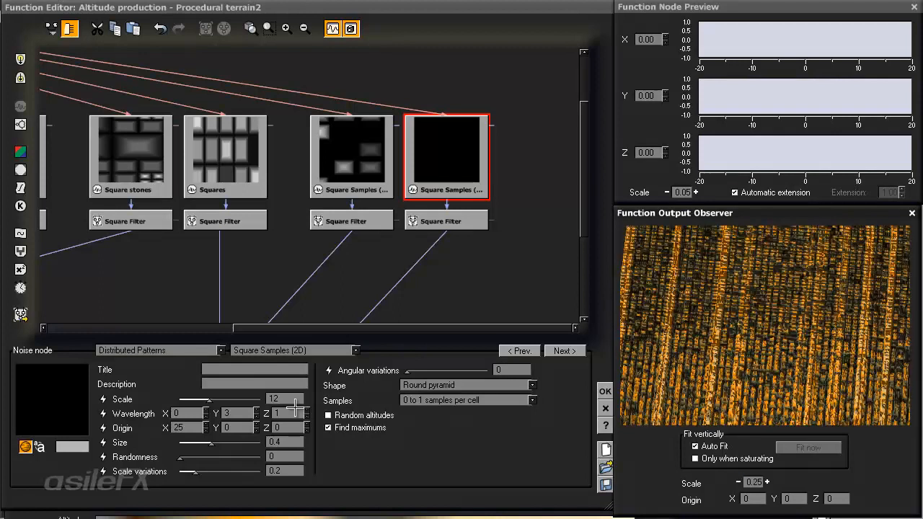
Compare X wavelengths of 4 and 0 on the last Square Samples noise, ending with 4.
{"action": "double_click", "coordinate": [177, 413]}
{"action": "type", "text": "4"}
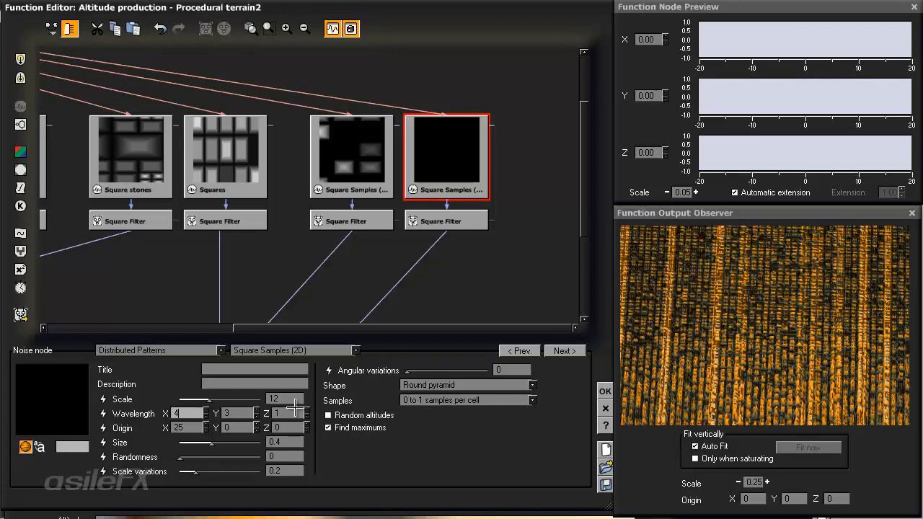
{"action": "key", "text": "Return"}
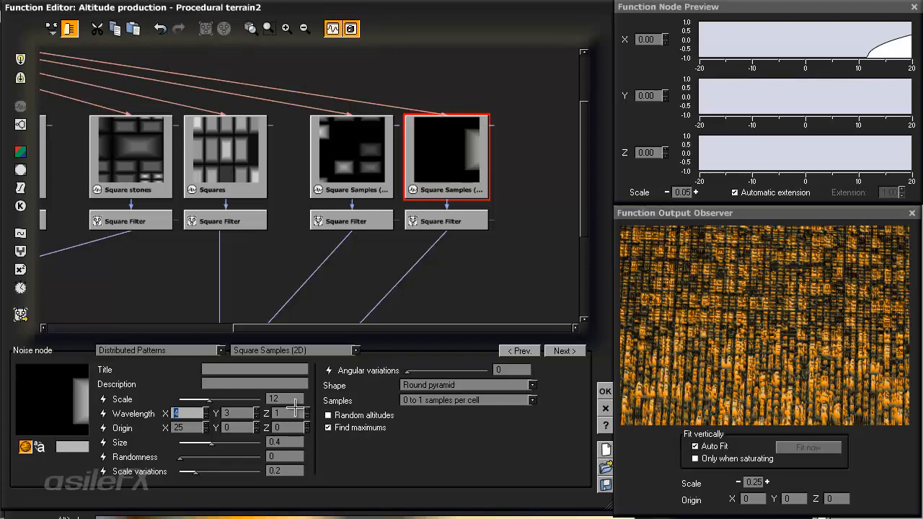
{"action": "type", "text": "0"}
{"action": "key", "text": "Return"}
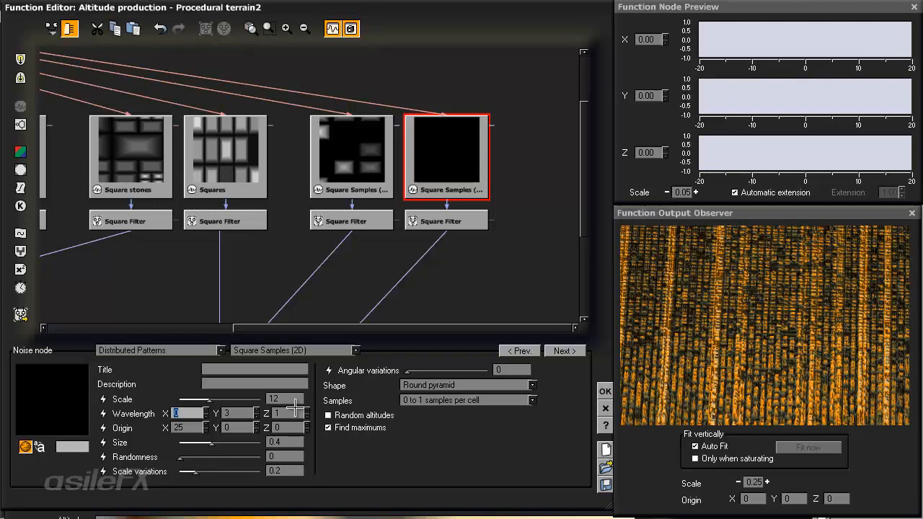
{"action": "type", "text": "4"}
{"action": "key", "text": "Return"}
Try a Y wavelength of 0 on the last Square Samples noise and restore it to 3.
{"action": "key", "text": "Tab"}
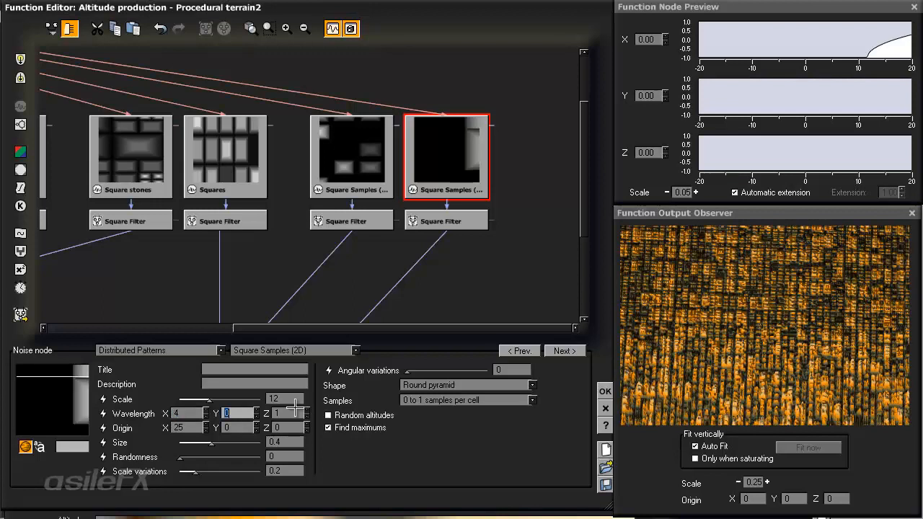
{"action": "type", "text": "0"}
{"action": "key", "text": "Return"}
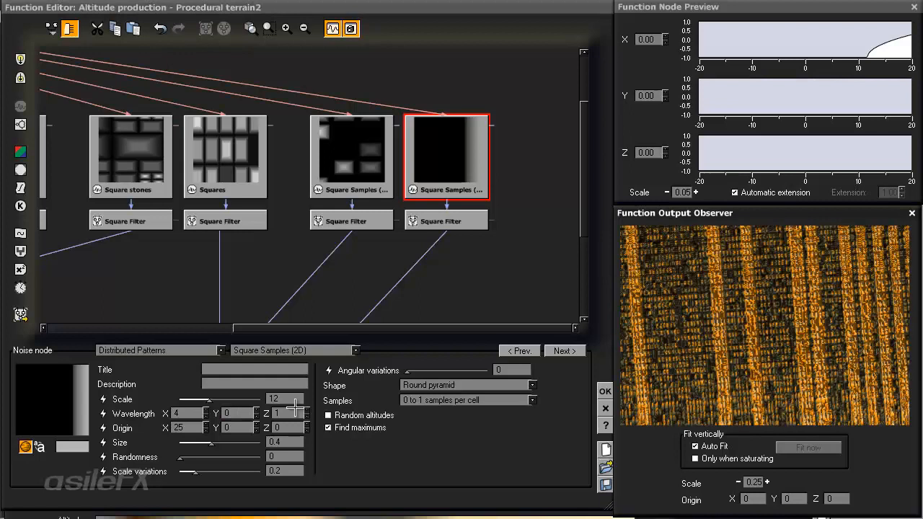
{"action": "left_click", "coordinate": [295, 408]}
{"action": "type", "text": "3"}
{"action": "key", "text": "Return"}
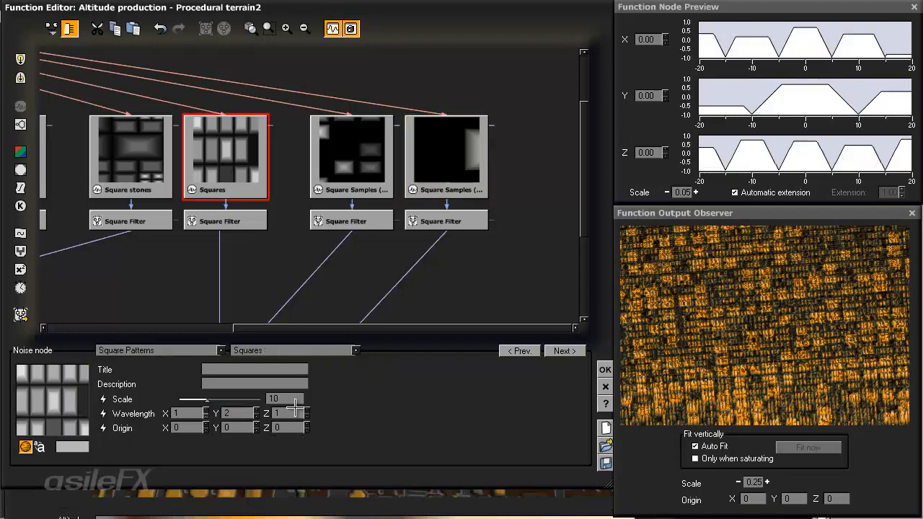
Try a wavelength of 0 in X and in Y on the last Squares noise, restoring X to 1 and Y to 2.
{"action": "type", "text": "0"}
{"action": "key", "text": "Return"}
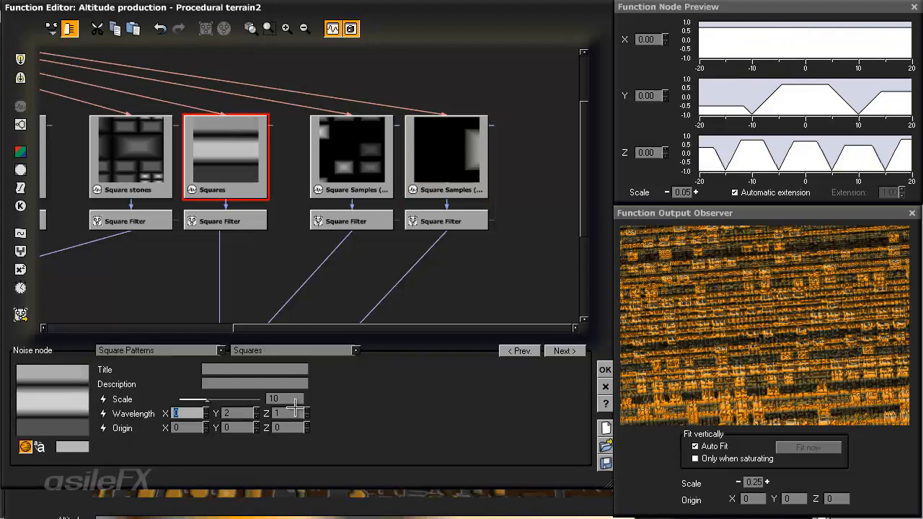
{"action": "type", "text": "1"}
{"action": "key", "text": "Return"}
{"action": "key", "text": "Tab"}
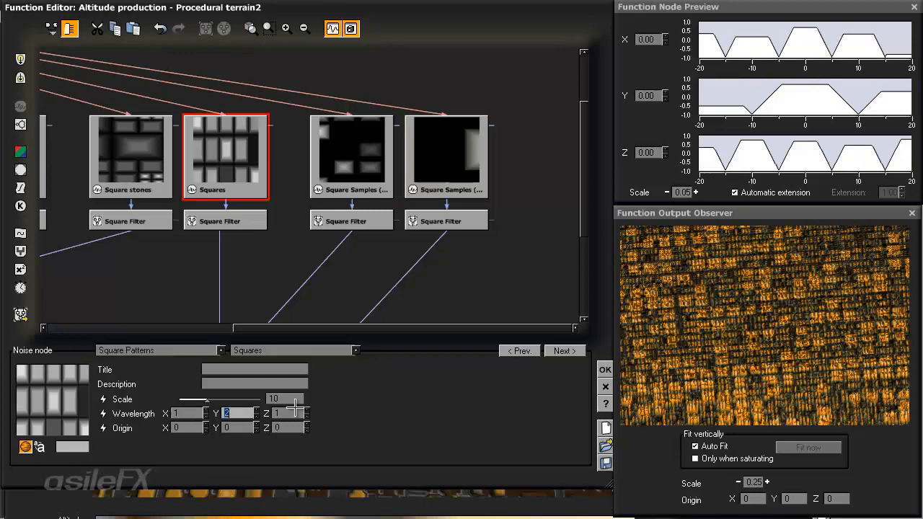
{"action": "type", "text": "0"}
{"action": "key", "text": "Return"}
{"action": "type", "text": "2"}
{"action": "key", "text": "Return"}
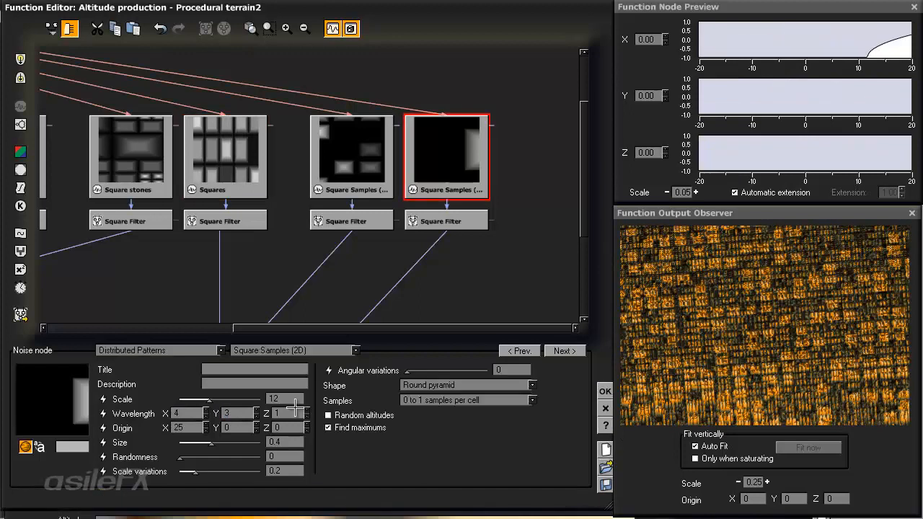
Try an X wavelength of 0 with an X origin of 0 on the last Square Samples noise.
{"action": "double_click", "coordinate": [295, 408]}
{"action": "key", "text": "Tab"}
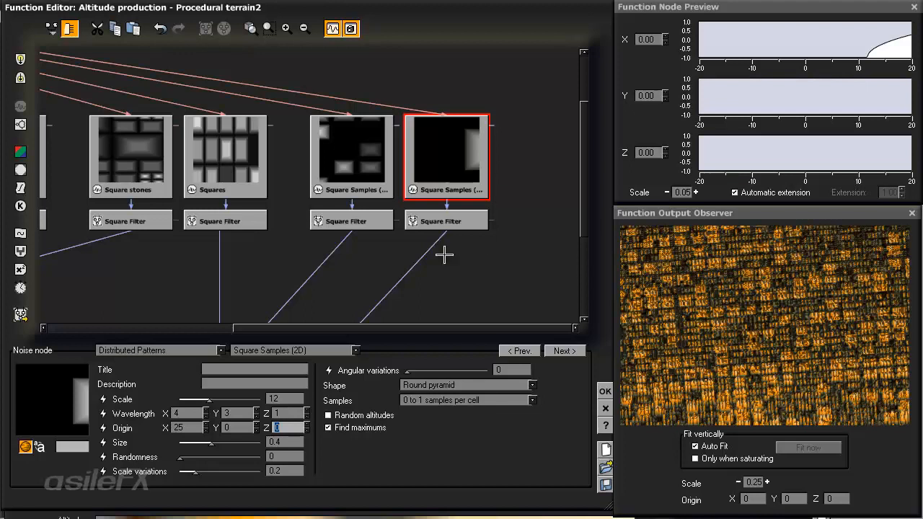
{"action": "key", "text": "Tab"}
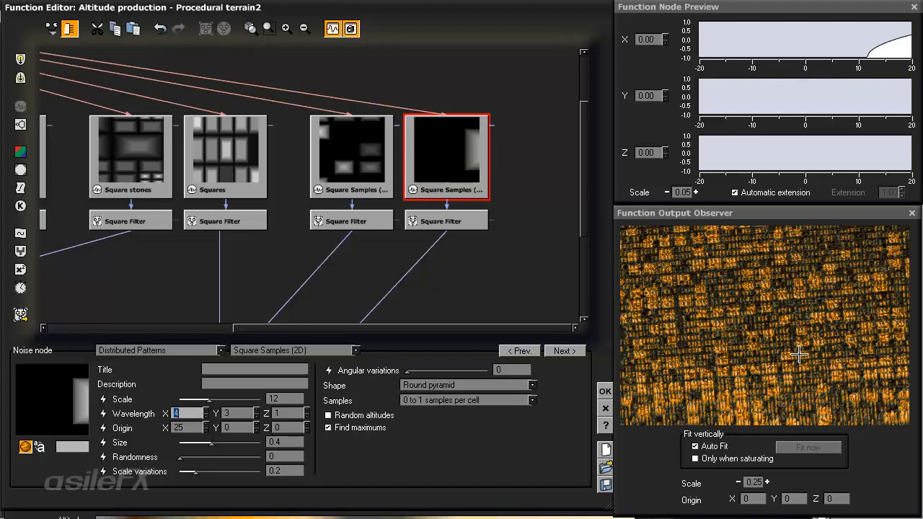
{"action": "type", "text": "0"}
{"action": "key", "text": "Tab"}
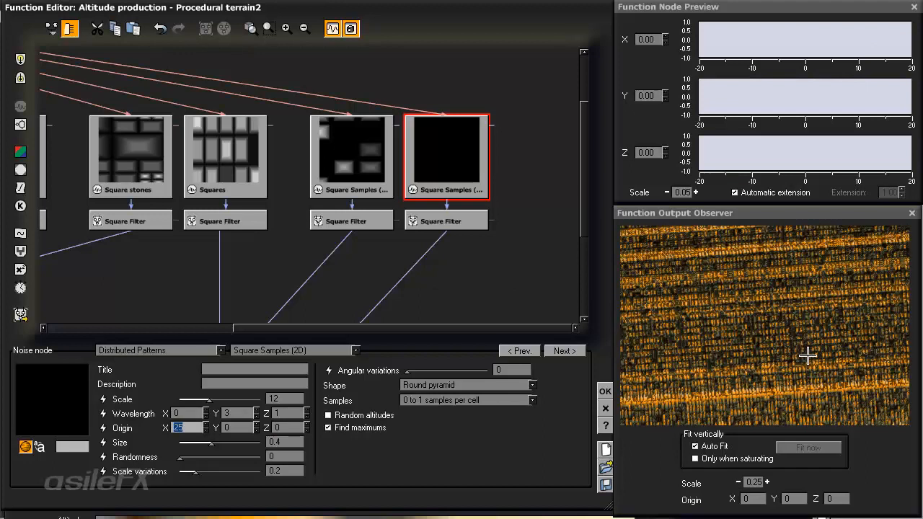
{"action": "type", "text": "0"}
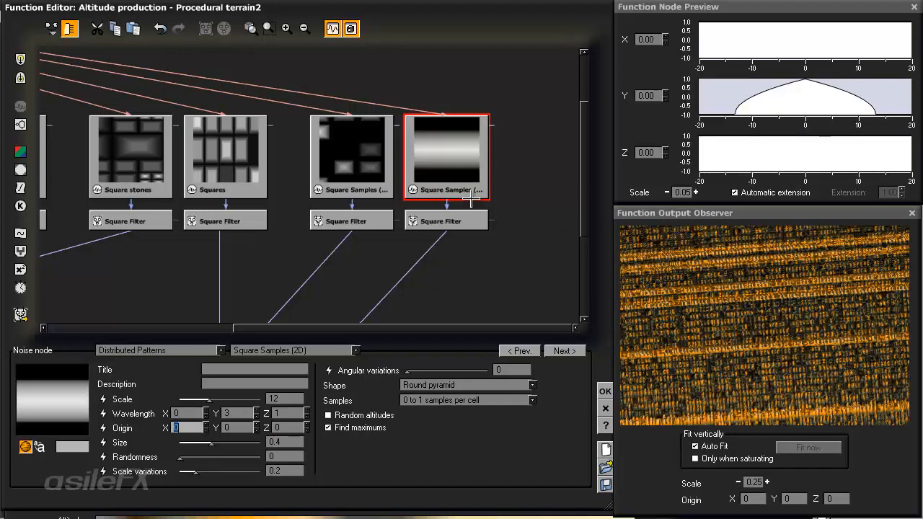
Set the last Square Samples noise's X origin to 24 and its X wavelength to 4.
{"action": "type", "text": "24"}
{"action": "key", "text": "Return"}
{"action": "left_click", "coordinate": [183, 412]}
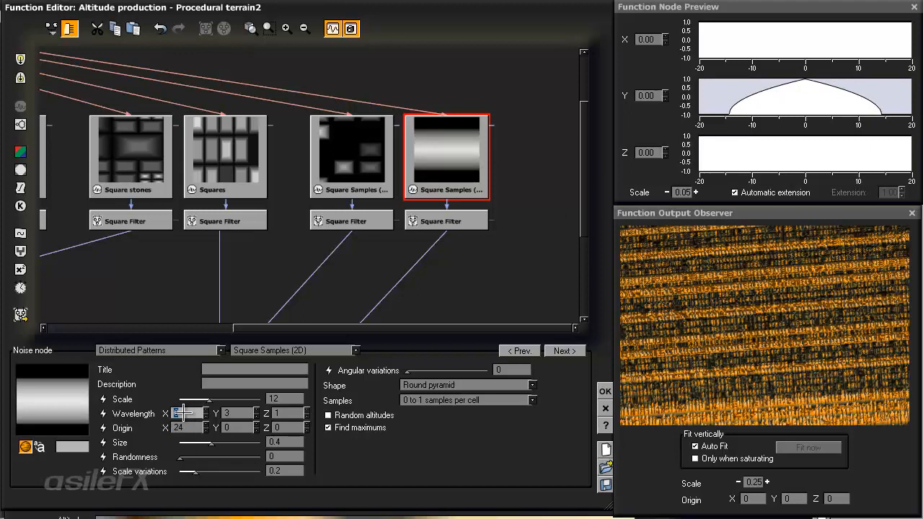
{"action": "type", "text": "4"}
{"action": "key", "text": "Return"}
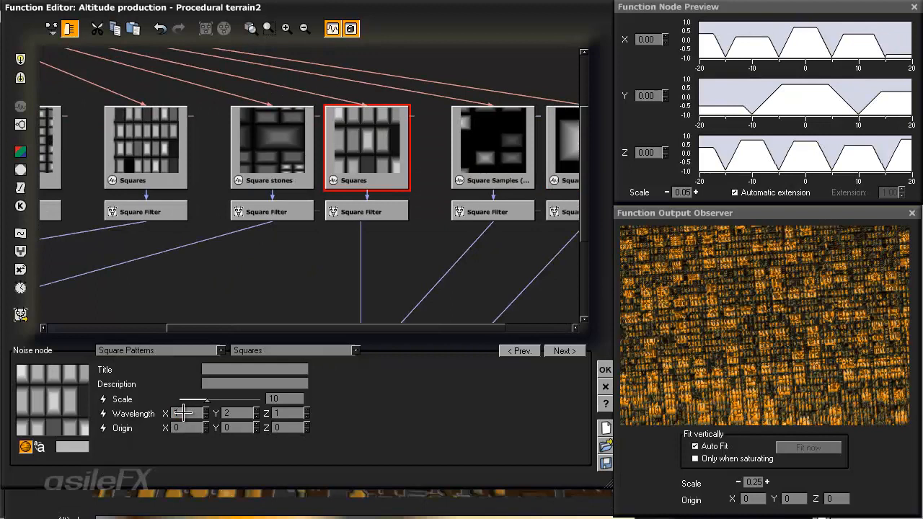
Set the last Squares noise's Z origin to 25 and its Z wavelength to 0.
{"action": "key", "text": "Tab"}
{"action": "type", "text": "25"}
{"action": "key", "text": "Return"}
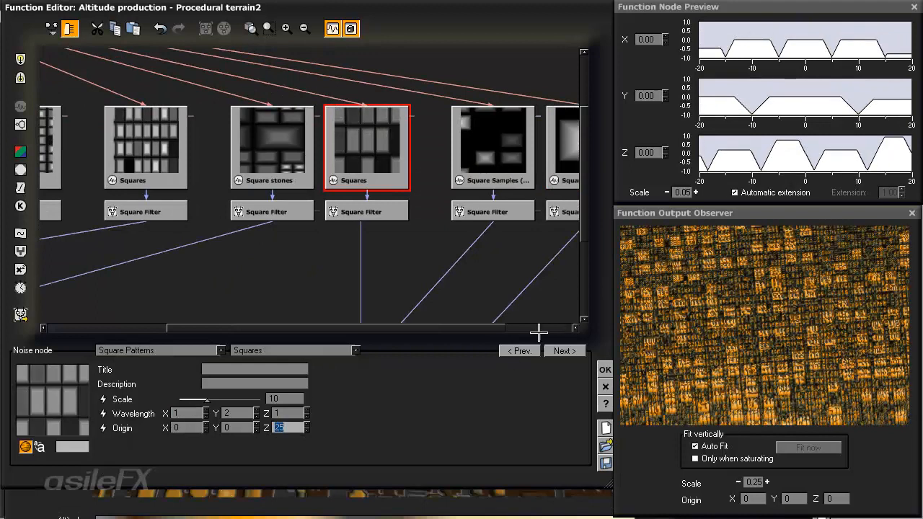
{"action": "key", "text": "shift+Tab"}
{"action": "key", "text": "shift+Tab"}
{"action": "key", "text": "shift+Tab"}
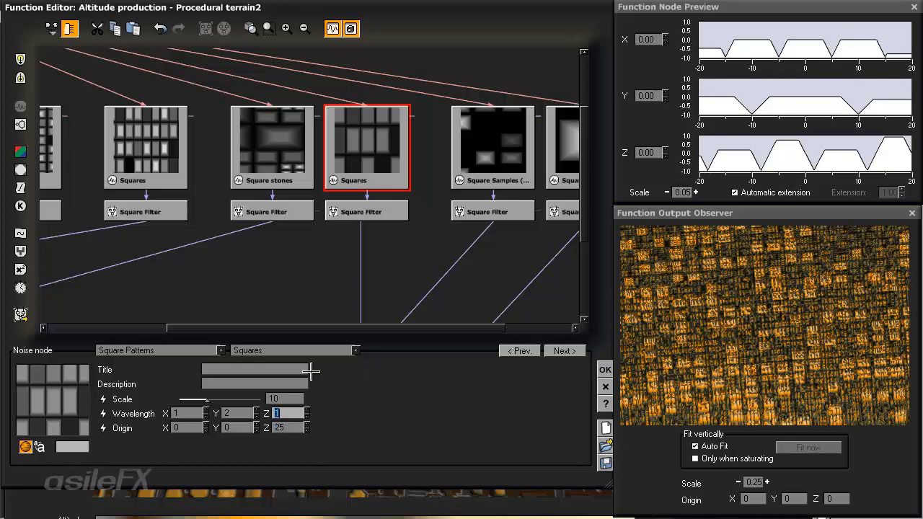
{"action": "type", "text": "0"}
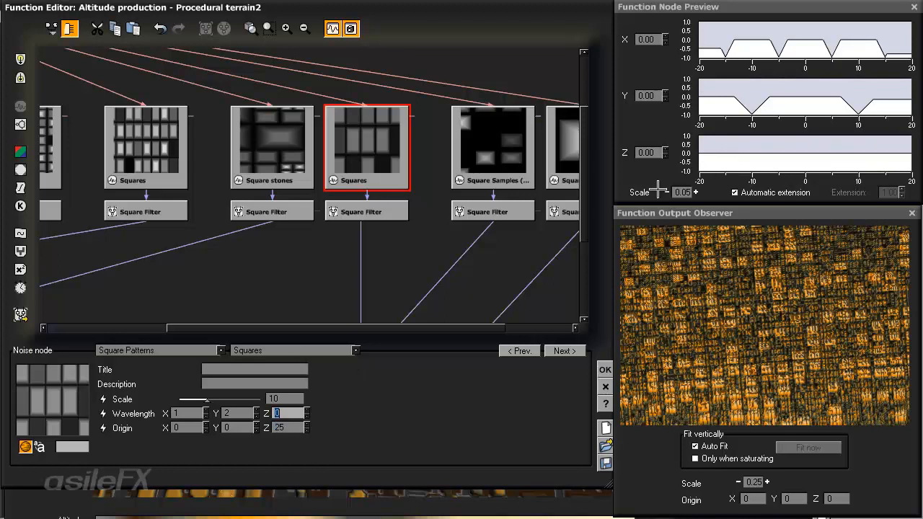
Try a Z origin of 300 on the last Squares noise and reset the Z origin to 0.
{"action": "key", "text": "Tab"}
{"action": "key", "text": "Tab"}
{"action": "key", "text": "Tab"}
{"action": "type", "text": "30"}
{"action": "key", "text": "Return"}
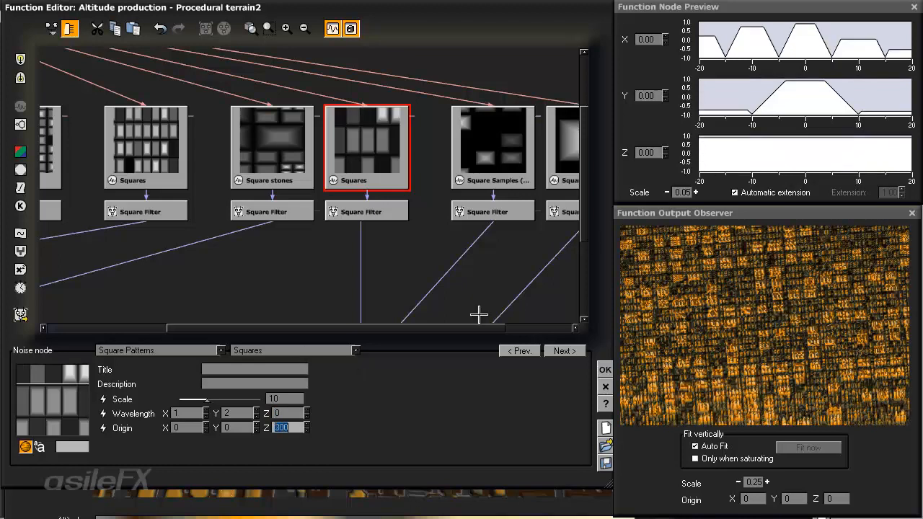
{"action": "type", "text": "0"}
{"action": "key", "text": "Return"}
{"action": "key", "text": "shift+Tab"}
{"action": "key", "text": "shift+Tab"}
{"action": "key", "text": "shift+Tab"}
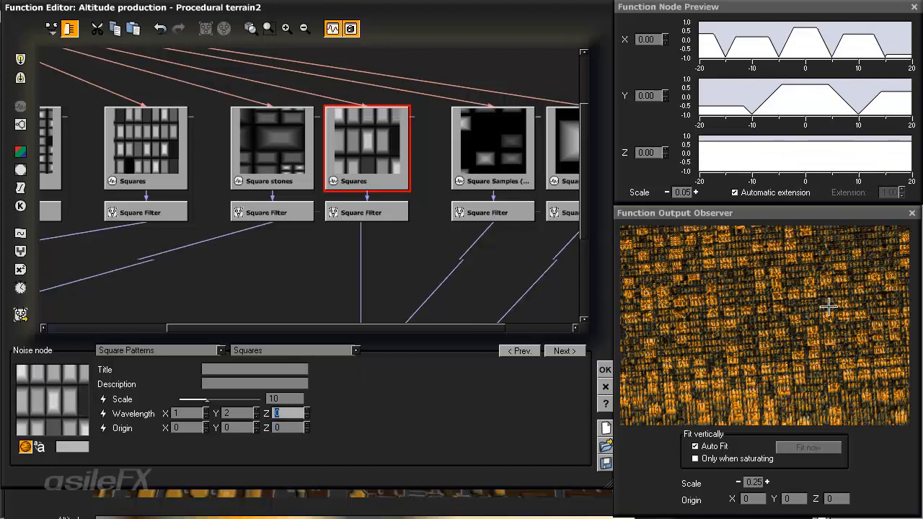
Review the node graph and output preview, and close and reopen the terrain's altitude production function.
{"action": "middle_click_drag", "start_coordinate": [216, 94], "coordinate": [441, 264]}
{"action": "left_click", "coordinate": [119, 161]}
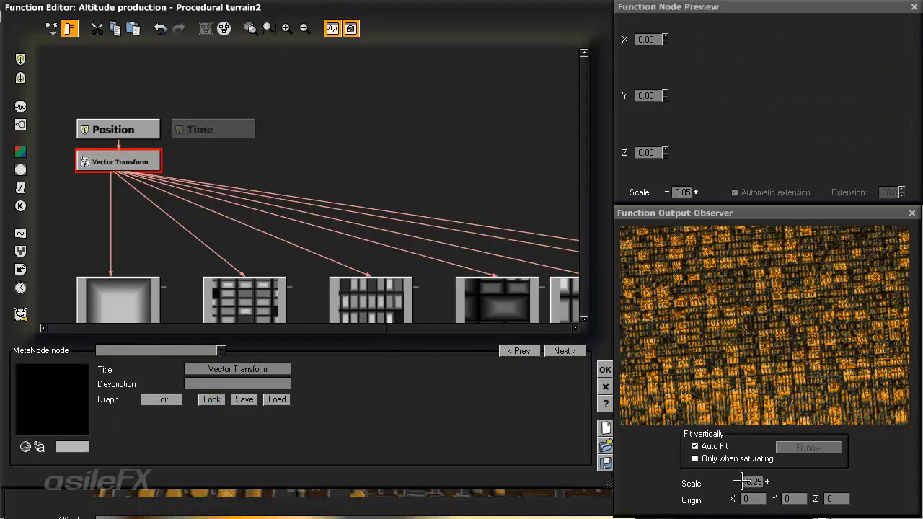
{"action": "middle_click_drag", "start_coordinate": [803, 325], "coordinate": [732, 317]}
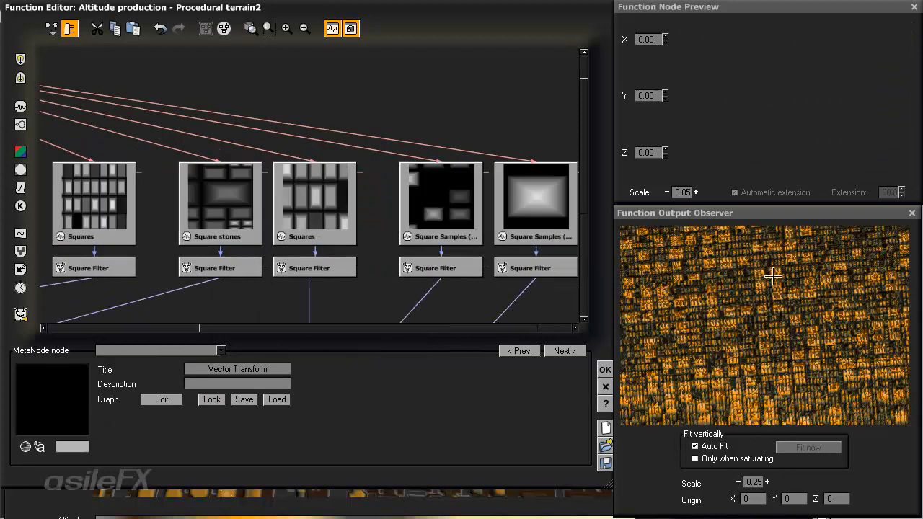
{"action": "middle_click_drag", "start_coordinate": [851, 249], "coordinate": [801, 257]}
{"action": "left_click", "coordinate": [605, 387]}
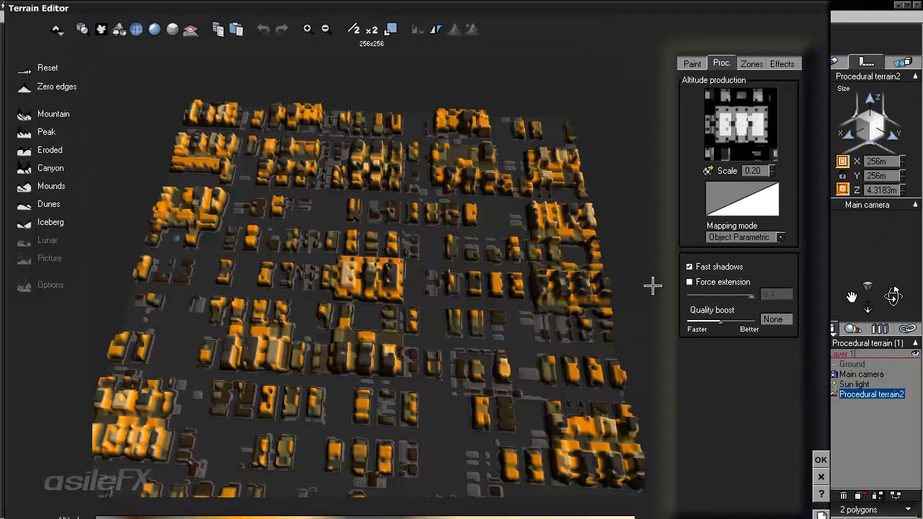
{"action": "right_click", "coordinate": [728, 113]}
{"action": "left_click", "coordinate": [760, 120]}
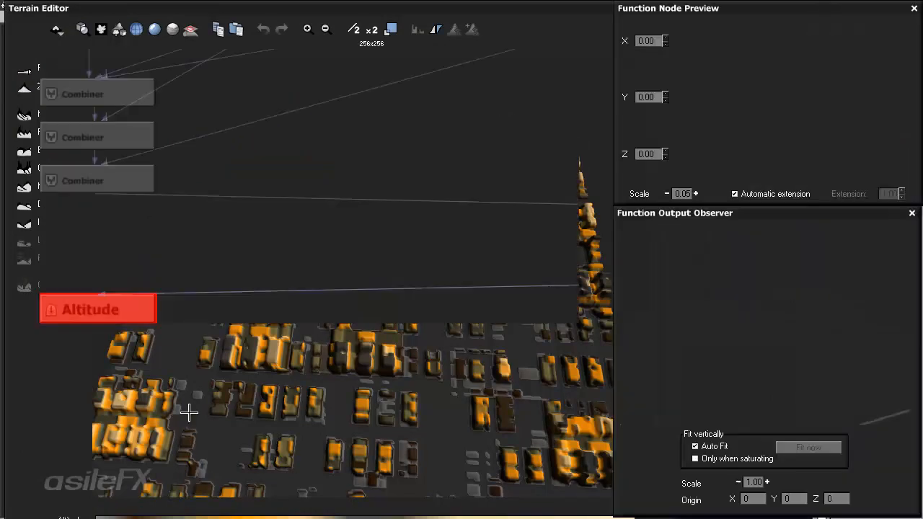
Reframe the node graph and inspect the terrain output preview at a scale of 2.00.
{"action": "left_click", "coordinate": [181, 405]}
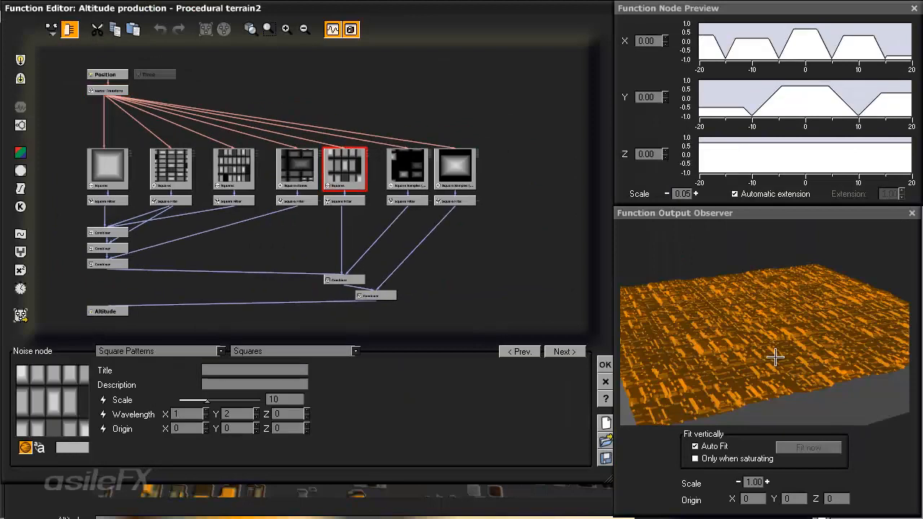
{"action": "key", "text": "Right"}
{"action": "key", "text": "Left"}
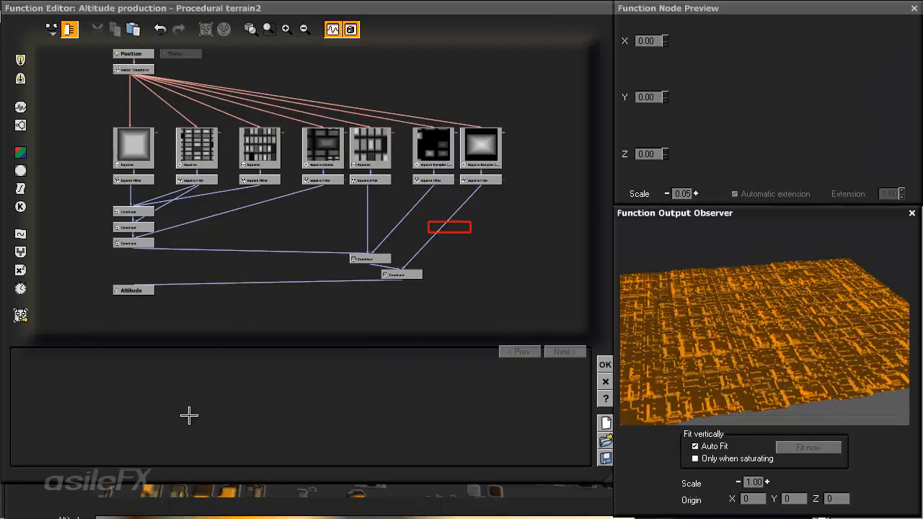
{"action": "left_click_drag", "start_coordinate": [726, 323], "coordinate": [722, 348]}
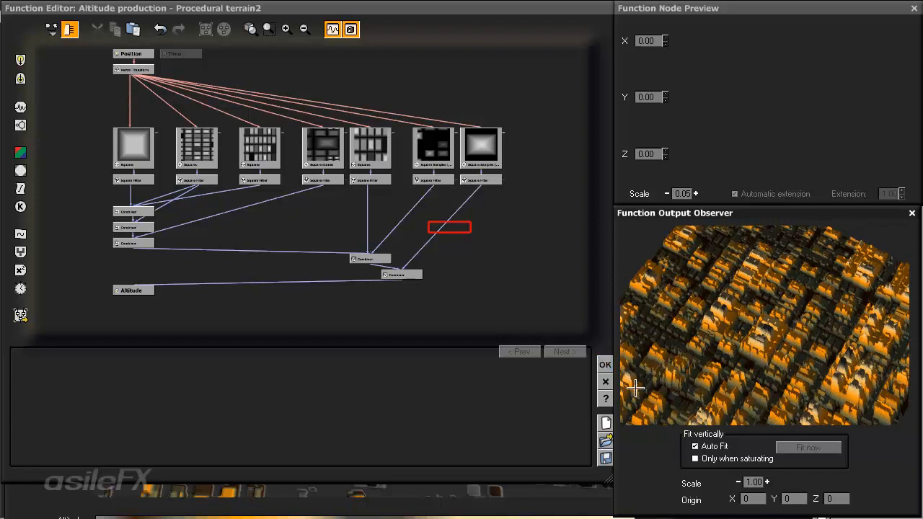
{"action": "middle_click_drag", "start_coordinate": [279, 377], "coordinate": [239, 410]}
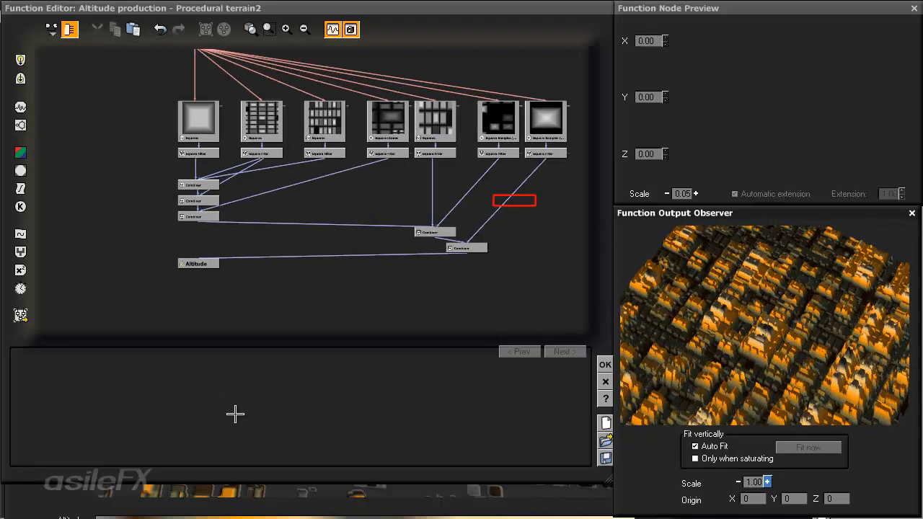
{"action": "type", "text": "2"}
{"action": "key", "text": "Return"}
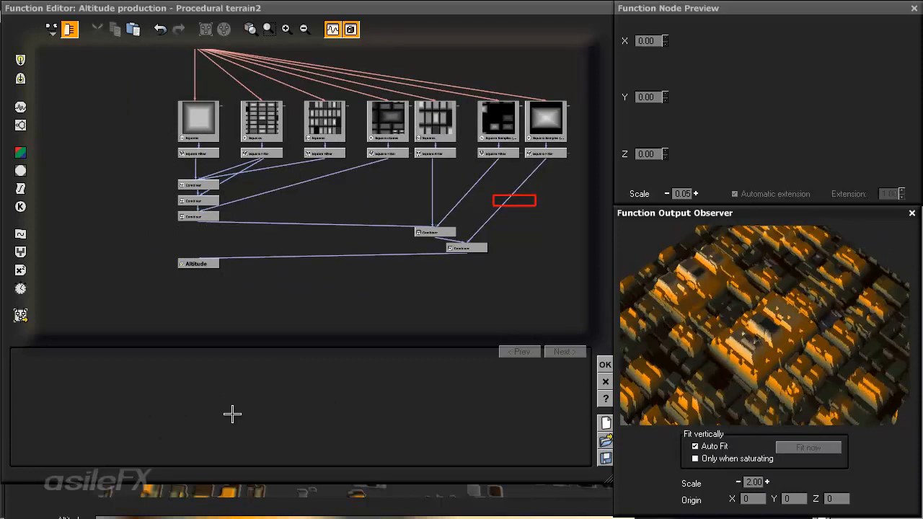
Insert a Filter node on the connection between the last Combiner and Altitude, and open its profile for editing.
{"action": "left_click", "coordinate": [445, 256]}
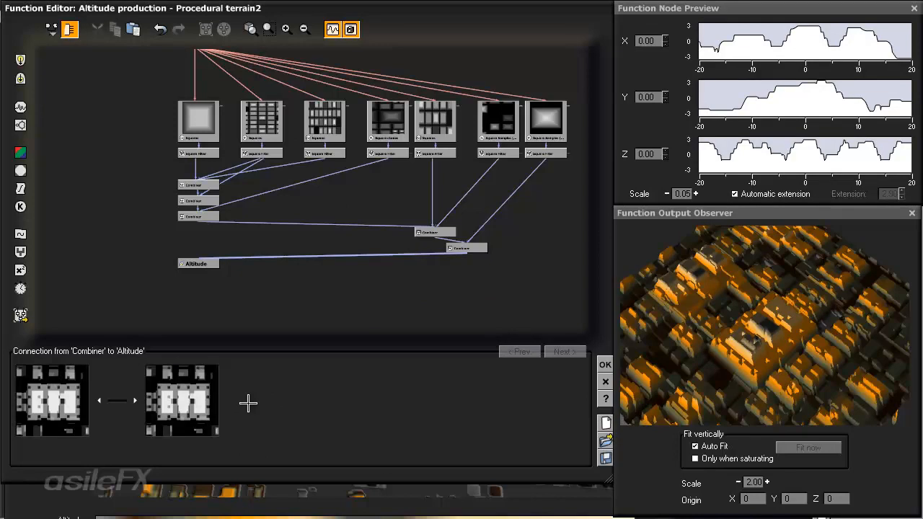
{"action": "left_click", "coordinate": [20, 189]}
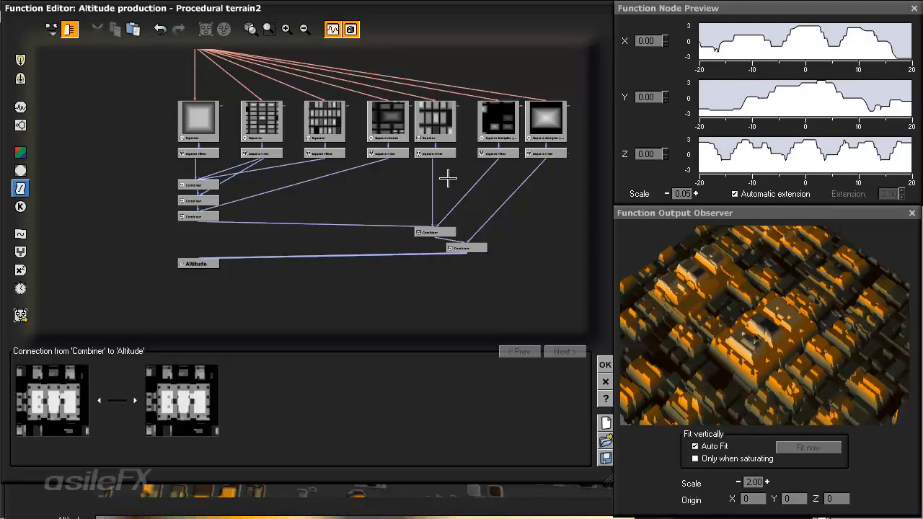
{"action": "right_click", "coordinate": [293, 419]}
{"action": "left_click", "coordinate": [230, 310]}
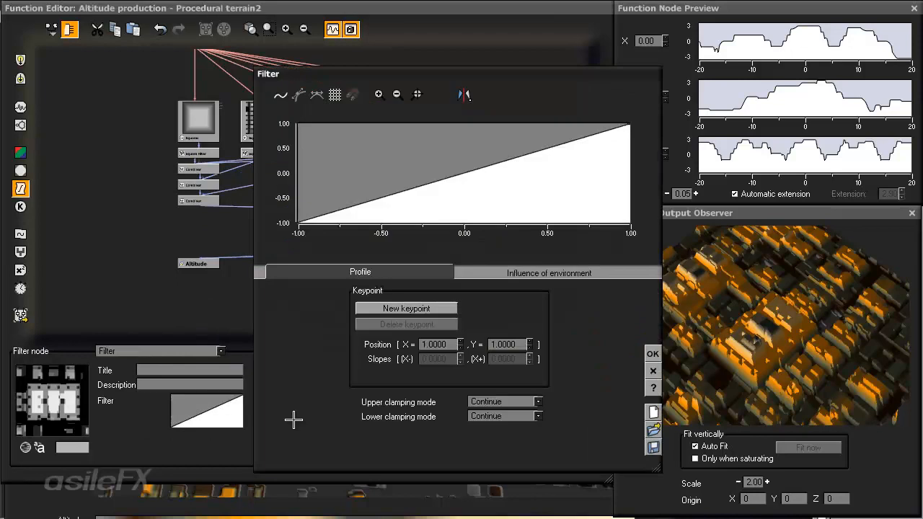
Try an uneven filter profile by adding keypoints, including ones at about (0.44, 0.87), (0.29, -0.49), (0.16, -0.20) and (-0.68, -0.30).
{"action": "left_click", "coordinate": [432, 197]}
{"action": "left_click", "coordinate": [535, 130]}
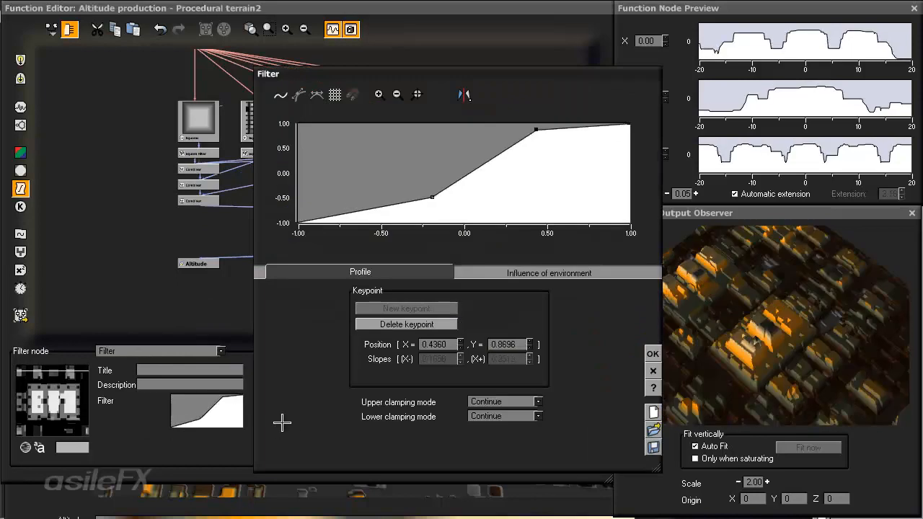
{"action": "left_click", "coordinate": [512, 197]}
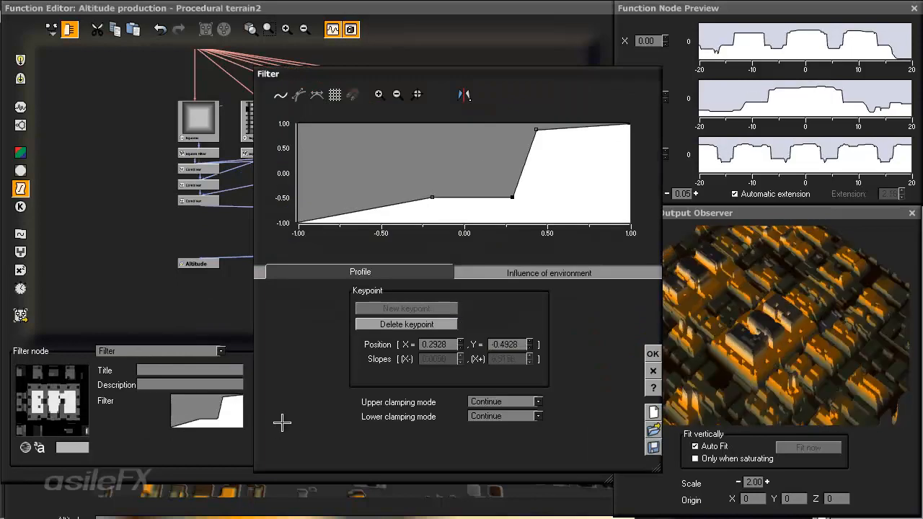
{"action": "left_click", "coordinate": [490, 183]}
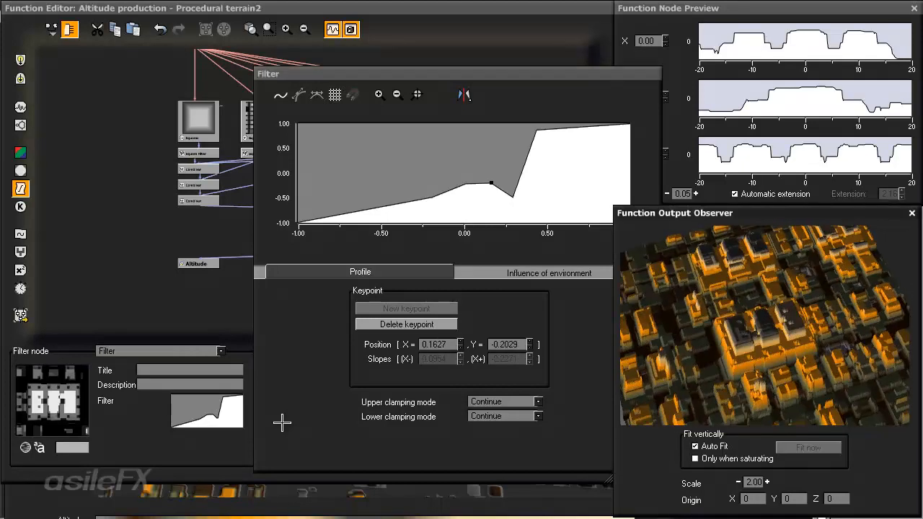
{"action": "left_click", "coordinate": [350, 188]}
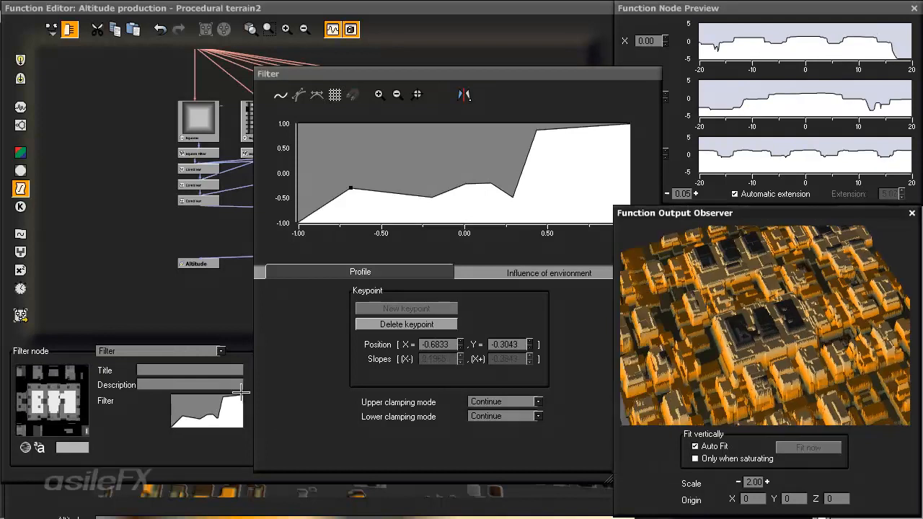
{"action": "left_click", "coordinate": [217, 420]}
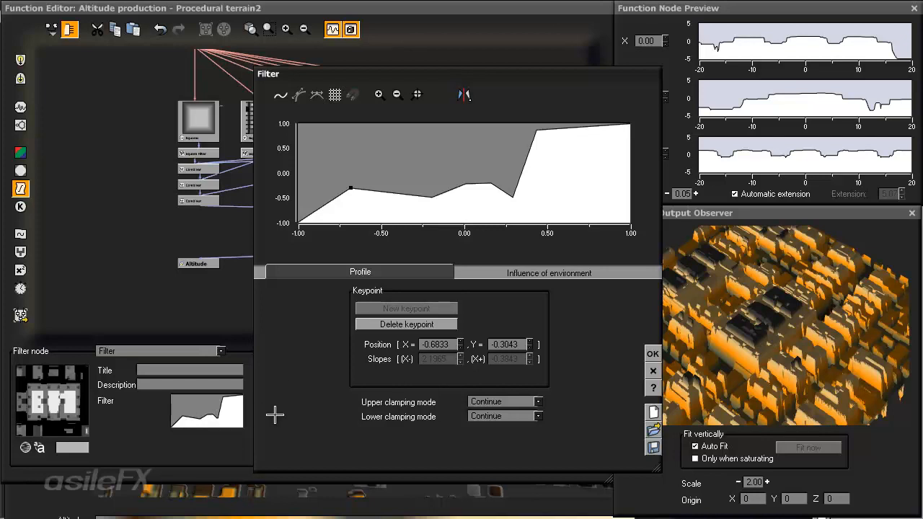
Check the upper clamping mode options without choosing another one, and discard the filter profile edits.
{"action": "left_click", "coordinate": [538, 402]}
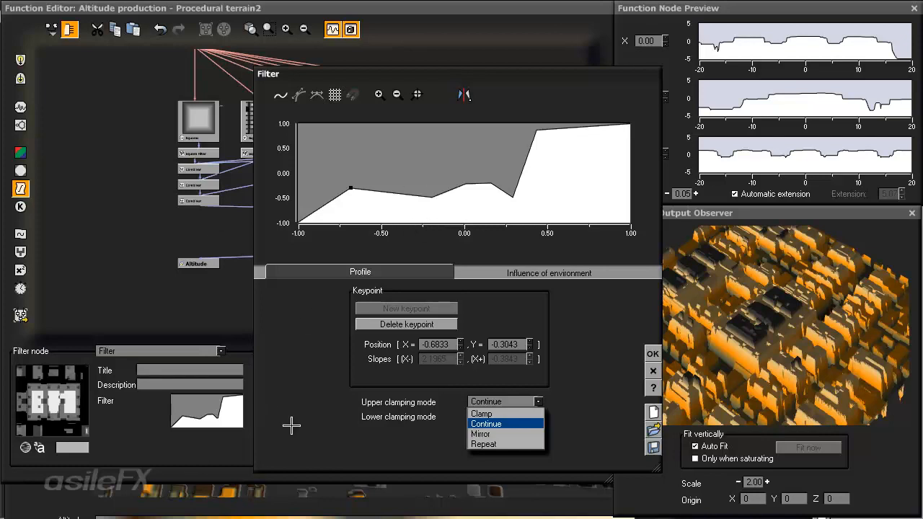
{"action": "key", "text": "Down"}
{"action": "key", "text": "Down"}
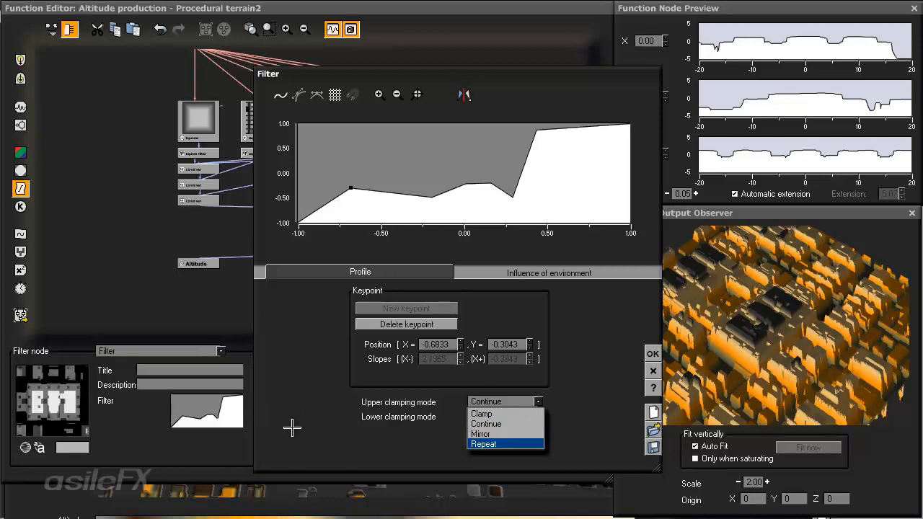
{"action": "key", "text": "Up"}
{"action": "key", "text": "Up"}
{"action": "key", "text": "Up"}
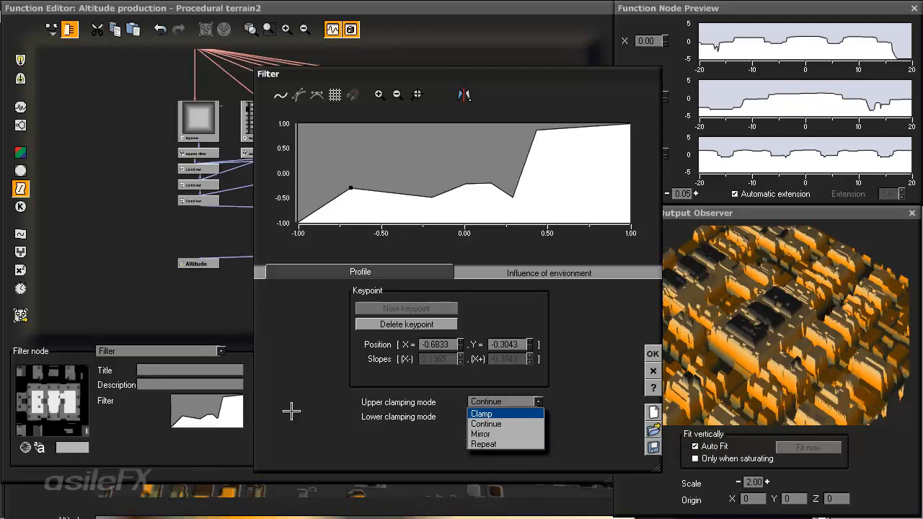
{"action": "key", "text": "Escape"}
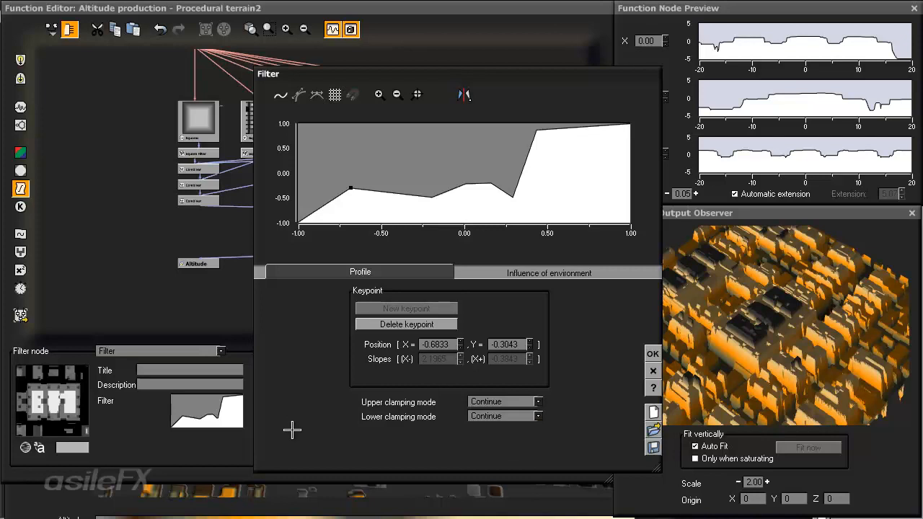
{"action": "key", "text": "Escape"}
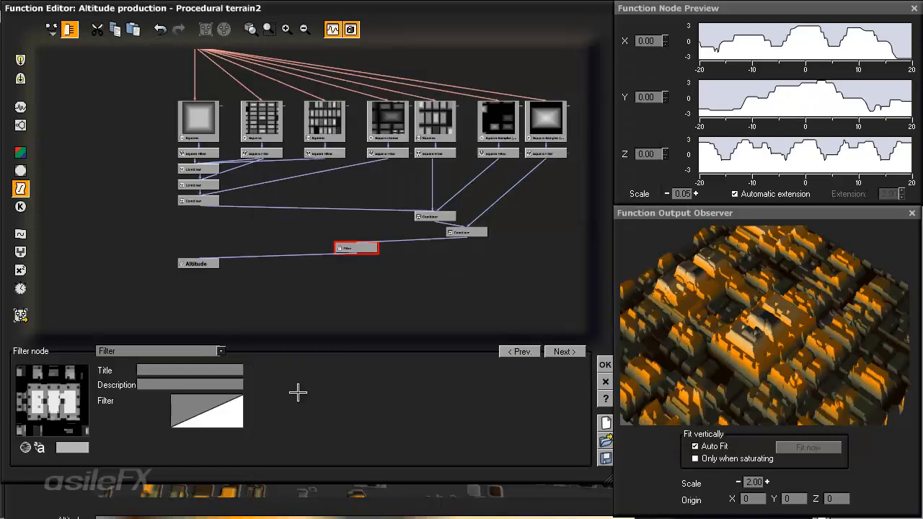
Change the new filter node before the Altitude output to the Absolute wave type.
{"action": "left_click", "coordinate": [221, 351]}
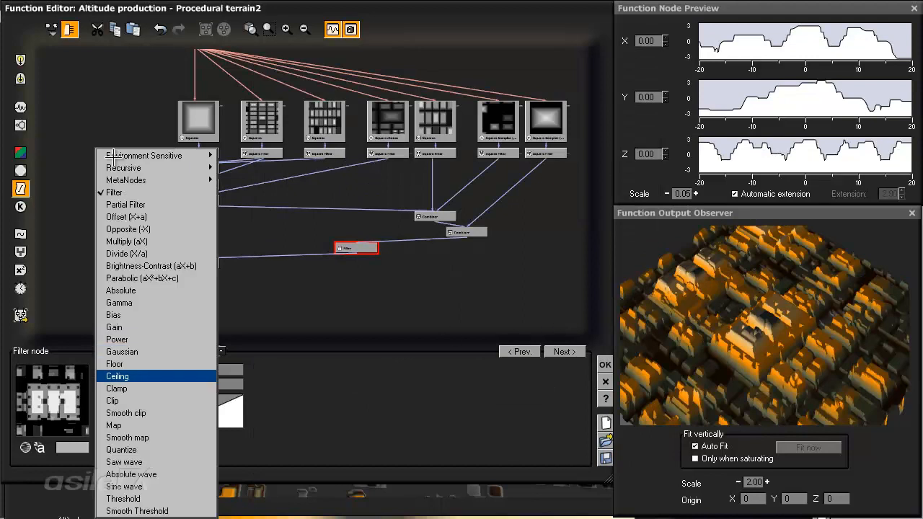
{"action": "key", "text": "Down"}
{"action": "key", "text": "Down"}
{"action": "key", "text": "Down"}
{"action": "key", "text": "Down"}
{"action": "key", "text": "Down"}
{"action": "key", "text": "Down"}
{"action": "key", "text": "Up"}
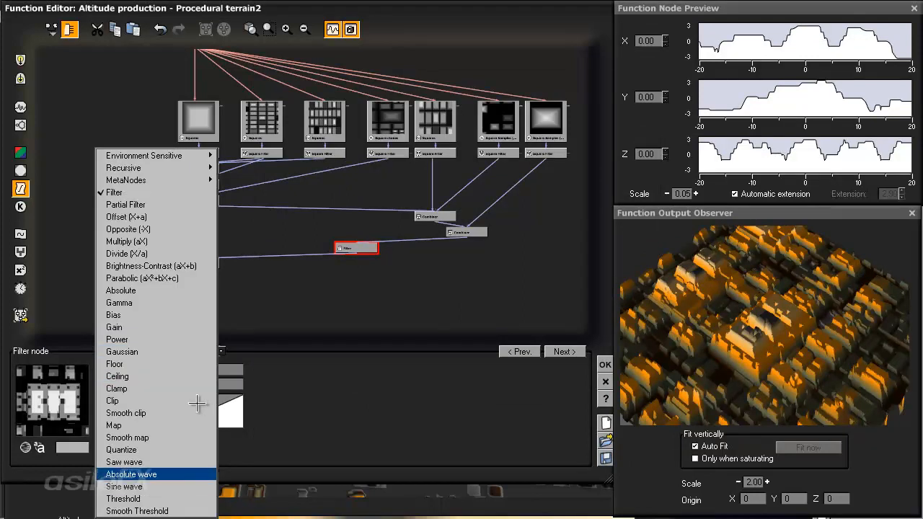
{"action": "key", "text": "Return"}
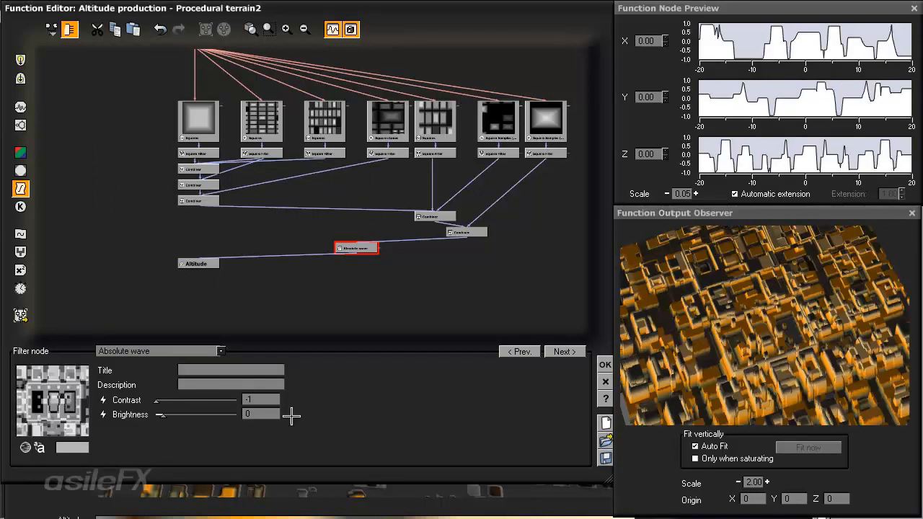
Examine the Absolute wave terrain from several angles with the output preview scaled to 4.00 and 8.00.
{"action": "left_click_drag", "start_coordinate": [797, 343], "coordinate": [889, 232]}
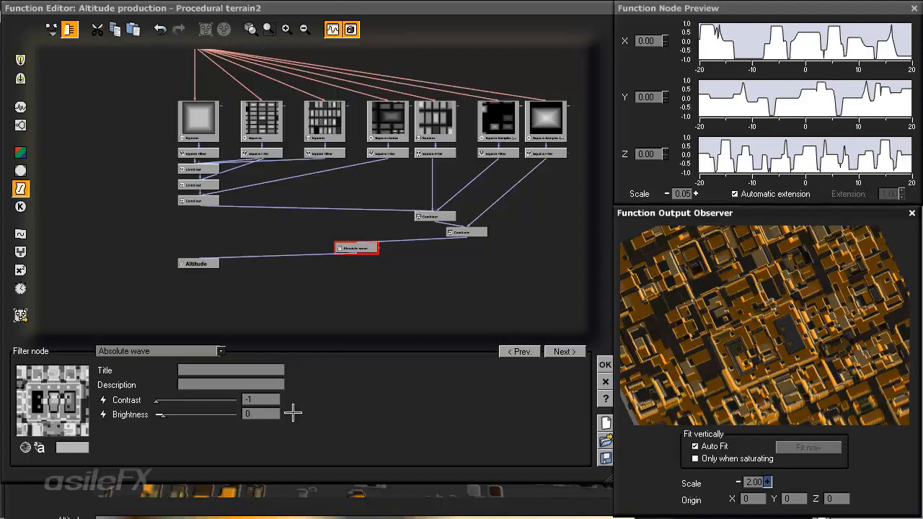
{"action": "left_click", "coordinate": [767, 482]}
{"action": "left_click_drag", "start_coordinate": [785, 289], "coordinate": [753, 368]}
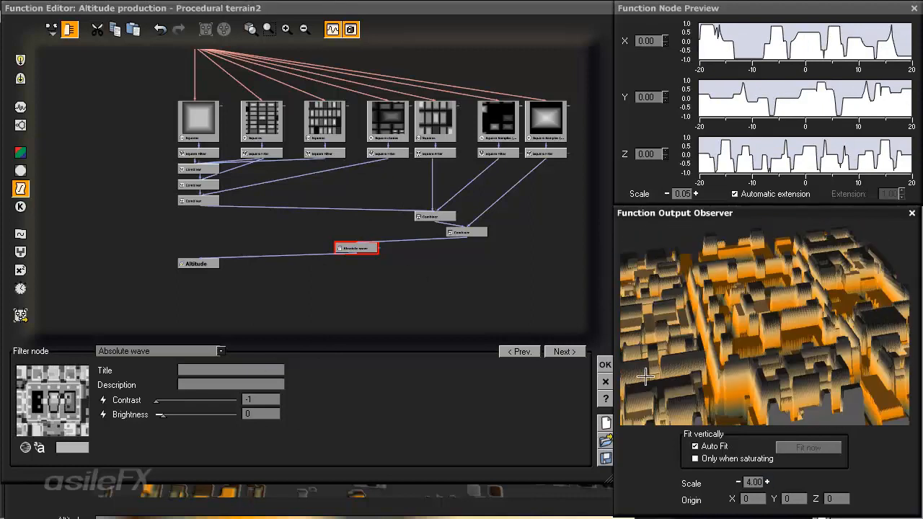
{"action": "left_click_drag", "start_coordinate": [646, 377], "coordinate": [731, 439]}
{"action": "left_click", "coordinate": [767, 482]}
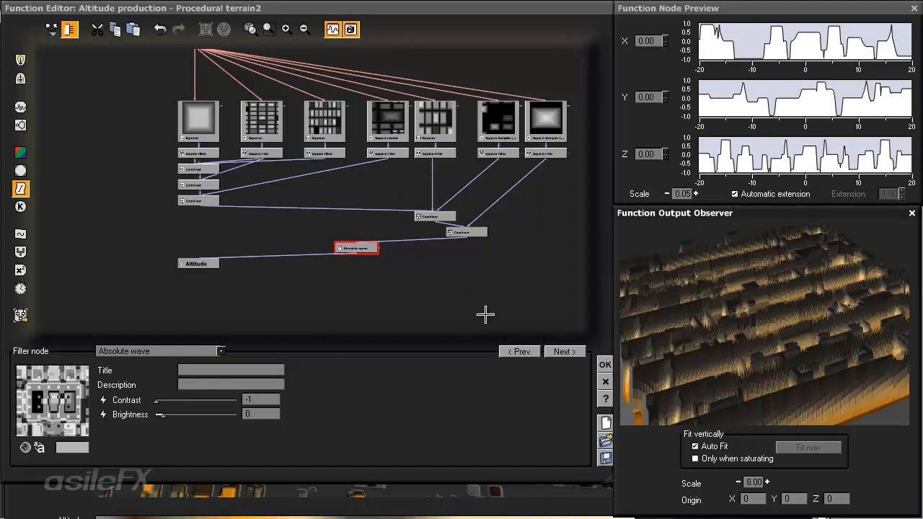
{"action": "left_click_drag", "start_coordinate": [740, 333], "coordinate": [722, 456]}
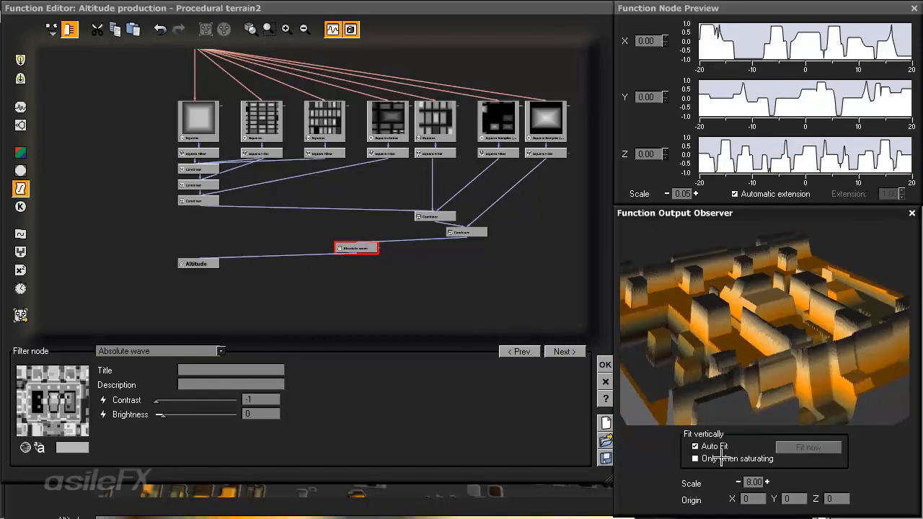
{"action": "left_click_drag", "start_coordinate": [844, 302], "coordinate": [813, 310]}
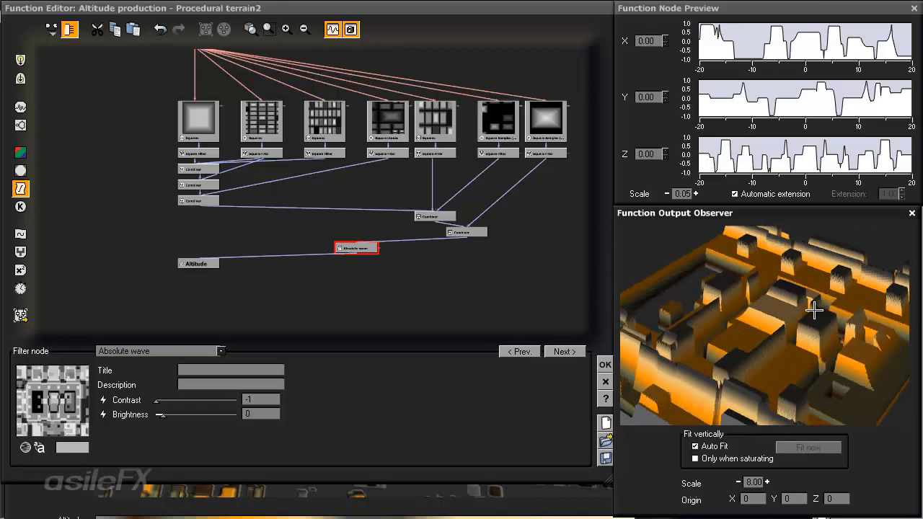
Try the Absolute wave filter with a contrast of 0, and with a contrast of 1 and a brightness of -1.
{"action": "type", "text": "0"}
{"action": "key", "text": "Tab"}
{"action": "type", "text": "-1"}
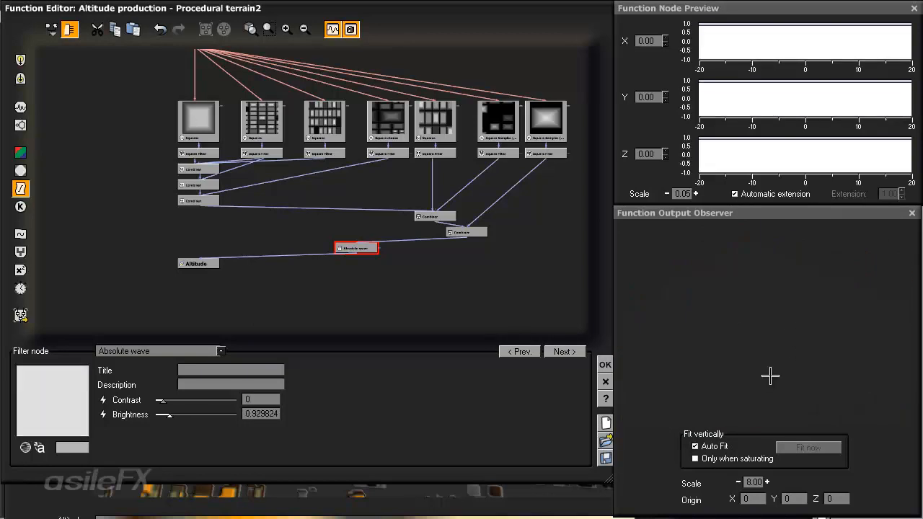
{"action": "type", "text": "-1"}
{"action": "key", "text": "ctrl+z"}
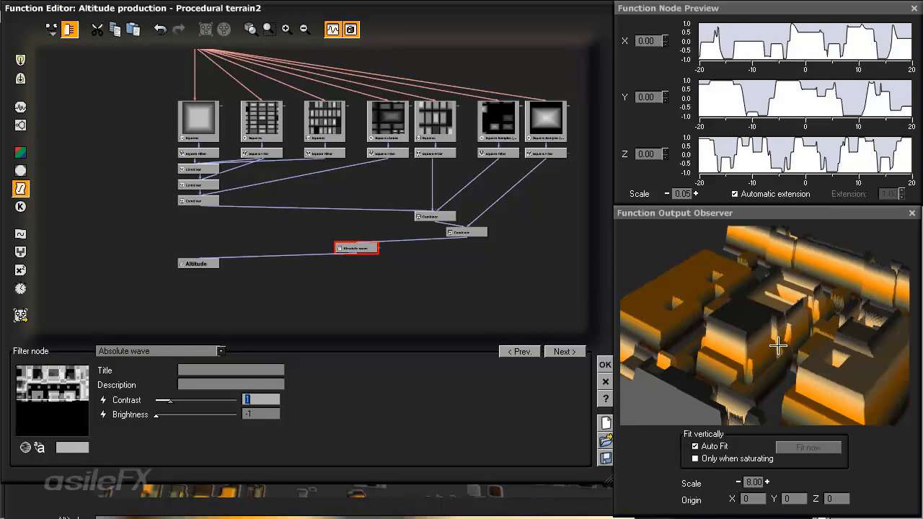
Set the Absolute wave filter's contrast to 2 and its brightness to about 7.3.
{"action": "key", "text": "ctrl+z"}
{"action": "key", "text": "ctrl+z"}
{"action": "key", "text": "ctrl+z"}
{"action": "key", "text": "ctrl+z"}
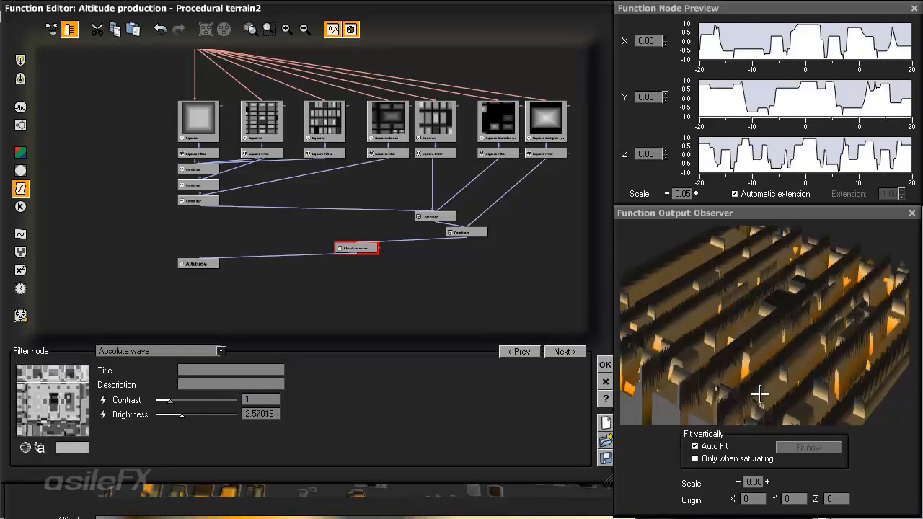
{"action": "left_click_drag", "start_coordinate": [204, 415], "coordinate": [209, 415]}
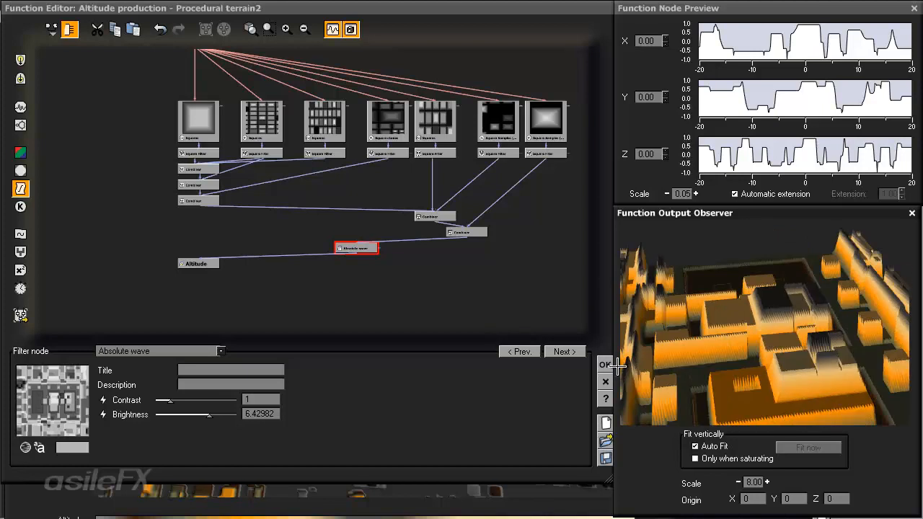
{"action": "left_click_drag", "start_coordinate": [209, 415], "coordinate": [186, 401]}
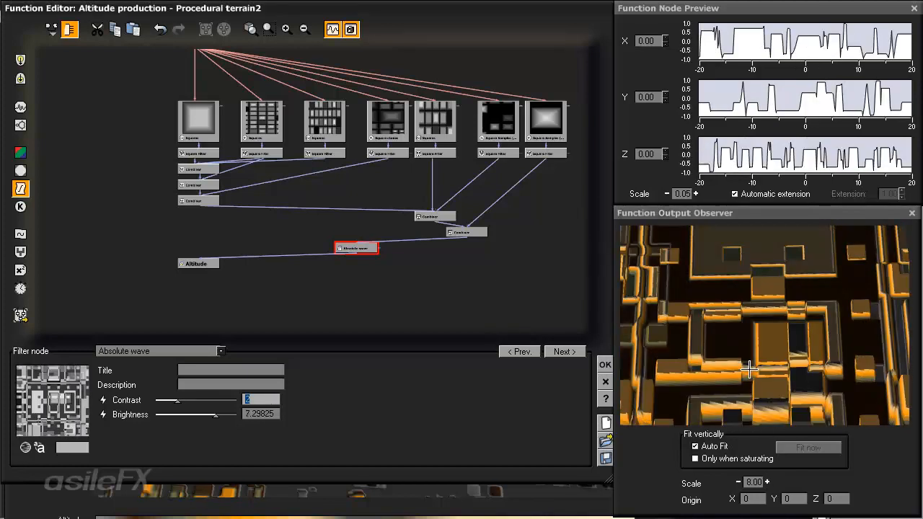
Try the Absolute wave filter with contrasts of 2, 1 and -1, and with a brightness of 1.
{"action": "type", "text": "2"}
{"action": "key", "text": "Return"}
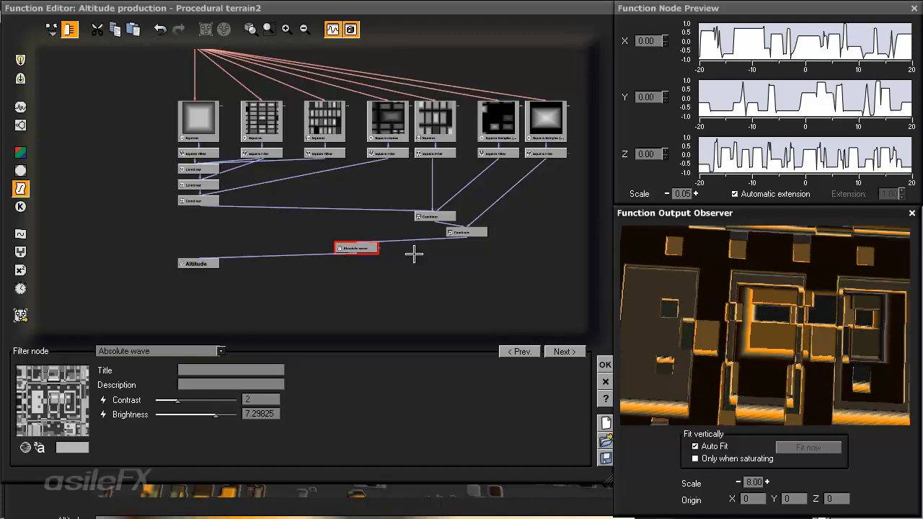
{"action": "double_click", "coordinate": [259, 399]}
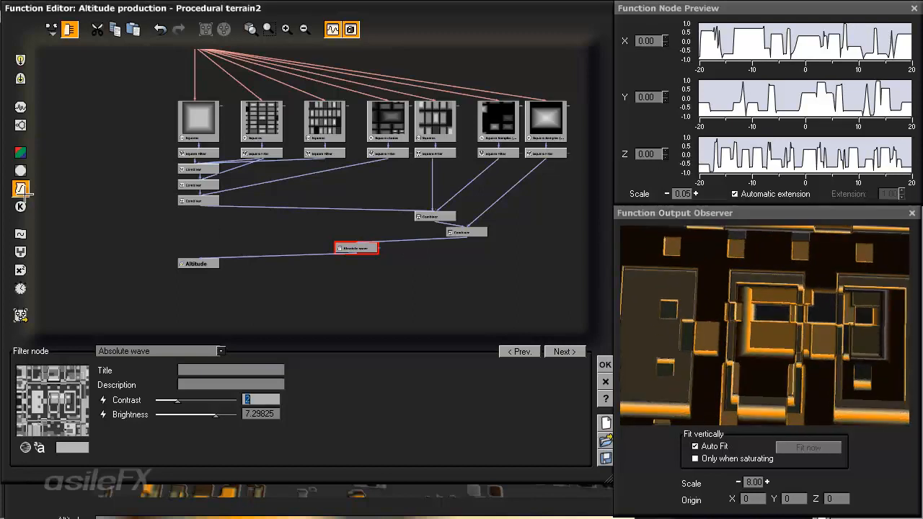
{"action": "type", "text": "1"}
{"action": "key", "text": "Return"}
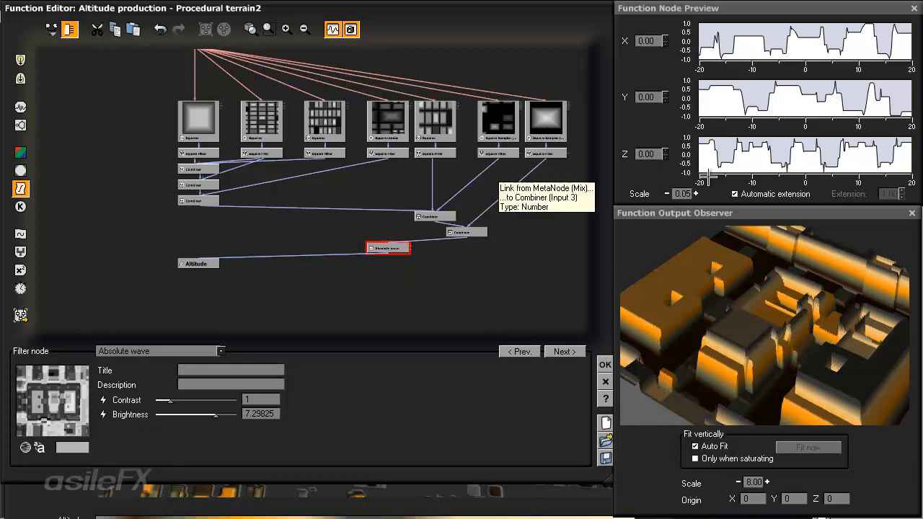
{"action": "left_click", "coordinate": [545, 154]}
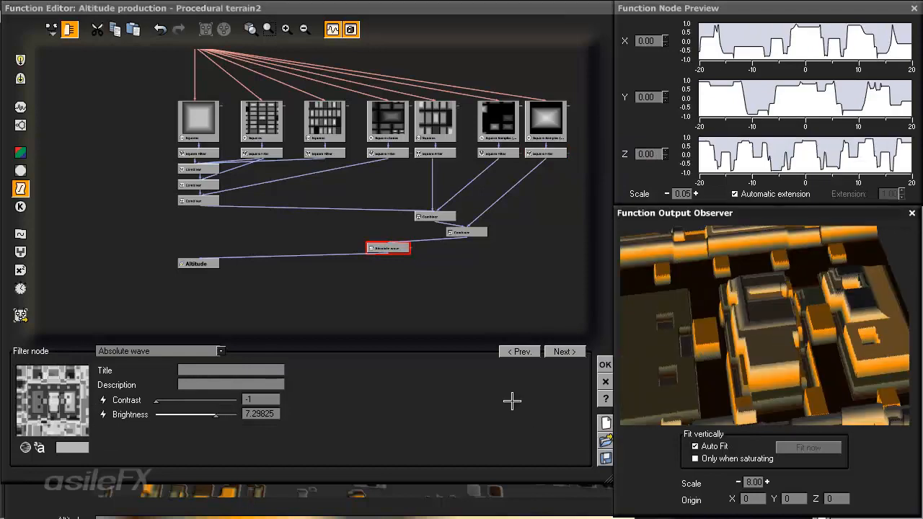
{"action": "key", "text": "Tab"}
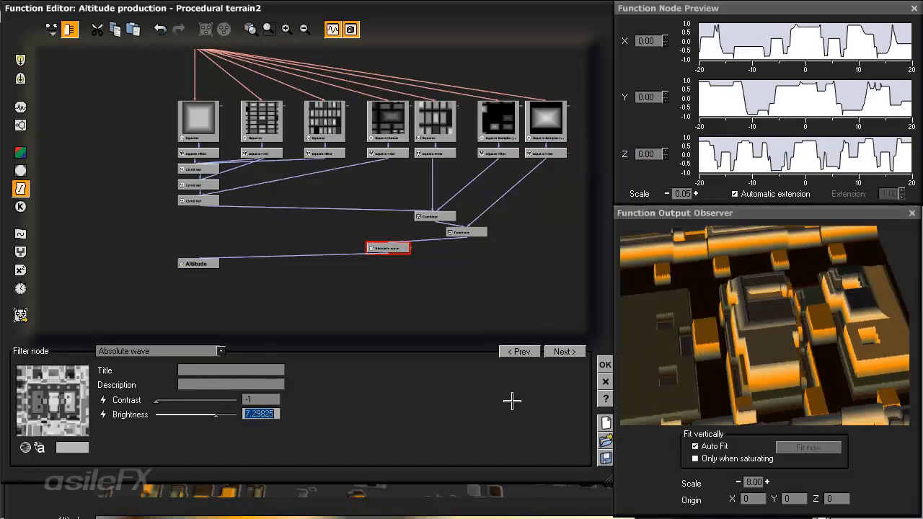
{"action": "type", "text": "1"}
{"action": "key", "text": "Return"}
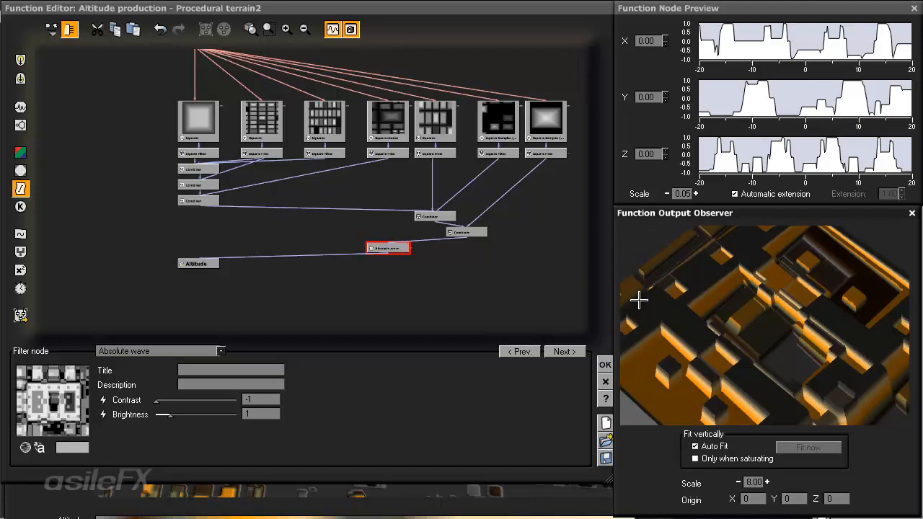
Change the filter node before the Altitude output to the Saw wave type.
{"action": "left_click", "coordinate": [221, 351]}
{"action": "key", "text": "Down"}
{"action": "key", "text": "Down"}
{"action": "key", "text": "Down"}
{"action": "key", "text": "Down"}
{"action": "key", "text": "Down"}
{"action": "key", "text": "Down"}
{"action": "key", "text": "Down"}
{"action": "key", "text": "Down"}
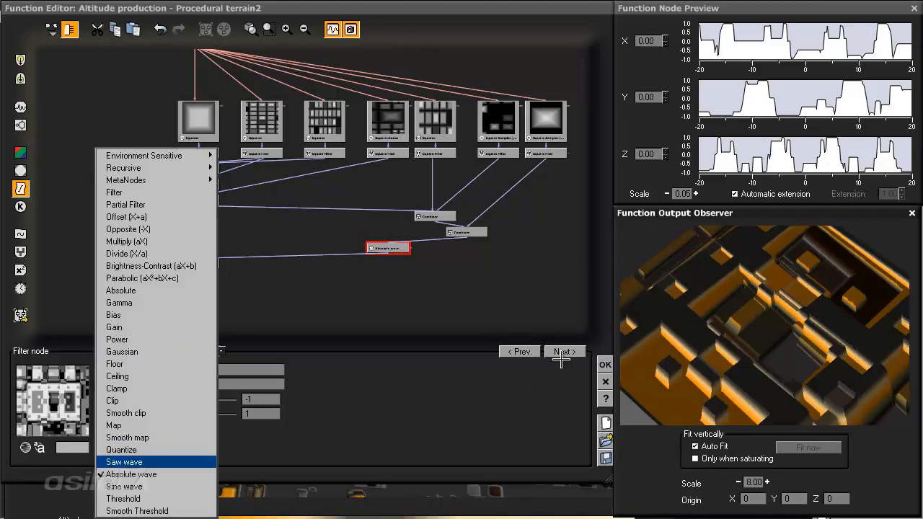
{"action": "key", "text": "Return"}
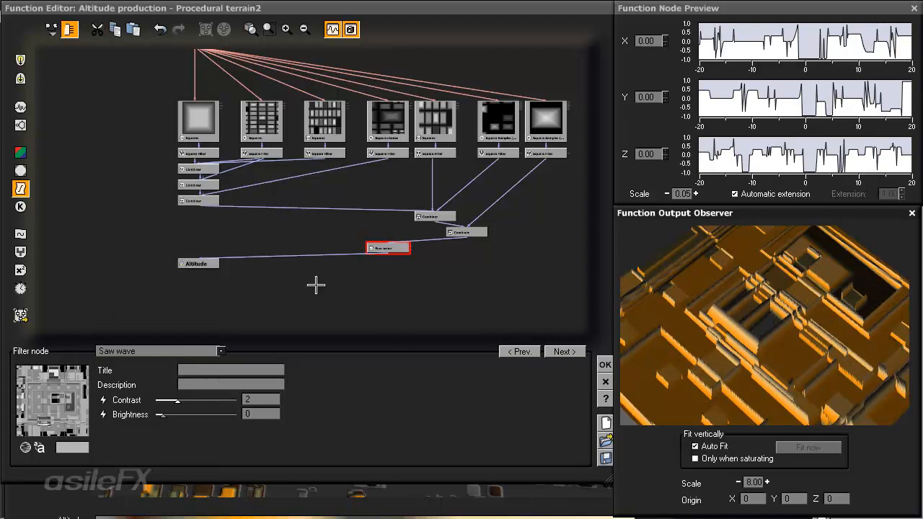
Try the Saw wave filter with a contrast of -1 and brightness values of 0, about 4.2 and about 7.8.
{"action": "left_click_drag", "start_coordinate": [177, 401], "coordinate": [192, 401]}
{"action": "left_click_drag", "start_coordinate": [293, 328], "coordinate": [188, 348]}
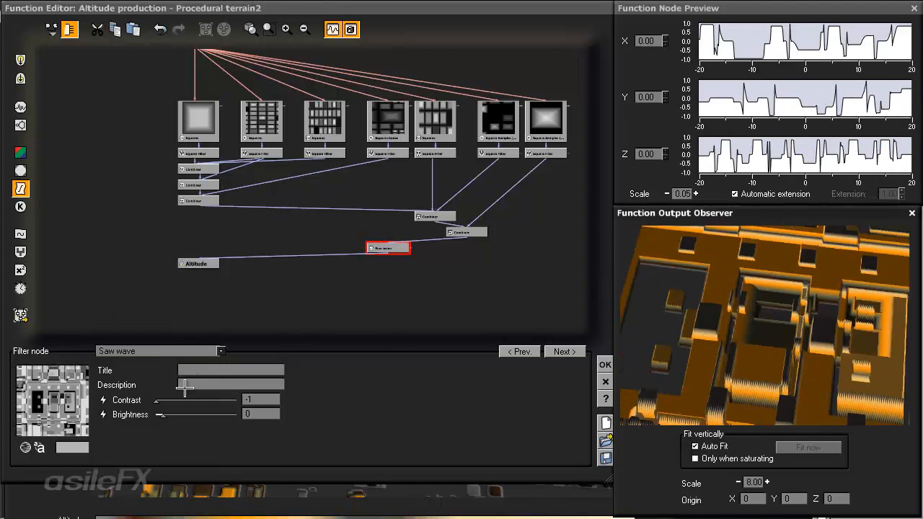
{"action": "left_click_drag", "start_coordinate": [782, 322], "coordinate": [778, 373]}
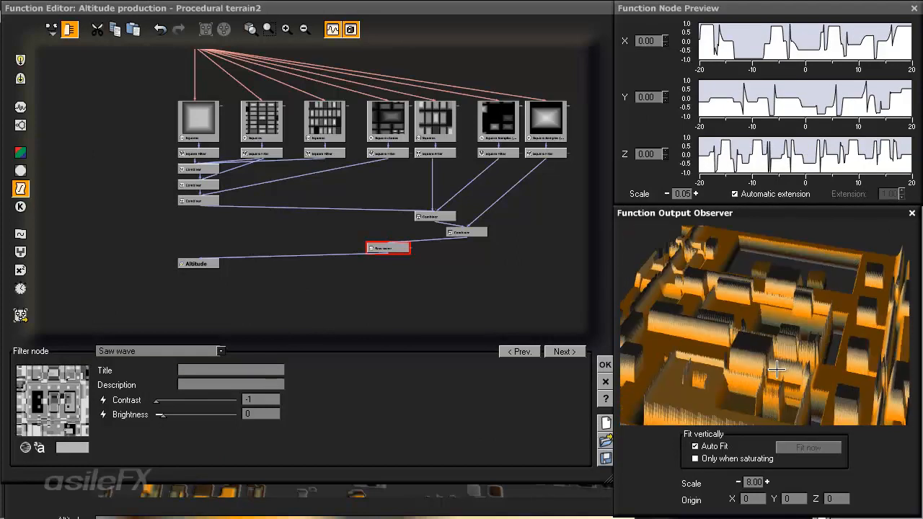
{"action": "left_click", "coordinate": [287, 29]}
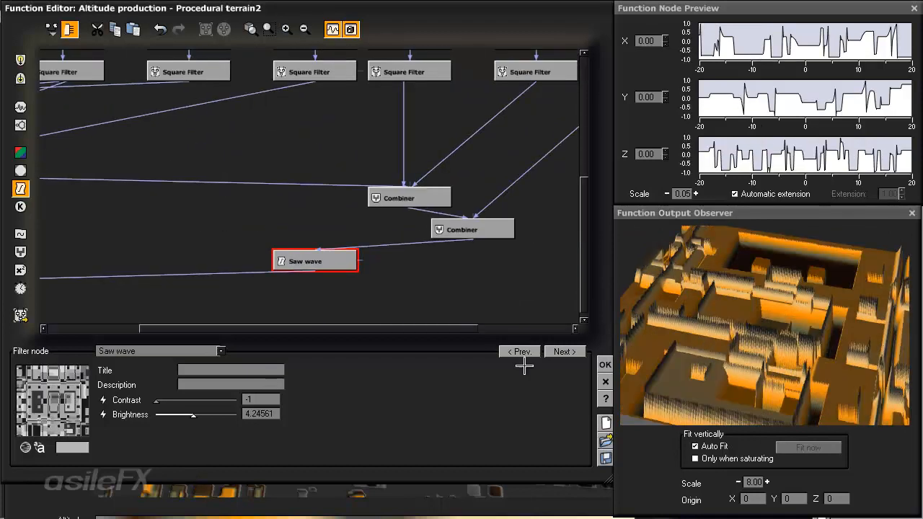
{"action": "left_click_drag", "start_coordinate": [196, 415], "coordinate": [220, 415]}
{"action": "type", "text": "-1"}
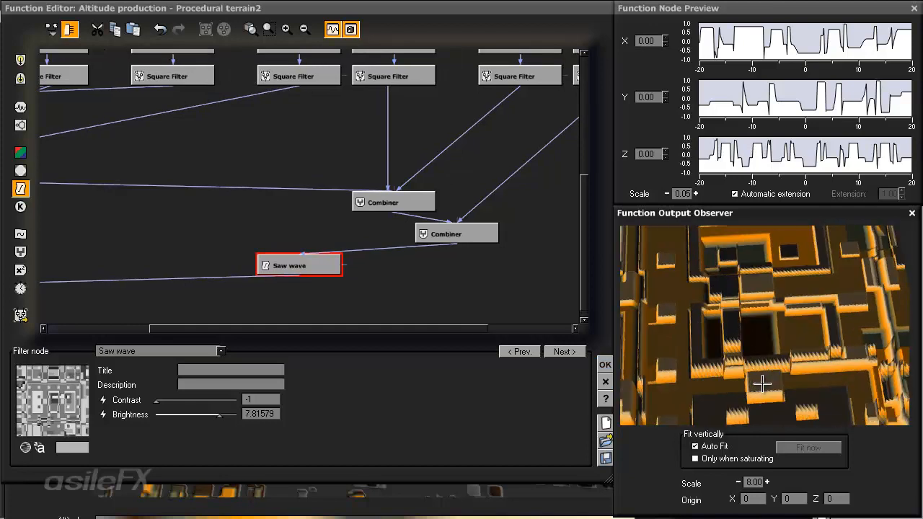
Try the Gaussian filter type with a contrast of 10 and a threshold of -1, checking the terrain from several angles.
{"action": "left_click", "coordinate": [220, 351]}
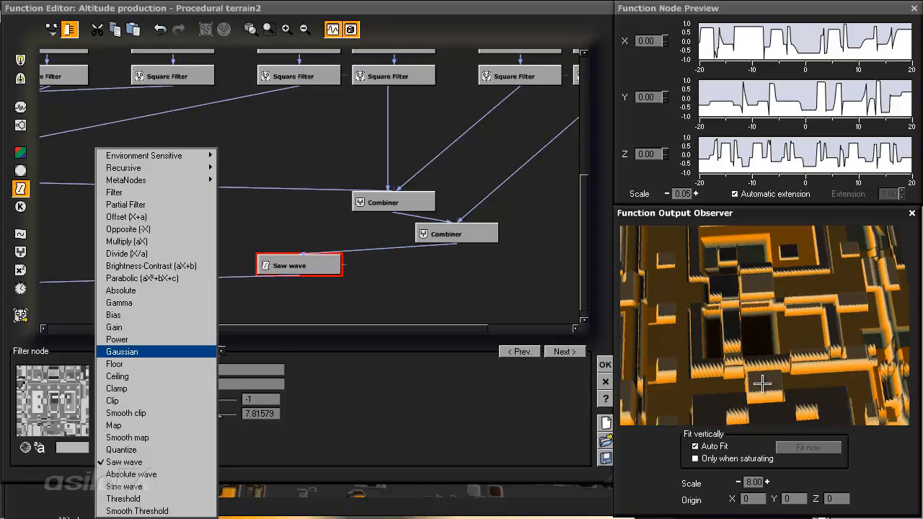
{"action": "left_click", "coordinate": [144, 351]}
{"action": "left_click_drag", "start_coordinate": [190, 401], "coordinate": [166, 415]}
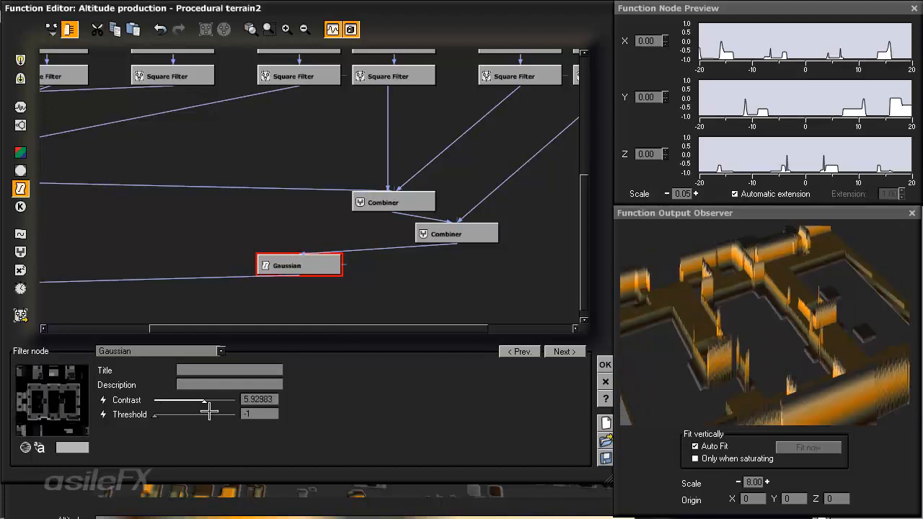
{"action": "left_click_drag", "start_coordinate": [185, 400], "coordinate": [261, 404]}
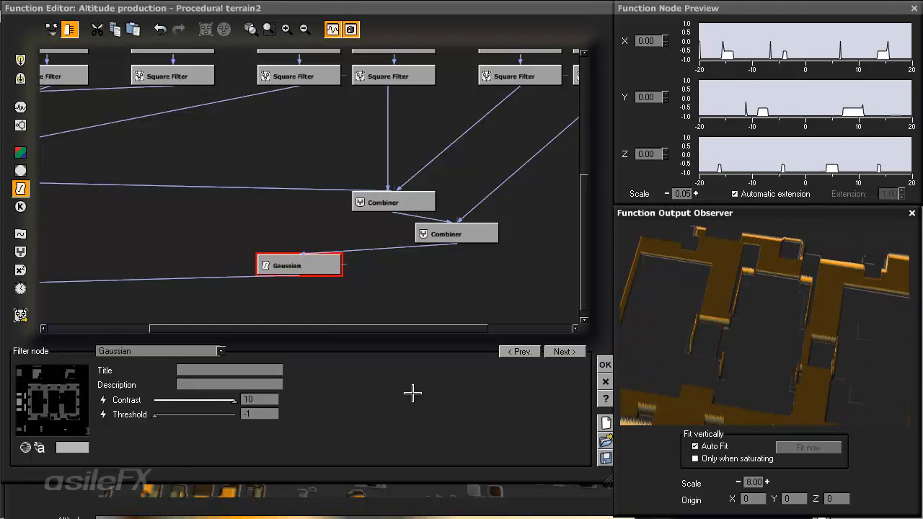
{"action": "left_click_drag", "start_coordinate": [816, 333], "coordinate": [840, 331]}
{"action": "left_click_drag", "start_coordinate": [825, 376], "coordinate": [865, 330]}
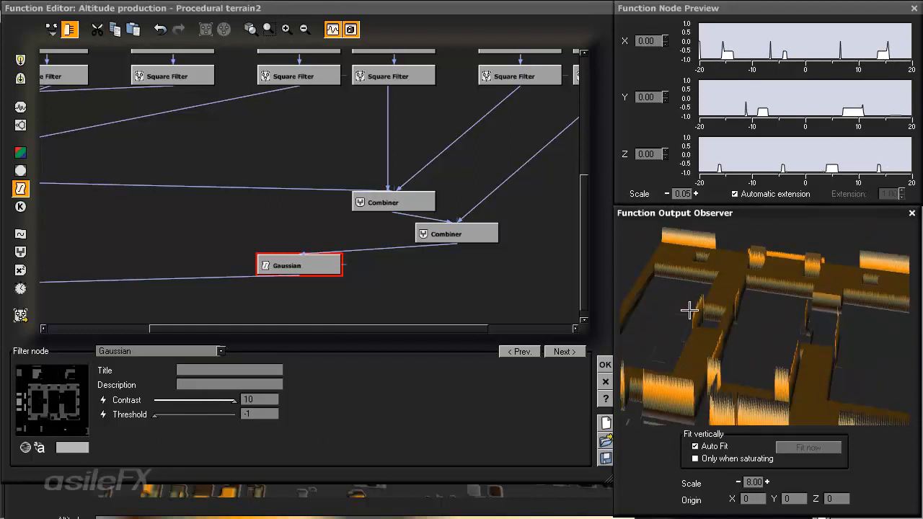
{"action": "left_click_drag", "start_coordinate": [689, 310], "coordinate": [843, 287]}
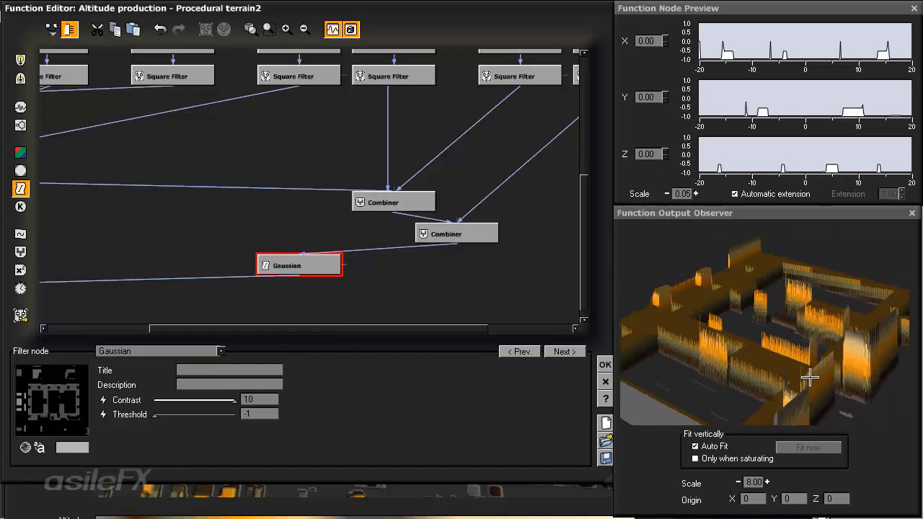
{"action": "key", "text": "Delete"}
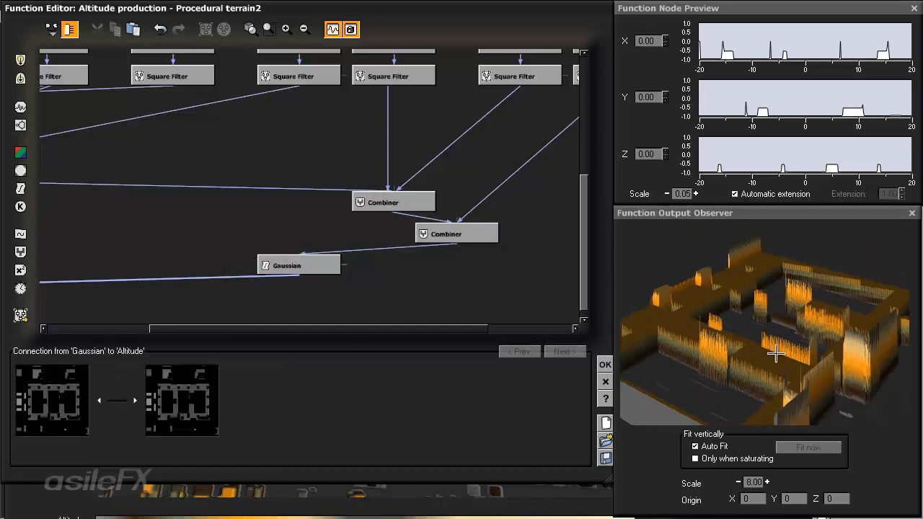
Change the Gaussian filter node before the Altitude output to the Parabolic (aX²+bX+c) type.
{"action": "left_click", "coordinate": [299, 266]}
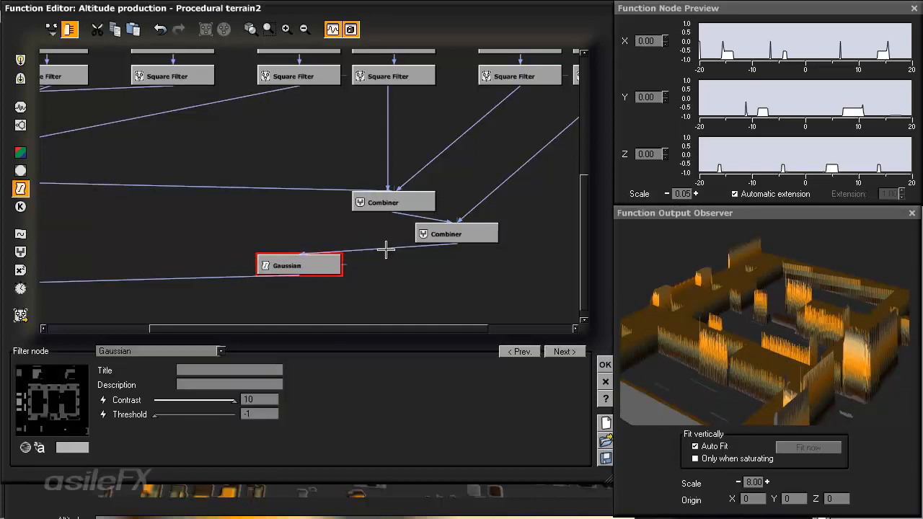
{"action": "left_click", "coordinate": [221, 351]}
{"action": "key", "text": "Up"}
{"action": "key", "text": "Up"}
{"action": "key", "text": "Up"}
{"action": "key", "text": "Up"}
{"action": "key", "text": "Up"}
{"action": "key", "text": "Up"}
{"action": "key", "text": "Up"}
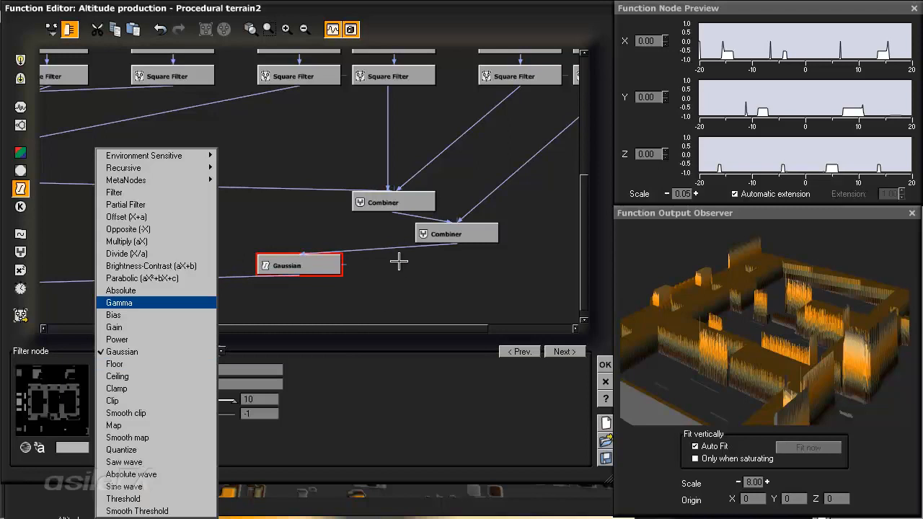
{"action": "key", "text": "Return"}
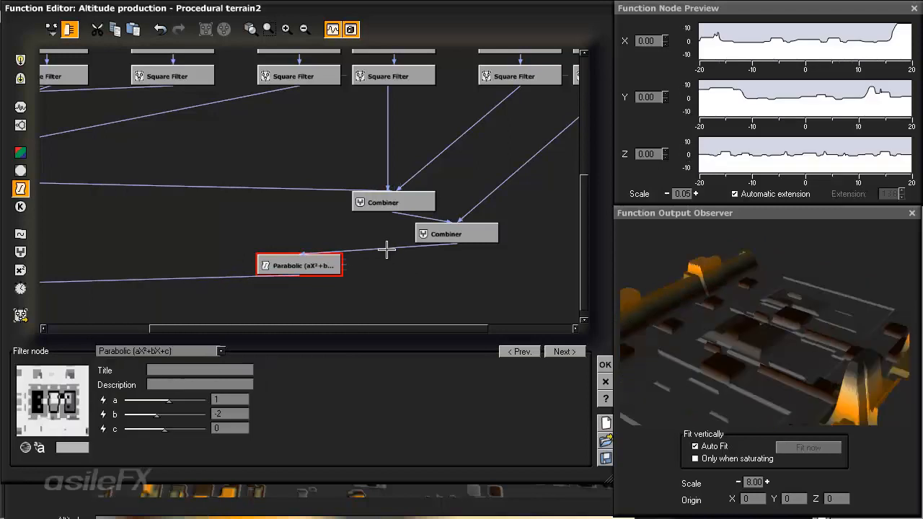
Adjust the Parabolic filter to a about 0.70, b about 1.68 and c about -0.26, with the output preview scaled to 2.00.
{"action": "left_click_drag", "start_coordinate": [168, 401], "coordinate": [124, 401]}
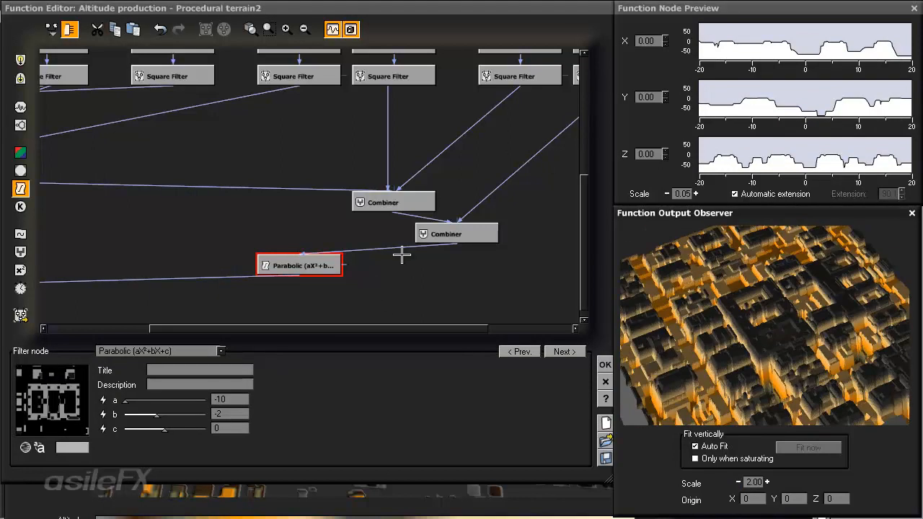
{"action": "left_click_drag", "start_coordinate": [156, 416], "coordinate": [173, 402]}
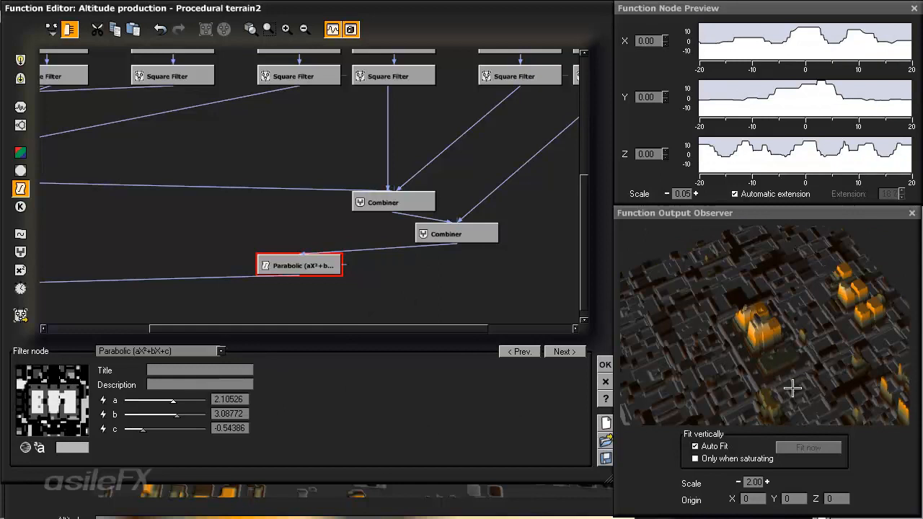
{"action": "left_click_drag", "start_coordinate": [725, 392], "coordinate": [727, 355]}
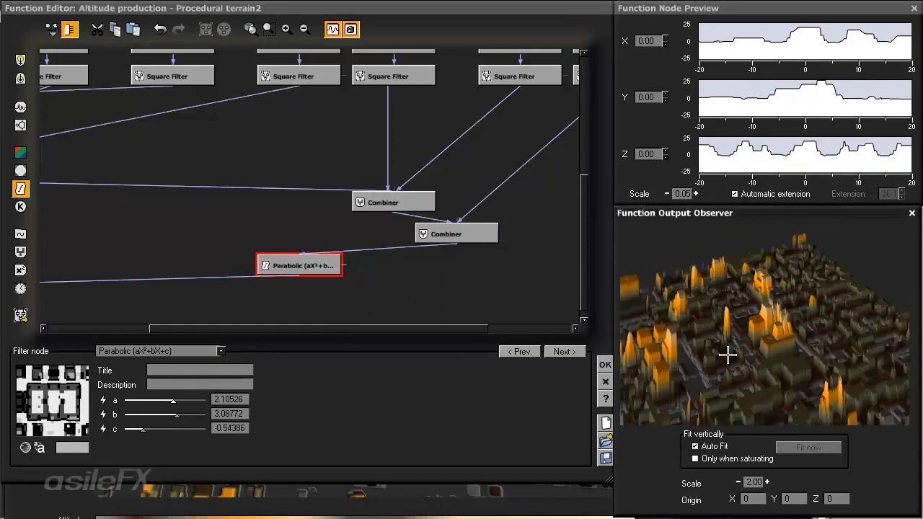
{"action": "left_click_drag", "start_coordinate": [173, 401], "coordinate": [167, 402]}
{"action": "left_click_drag", "start_coordinate": [764, 360], "coordinate": [703, 356]}
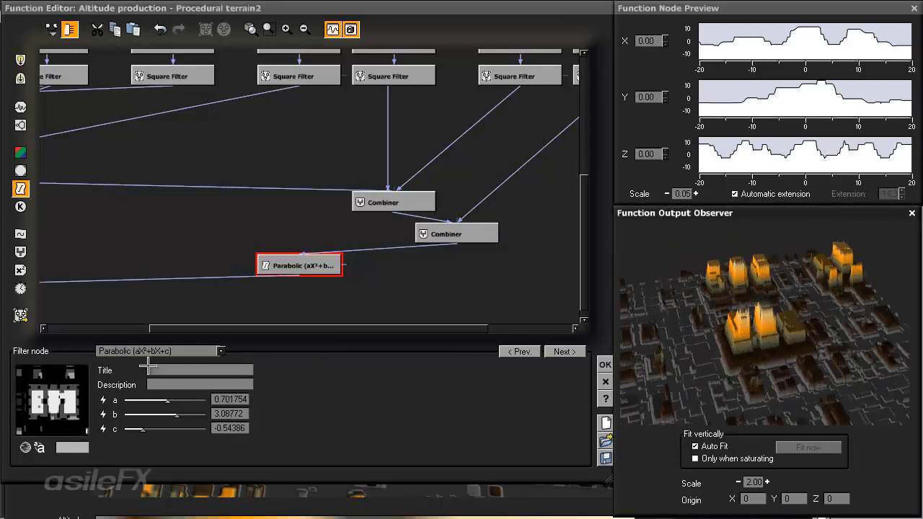
{"action": "left_click_drag", "start_coordinate": [148, 366], "coordinate": [149, 357]}
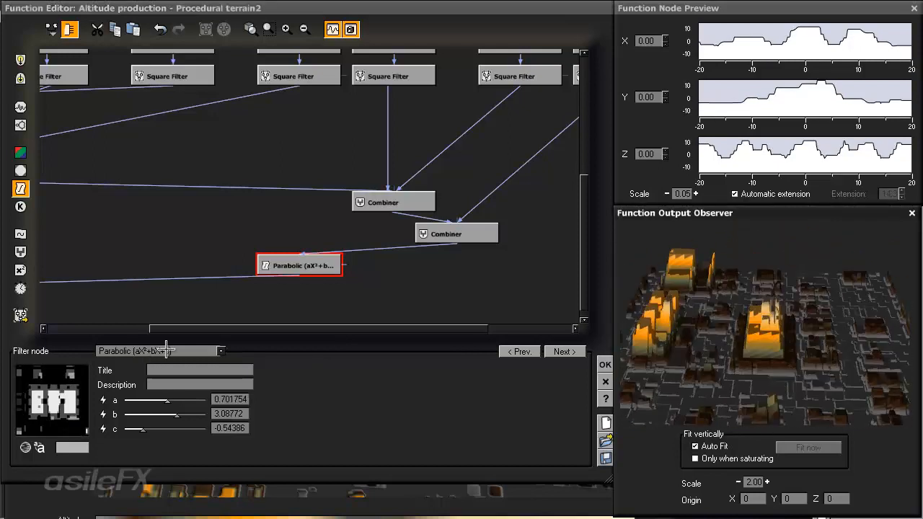
{"action": "left_click_drag", "start_coordinate": [143, 430], "coordinate": [171, 416]}
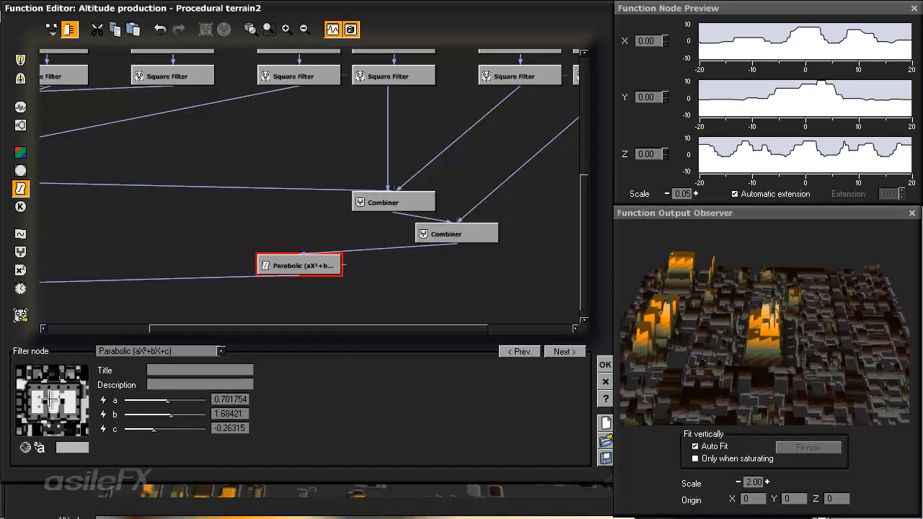
{"action": "left_click_drag", "start_coordinate": [799, 338], "coordinate": [822, 338]}
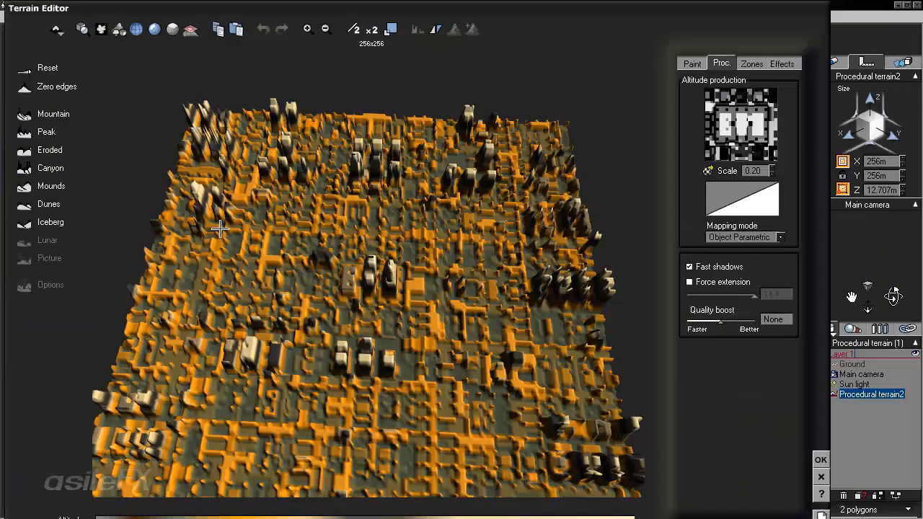
Accept the terrain edits and scale the procedural terrain's Z size to about 18.2 m in the main camera view.
{"action": "key", "text": "Return"}
{"action": "right_click_drag", "start_coordinate": [173, 364], "coordinate": [201, 411]}
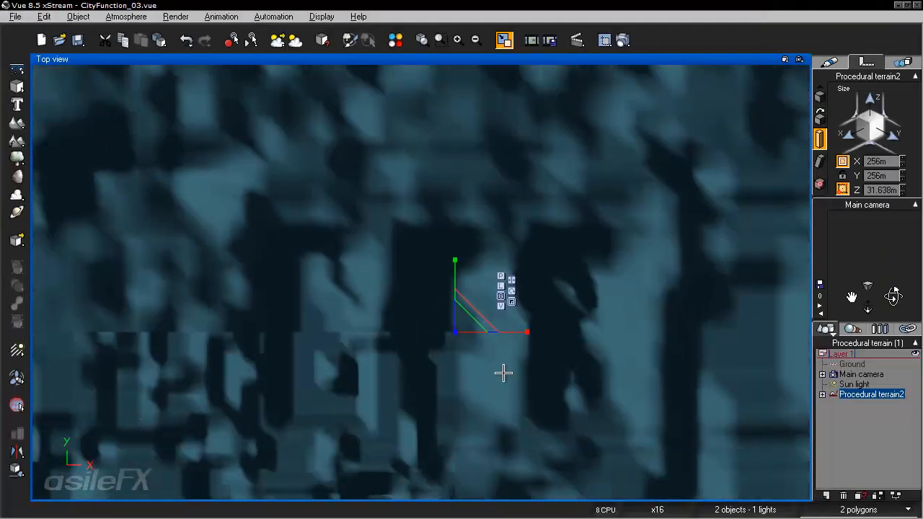
{"action": "key", "text": "KP_5"}
{"action": "left_click", "coordinate": [749, 323]}
{"action": "key", "text": "KP_5"}
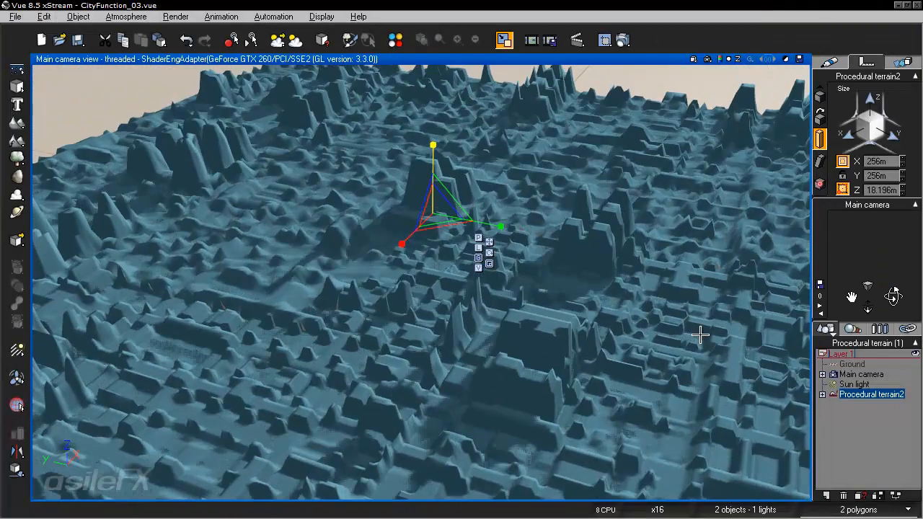
Examine the procedural terrain's building shapes up close and from several angles in the main camera view.
{"action": "scroll", "coordinate": [700, 335], "scroll_direction": "up", "scroll_amount": 5}
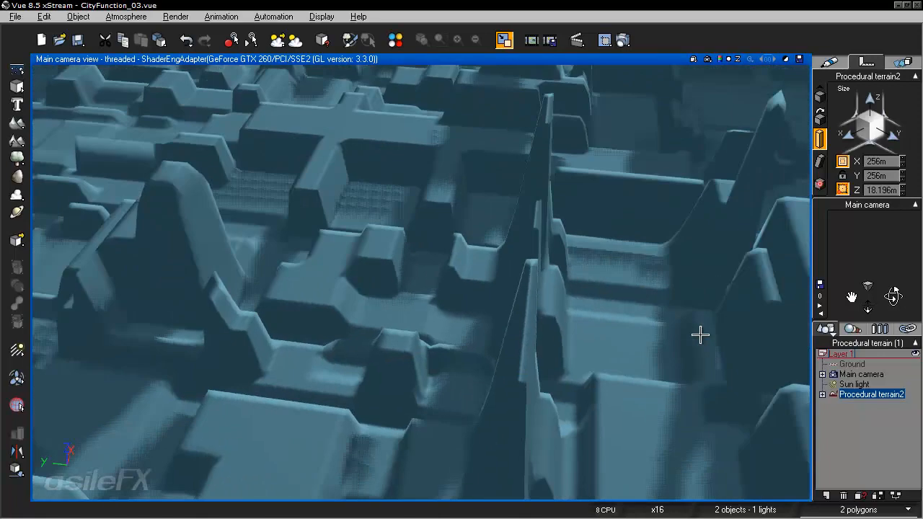
{"action": "scroll", "coordinate": [700, 334], "scroll_direction": "up", "scroll_amount": 5}
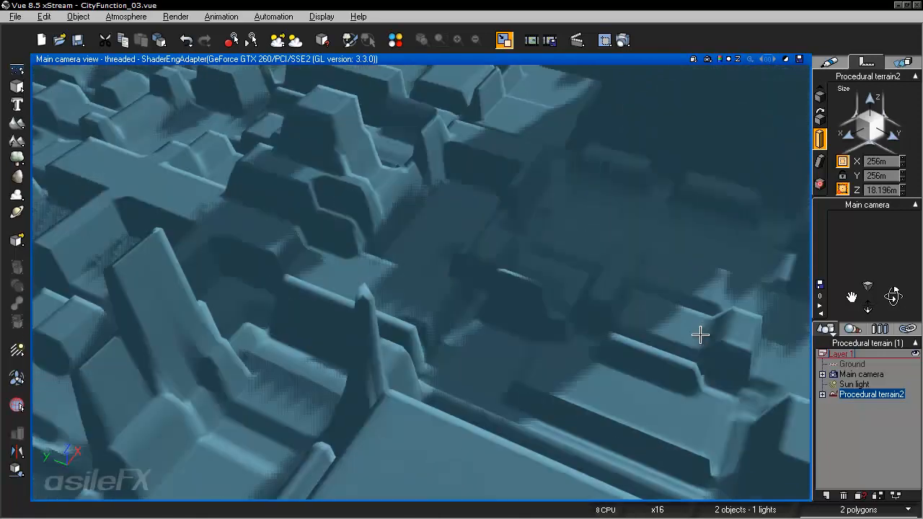
{"action": "scroll", "coordinate": [700, 334], "scroll_direction": "down", "scroll_amount": 8}
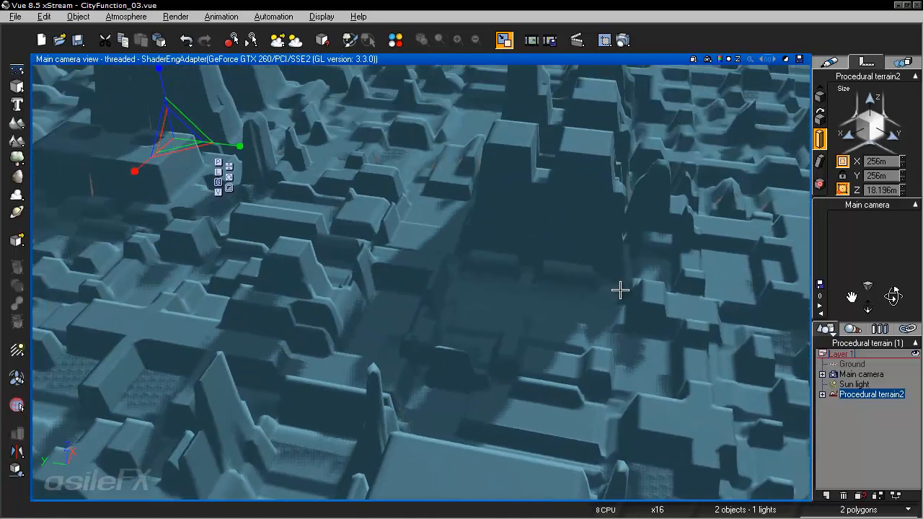
{"action": "right_click_drag", "start_coordinate": [620, 290], "coordinate": [368, 195]}
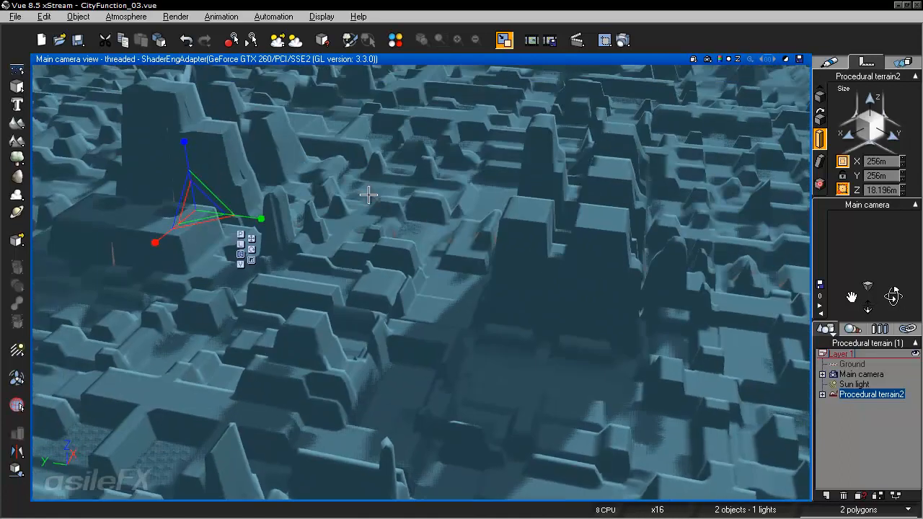
{"action": "scroll", "coordinate": [777, 327], "scroll_direction": "up", "scroll_amount": 5}
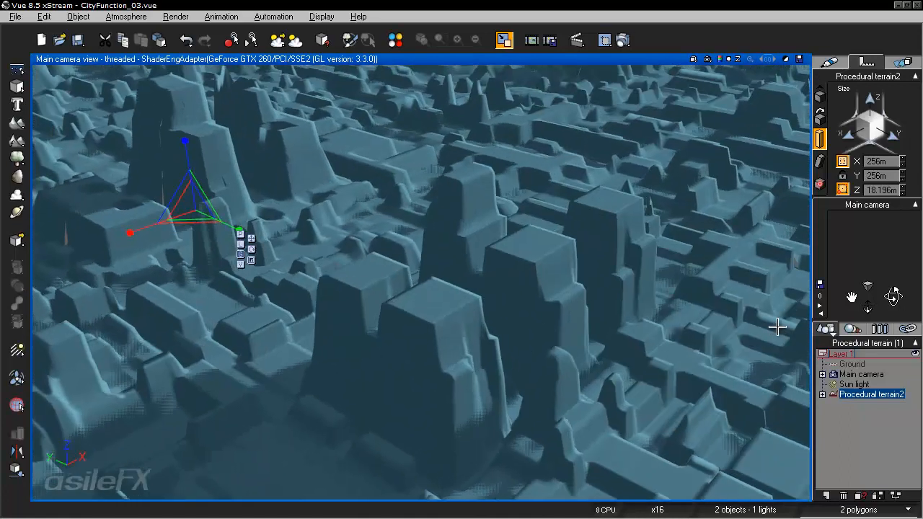
Render the procedural terrain with the camera turned toward the cluster of tall block buildings, and close the render.
{"action": "right_click_drag", "start_coordinate": [767, 346], "coordinate": [202, 354]}
{"action": "key", "text": "ctrl+F9"}
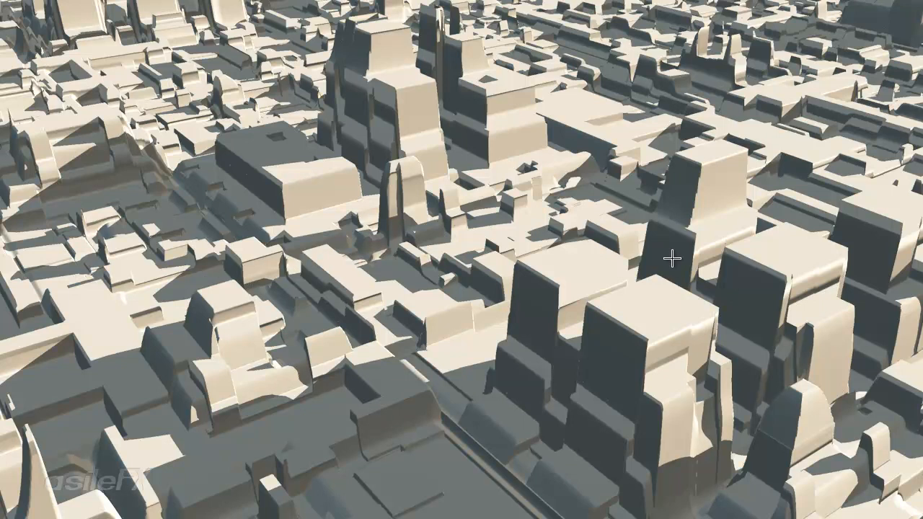
{"action": "right_click", "coordinate": [192, 360]}
{"action": "right_click", "coordinate": [184, 304]}
{"action": "key", "text": "Escape"}
{"action": "key", "text": "Escape"}
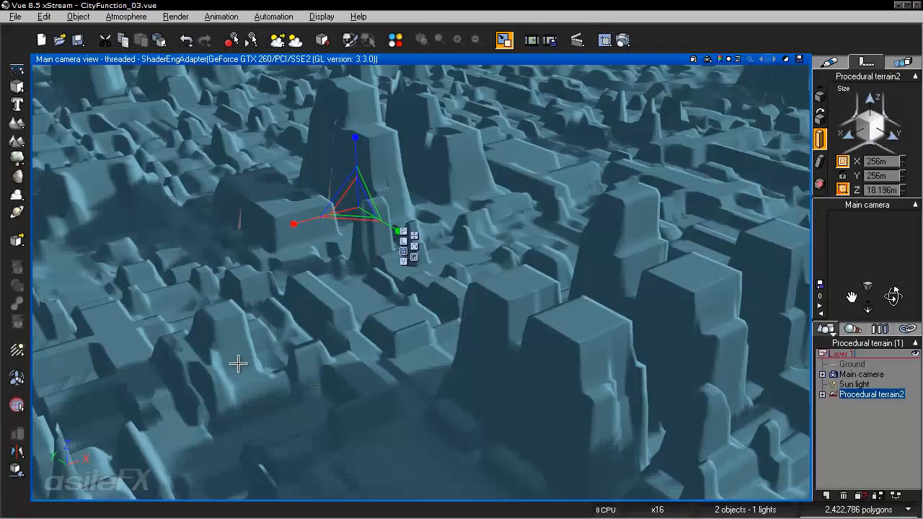
Examine the terrain's block layout from a wide overview and the edges and slopes of individual blocks up close.
{"action": "right_click_drag", "start_coordinate": [230, 391], "coordinate": [740, 478]}
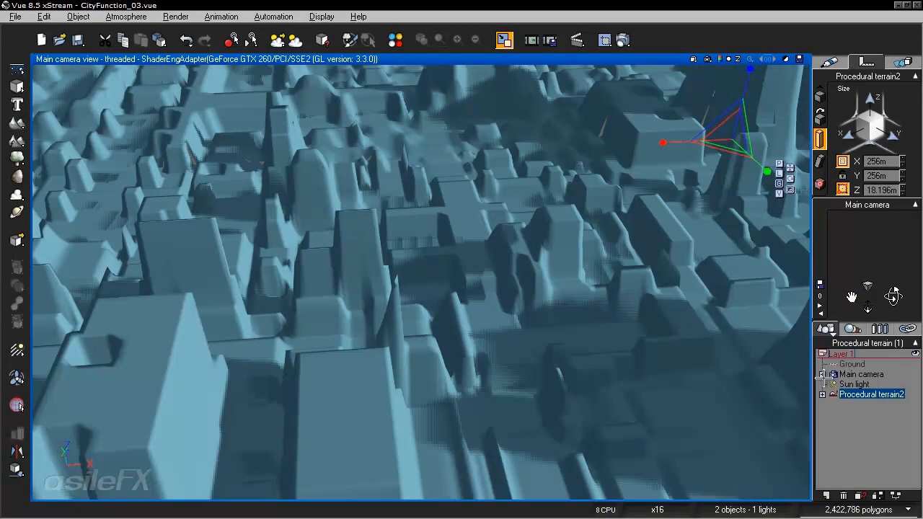
{"action": "right_click_drag", "start_coordinate": [823, 377], "coordinate": [123, 462]}
{"action": "scroll", "coordinate": [179, 415], "scroll_direction": "down", "scroll_amount": 3}
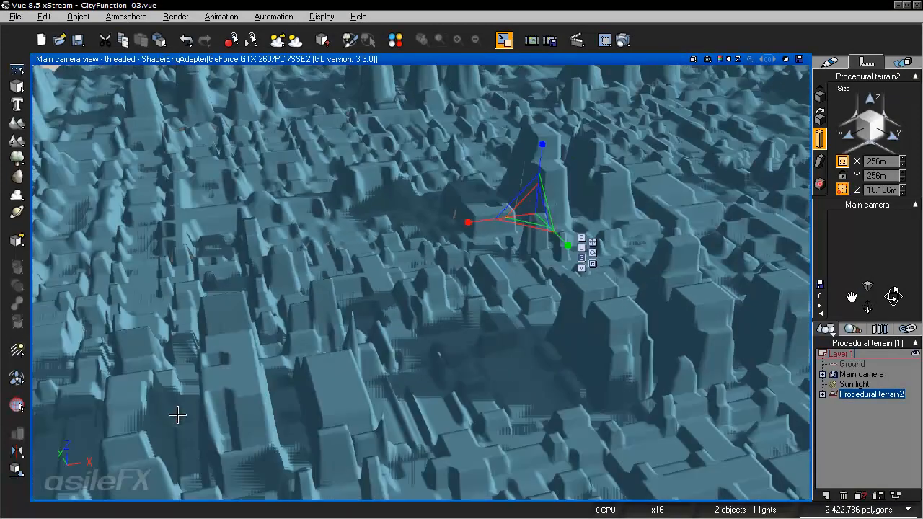
{"action": "scroll", "coordinate": [180, 415], "scroll_direction": "down", "scroll_amount": 4}
{"action": "right_click_drag", "start_coordinate": [158, 432], "coordinate": [176, 396]}
{"action": "scroll", "coordinate": [137, 432], "scroll_direction": "up", "scroll_amount": 6}
{"action": "scroll", "coordinate": [145, 430], "scroll_direction": "up", "scroll_amount": 2}
{"action": "scroll", "coordinate": [176, 392], "scroll_direction": "up", "scroll_amount": 2}
{"action": "scroll", "coordinate": [198, 392], "scroll_direction": "up", "scroll_amount": 4}
{"action": "scroll", "coordinate": [180, 396], "scroll_direction": "up", "scroll_amount": 2}
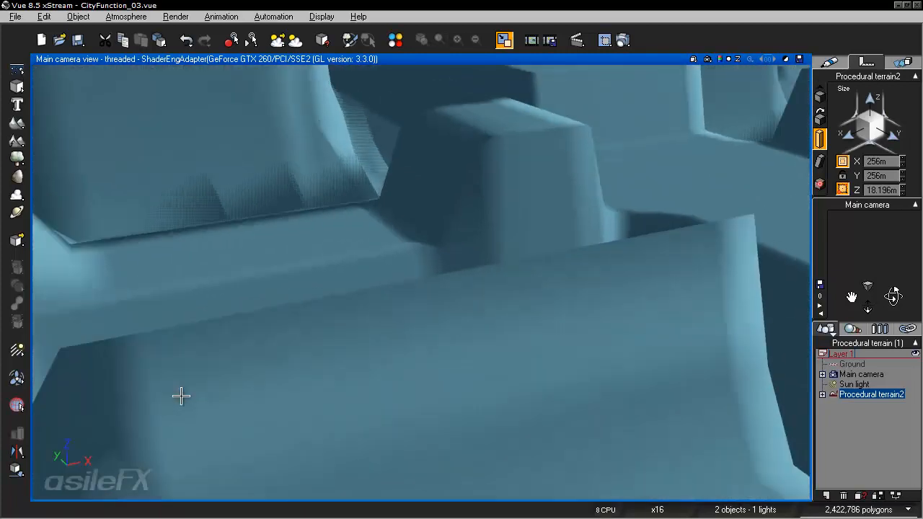
{"action": "scroll", "coordinate": [181, 396], "scroll_direction": "up", "scroll_amount": 2}
{"action": "right_click_drag", "start_coordinate": [781, 381], "coordinate": [677, 365]}
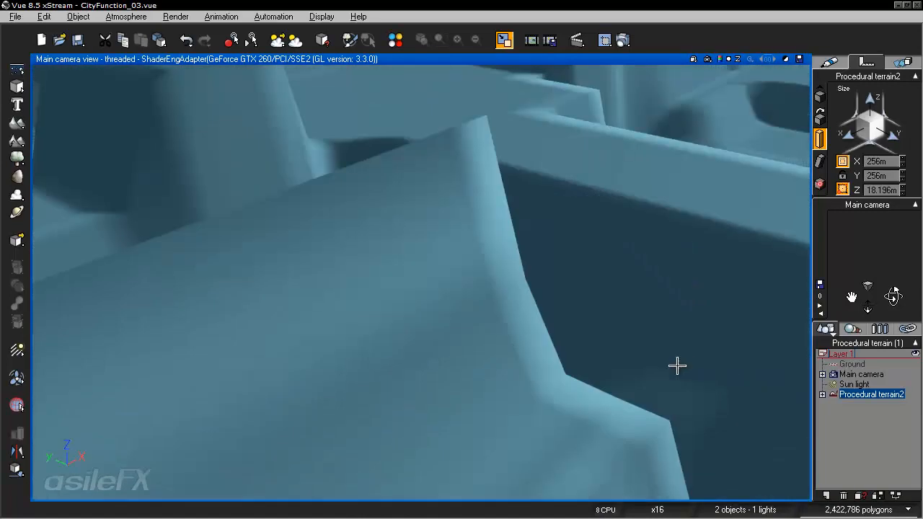
{"action": "scroll", "coordinate": [696, 402], "scroll_direction": "down", "scroll_amount": 5}
{"action": "scroll", "coordinate": [404, 342], "scroll_direction": "up", "scroll_amount": 6}
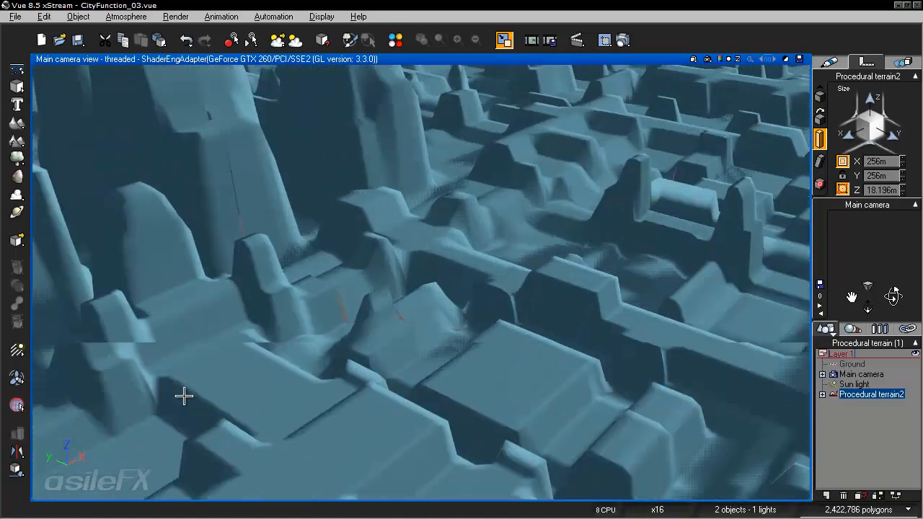
Render a close-up of the sloped block walls between the buildings, and close the render.
{"action": "scroll", "coordinate": [184, 395], "scroll_direction": "up", "scroll_amount": 3}
{"action": "right_click_drag", "start_coordinate": [189, 397], "coordinate": [763, 374]}
{"action": "scroll", "coordinate": [765, 360], "scroll_direction": "up", "scroll_amount": 3}
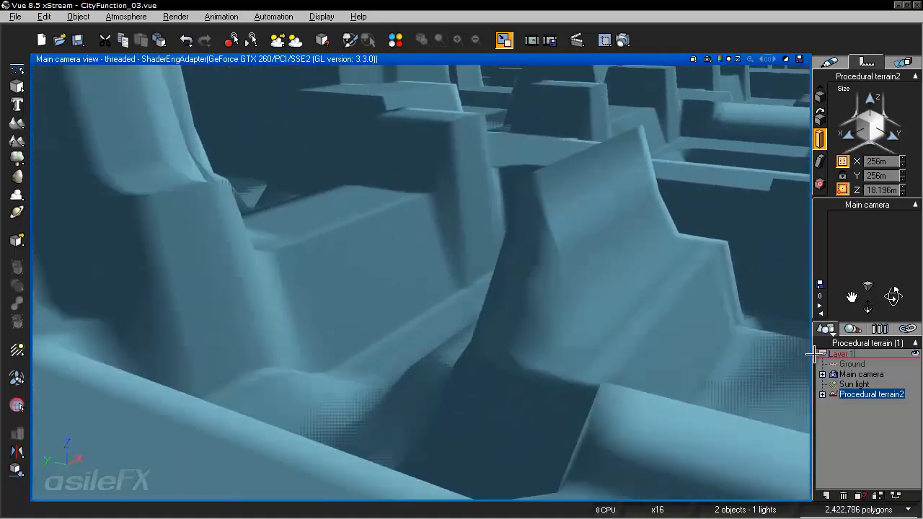
{"action": "key", "text": "F9"}
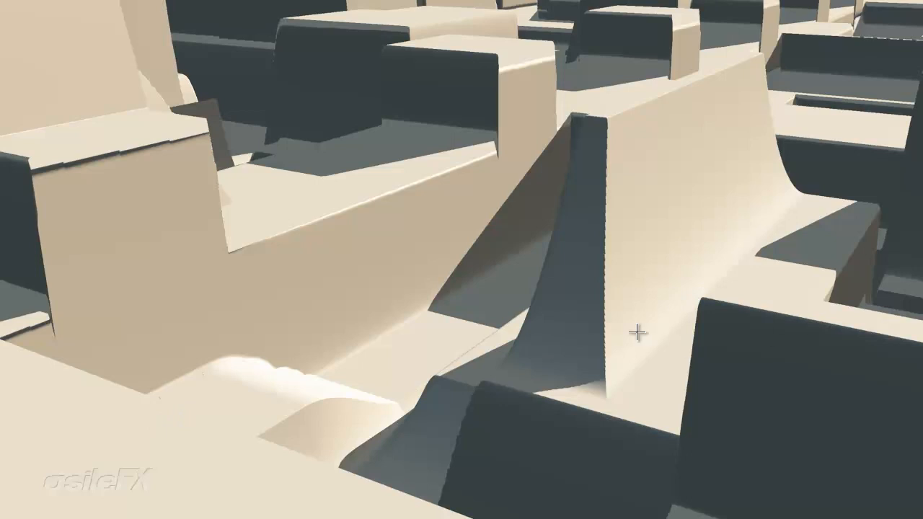
{"action": "left_click", "coordinate": [474, 367]}
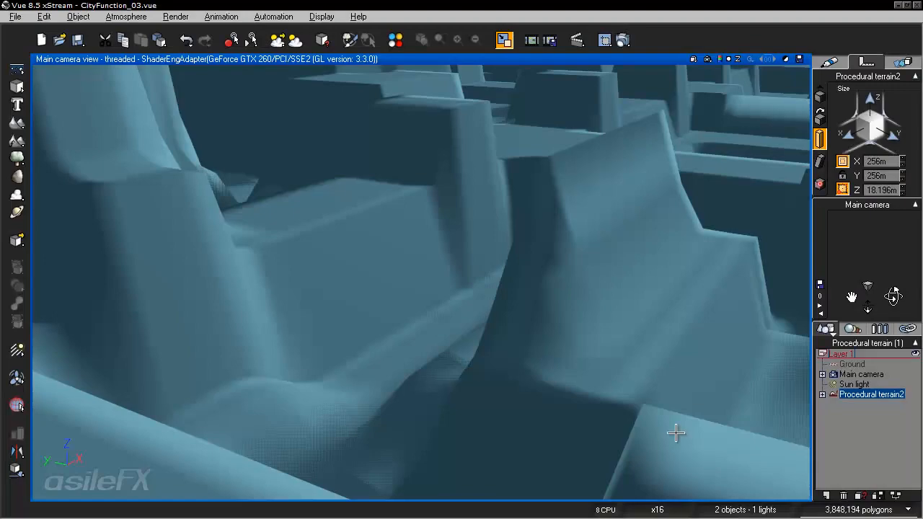
Inspect the low, grid-like blocks beside the tall buildings from a raised, pulled-back camera angle.
{"action": "right_click_drag", "start_coordinate": [559, 359], "coordinate": [578, 346]}
{"action": "right_click_drag", "start_coordinate": [298, 65], "coordinate": [497, 274]}
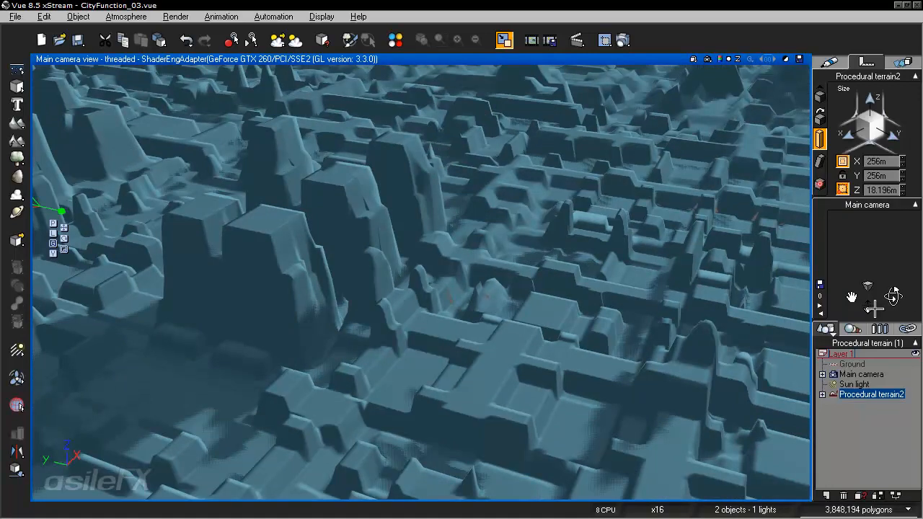
{"action": "right_click_drag", "start_coordinate": [562, 367], "coordinate": [552, 404]}
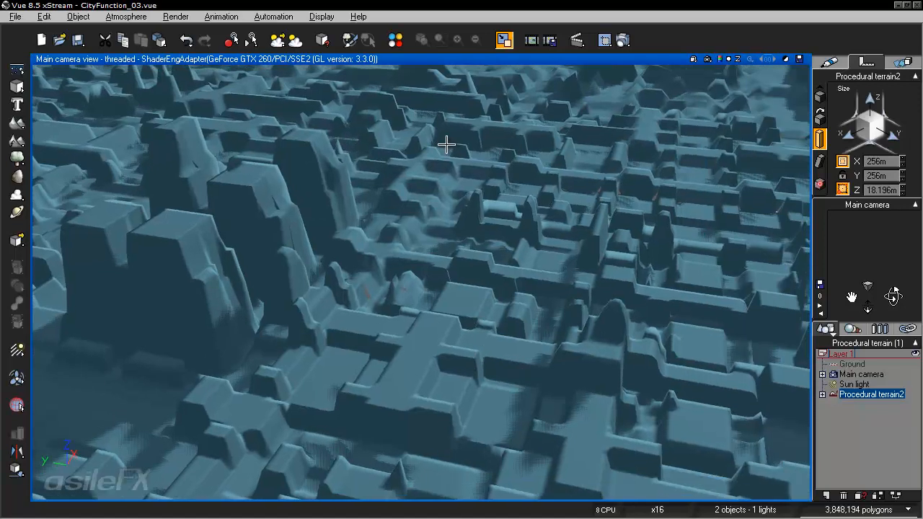
{"action": "right_click_drag", "start_coordinate": [444, 145], "coordinate": [606, 250]}
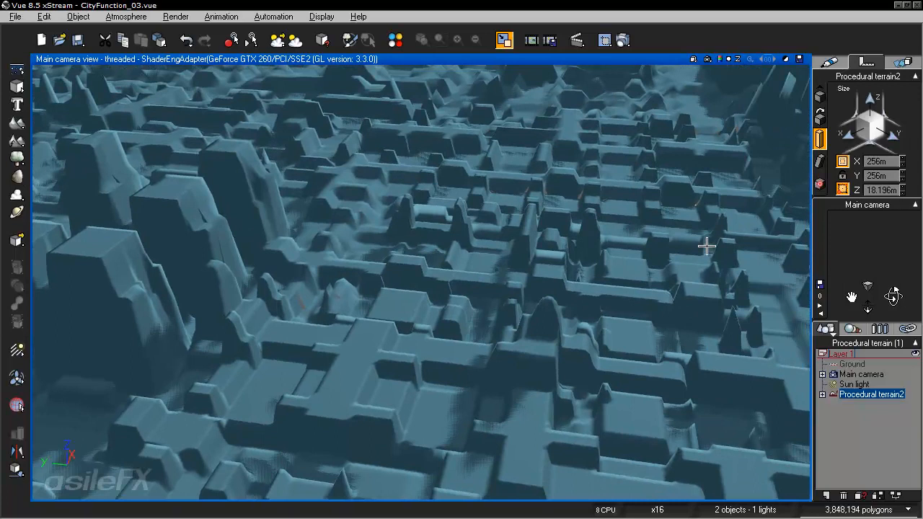